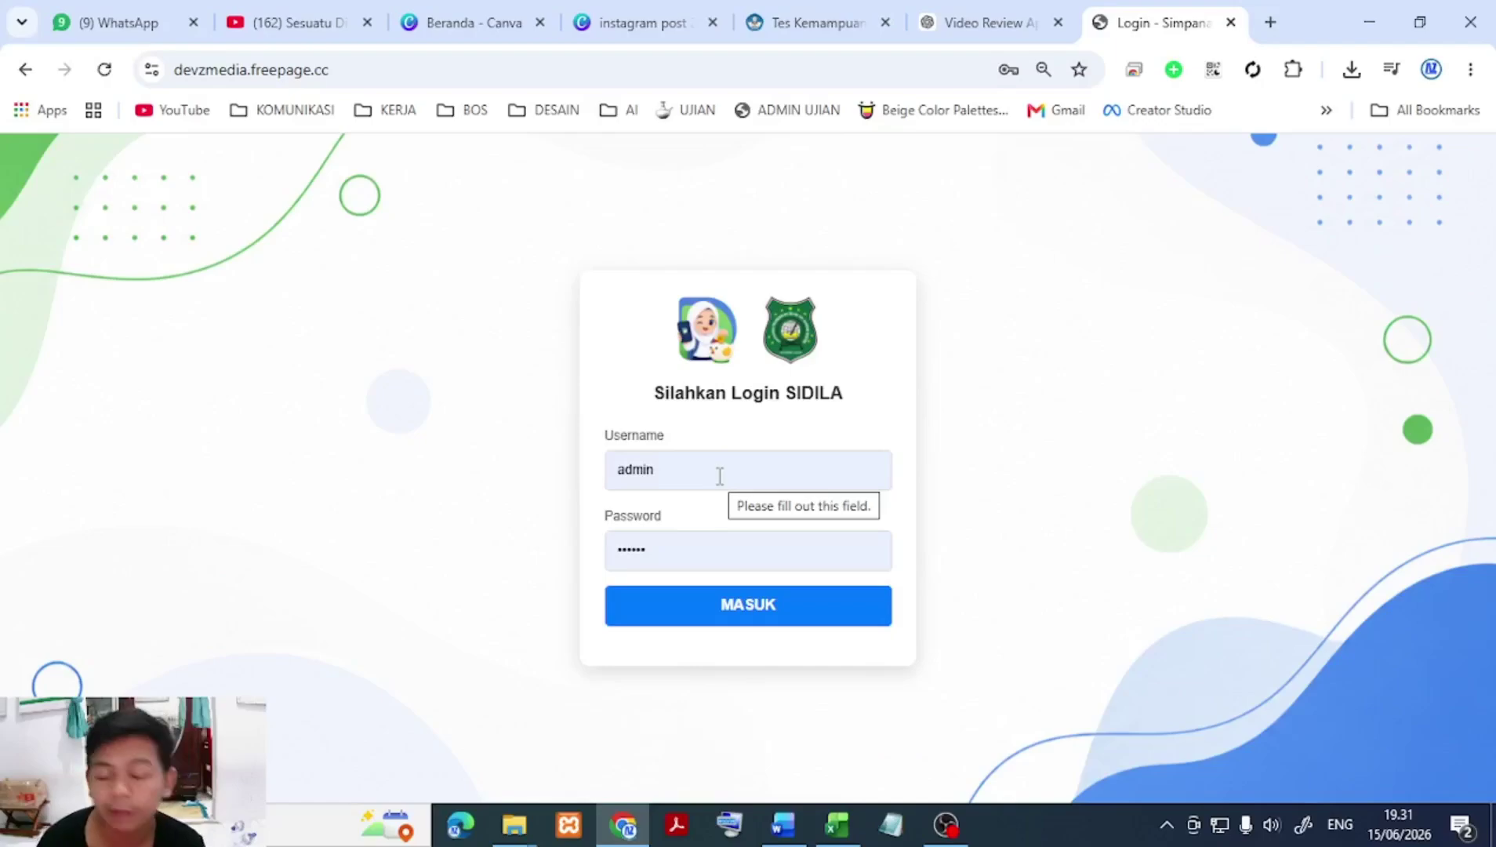
click(720, 476)
double_click(825, 392)
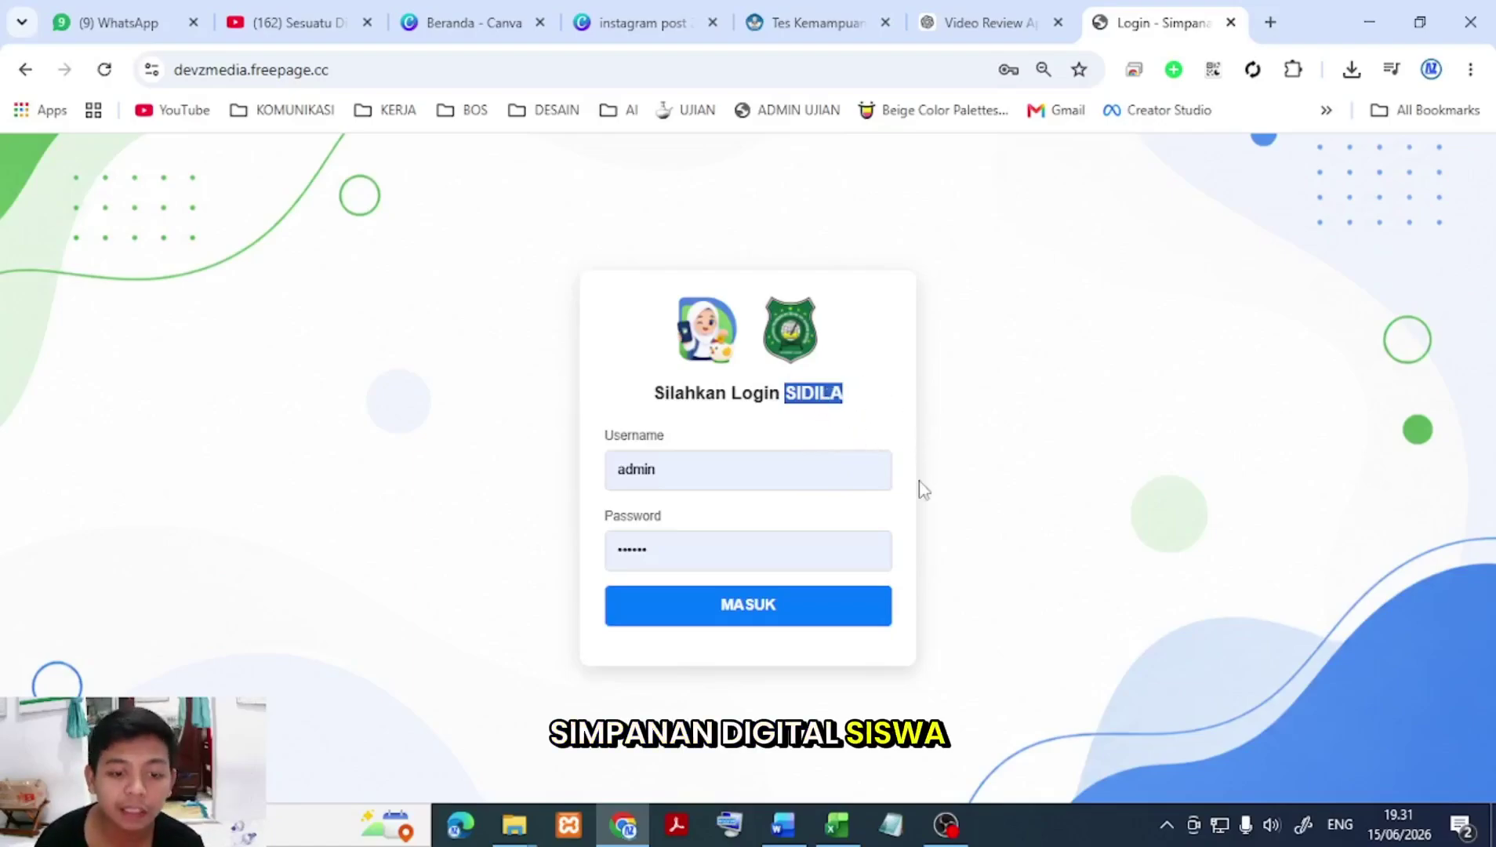
click(780, 476)
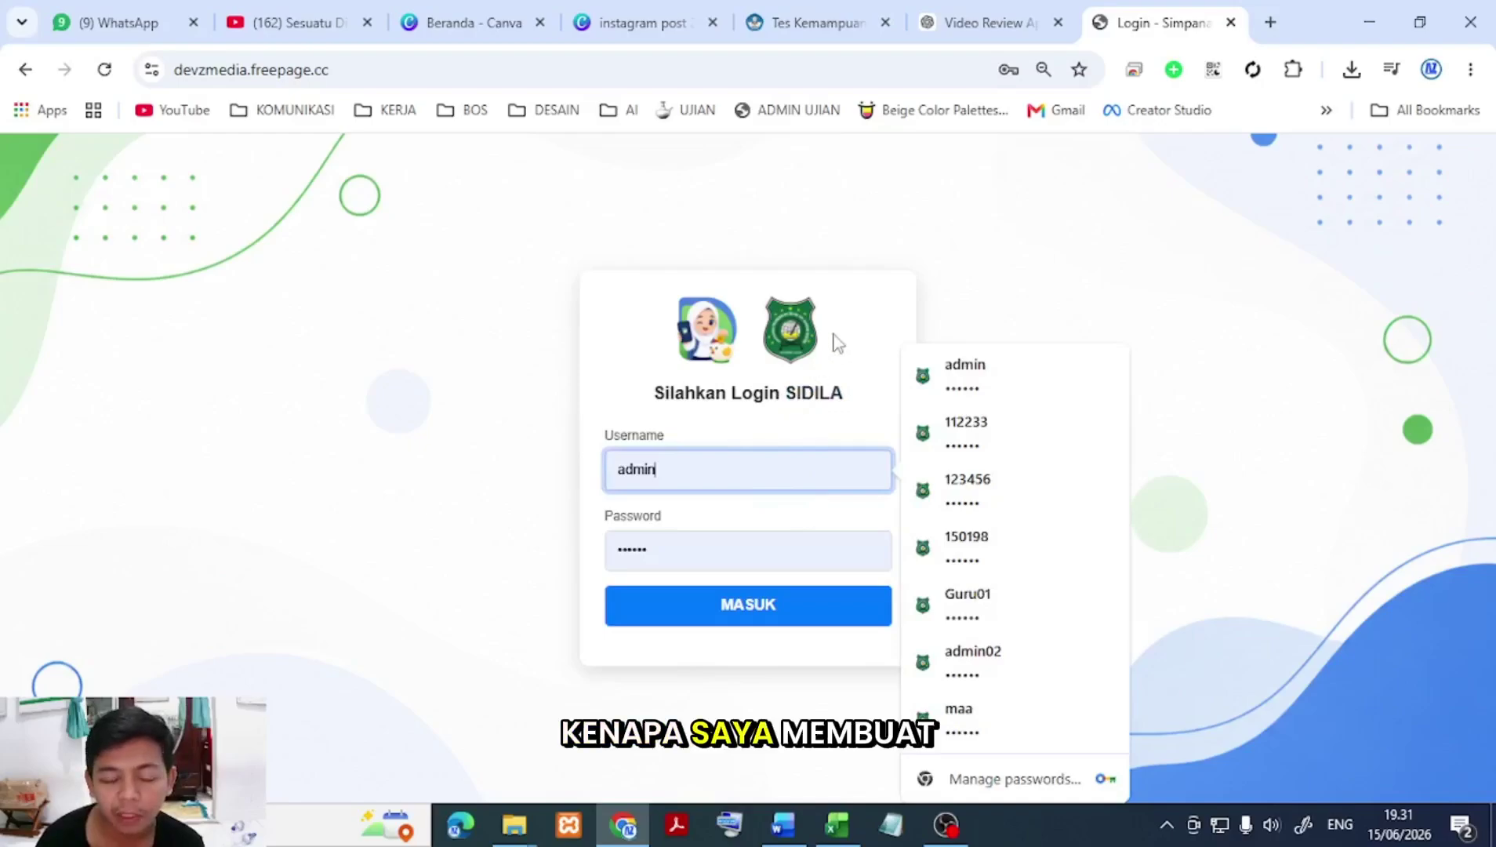
click(380, 302)
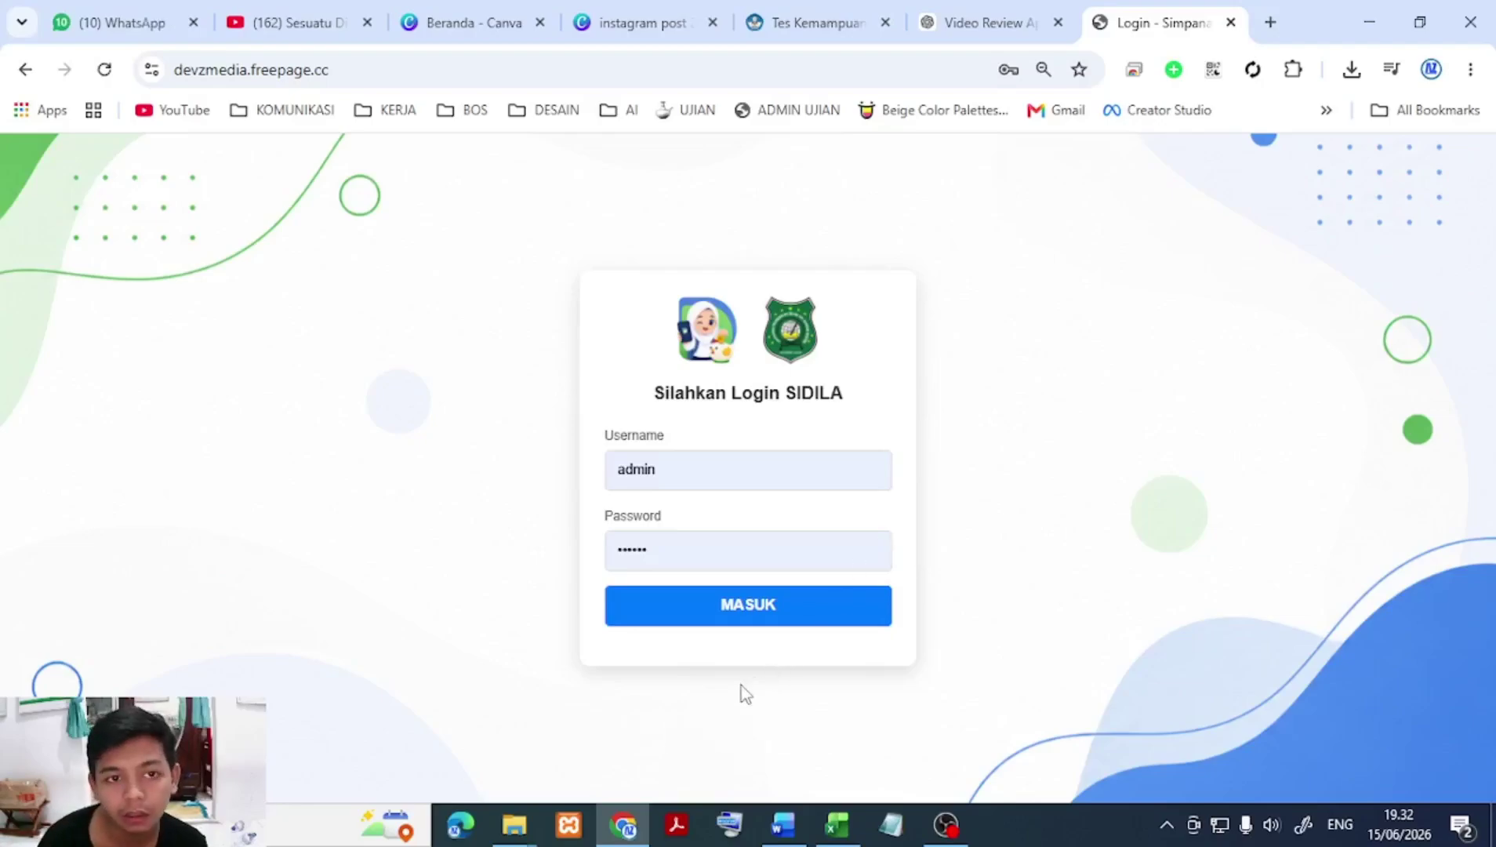
click(720, 475)
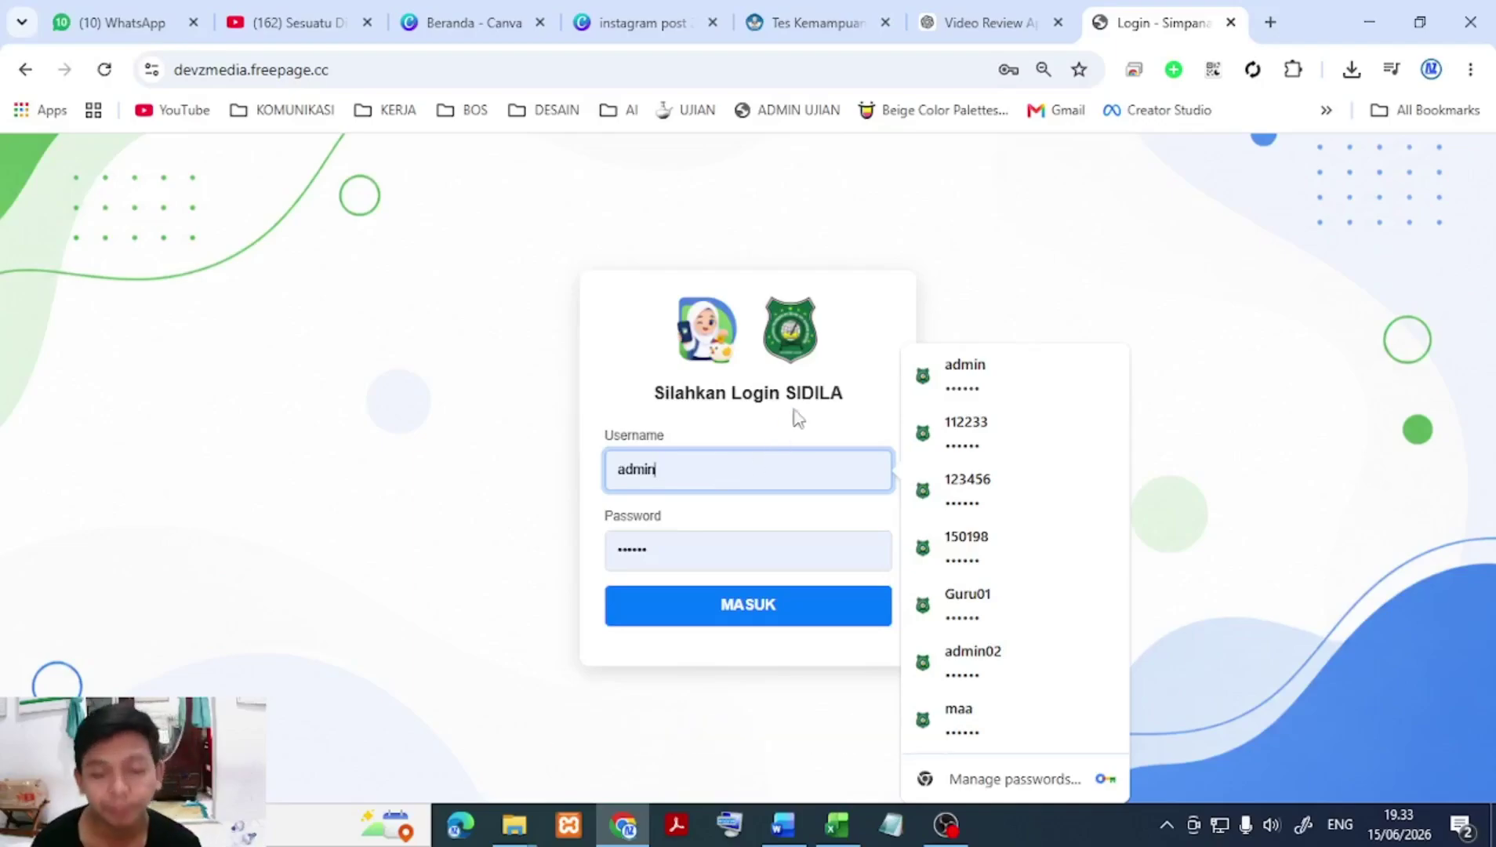
click(969, 243)
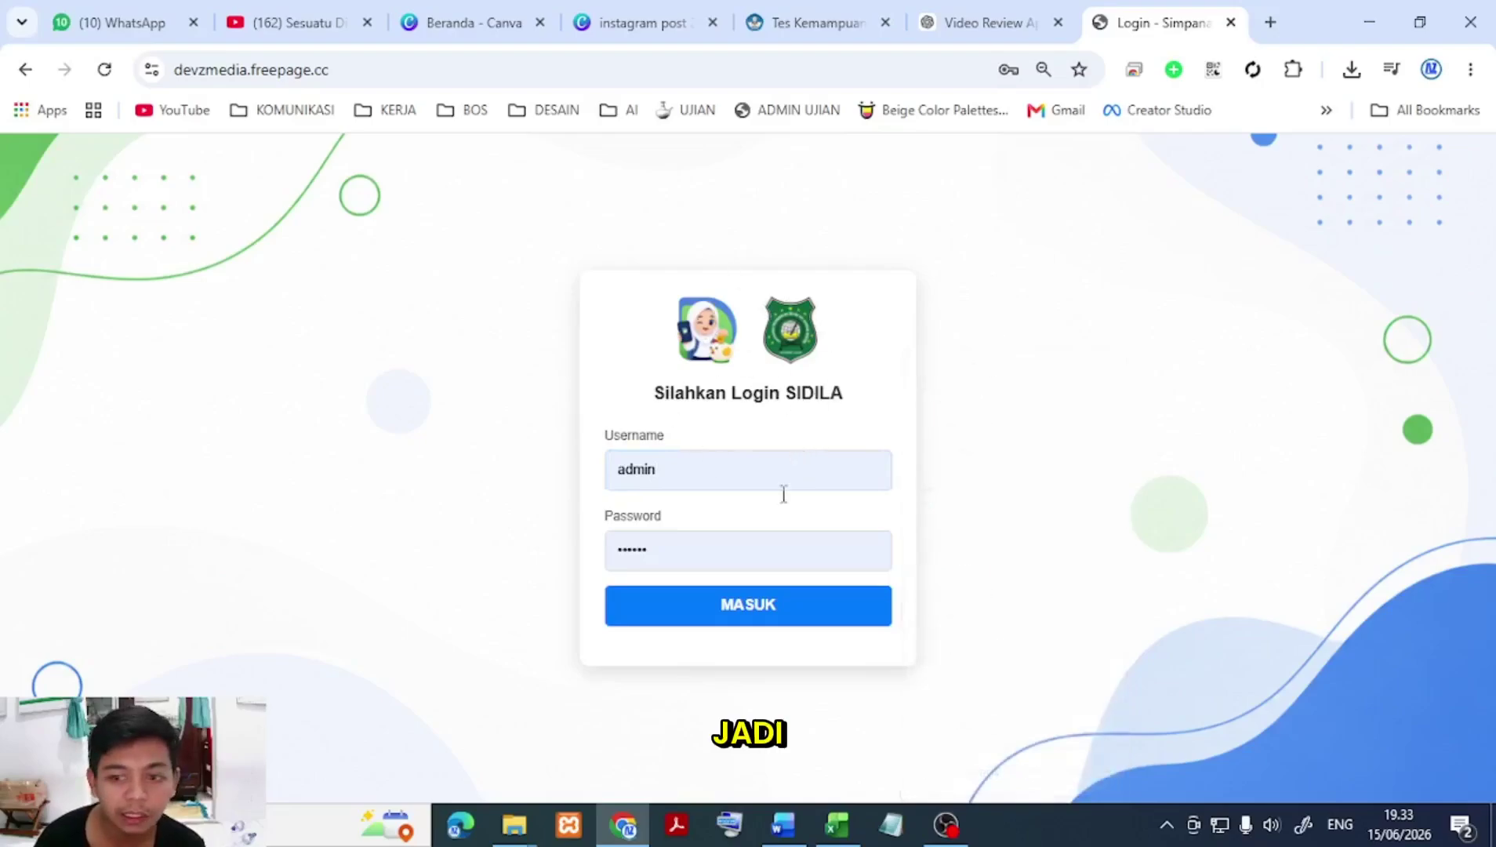
Step: Log in to SIDILA with the saved admin credentials and dismiss the saved-password check notice
click(687, 474)
click(694, 552)
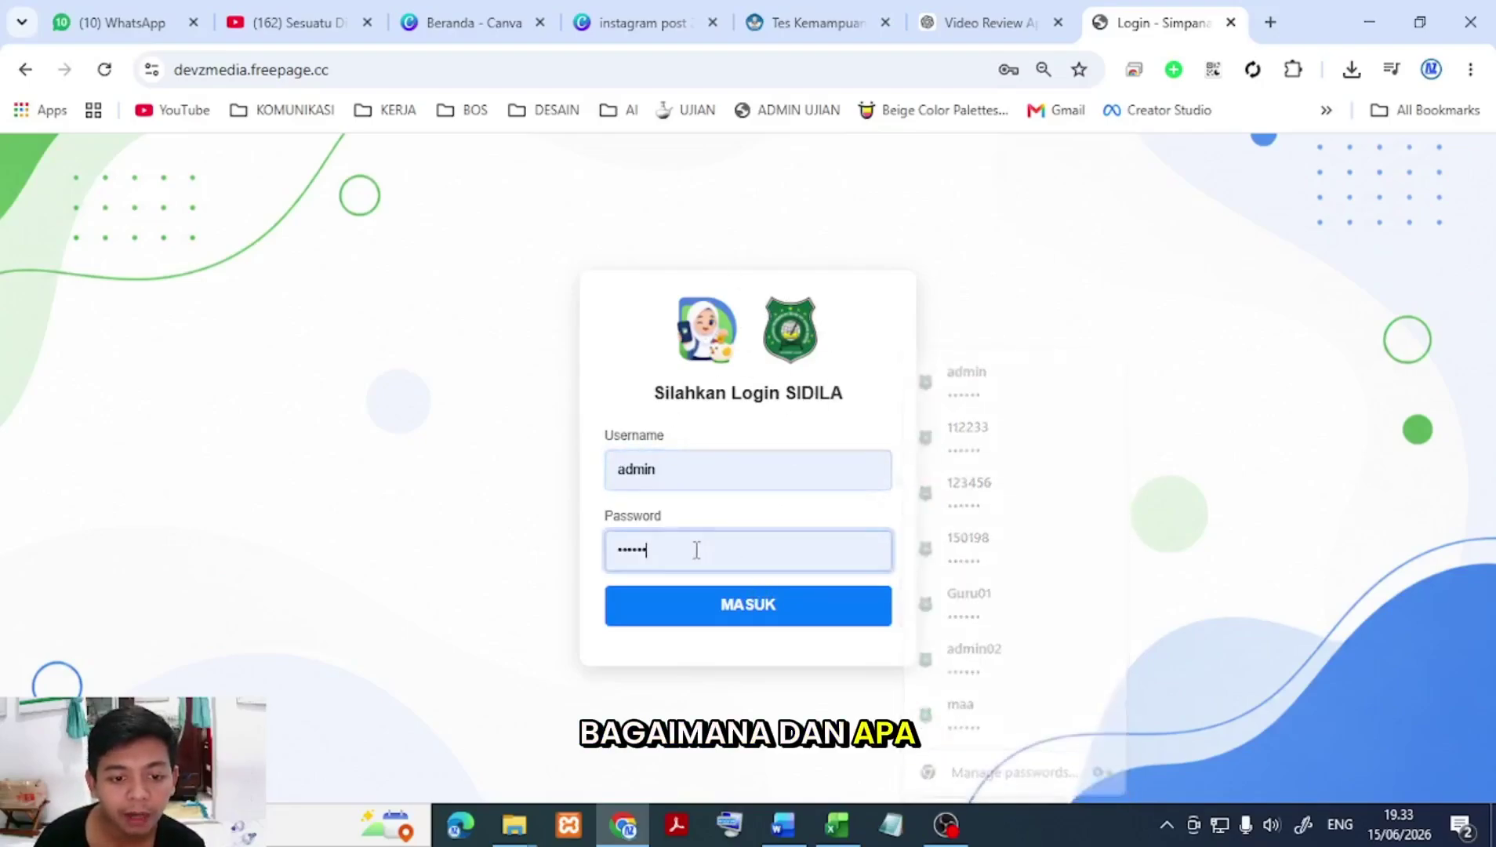
click(682, 481)
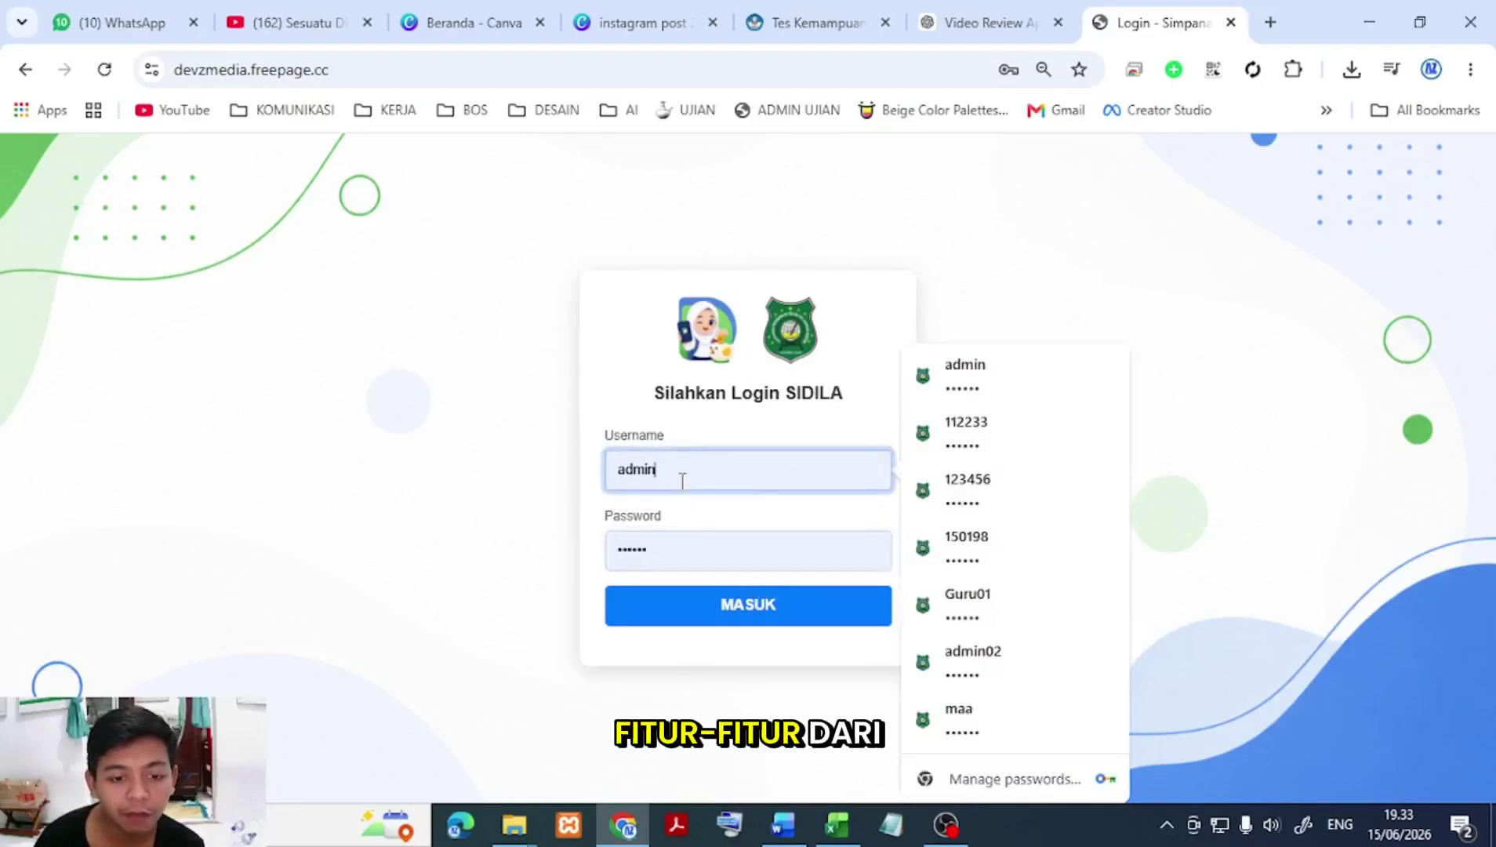
click(691, 545)
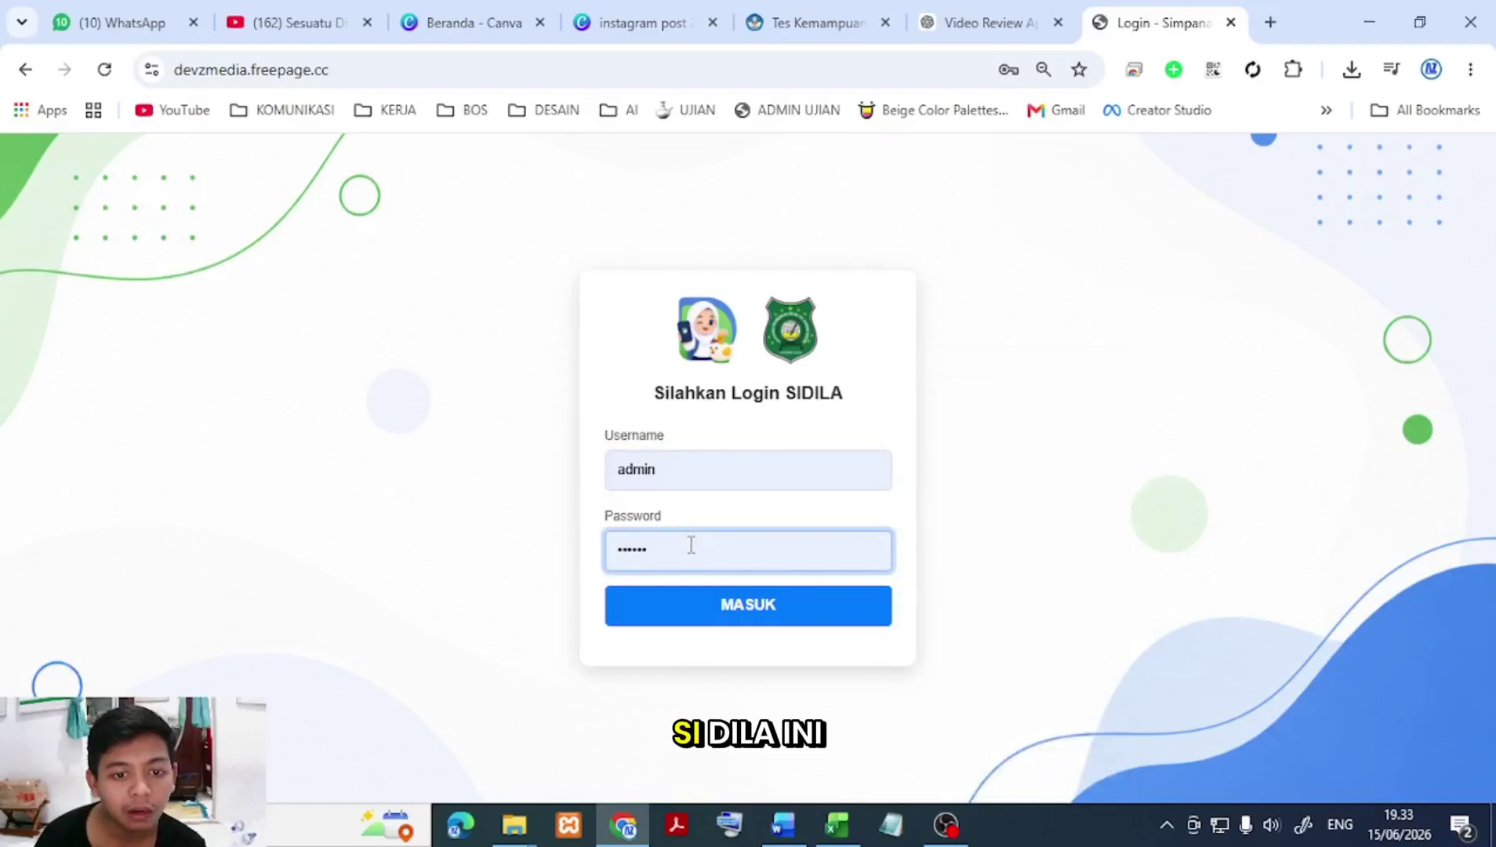
click(758, 611)
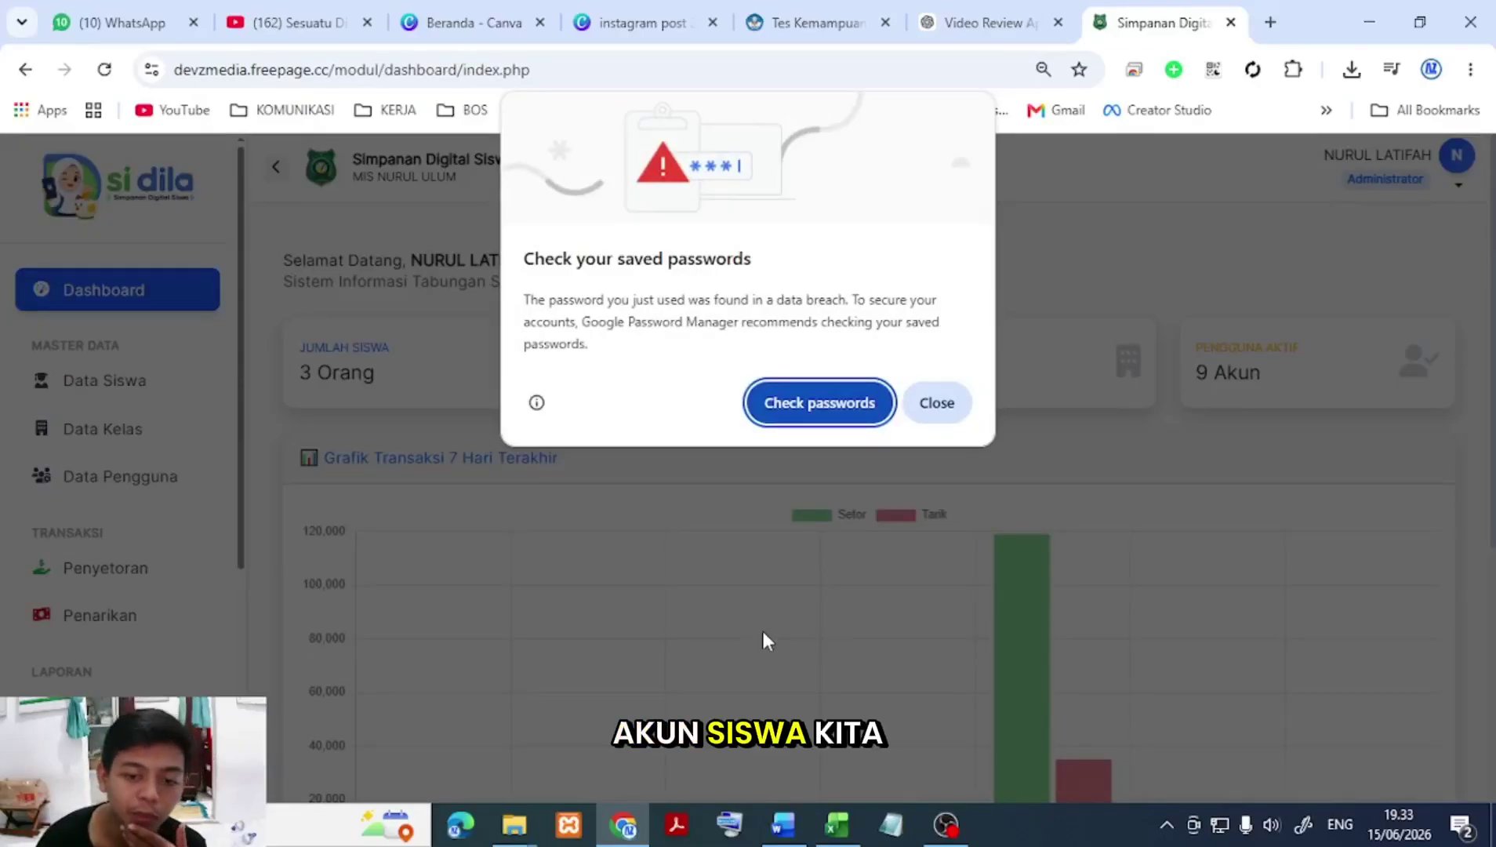
click(935, 408)
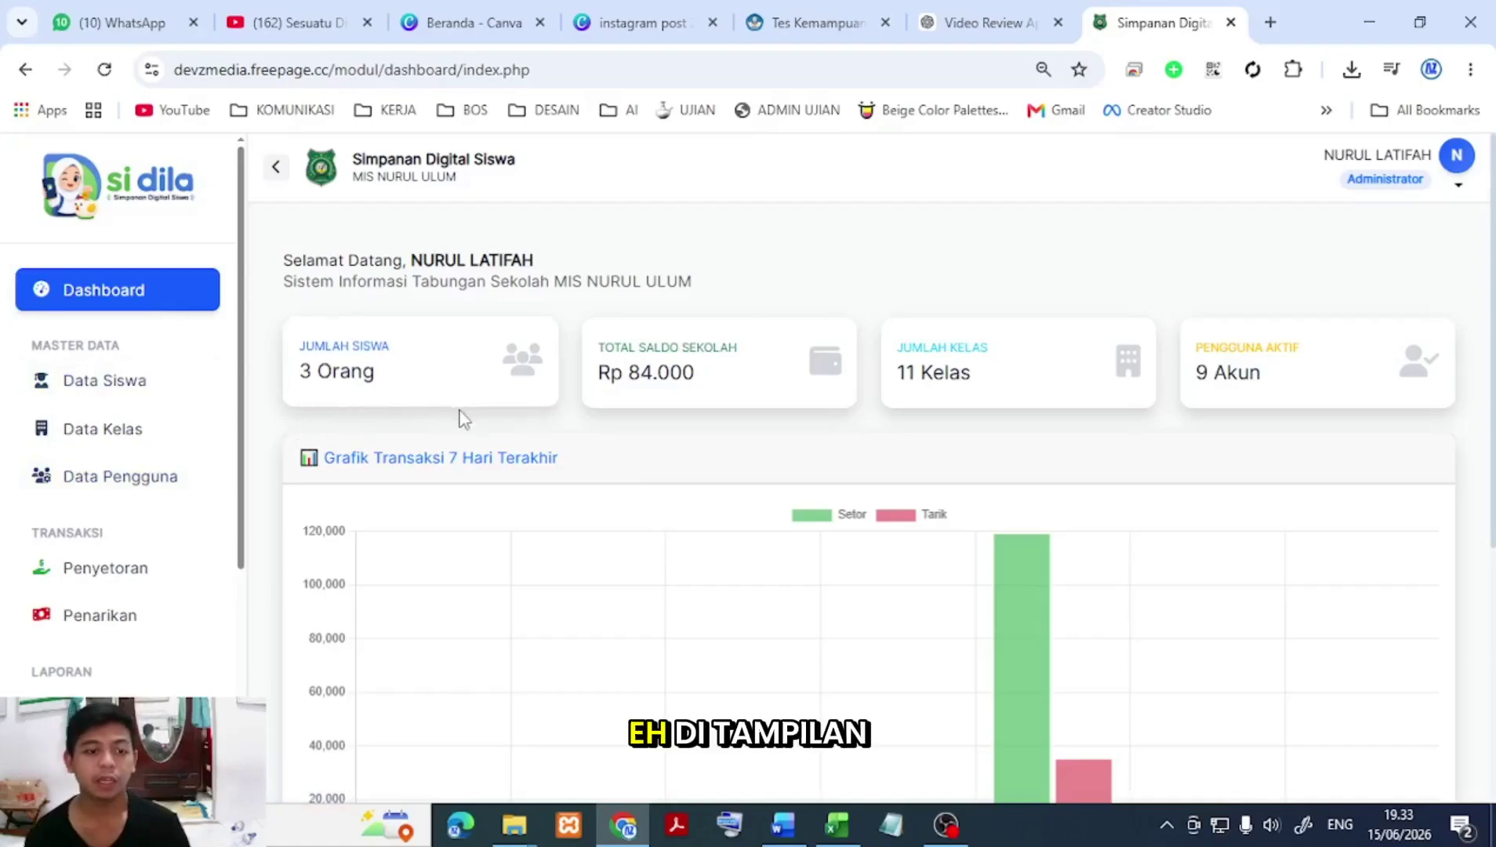
Step: Review the dashboard's summary cards, seven-day transaction chart and today's transaction history
scroll(666, 305, down, 3)
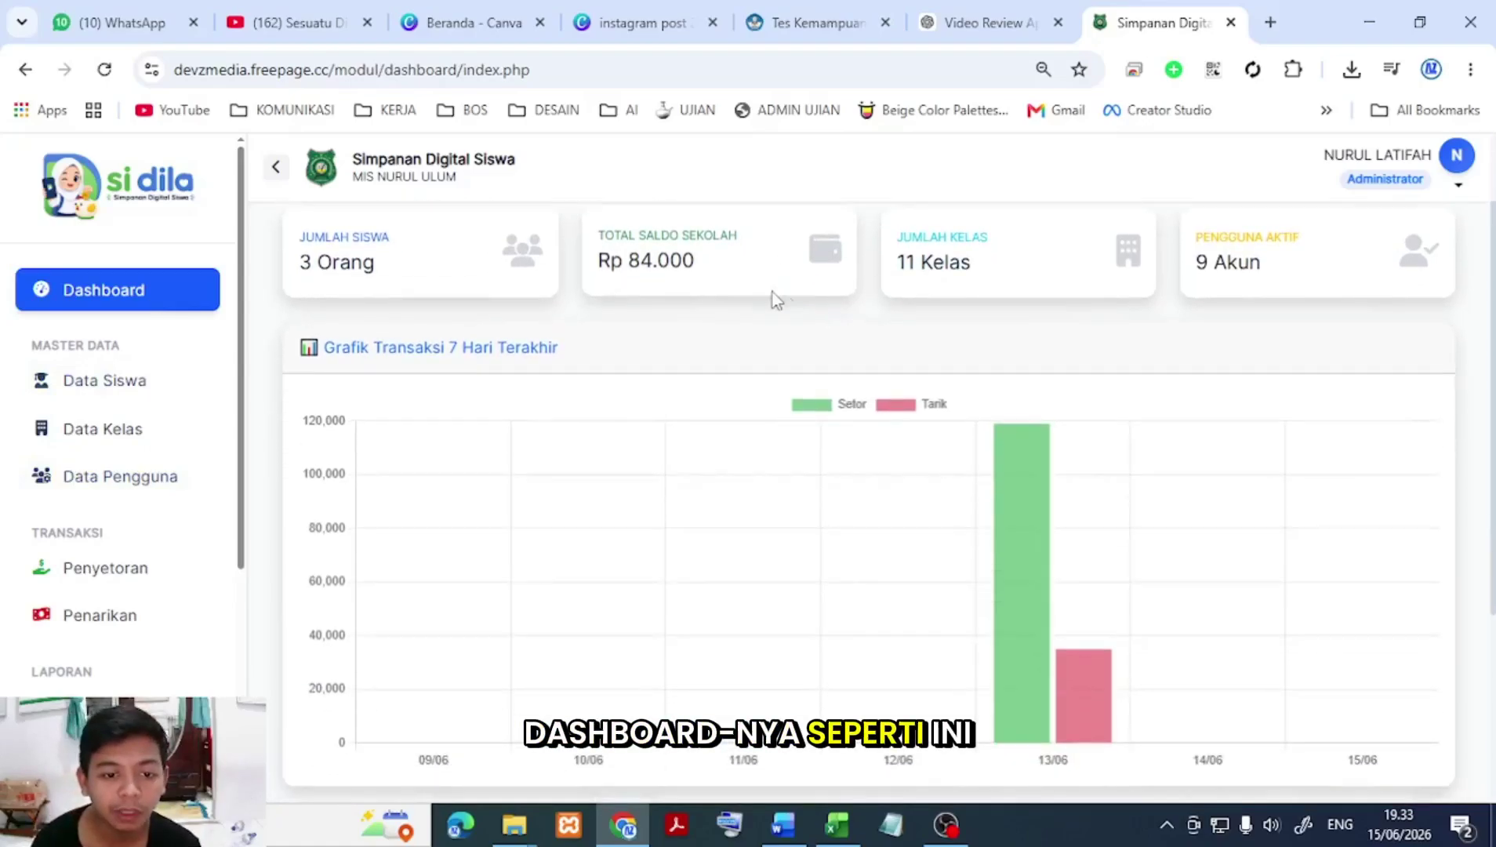
scroll(451, 316, up, 3)
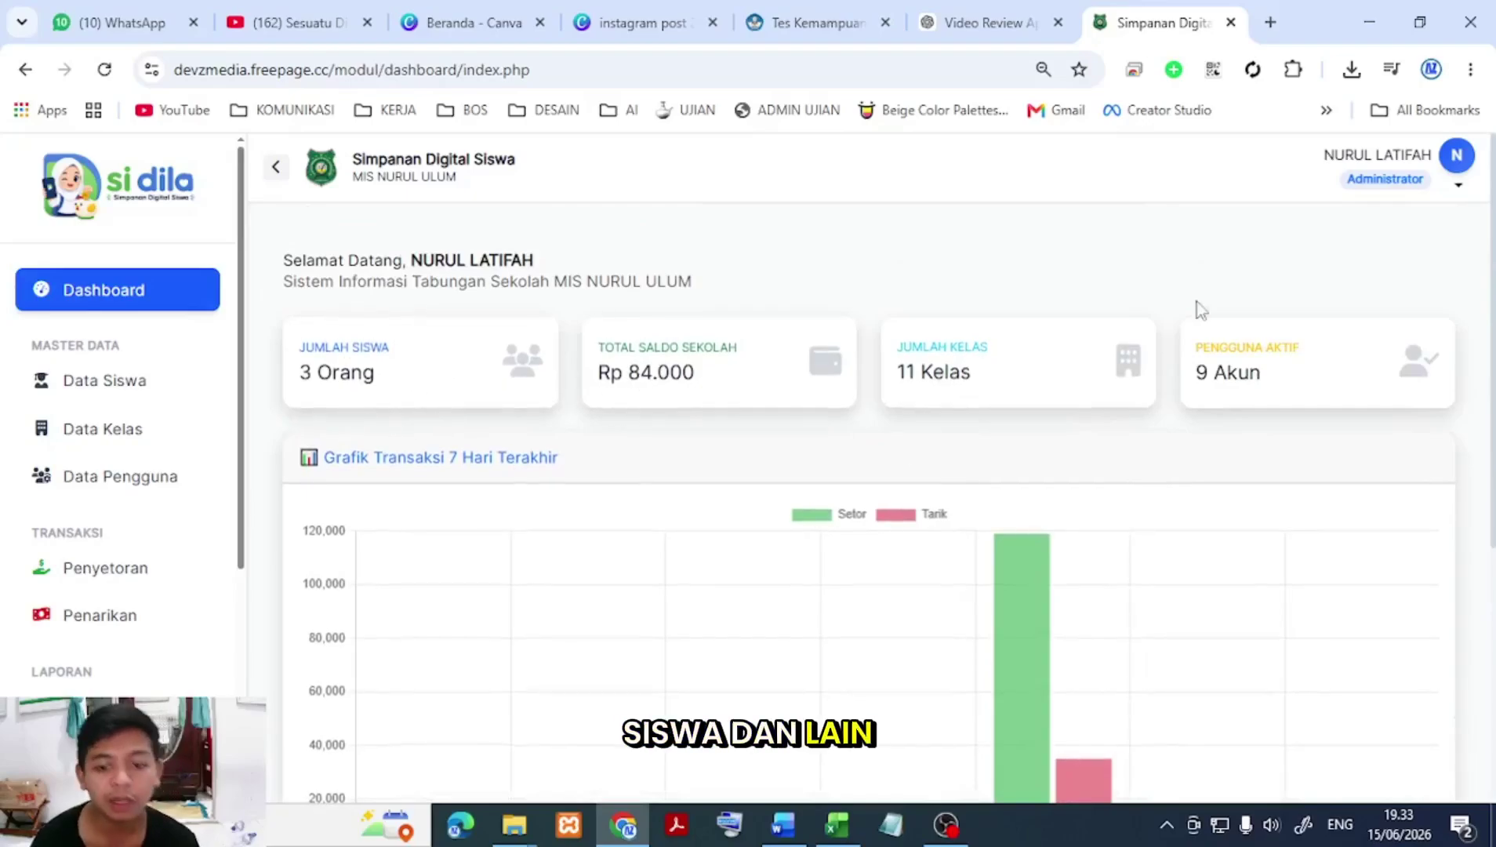
scroll(833, 502, down, 3)
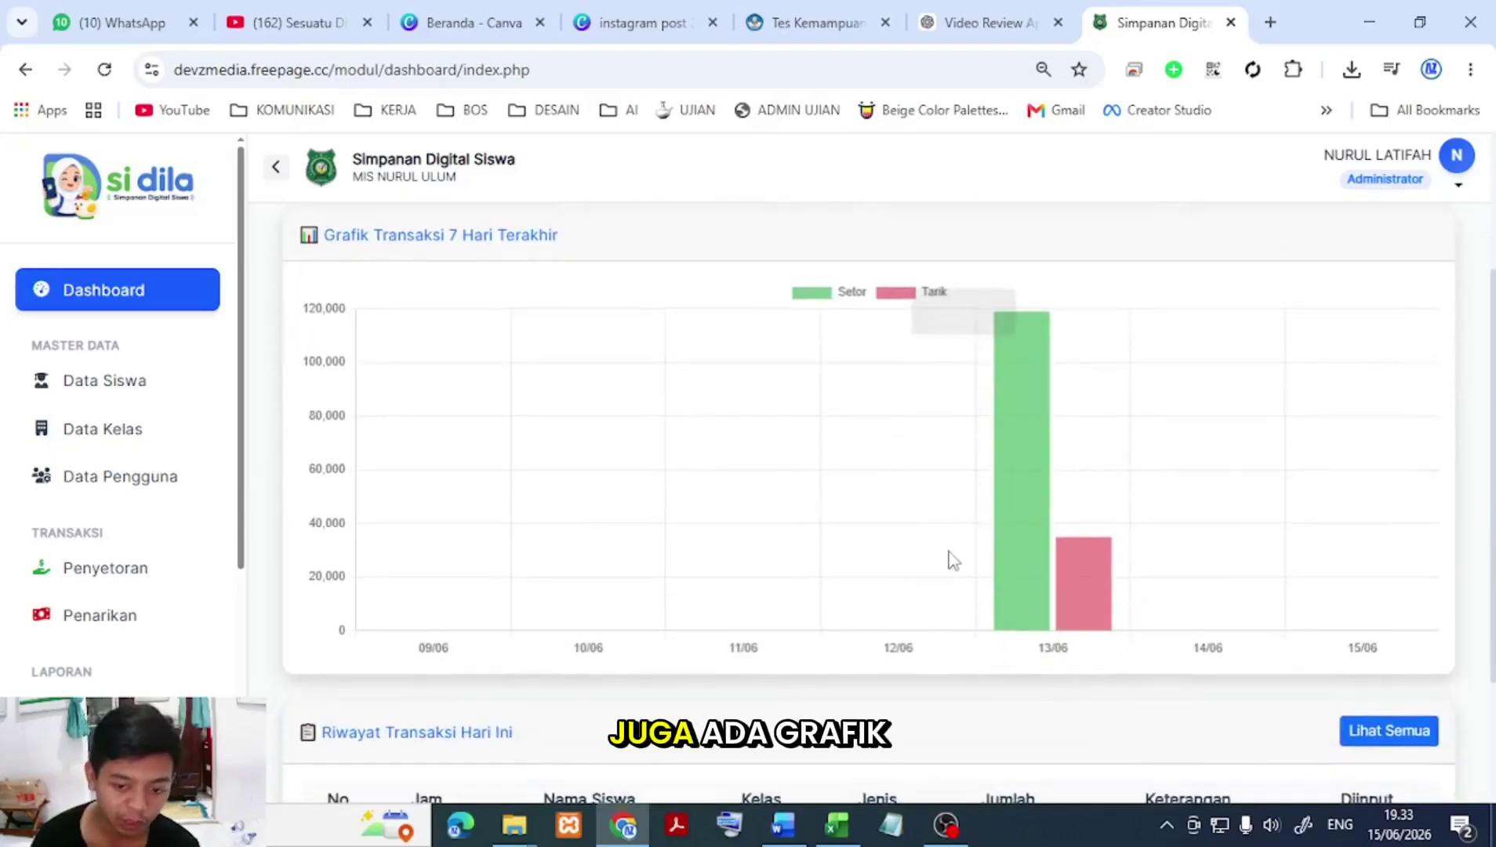
scroll(1152, 620, down, 3)
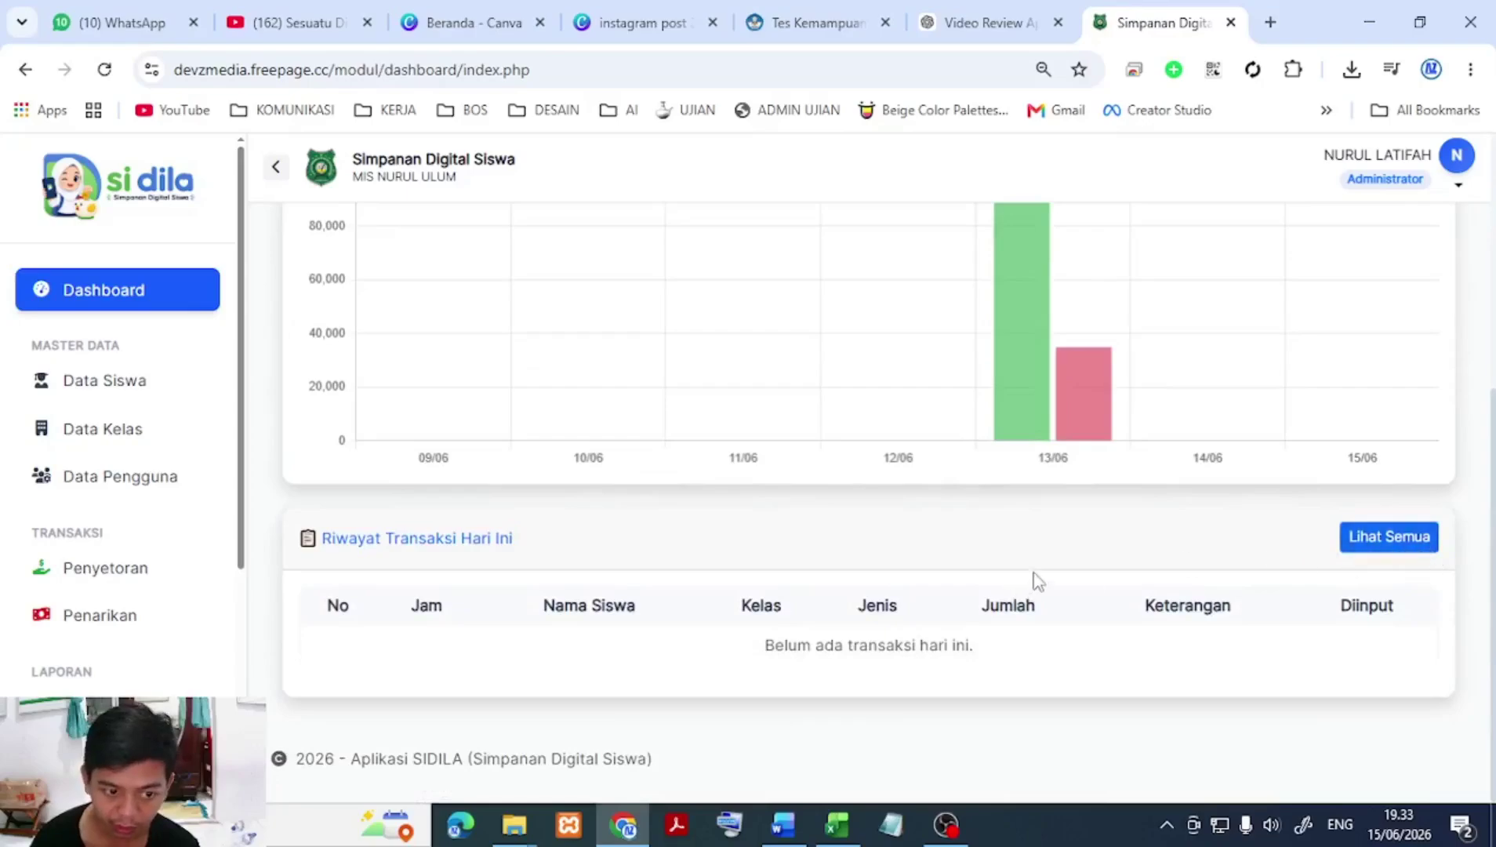
scroll(918, 540, up, 3)
scroll(757, 549, up, 3)
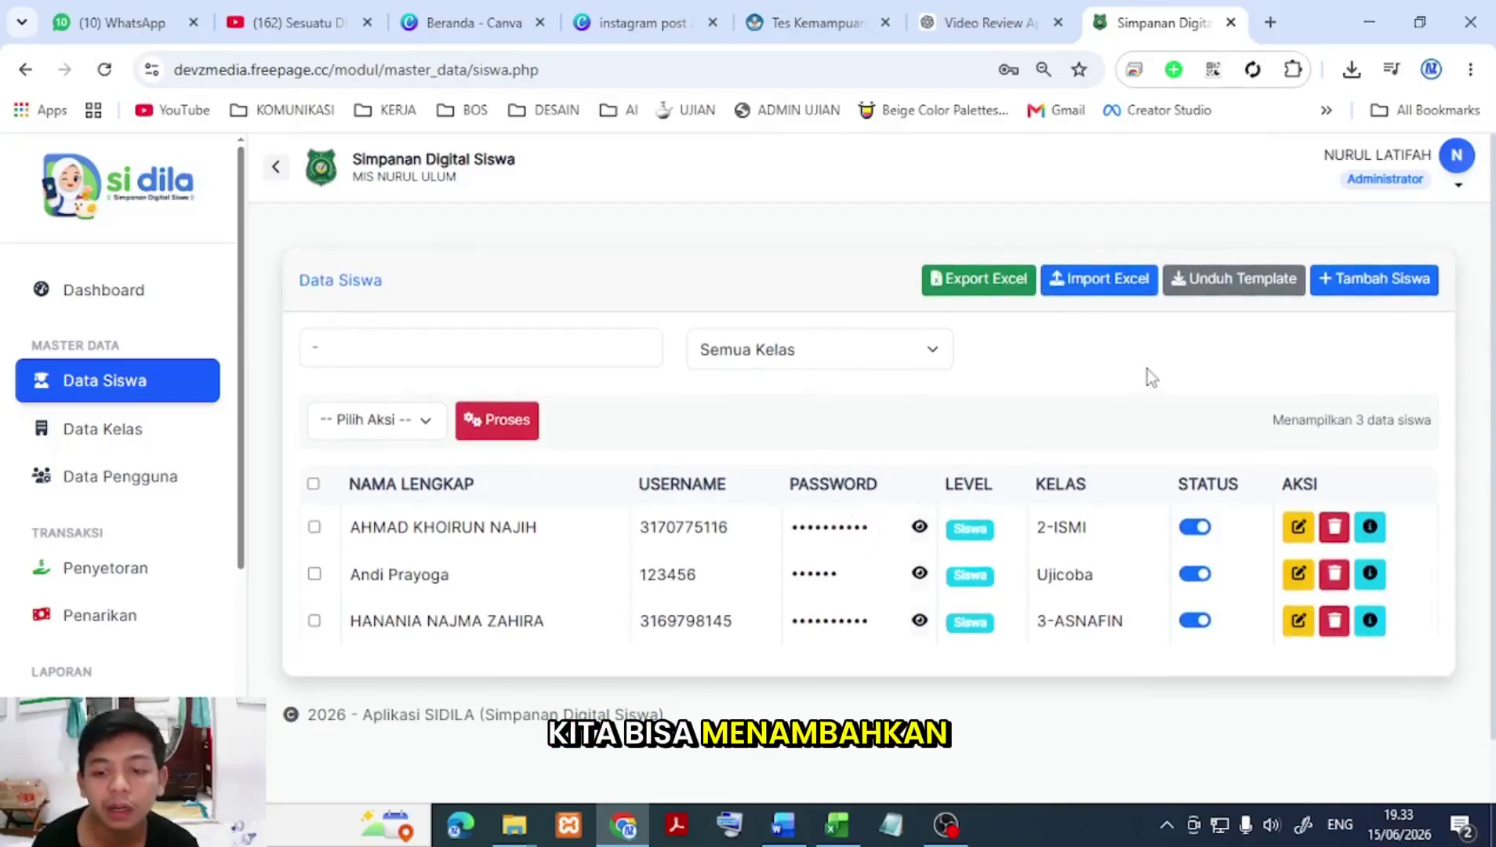
Step: Open the add-student form from the student data page, look through its student, parent and contact fields, and close it unsaved
click(1369, 288)
scroll(774, 534, down, 5)
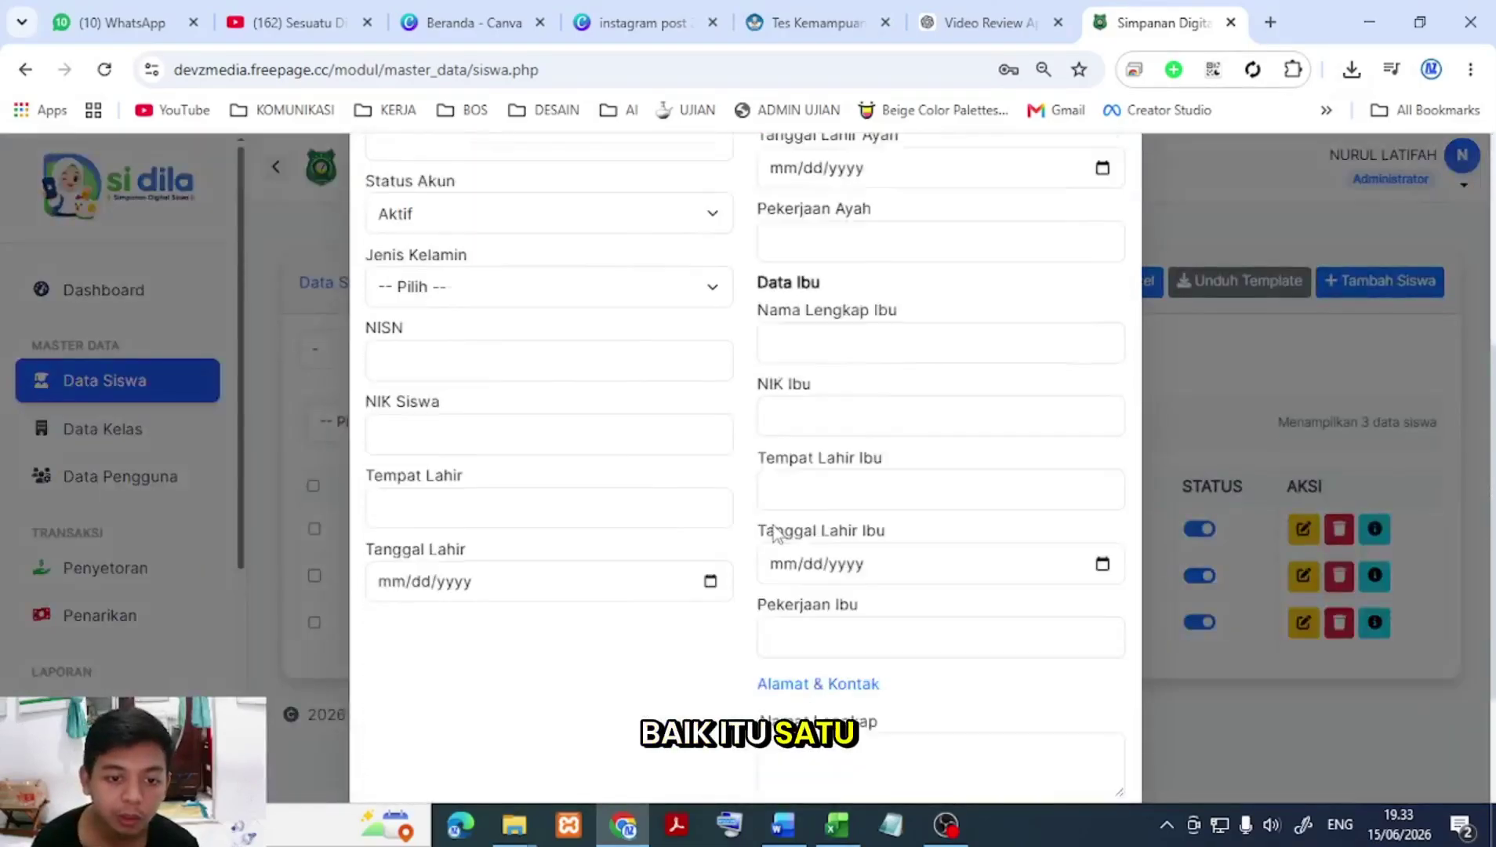
scroll(775, 535, down, 3)
scroll(788, 651, up, 6)
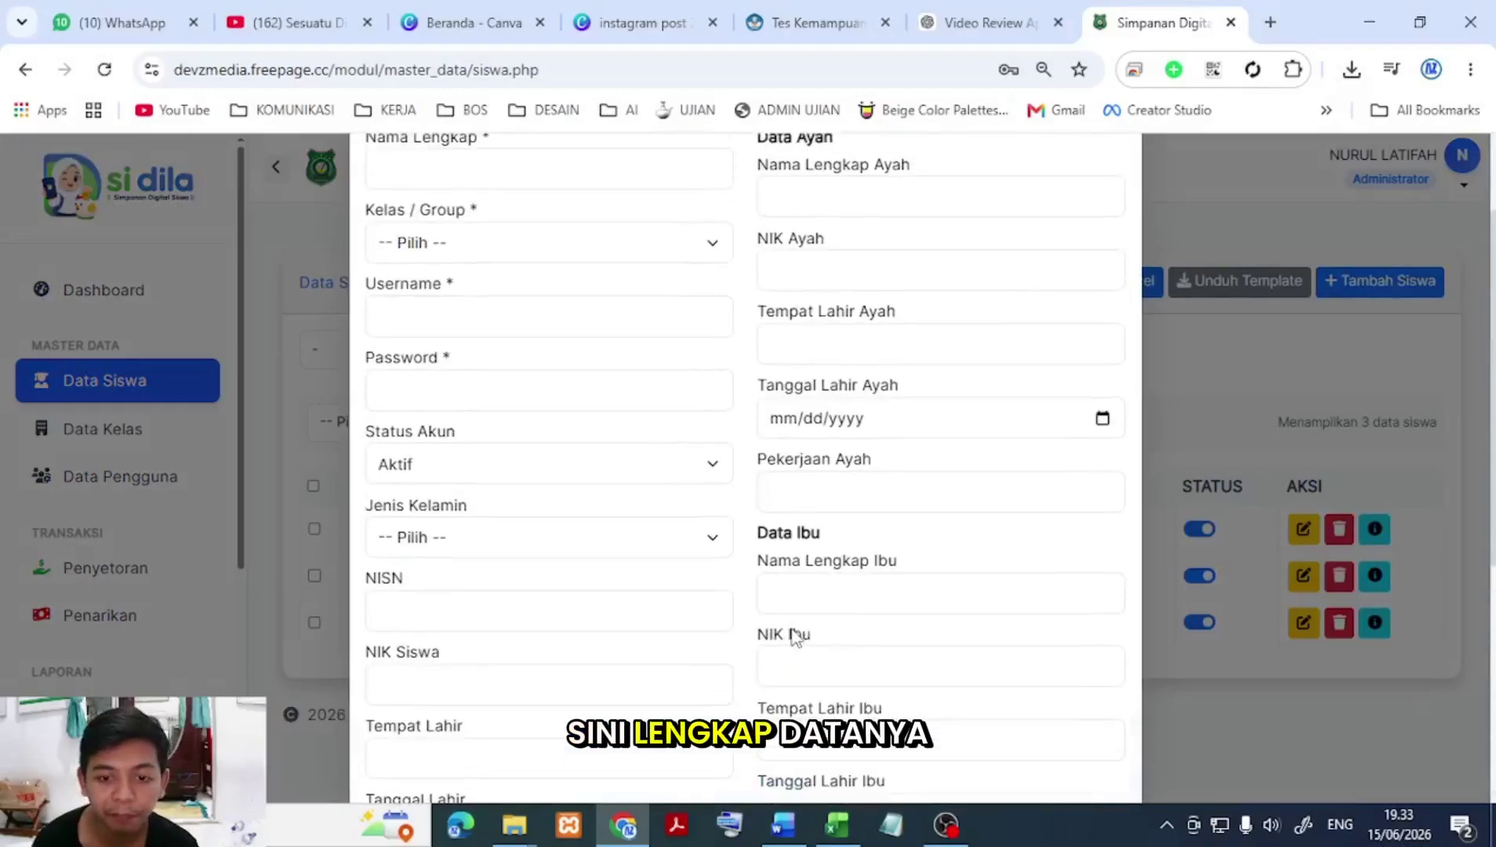
scroll(793, 631, up, 2)
click(1115, 187)
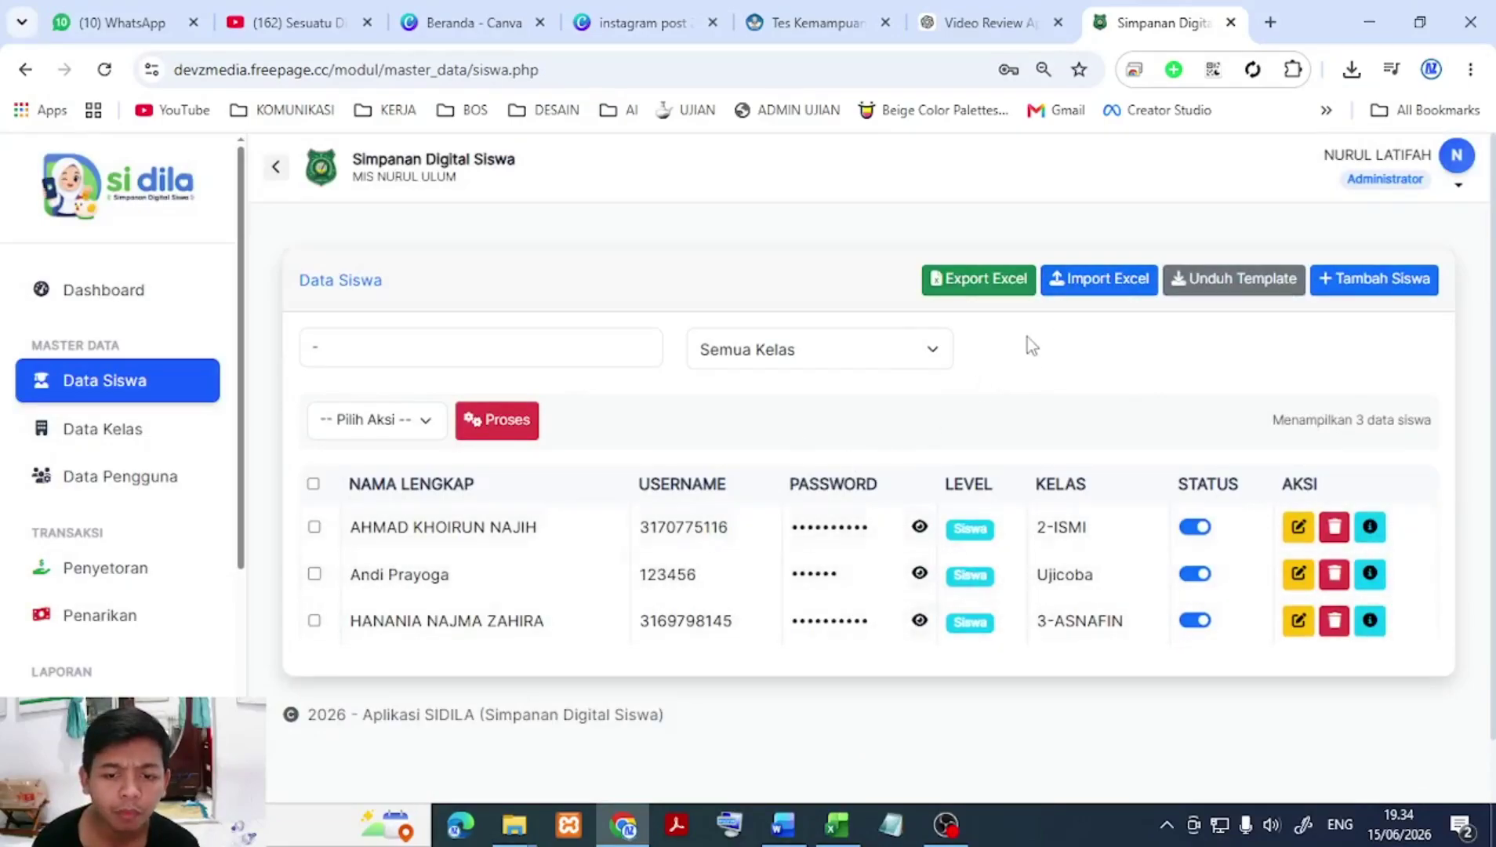
Step: Download the student import template as template_siswa.csv into the Downloads folder, replacing the existing file
click(1213, 294)
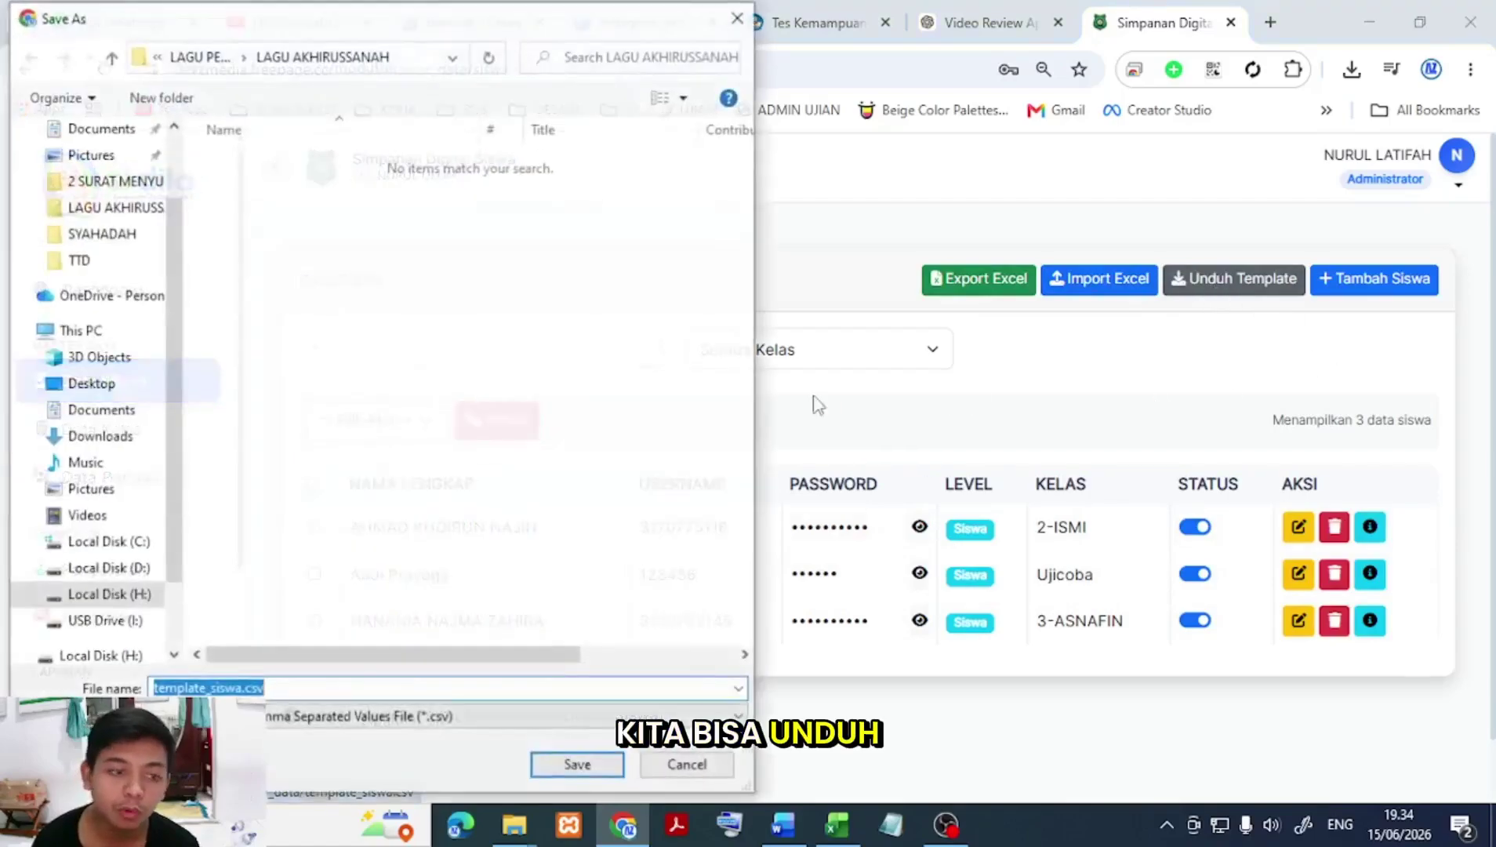
click(95, 436)
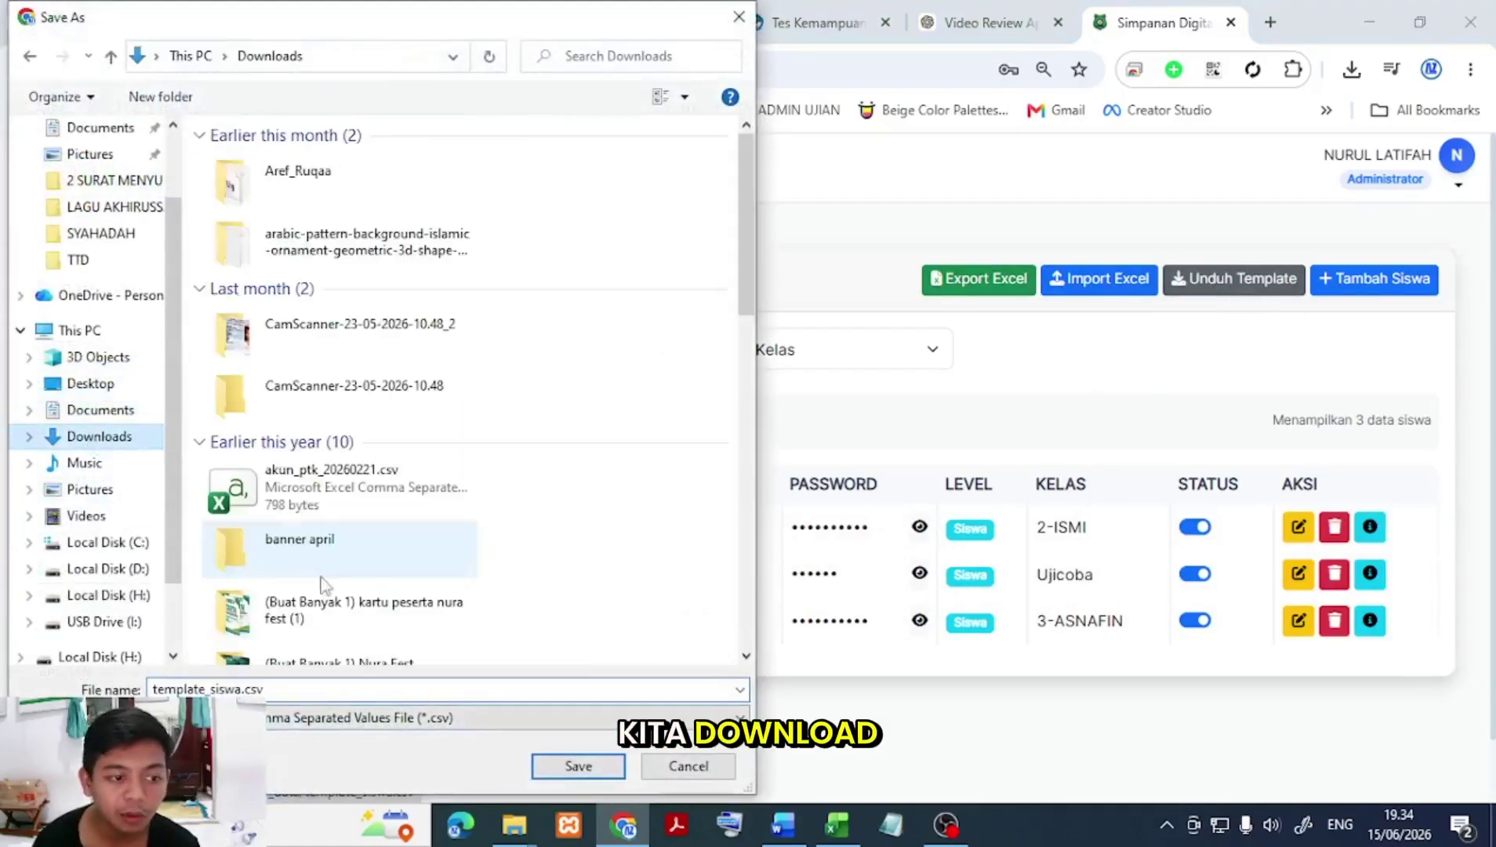
click(579, 767)
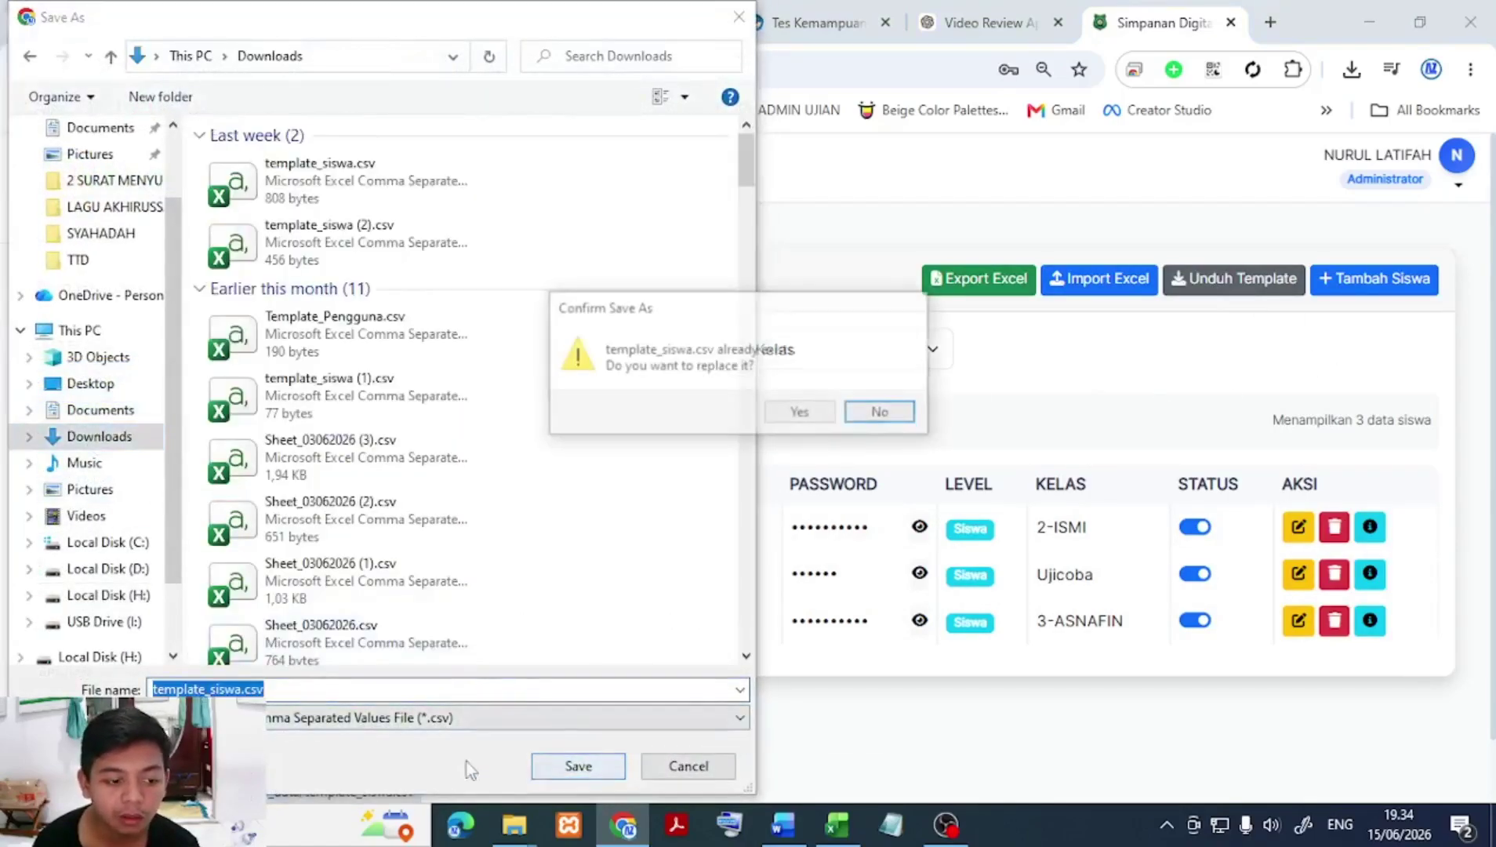
click(796, 421)
Step: Open the downloaded template in Excel, examine its column headings, and return to the student data page in the browser
click(1214, 145)
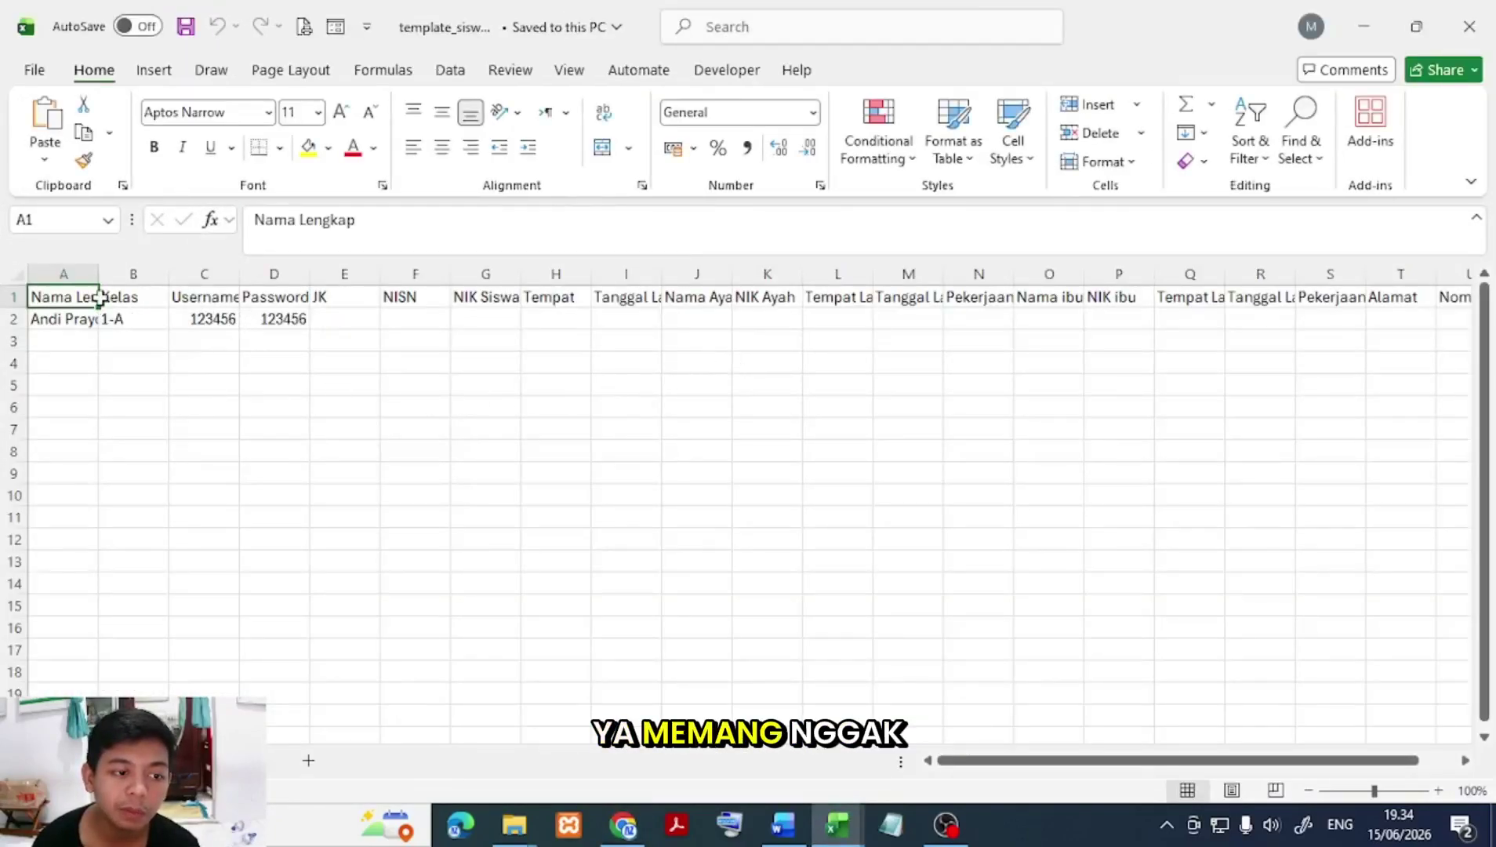
drag(99, 298, 478, 294)
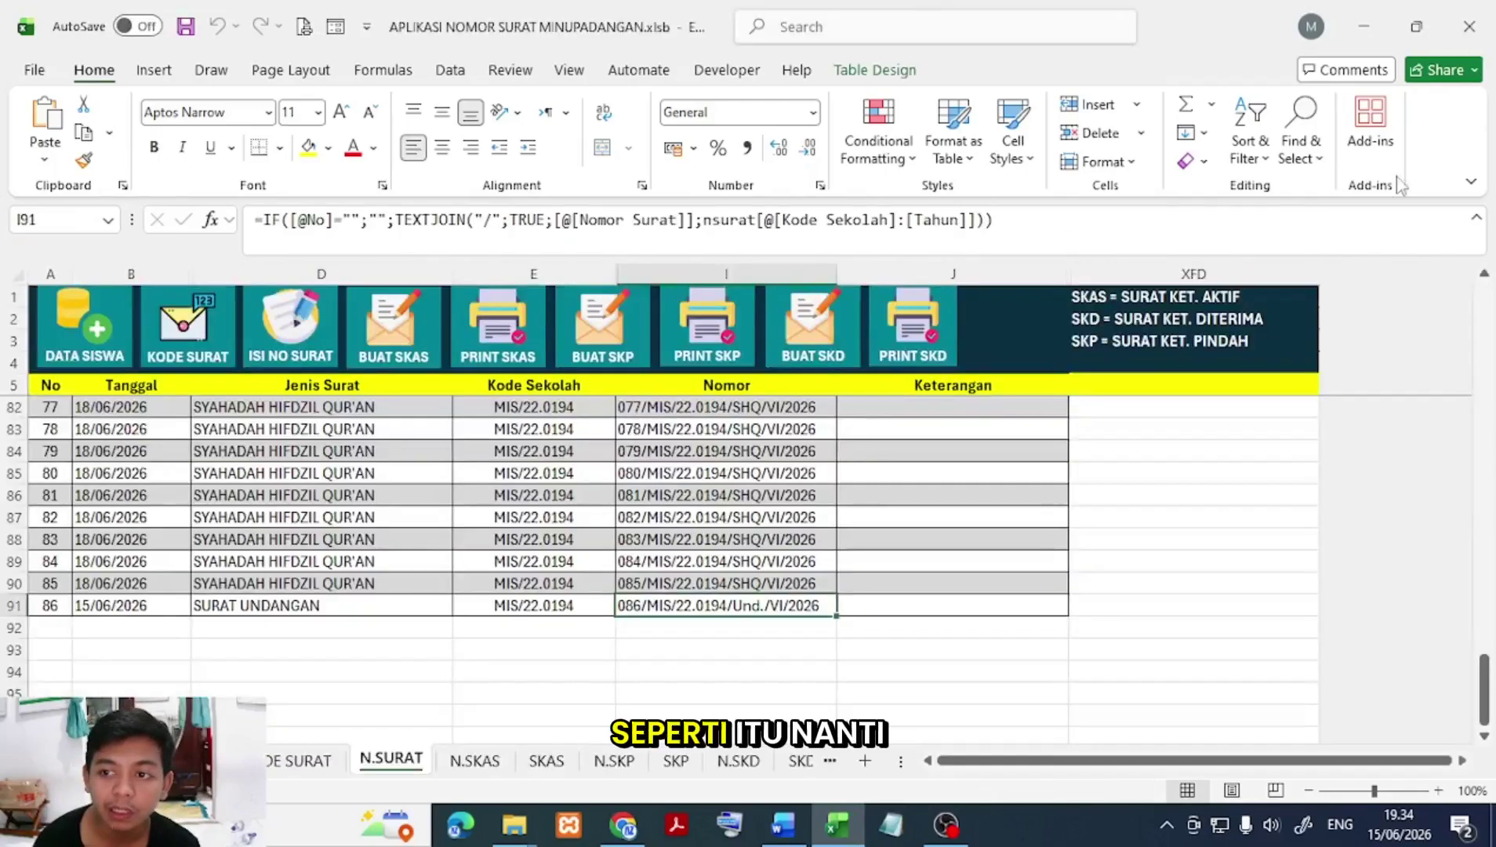
click(1365, 26)
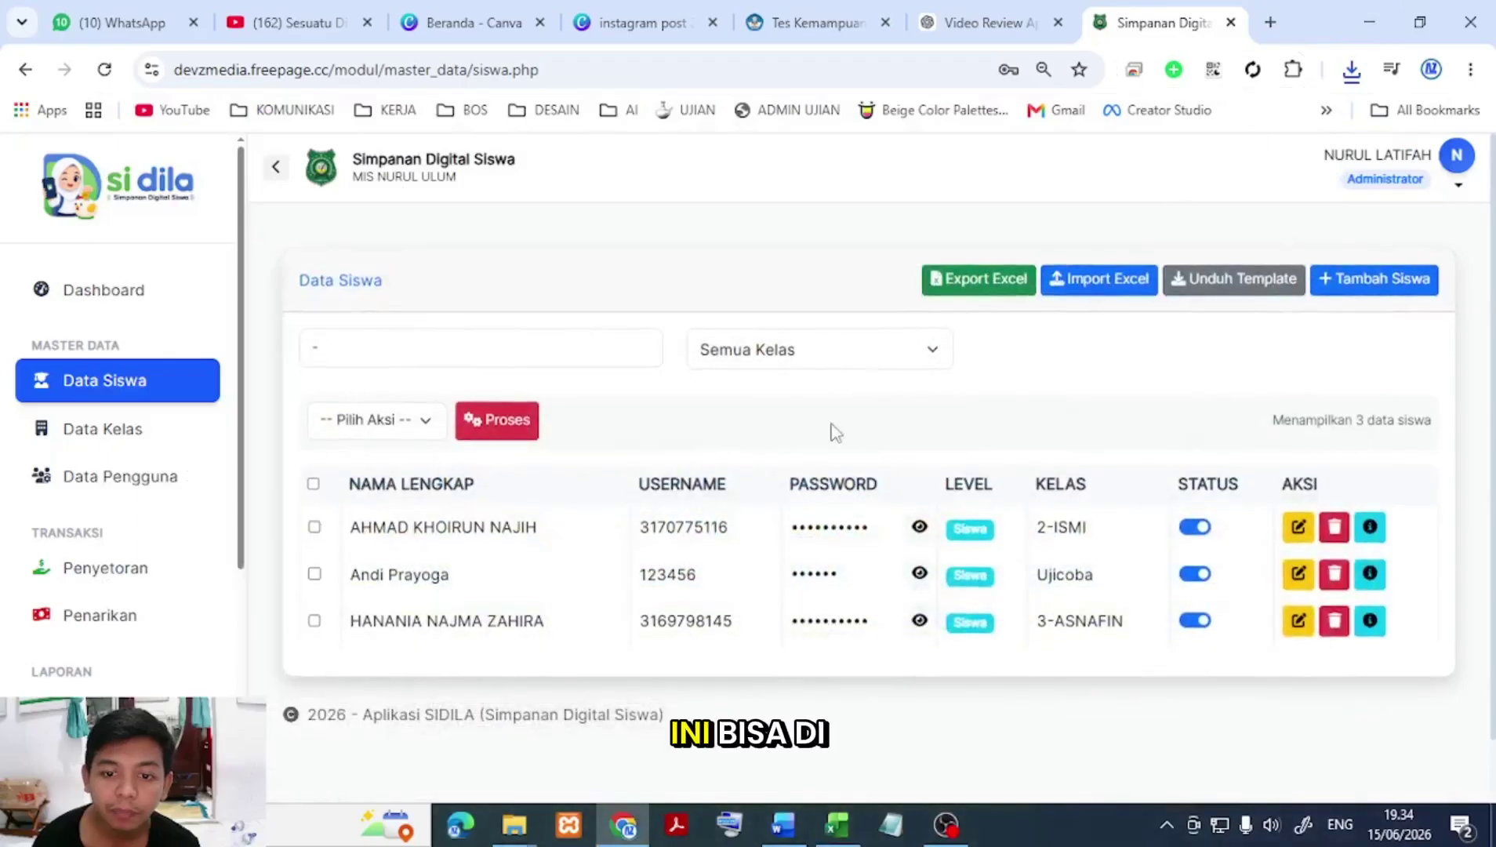
Step: Open the student data import dialog and its CSV file chooser, and leave without importing anything
click(1115, 284)
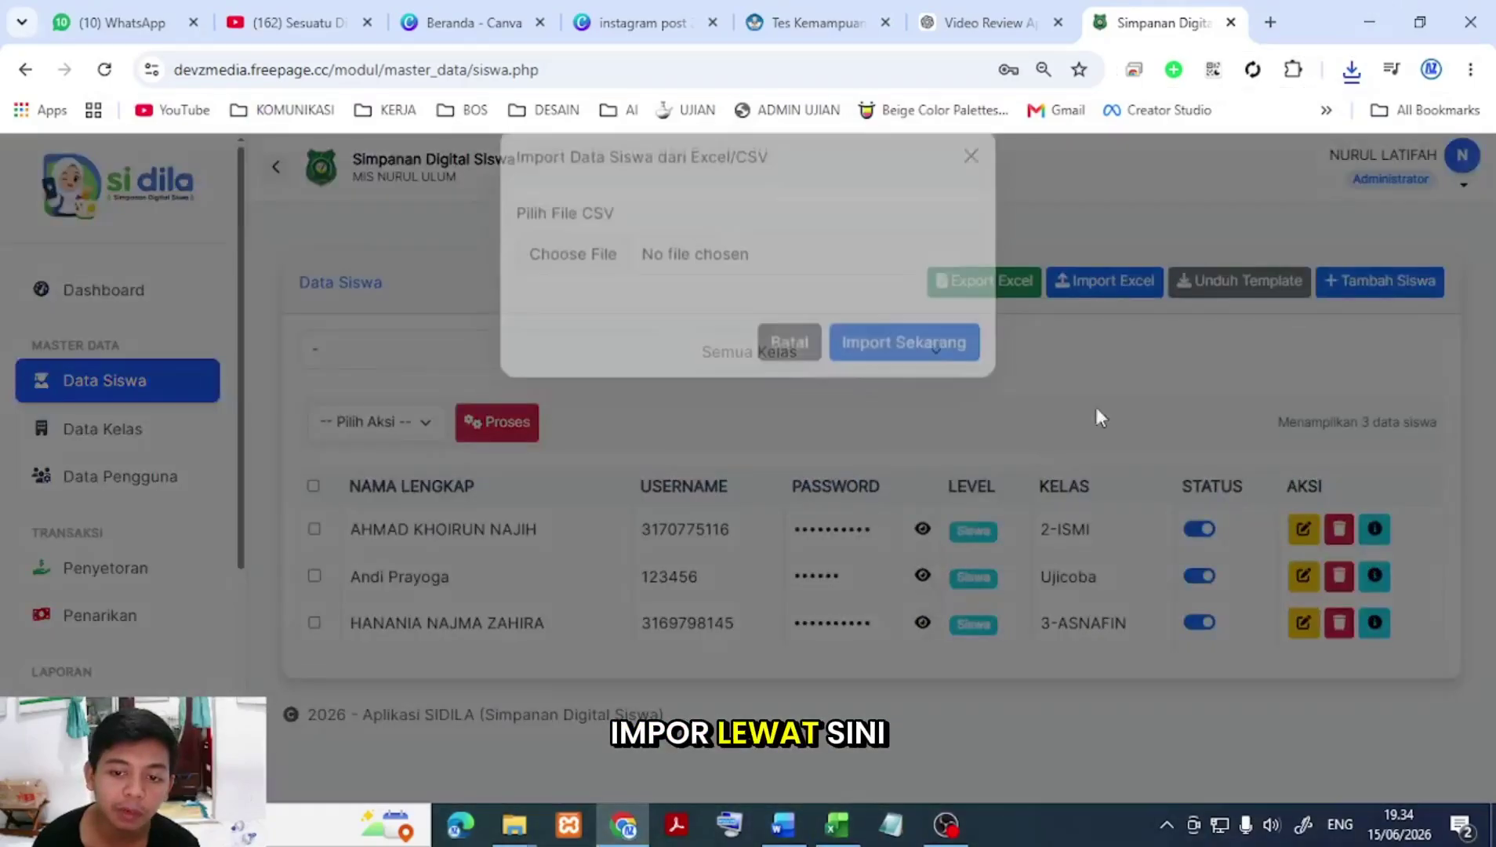
click(568, 294)
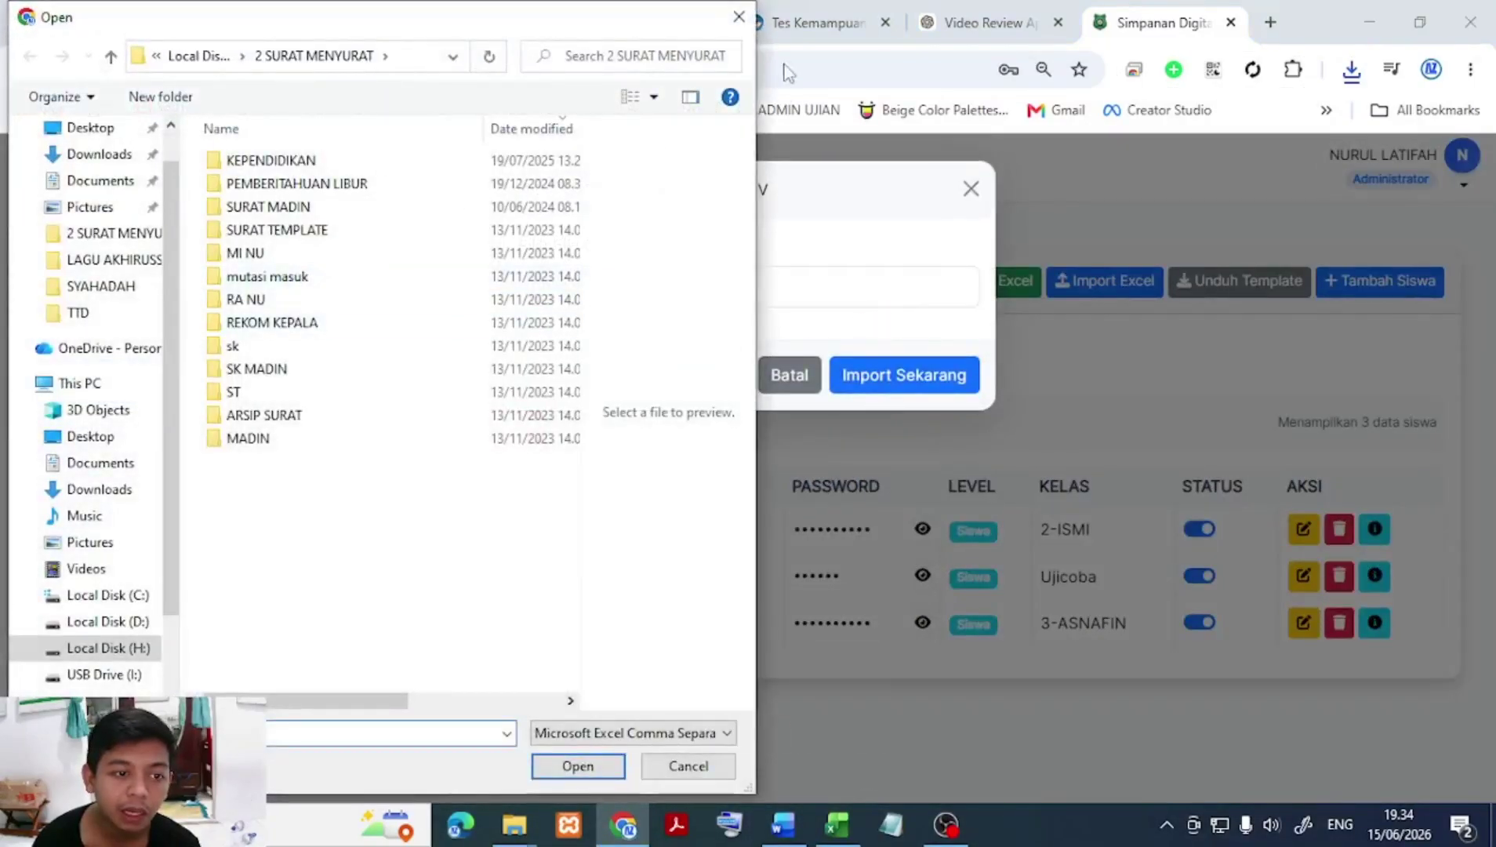
click(739, 17)
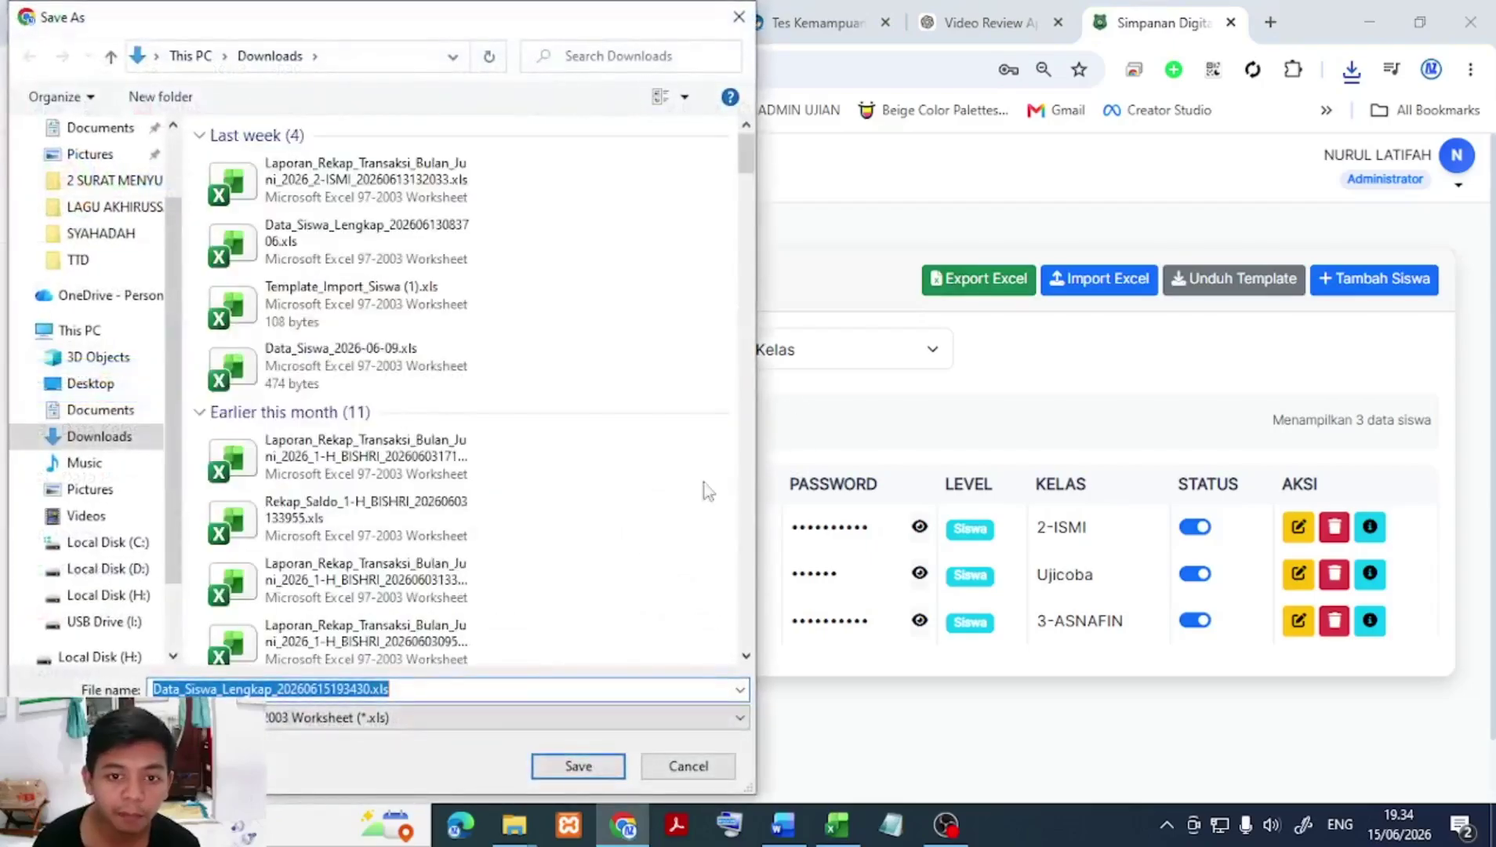
Step: Export the complete student data to the Downloads folder as Data_Siswa_Lengkap_20260615193430.xls
click(579, 765)
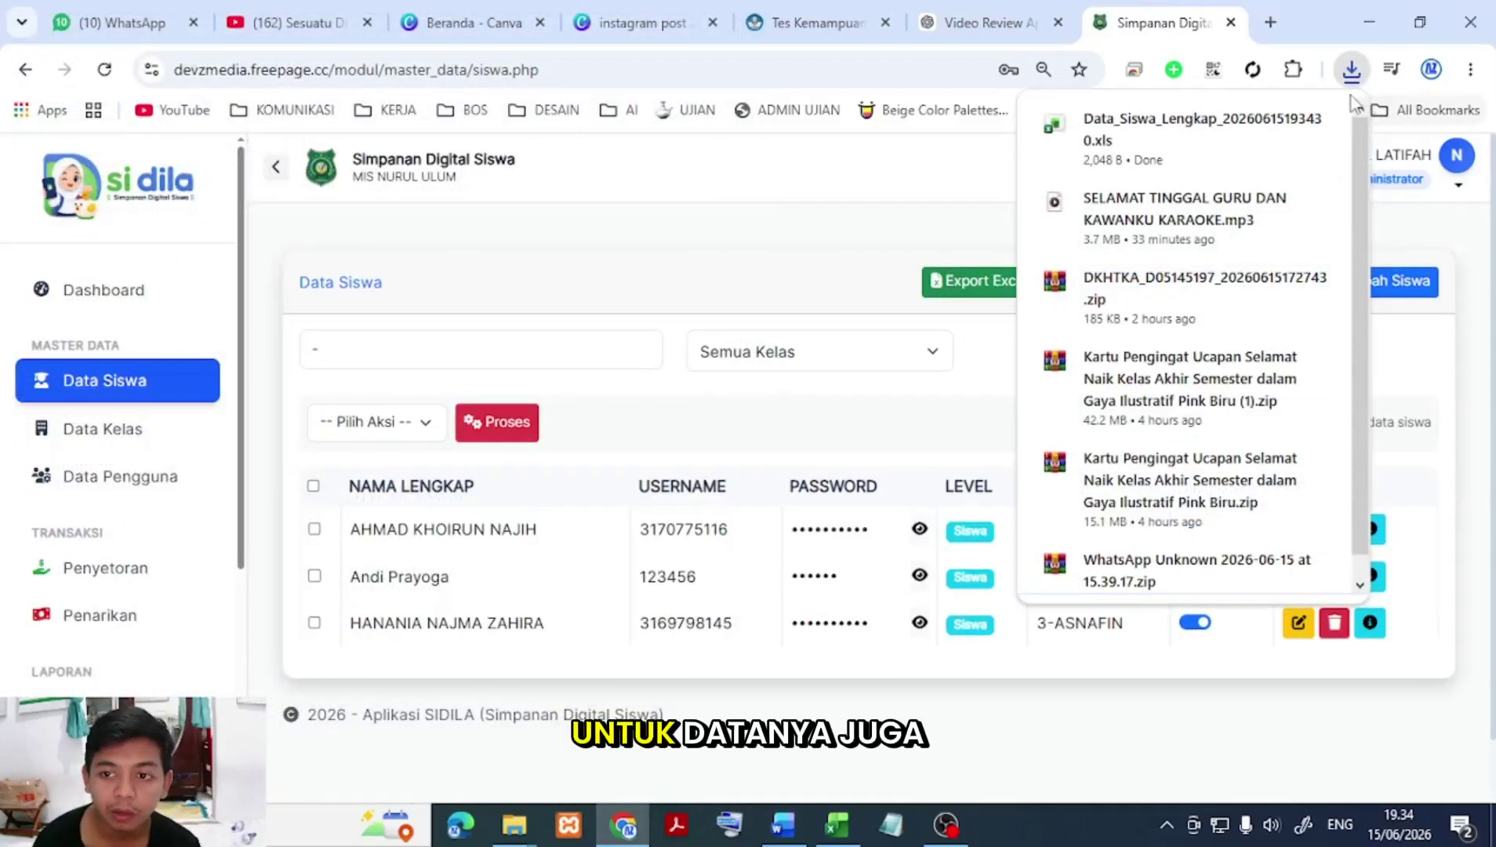
click(852, 271)
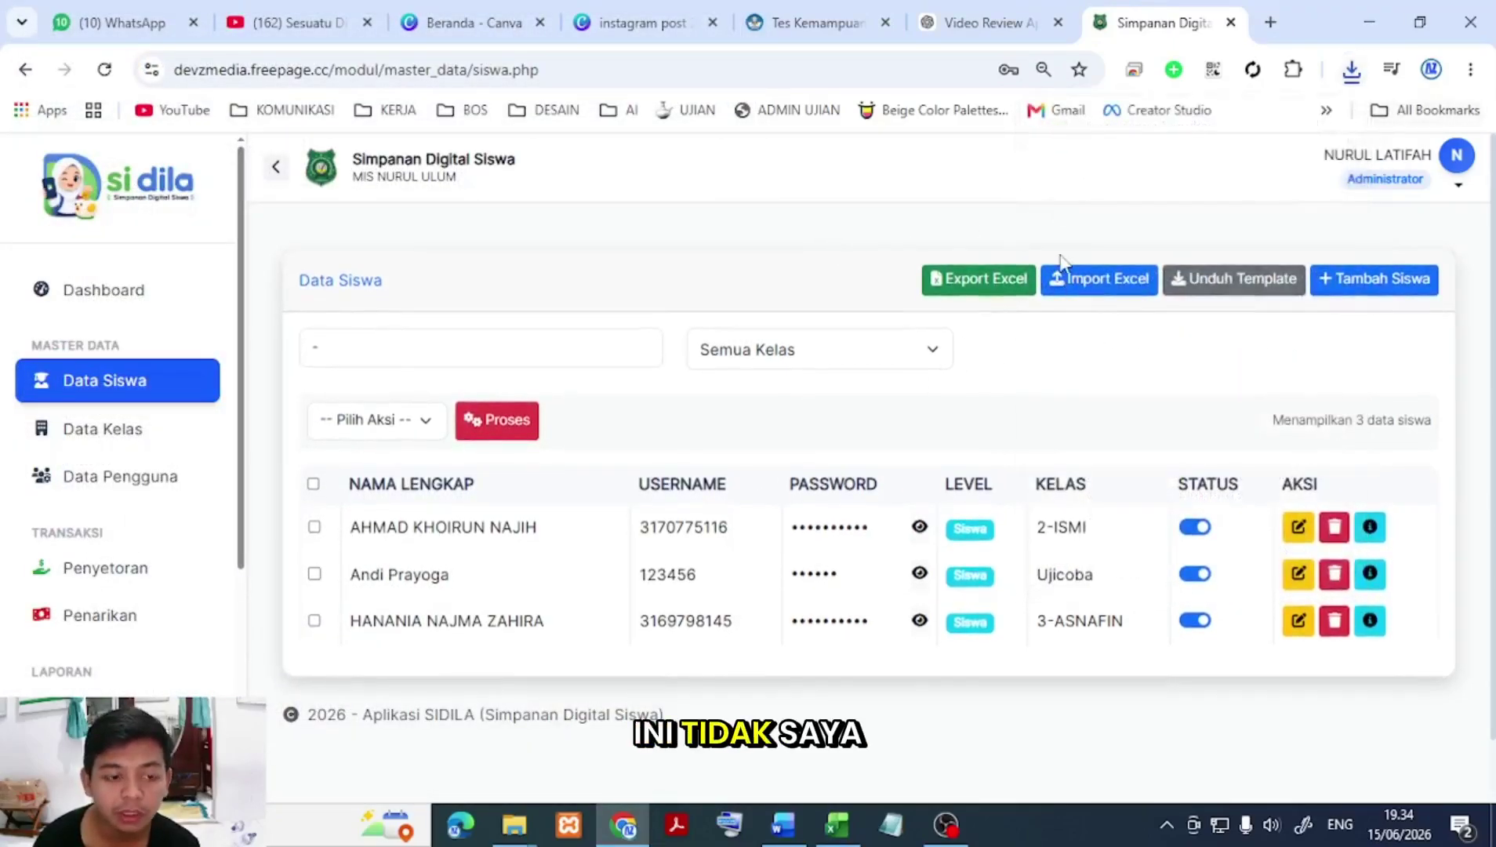
Step: Filter the student list by "and", view the matching student's full details, and close the details
click(385, 351)
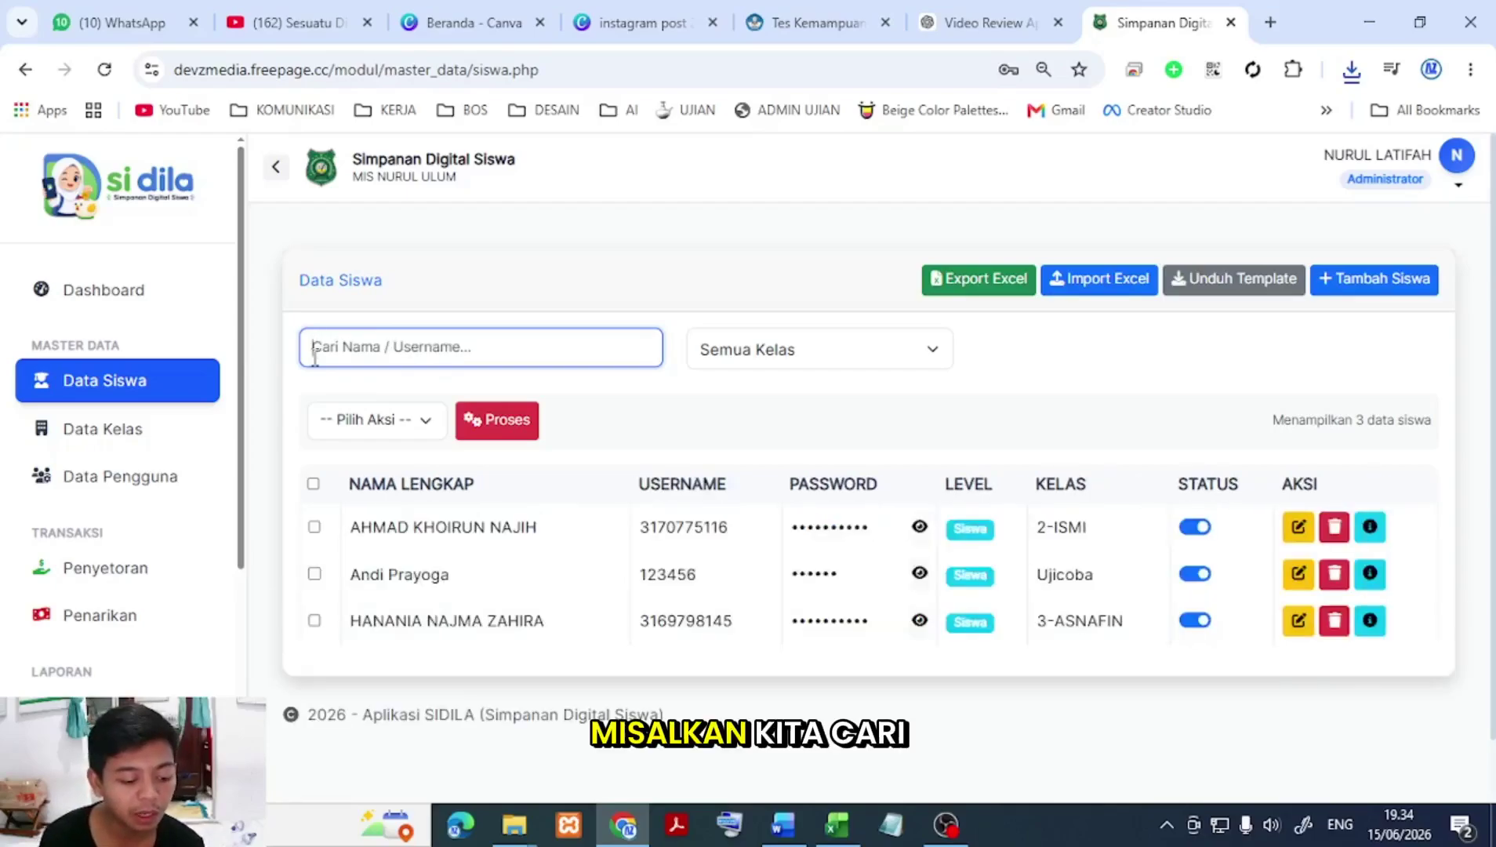
text(and)
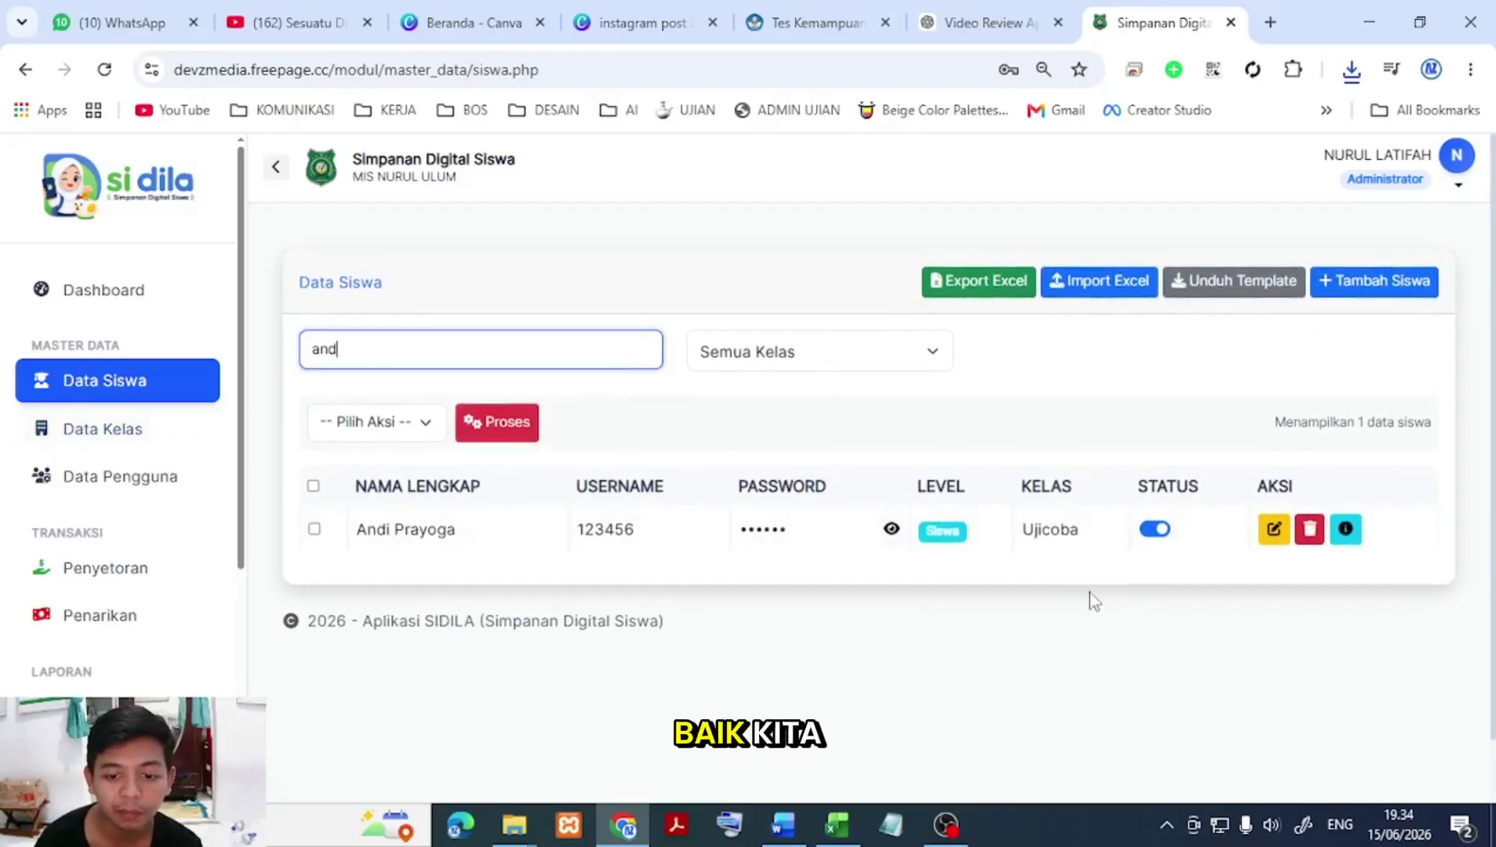
click(1346, 529)
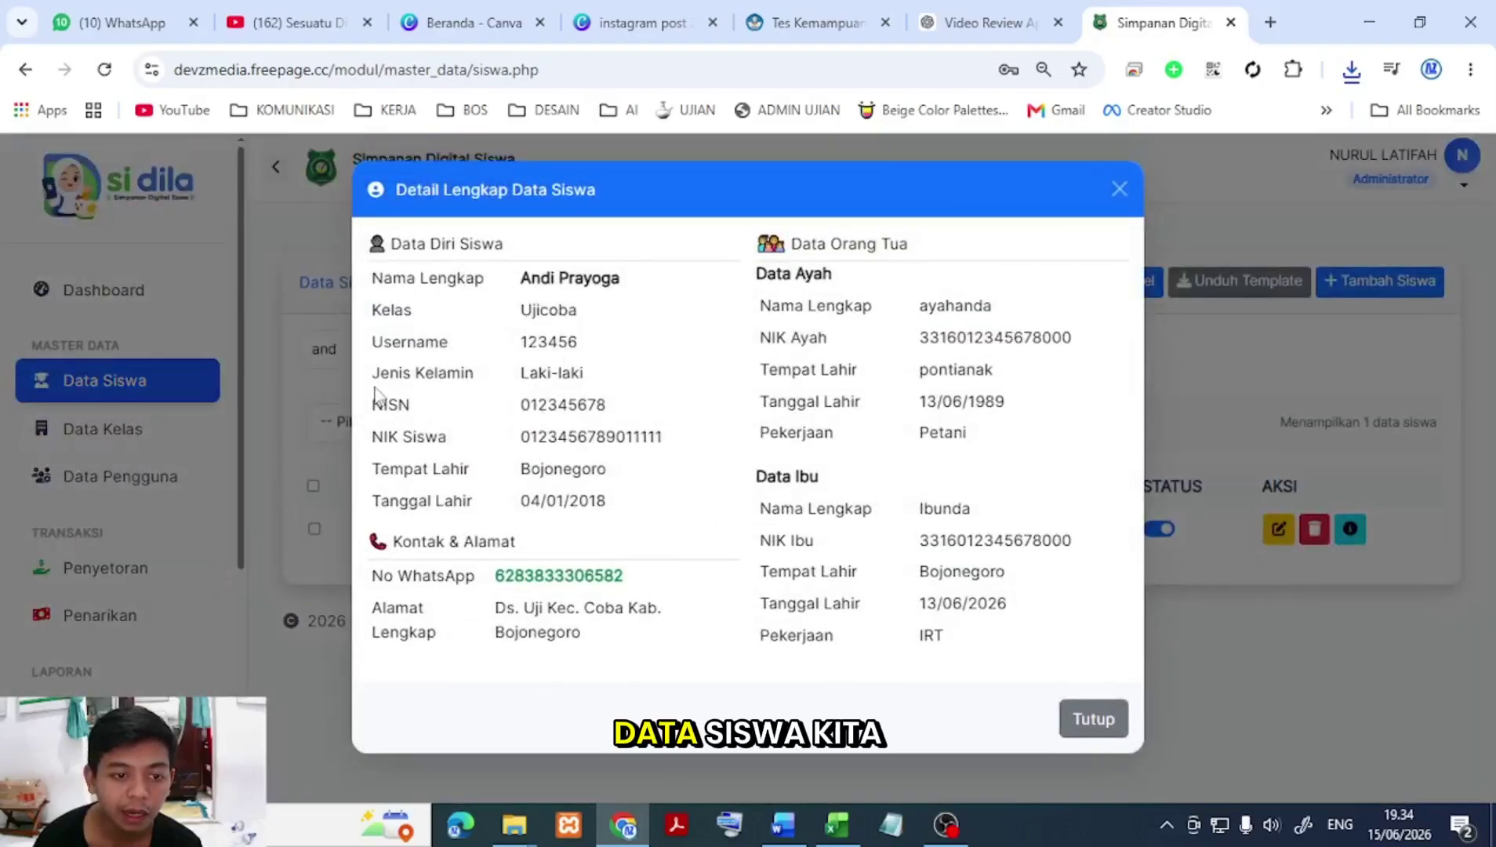
click(1099, 730)
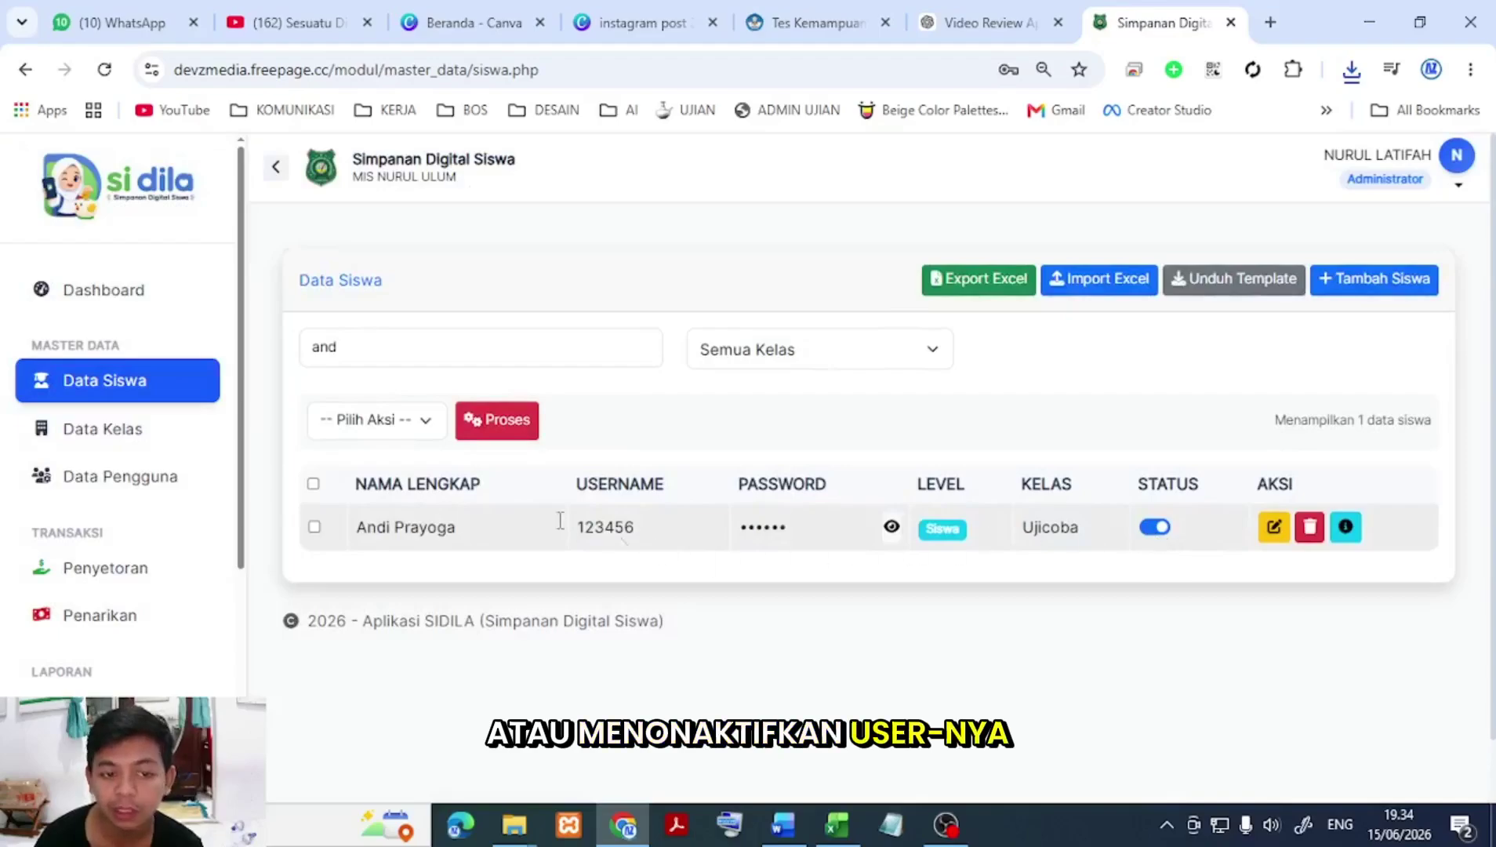
Step: Look over the bulk action options for the student list without choosing one
click(382, 419)
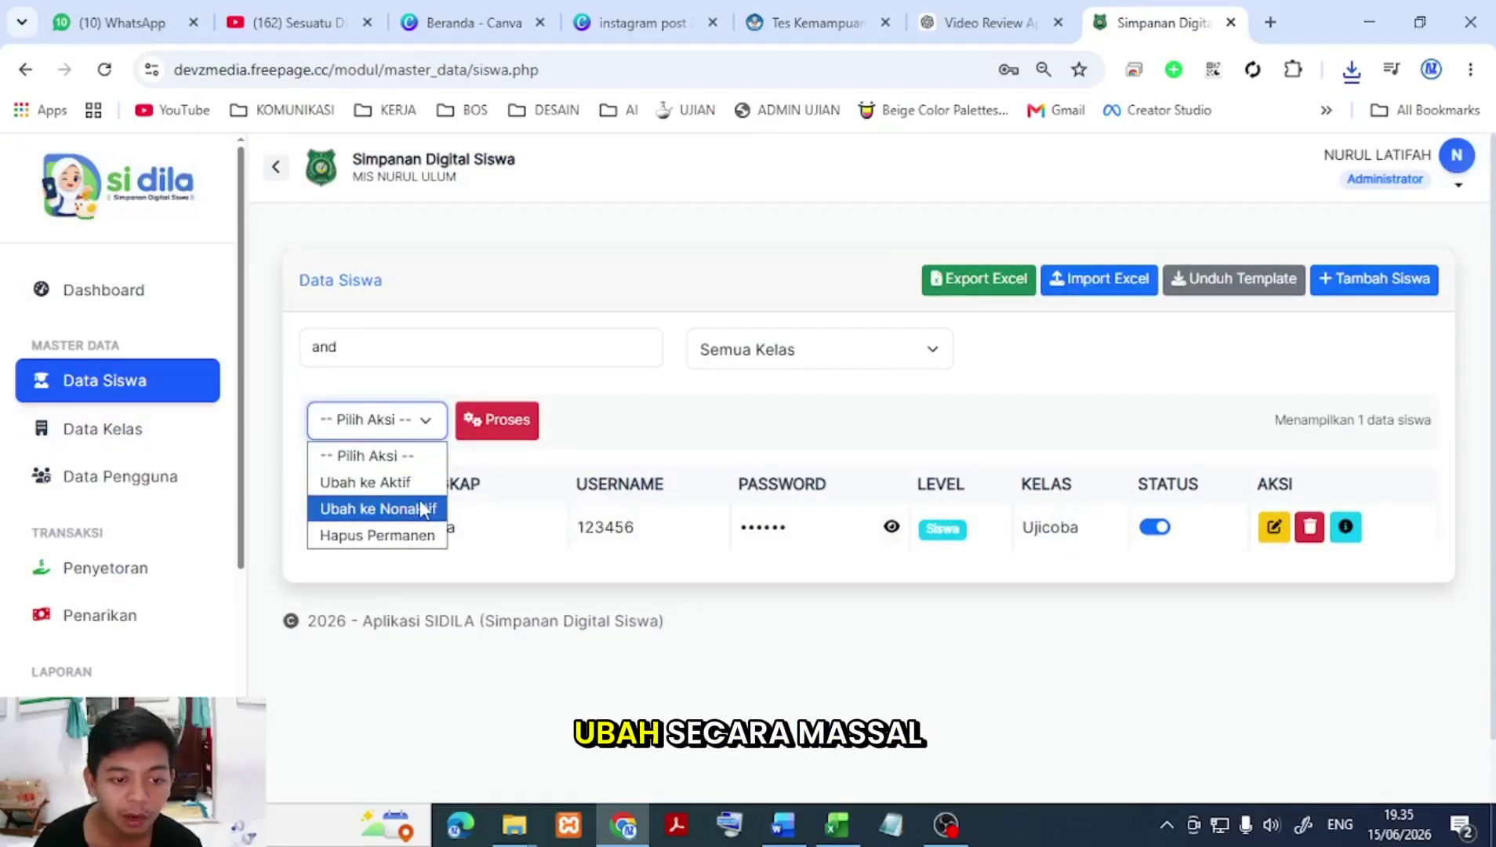
click(782, 427)
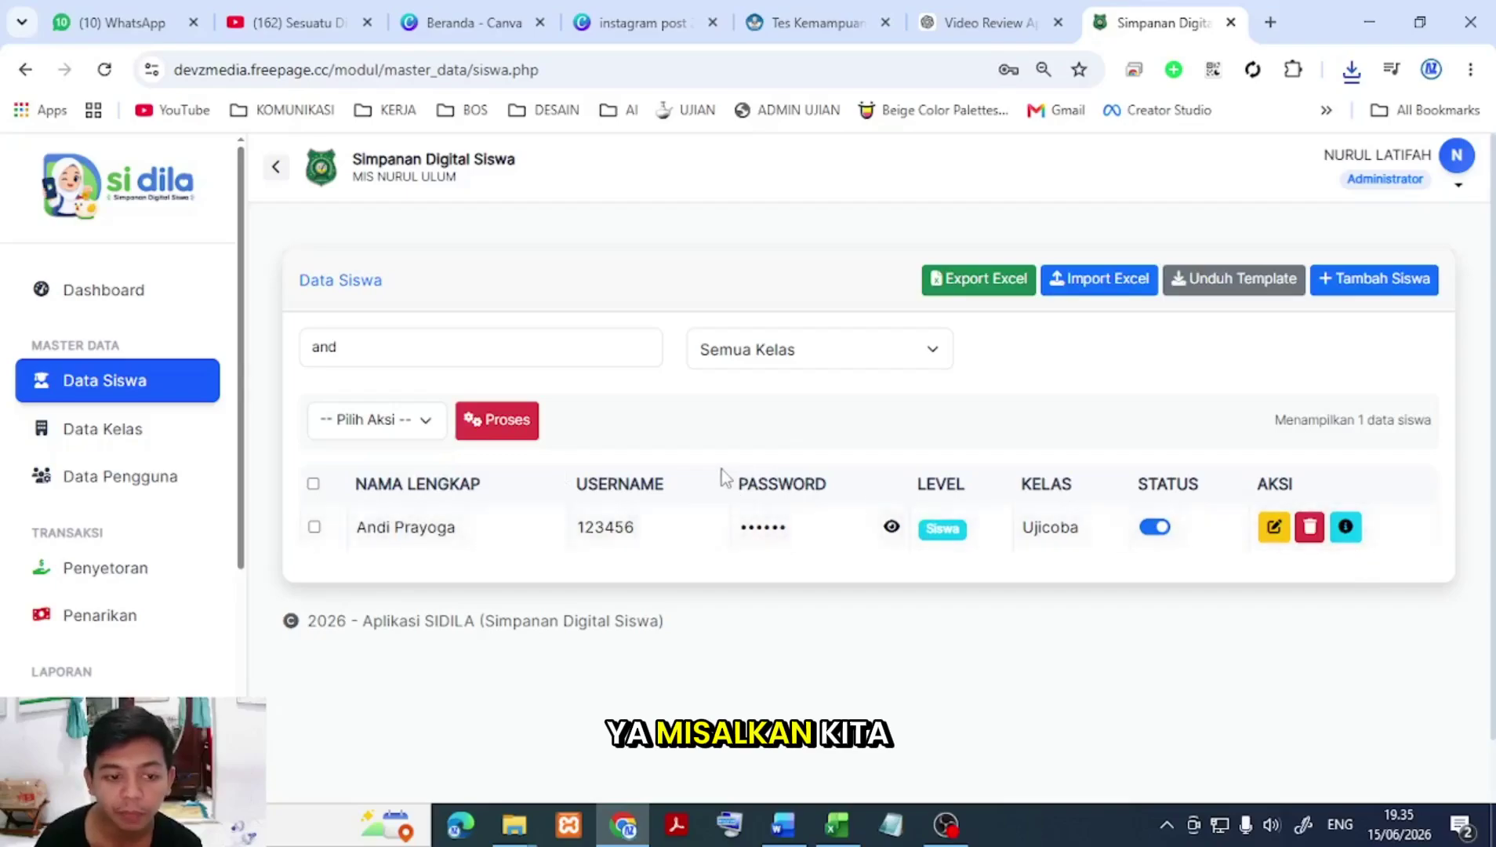
Step: View the bulk action options, and select and deselect all listed students without processing any action
click(394, 427)
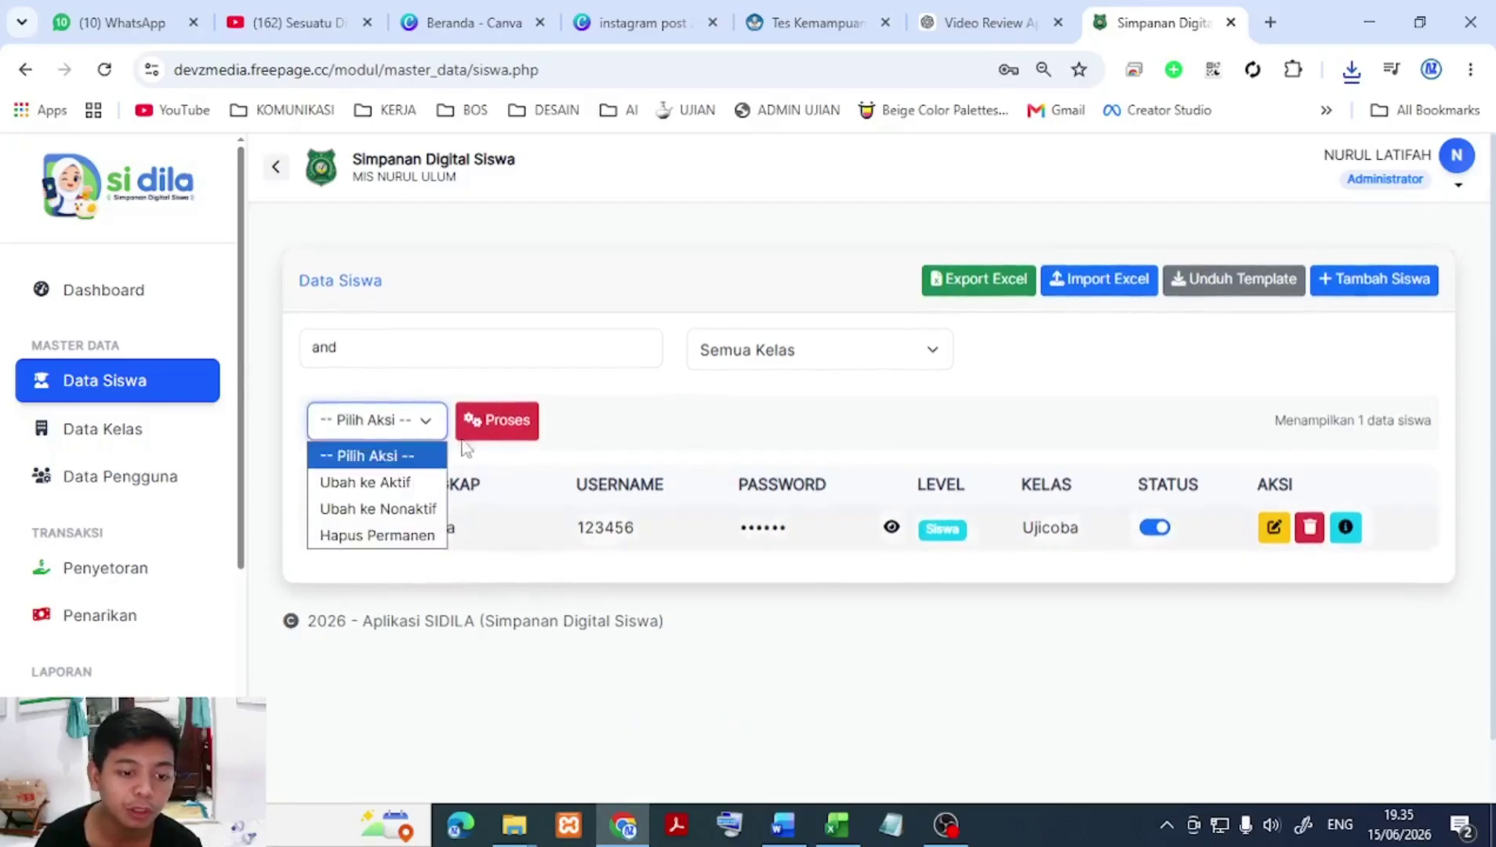
click(706, 435)
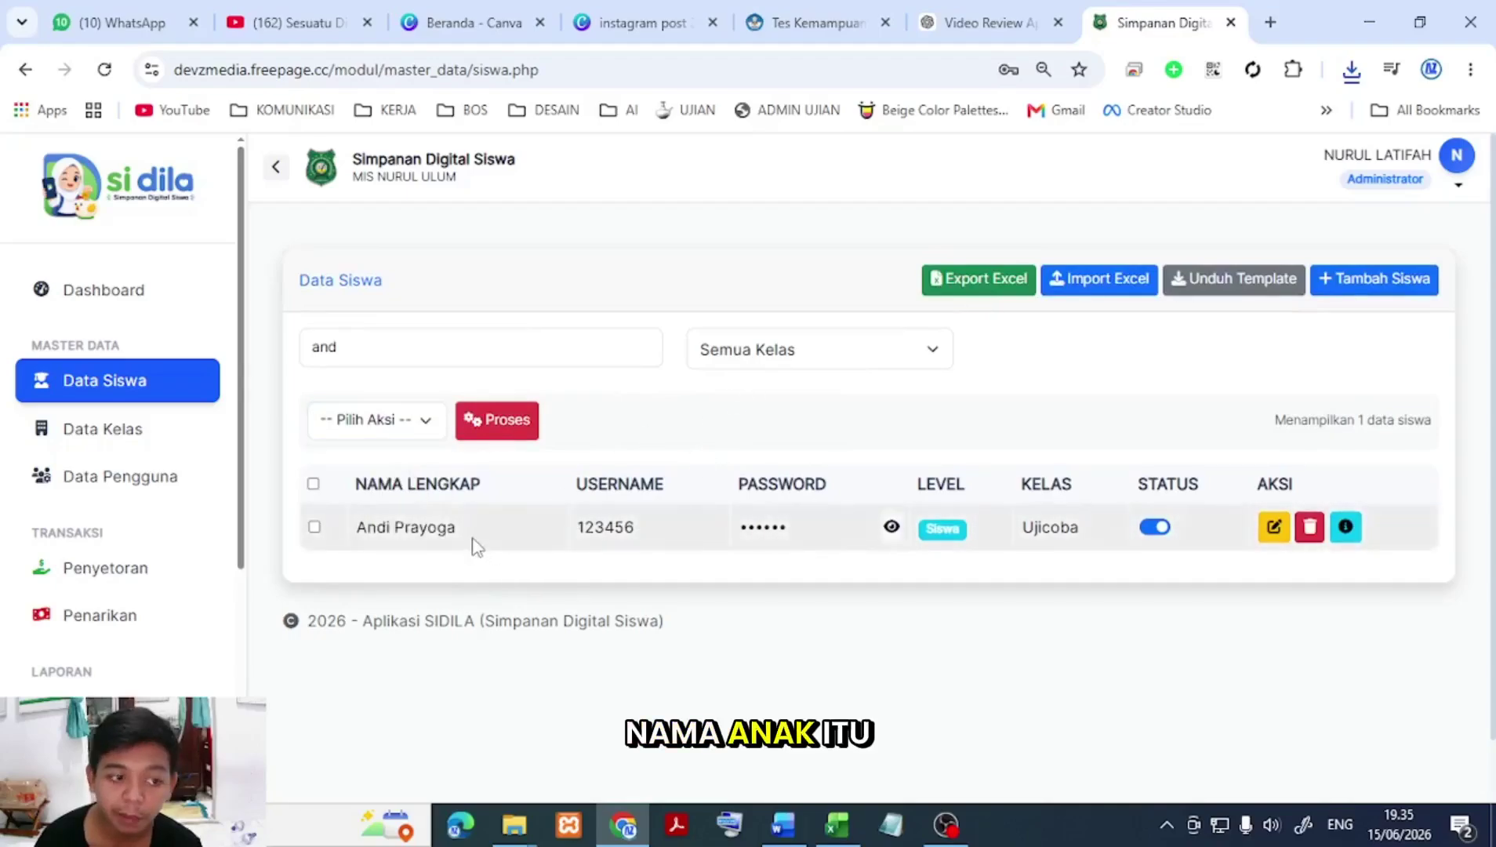
click(313, 484)
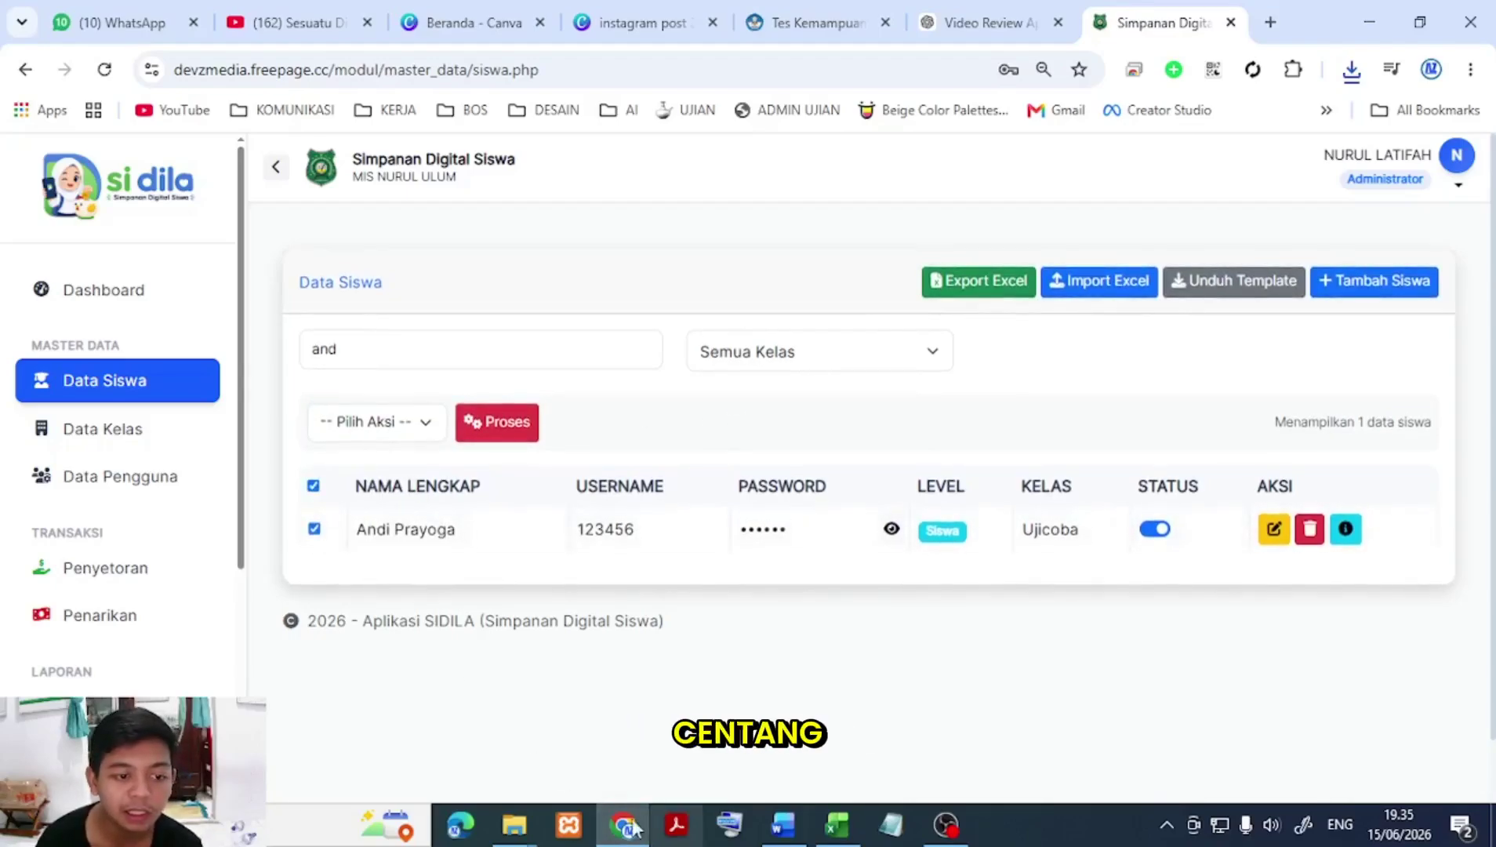
click(313, 484)
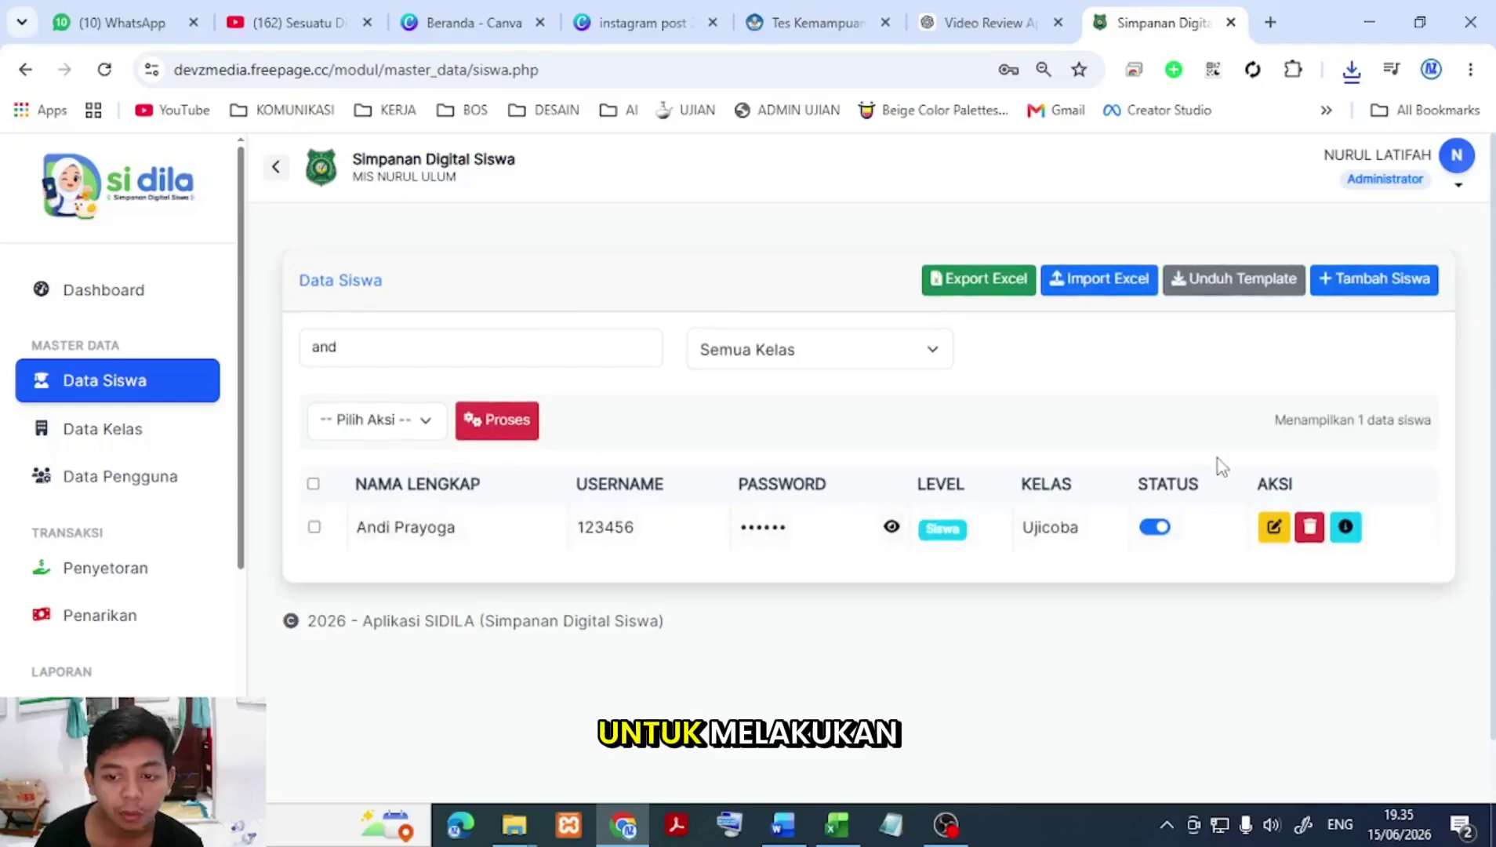
Step: Clear the student search text and open the class data page
double_click(471, 349)
key(BackSpace)
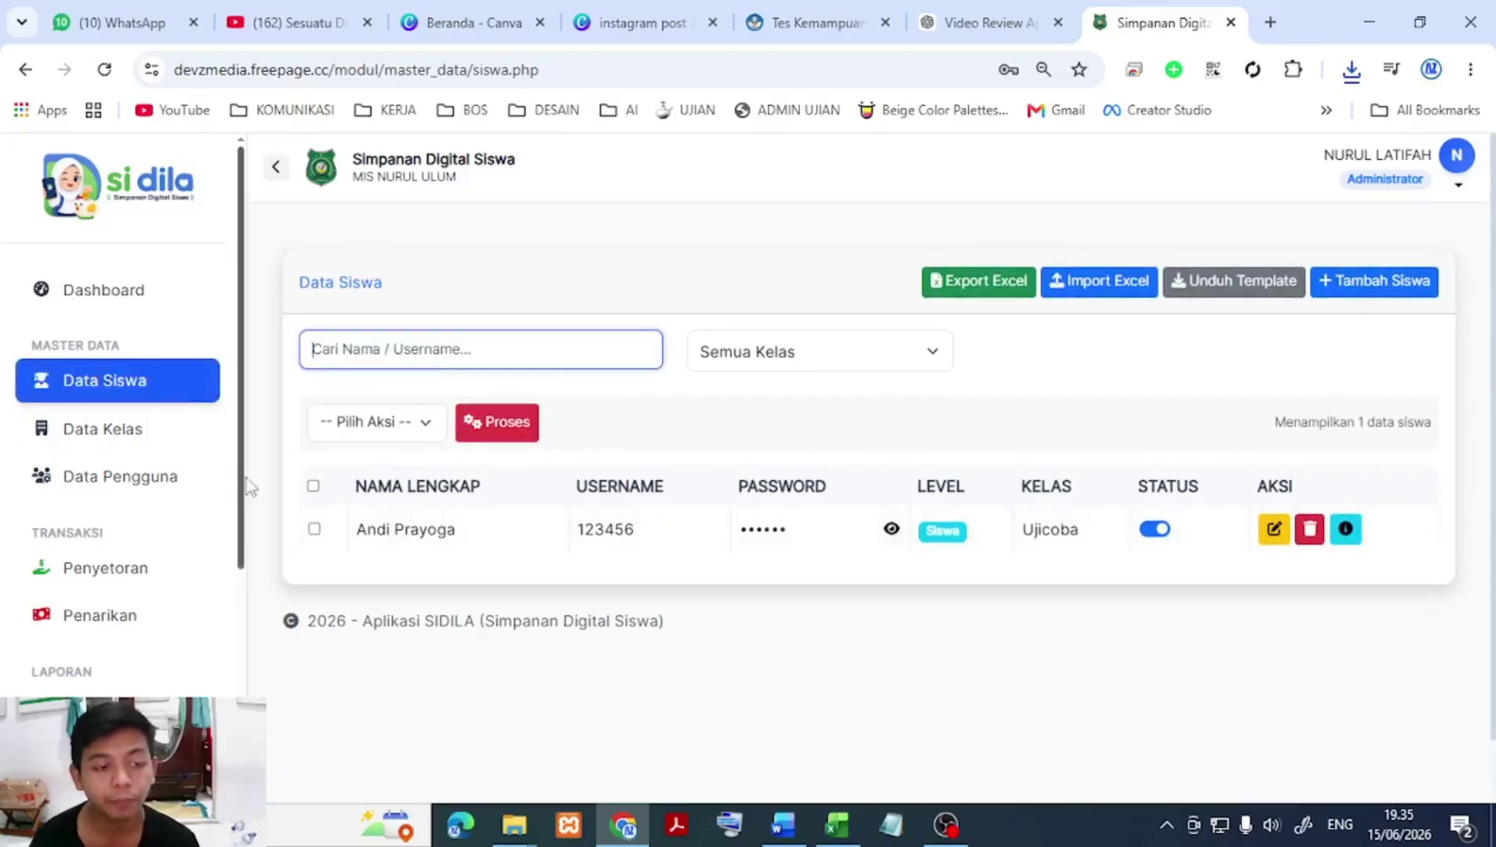
click(118, 446)
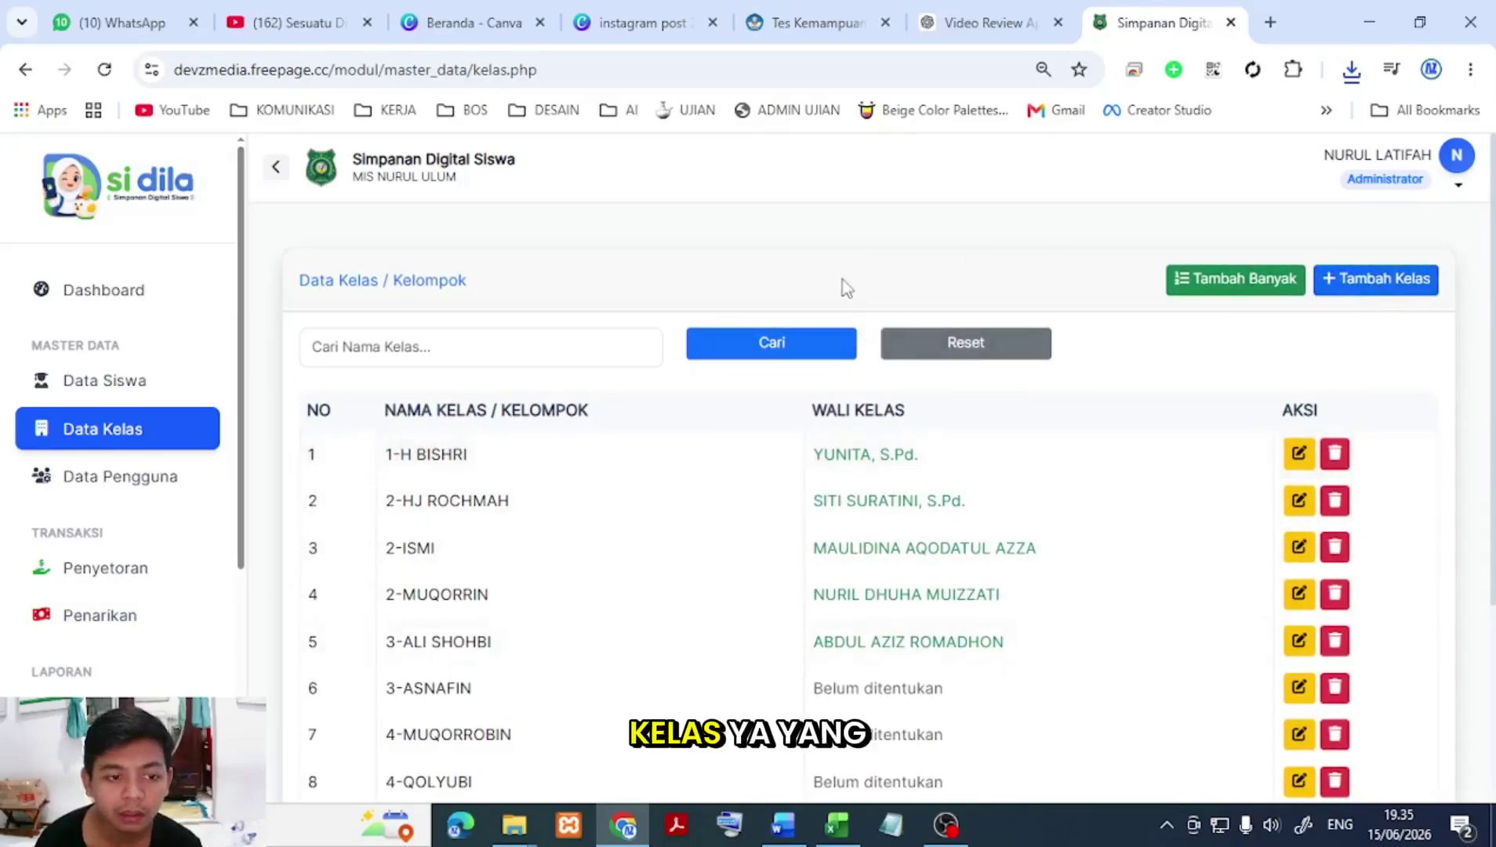
Step: Open the form for adding a single class, view its homeroom teacher choices, and close it without saving
click(1376, 280)
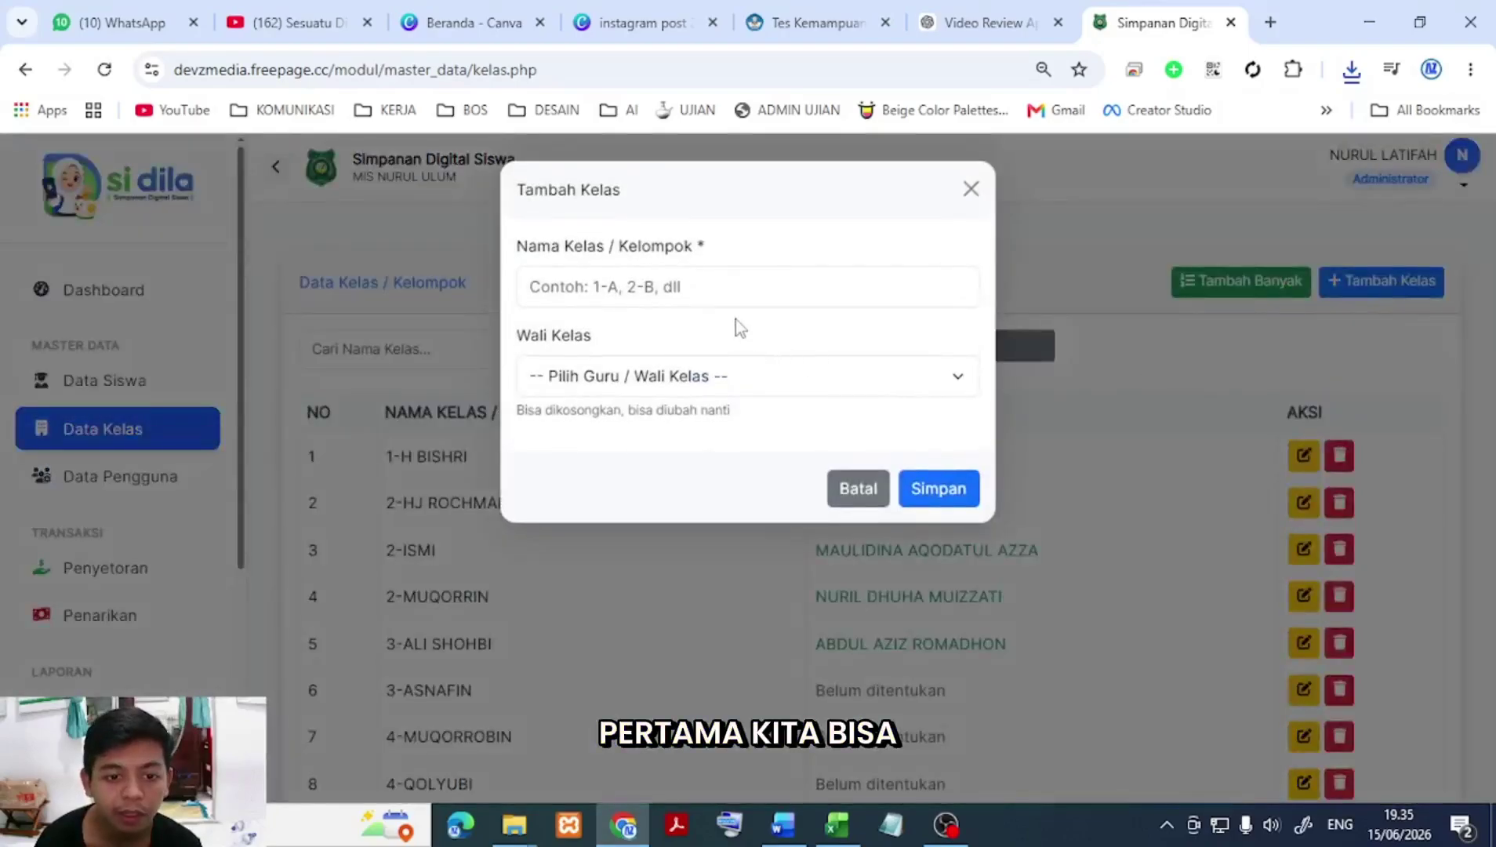
click(642, 287)
click(541, 388)
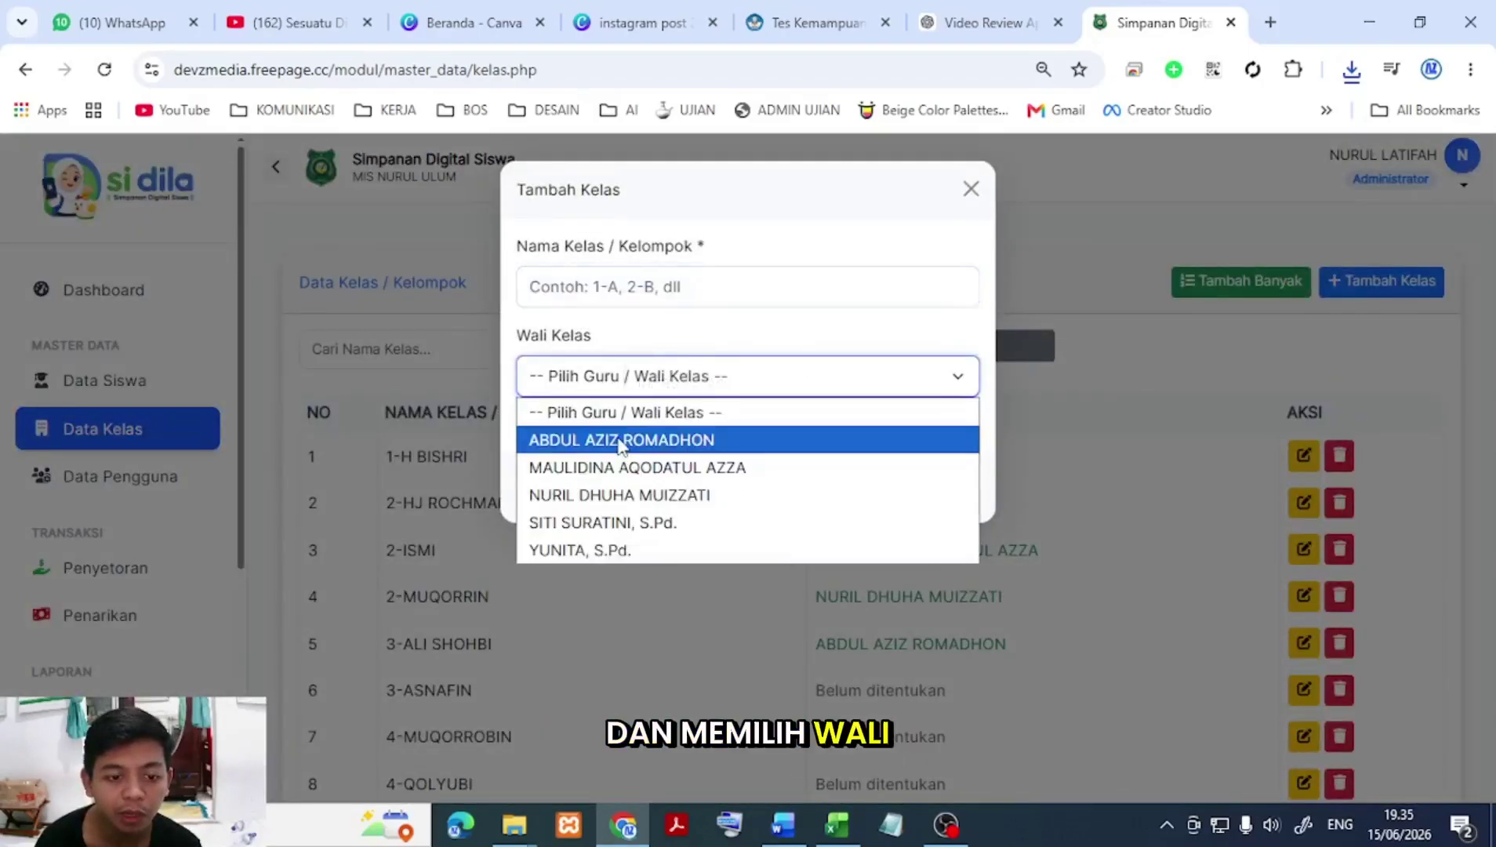
click(728, 390)
click(728, 389)
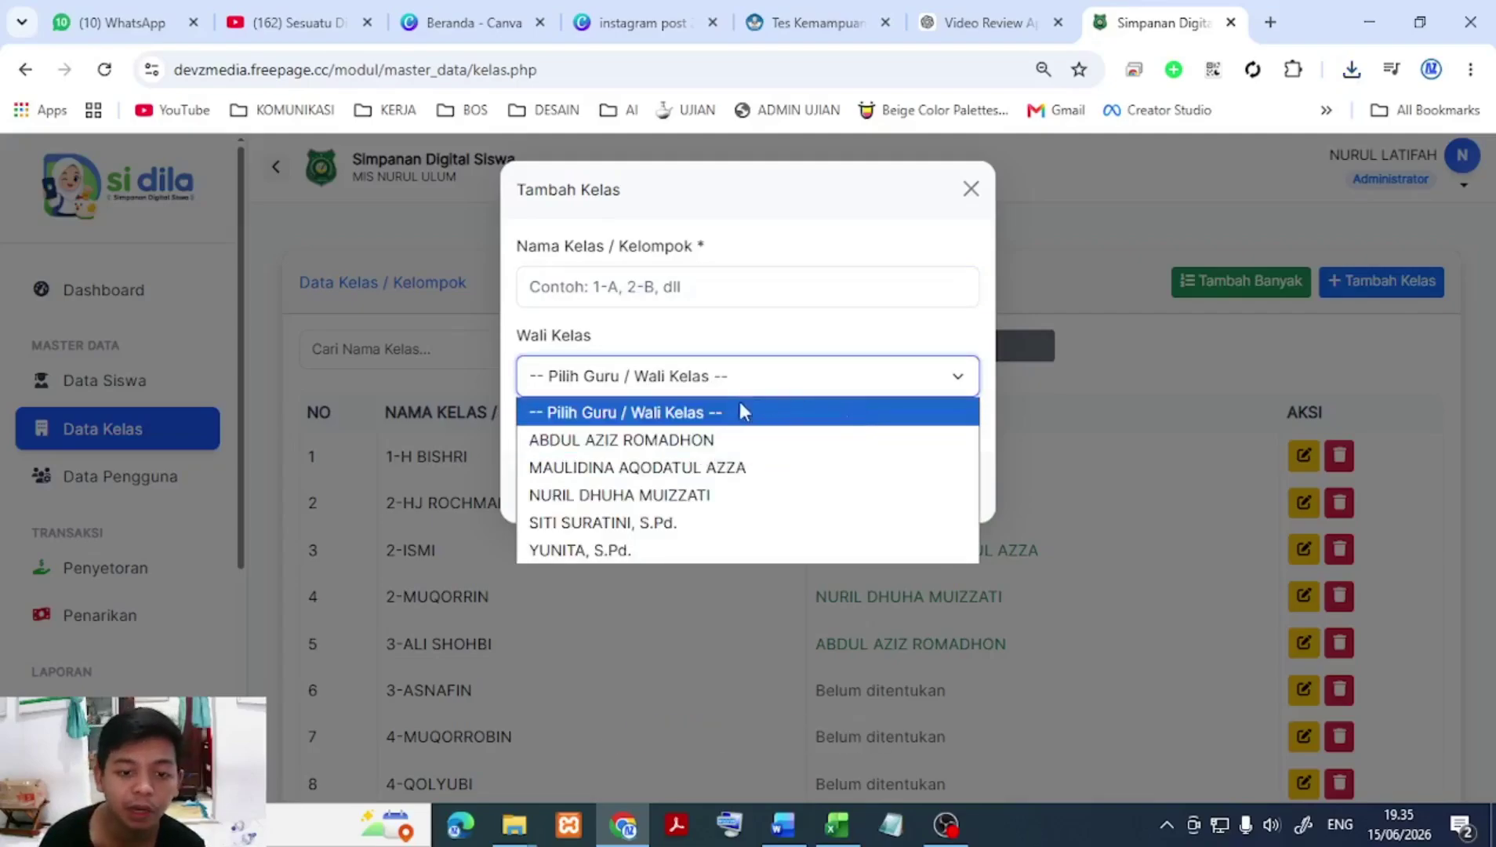
click(695, 416)
click(687, 388)
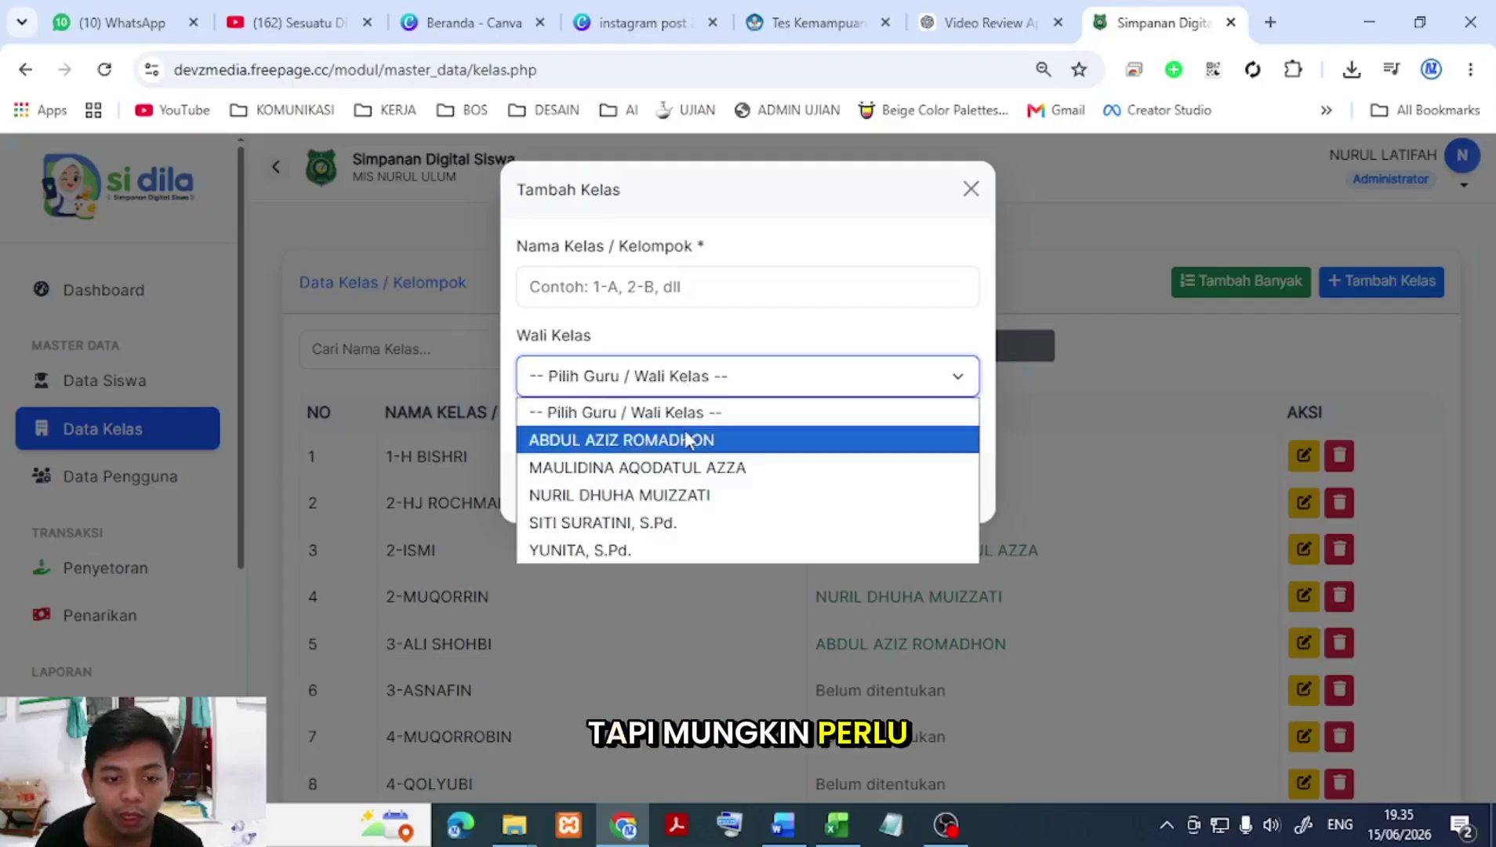
click(1199, 334)
click(1199, 333)
Step: Add the classes 1-a and 1-b in one batch without assigning a homeroom teacher
click(1244, 288)
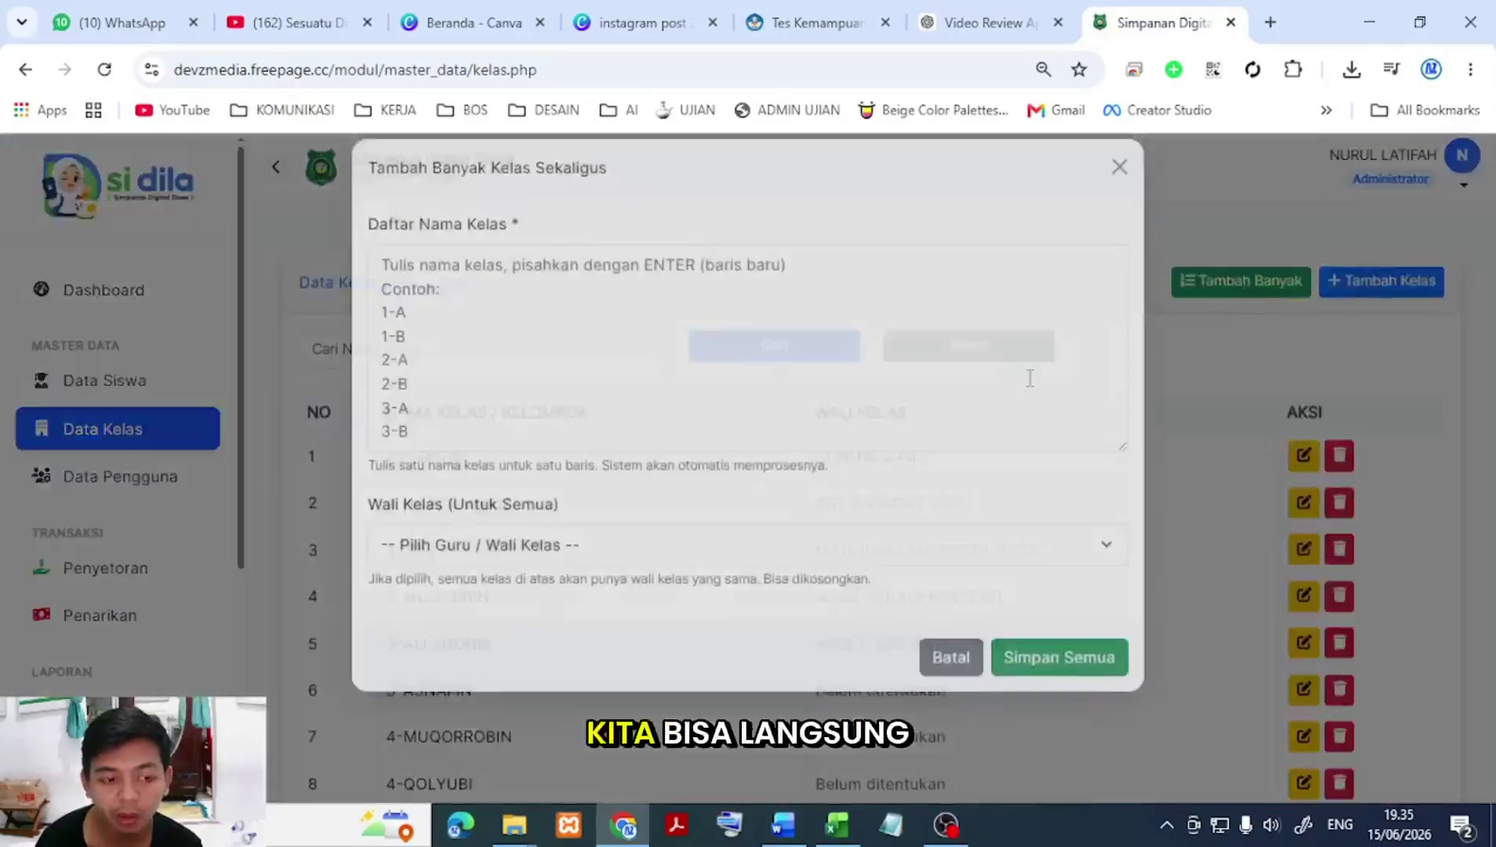
click(408, 296)
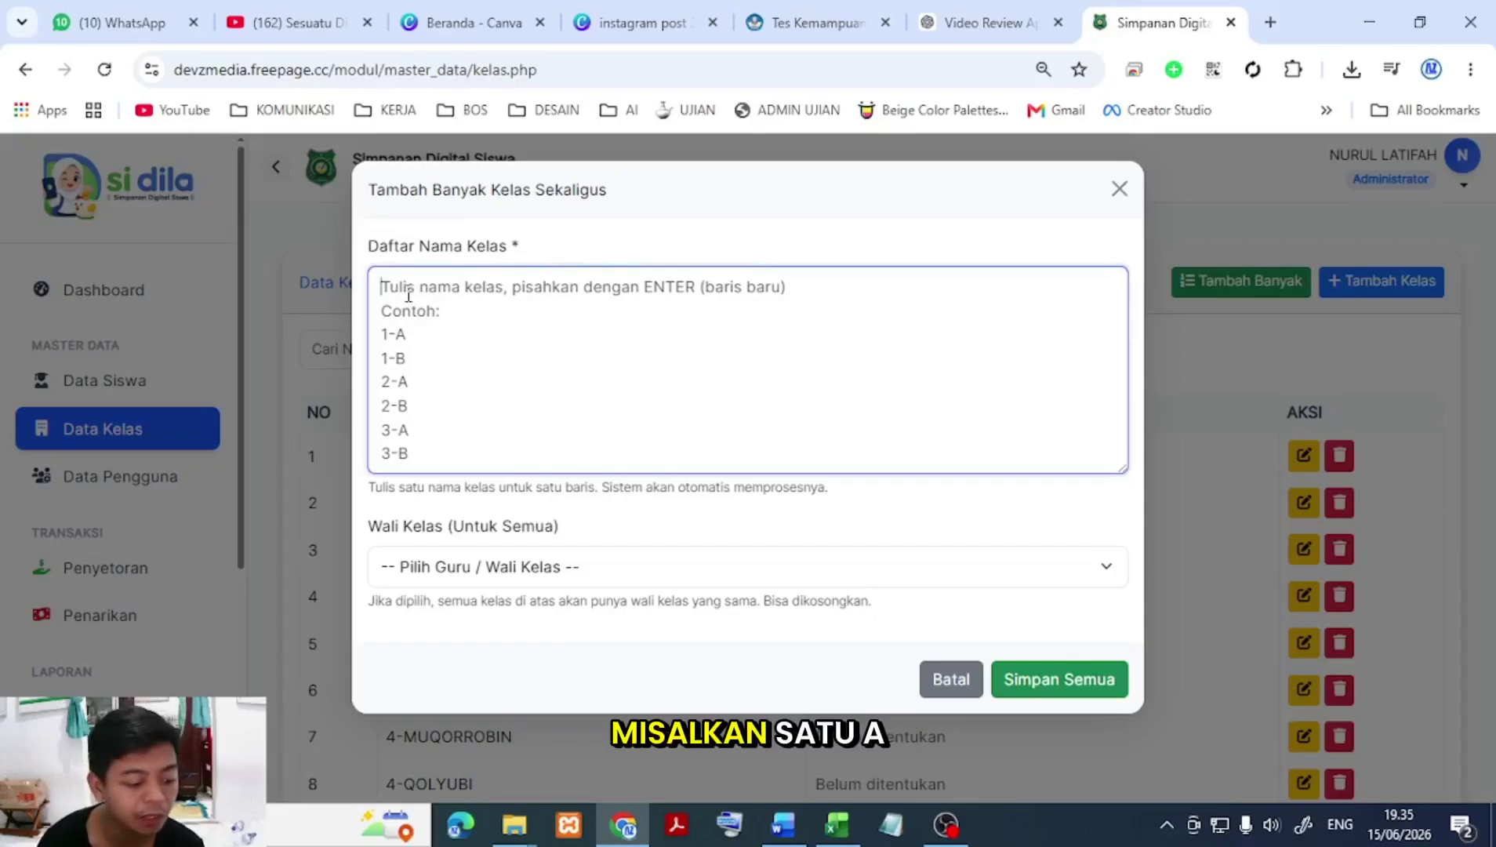
text(1)
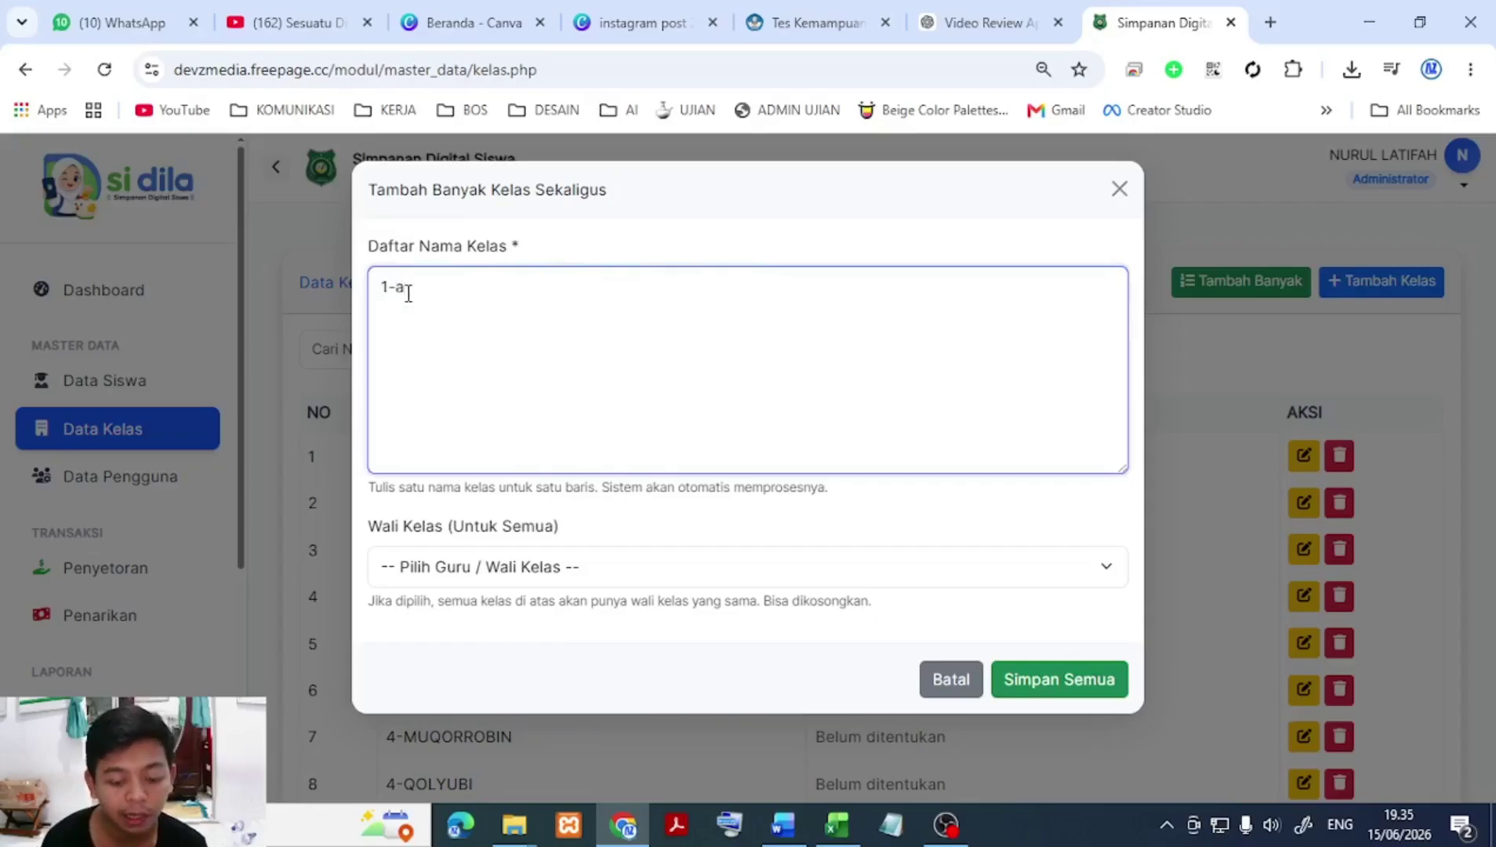
text(-a)
key(Return)
text(1-b)
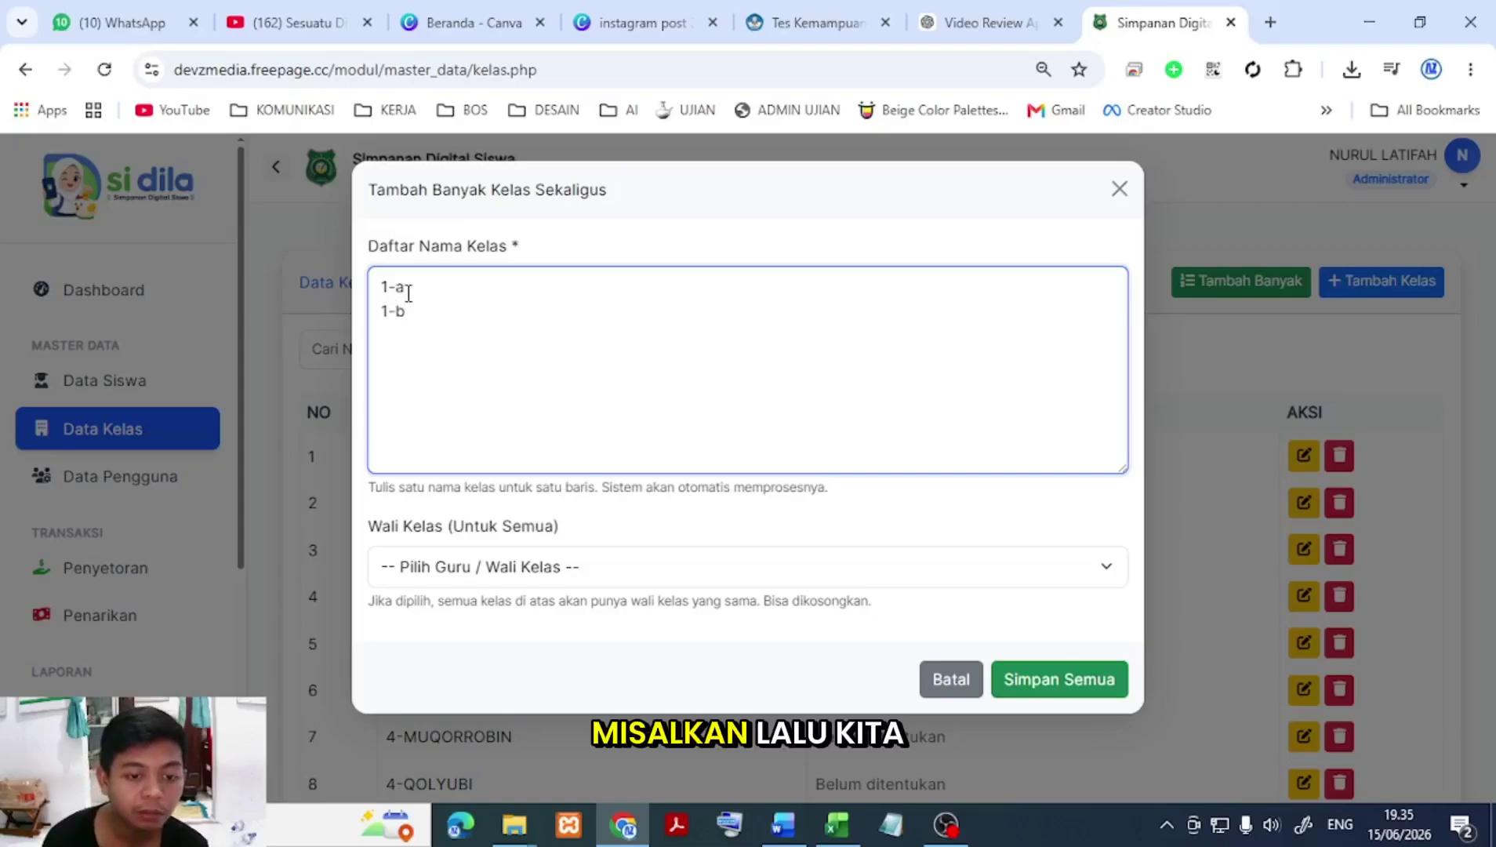
click(1097, 679)
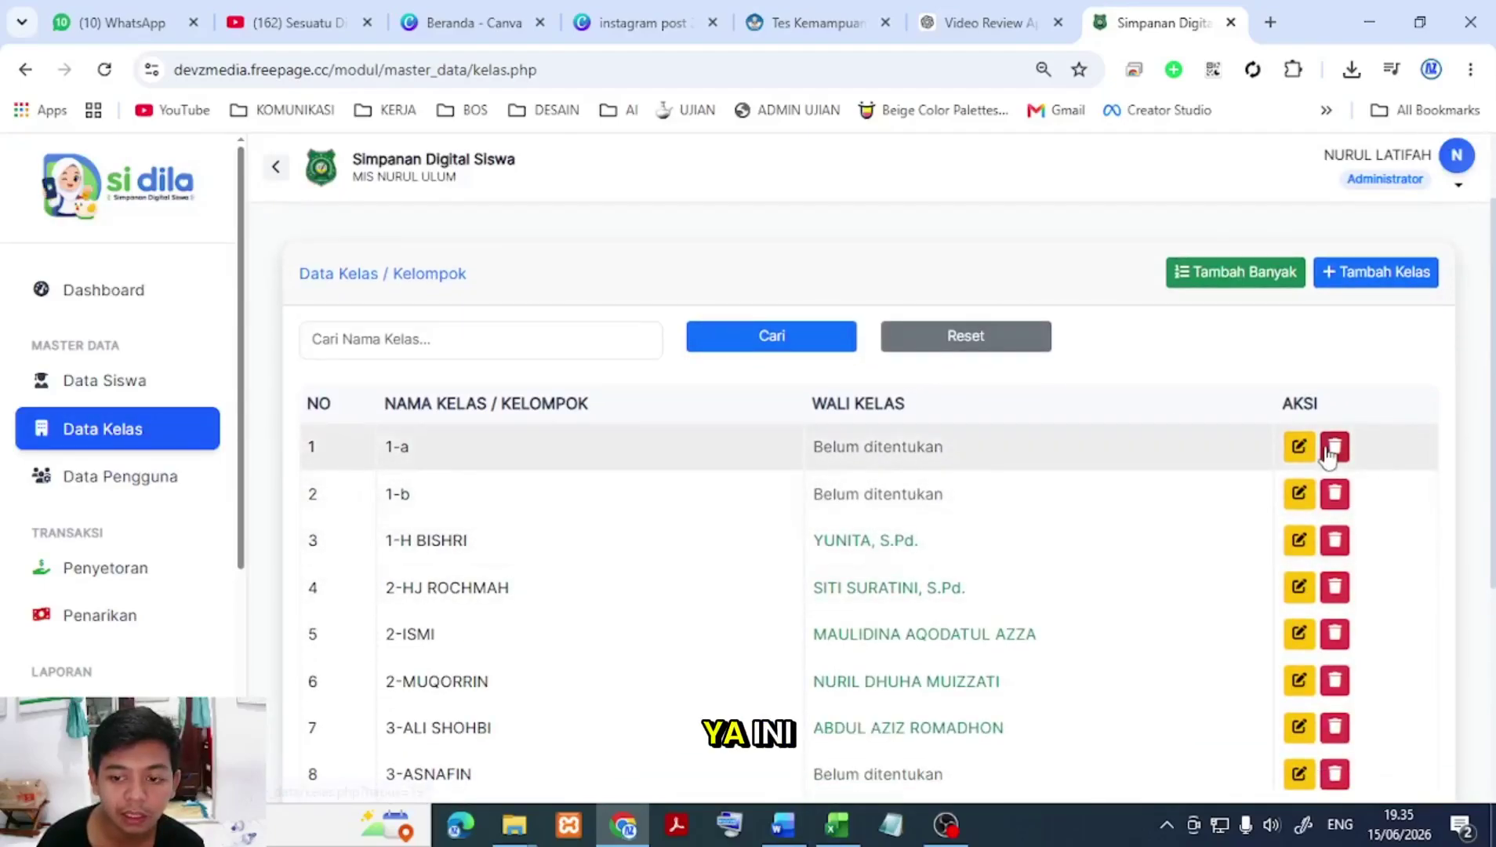
Step: Open class 1-a for editing, view the homeroom teacher choices, and close the form without changes
click(1298, 446)
click(787, 378)
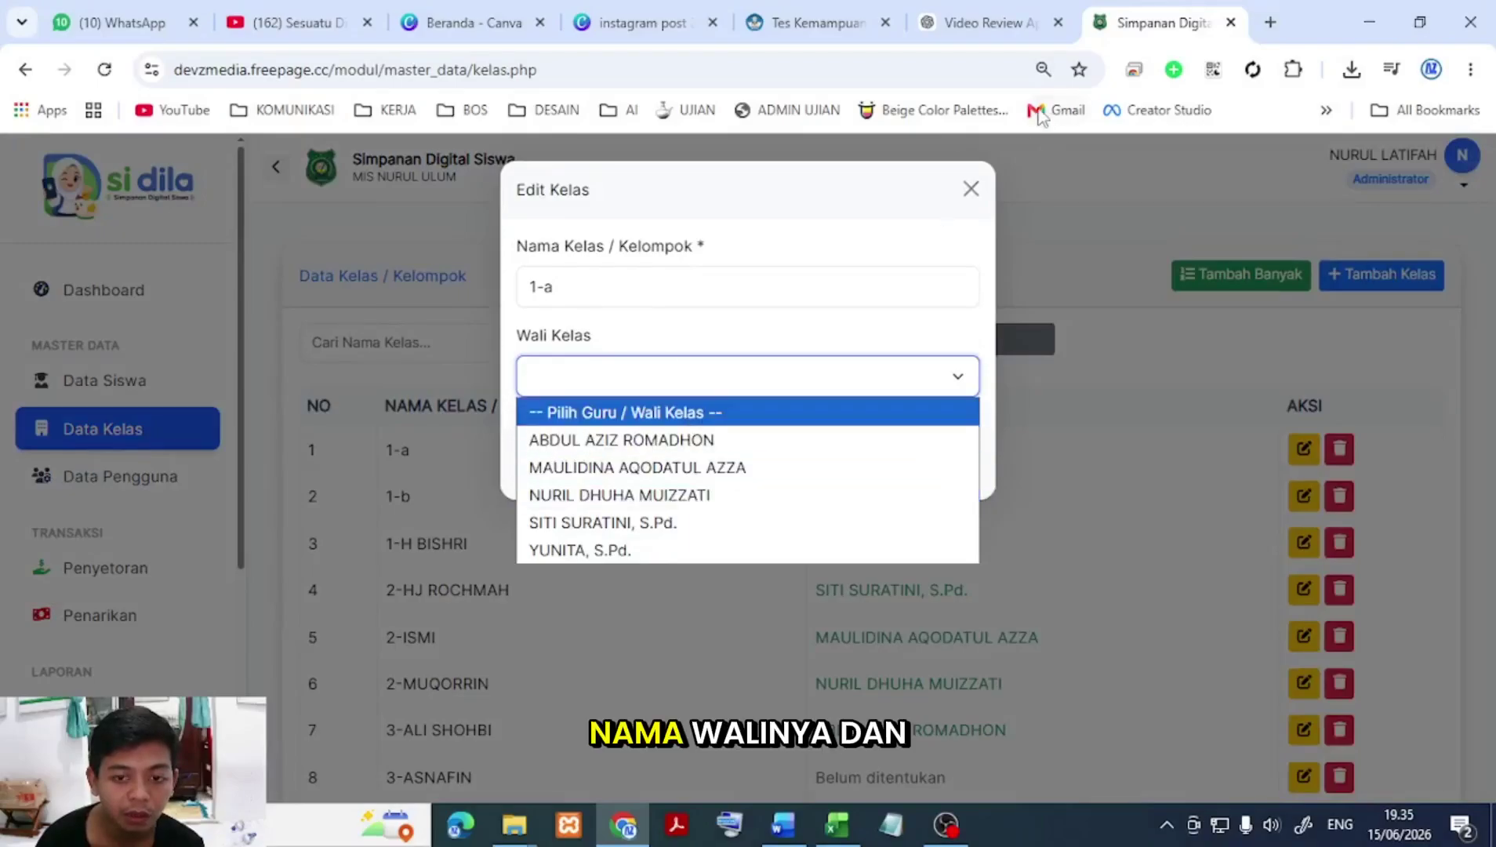
click(967, 190)
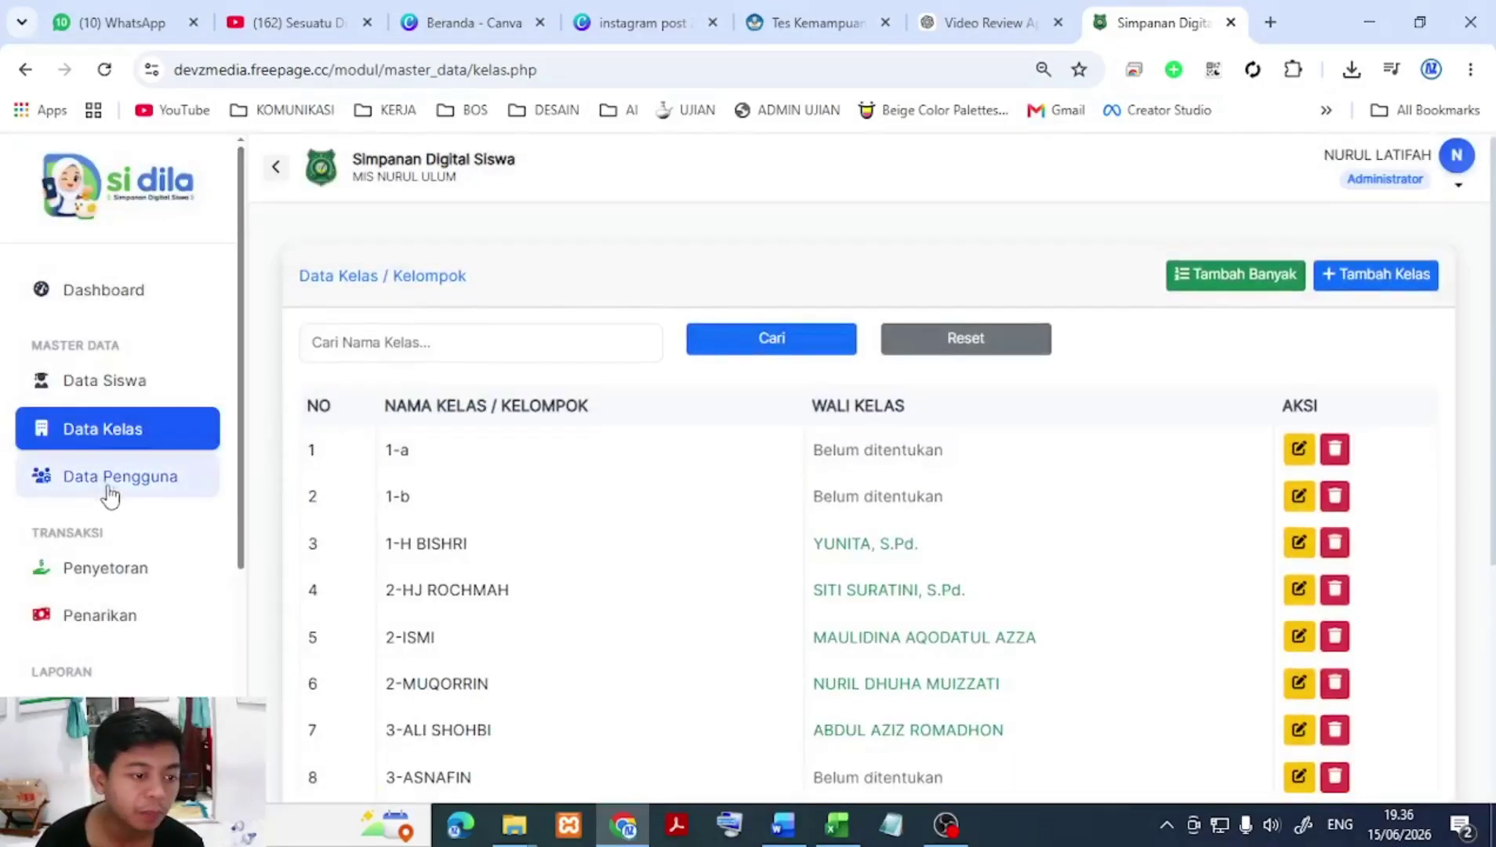
Step: On the user data page, try the Guru / Pengelola and Administrator access levels in the new manager form, and close it without saving
click(142, 508)
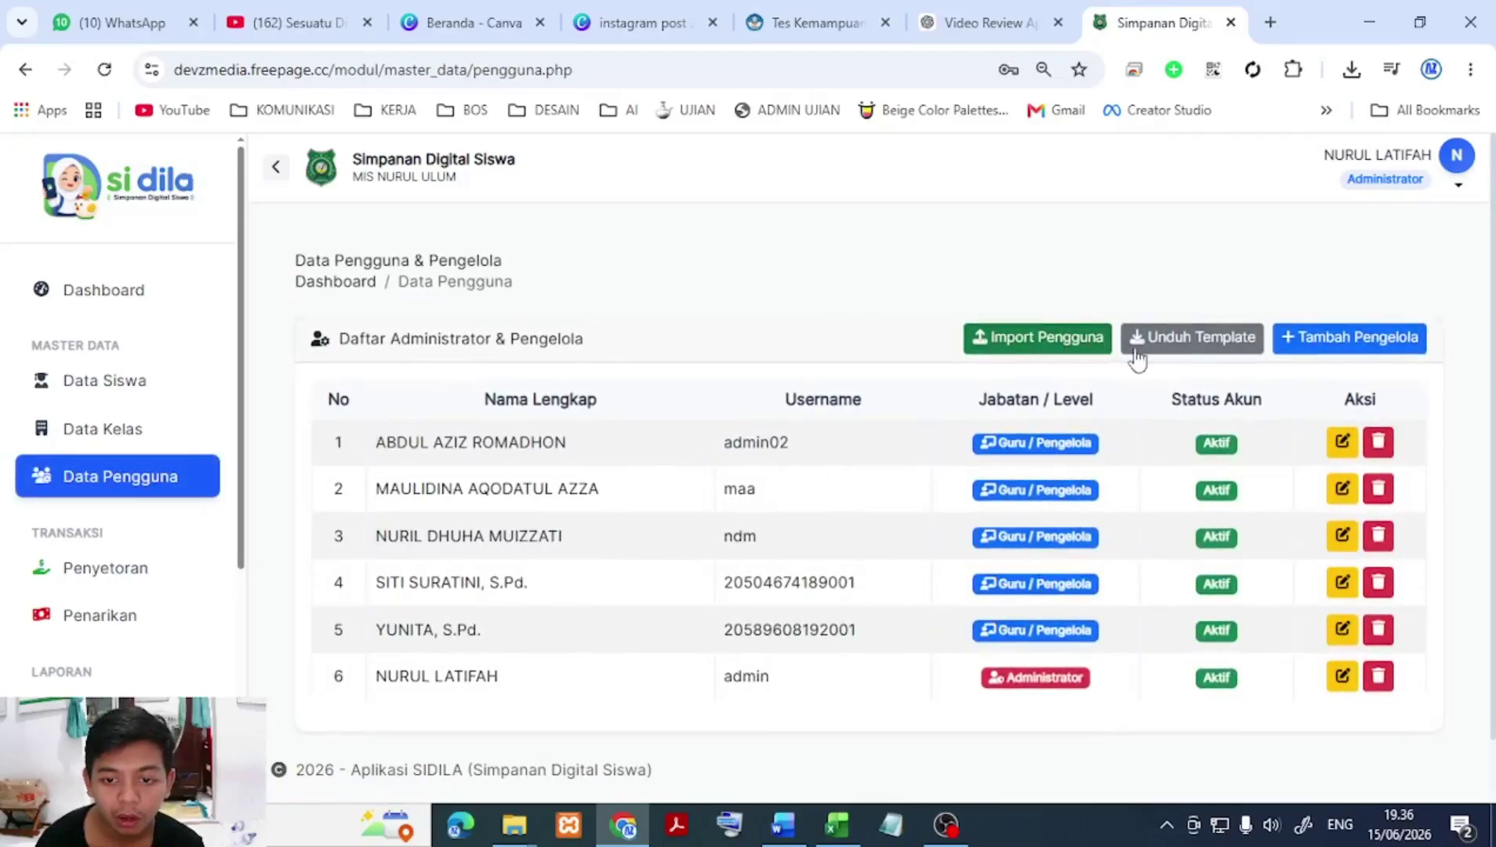
click(1326, 345)
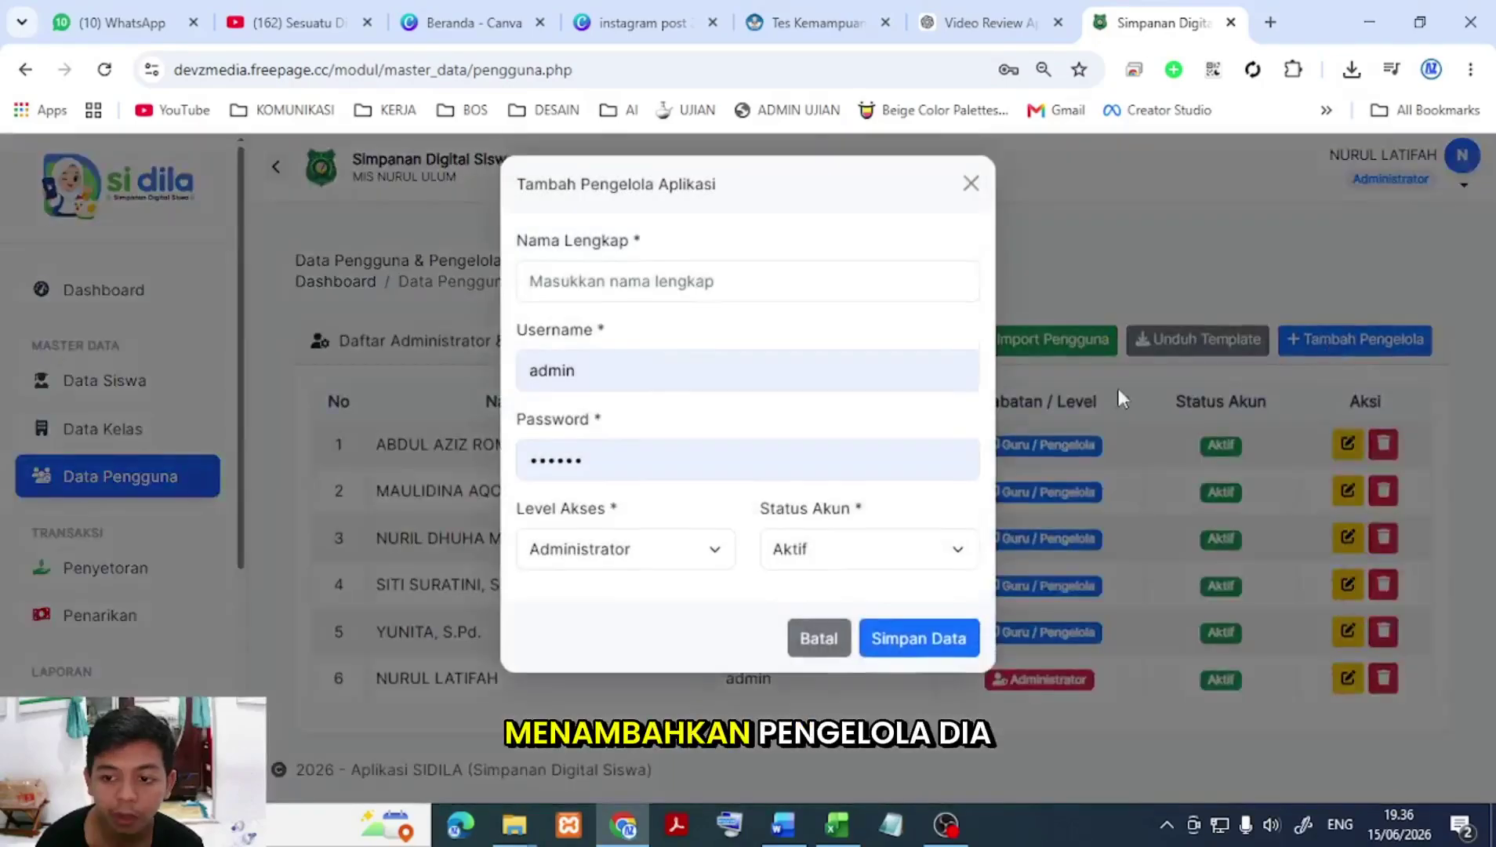
click(789, 300)
click(550, 571)
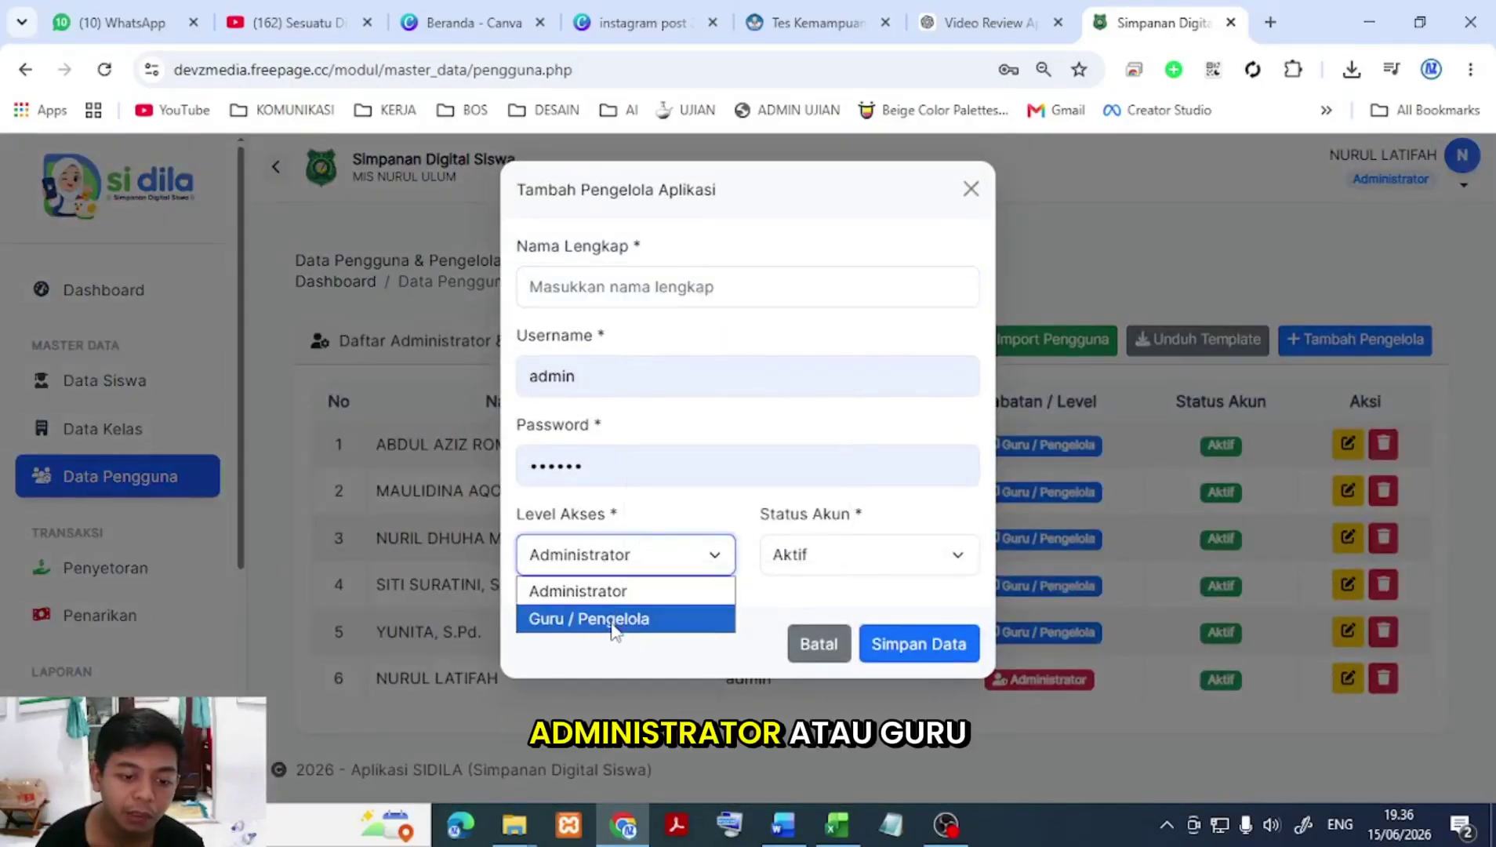
click(620, 619)
click(603, 555)
click(690, 588)
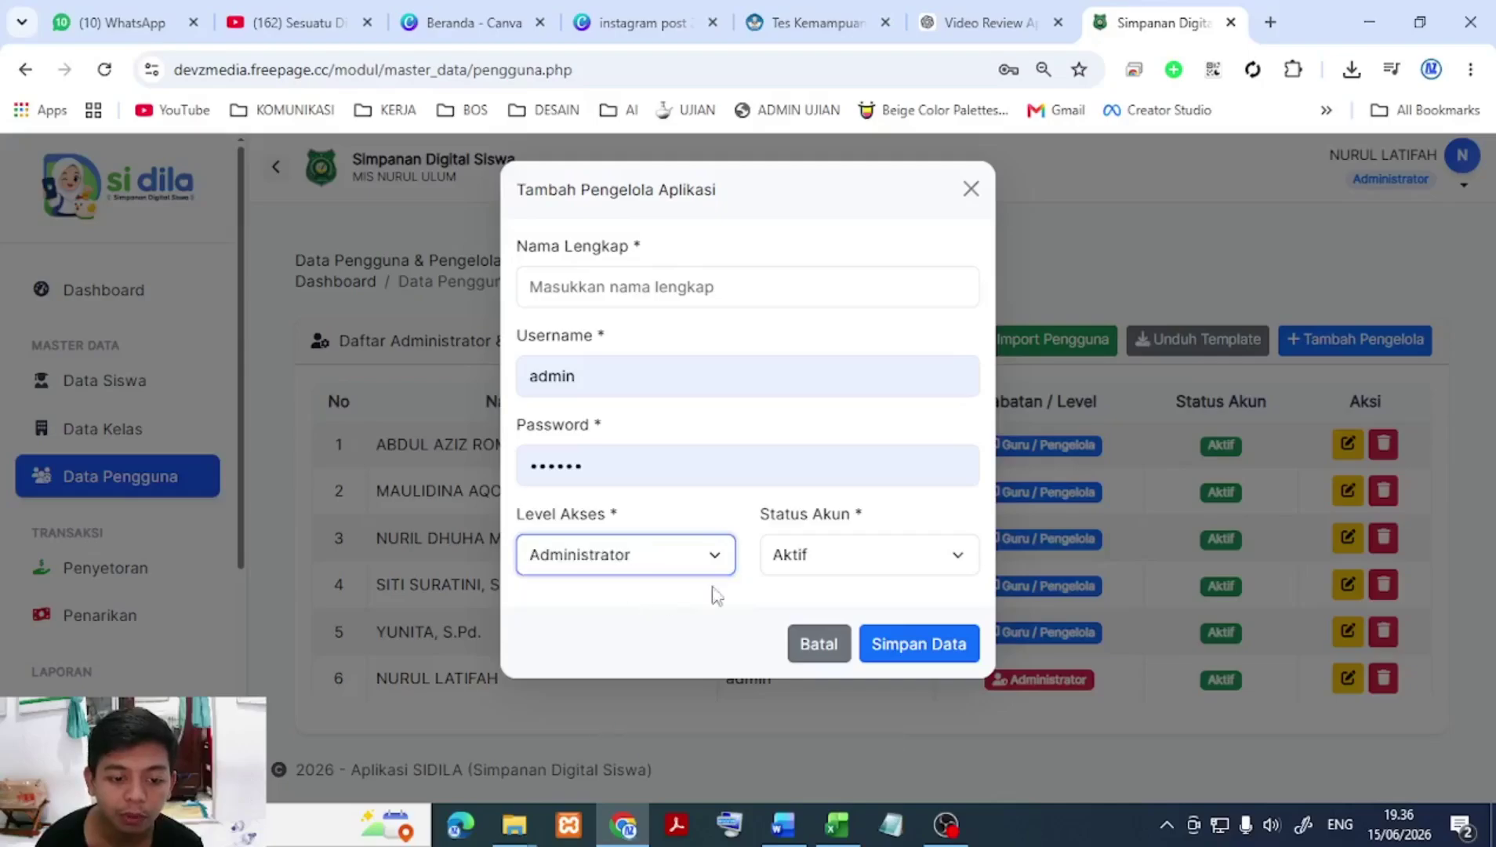
click(971, 189)
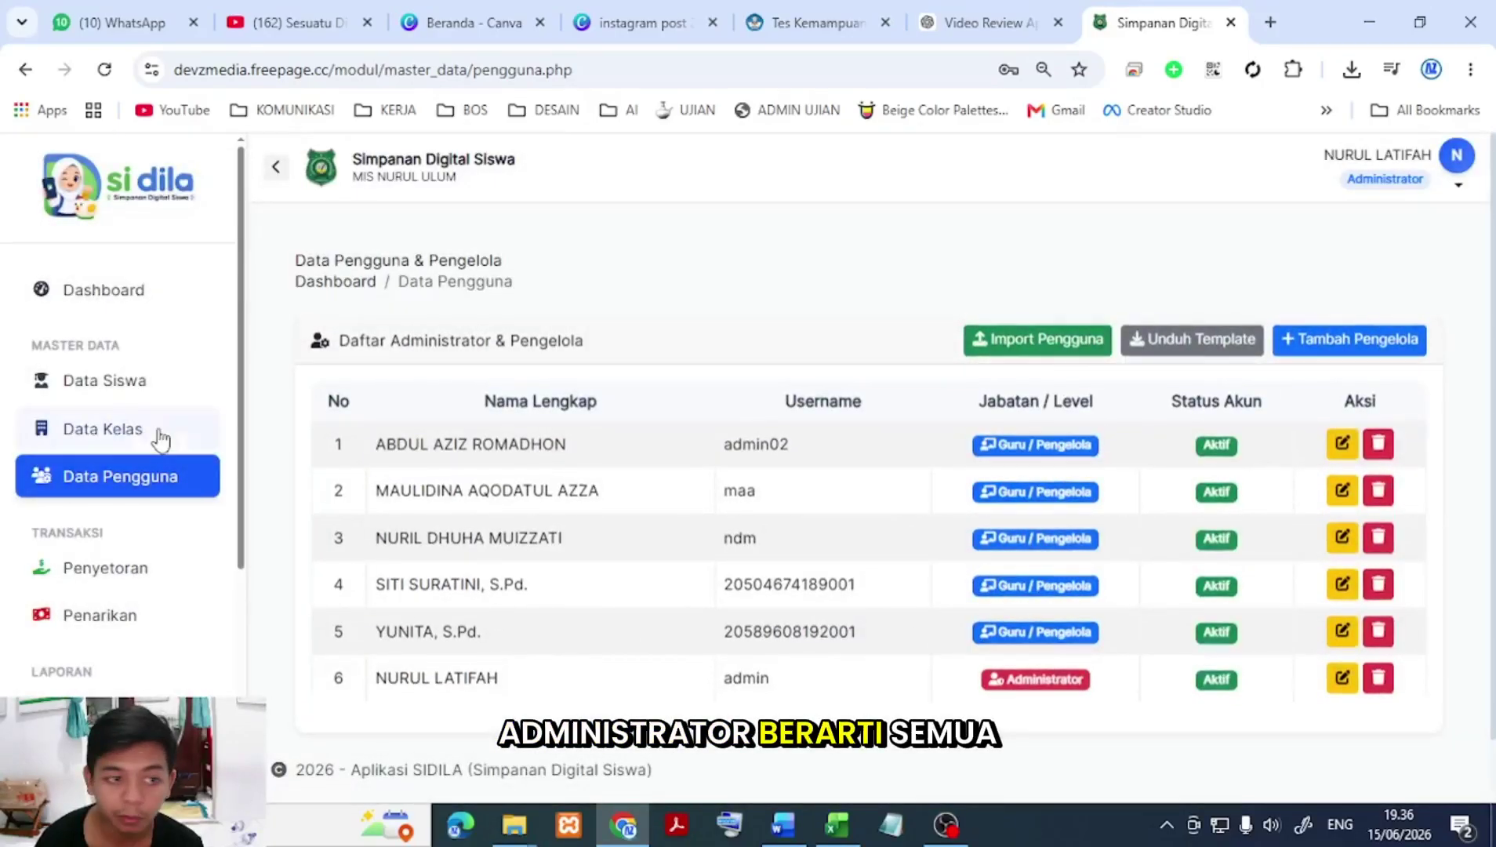
Step: Open the deposit transactions page, view the class choices in the per-class deposit form, and close the form
scroll(162, 629, down, 4)
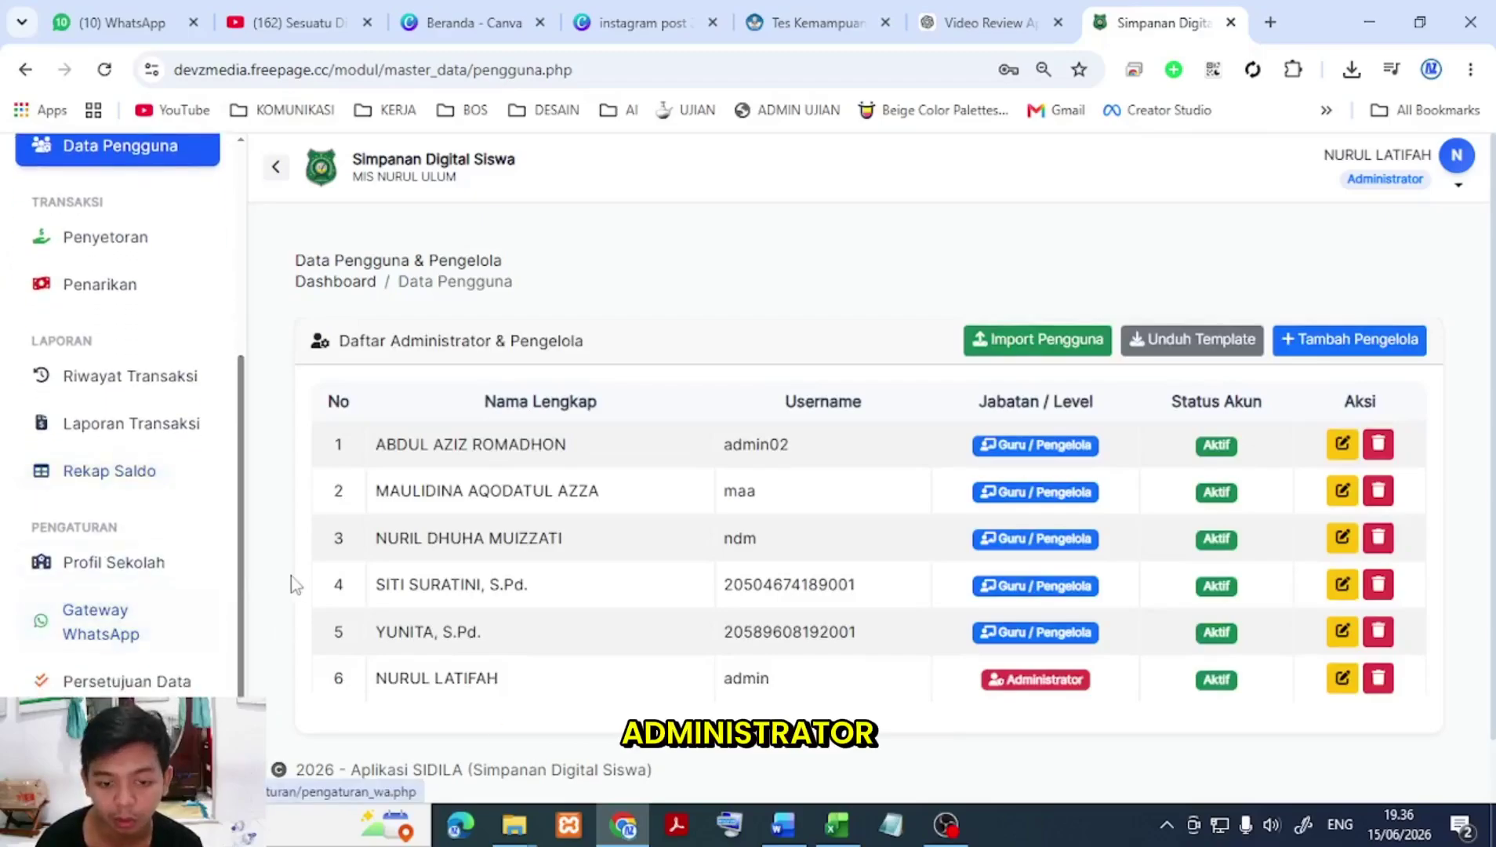
scroll(191, 536, up, 5)
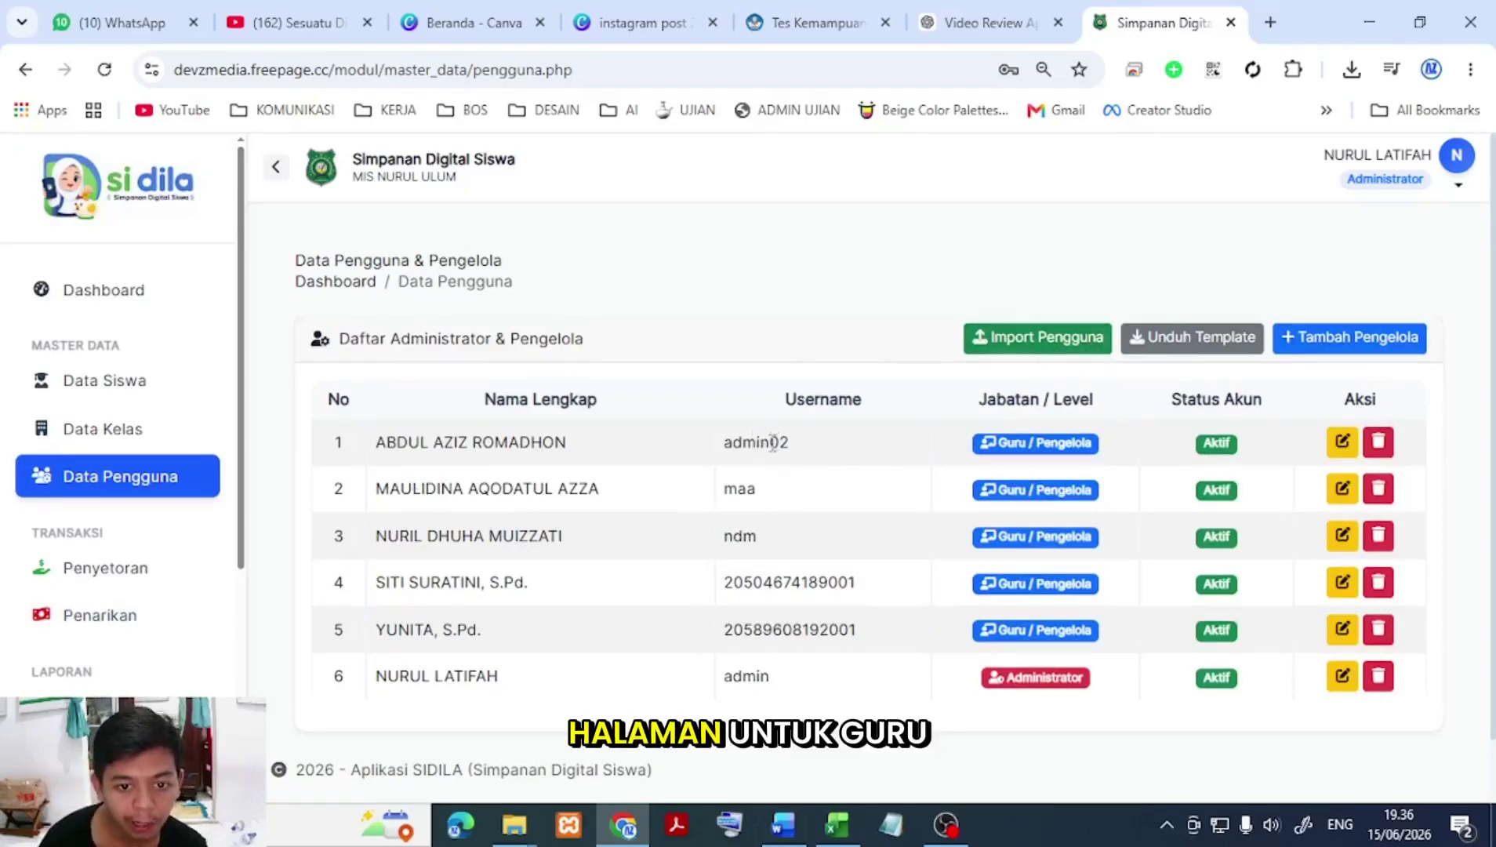
scroll(102, 502, down, 2)
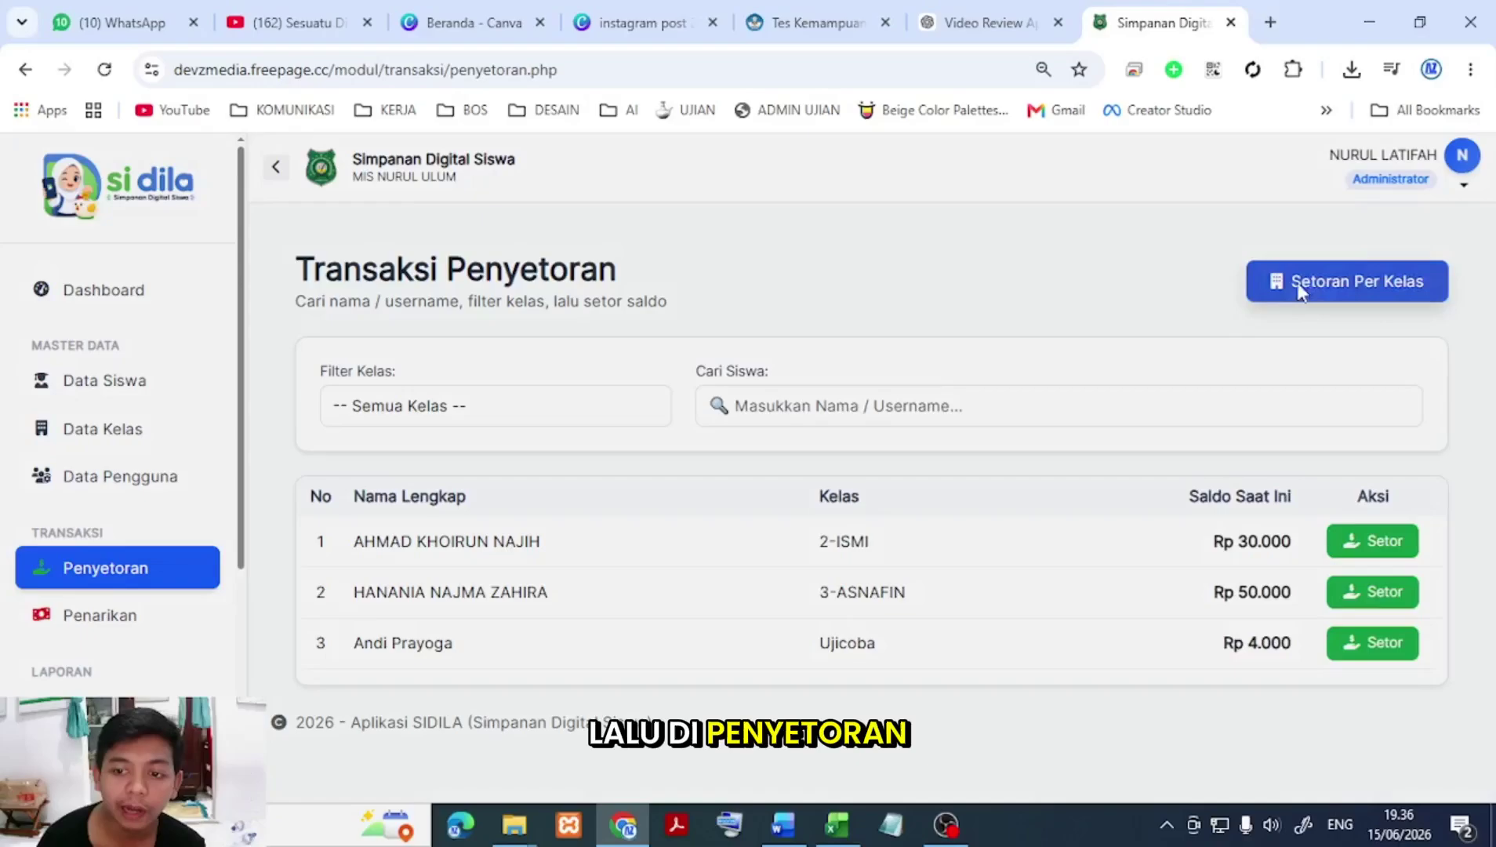
click(1300, 284)
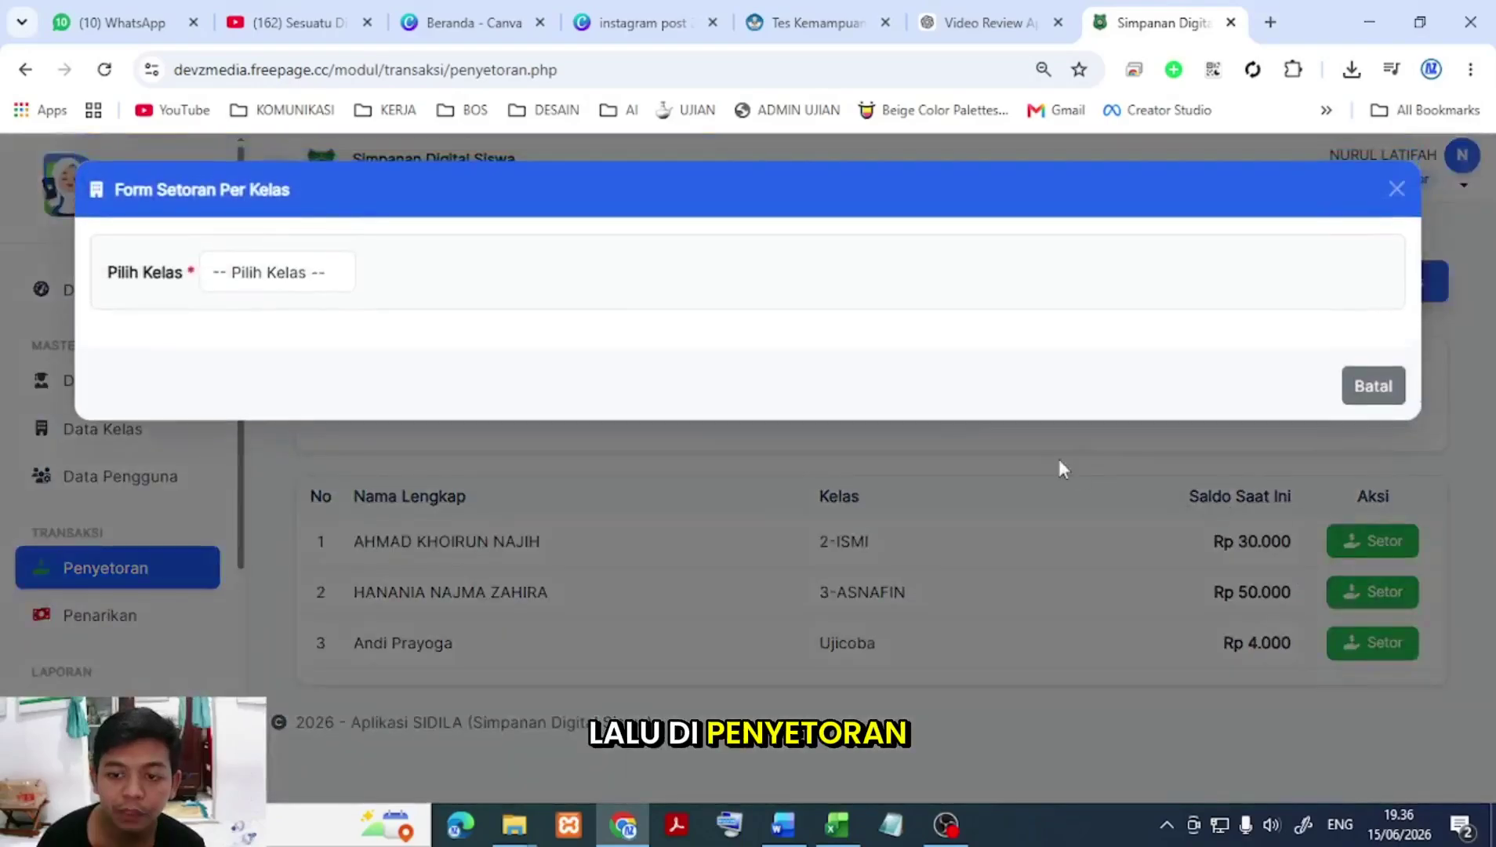
click(337, 271)
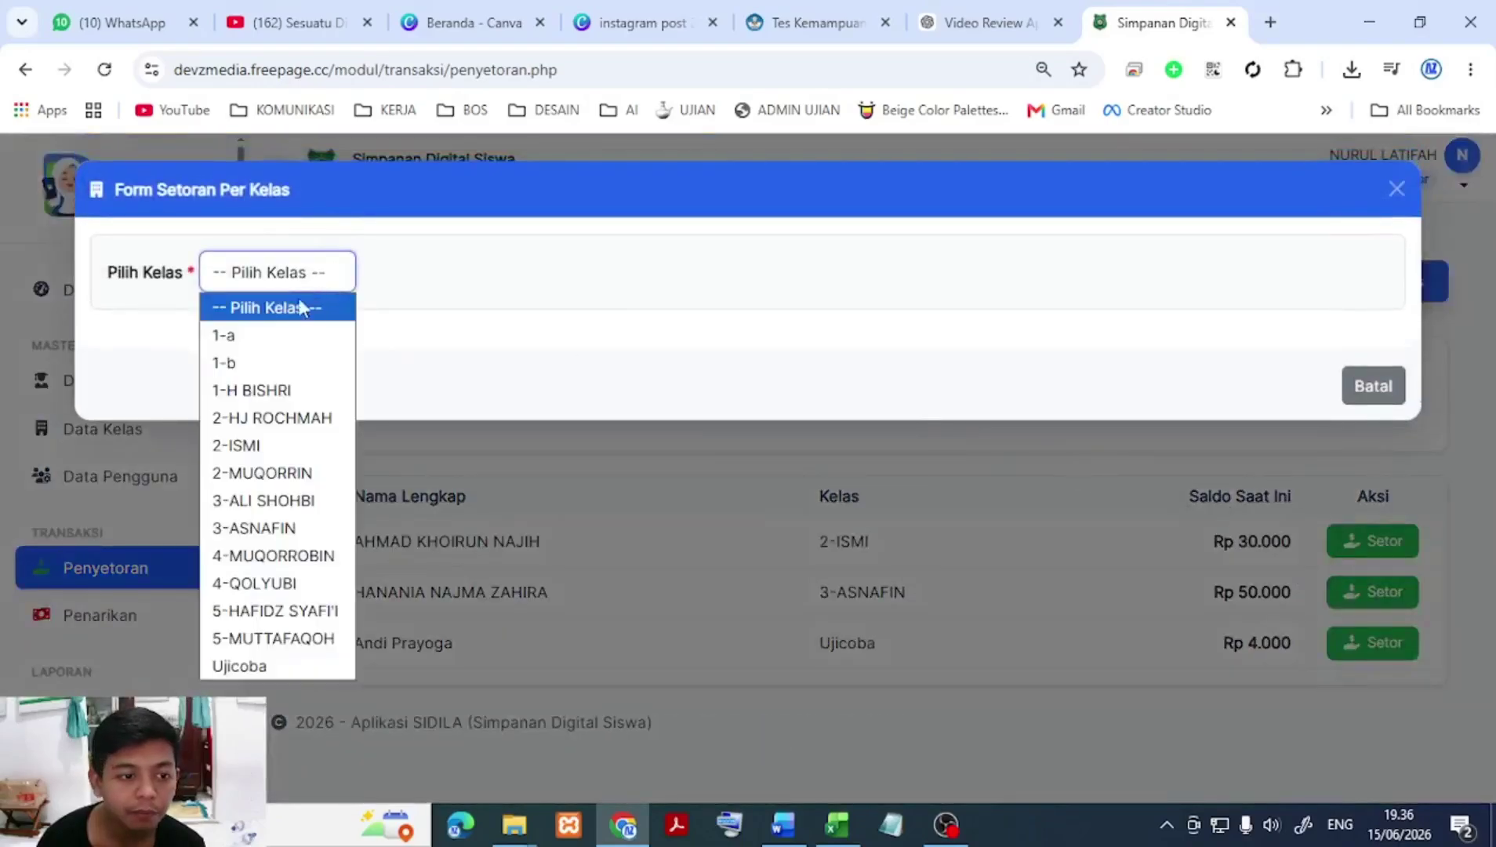
click(1397, 189)
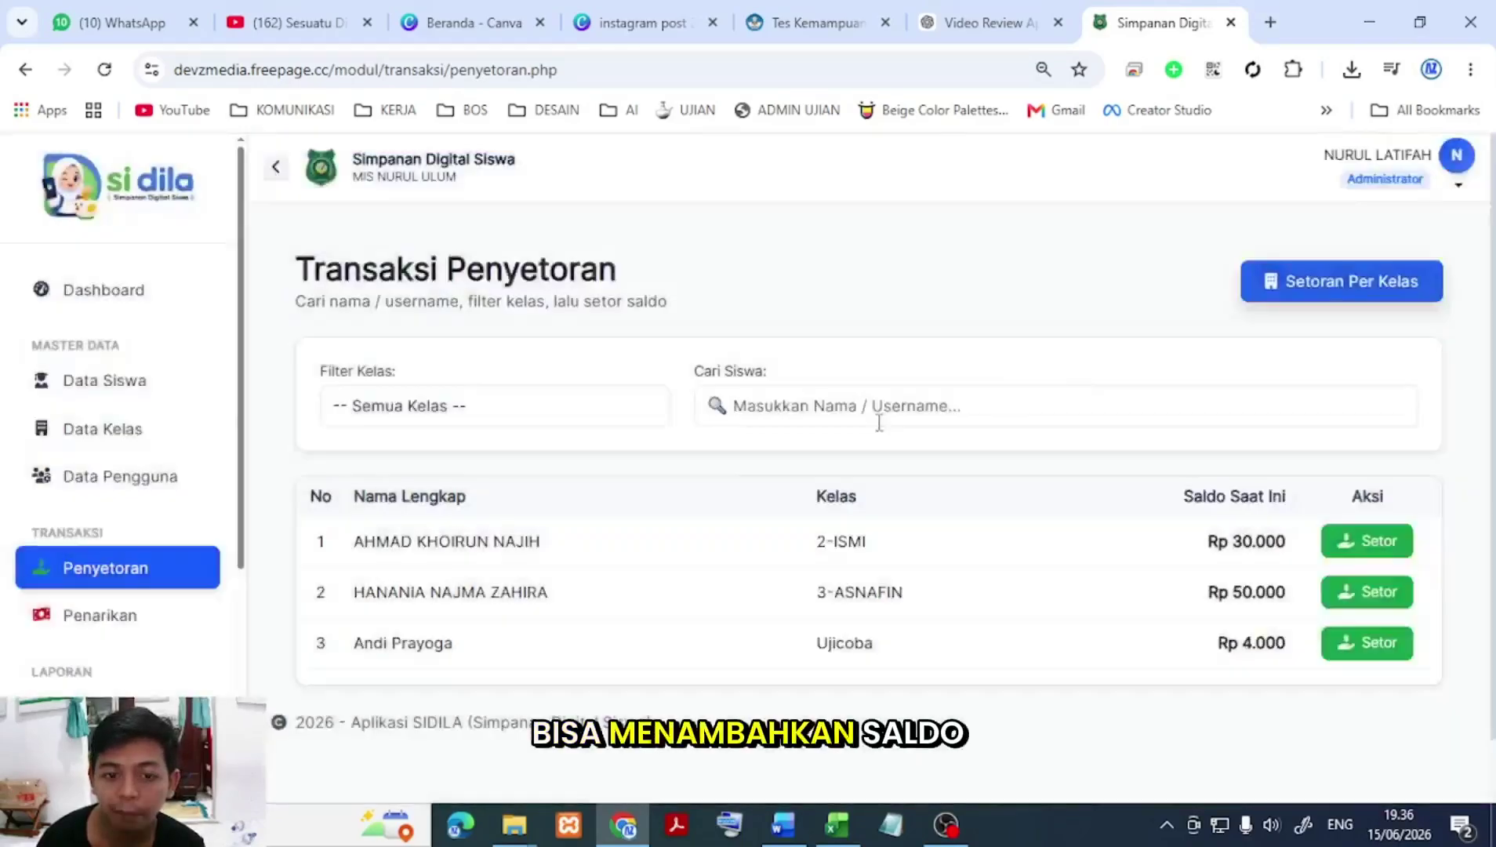
Step: Process a deposit of 2.000 for the student in class 2-ISMI, leaving the description empty
click(1370, 549)
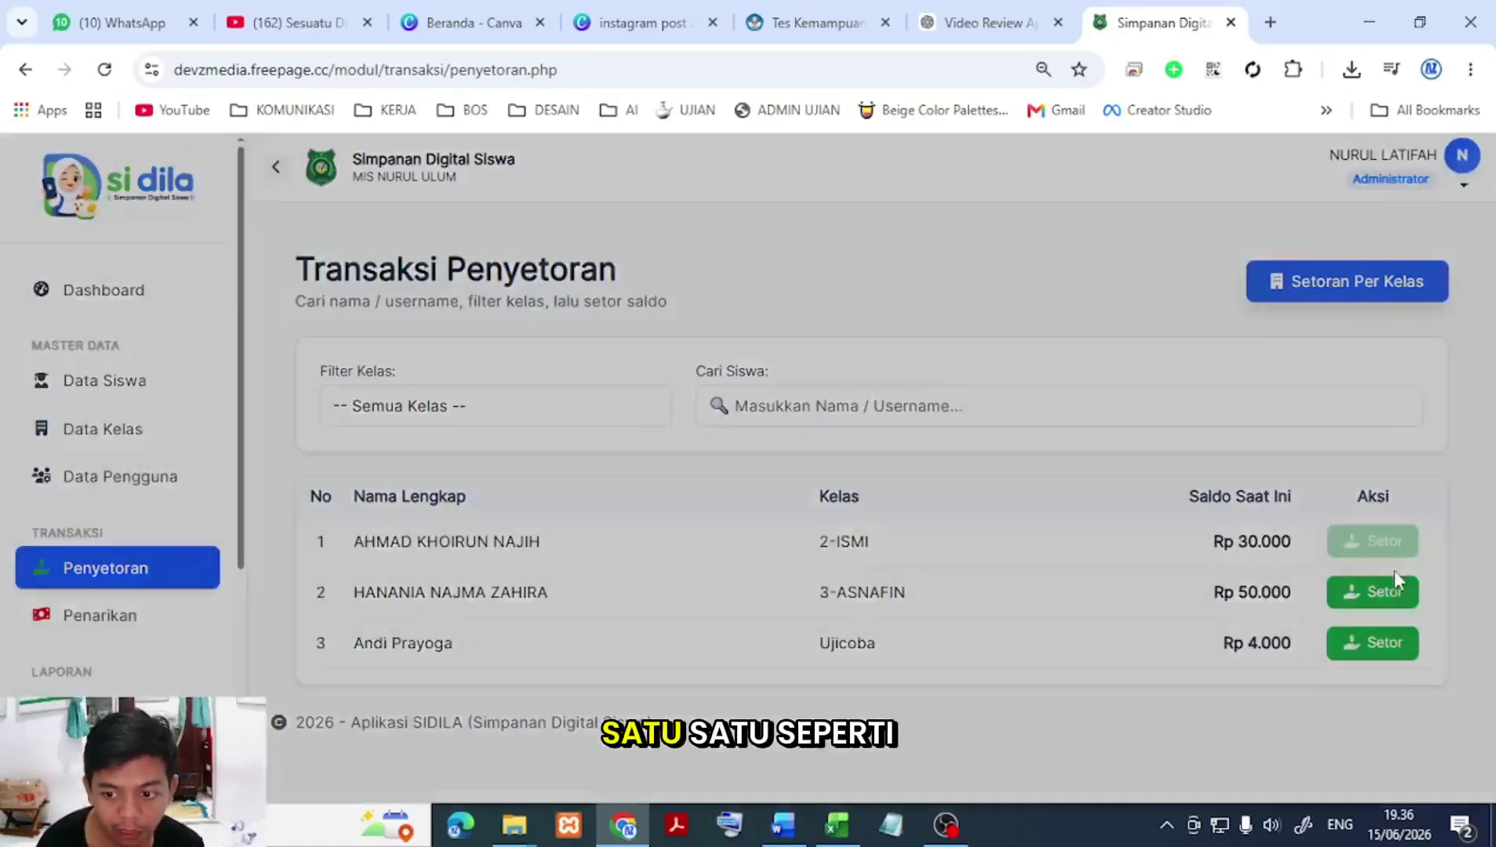
click(862, 376)
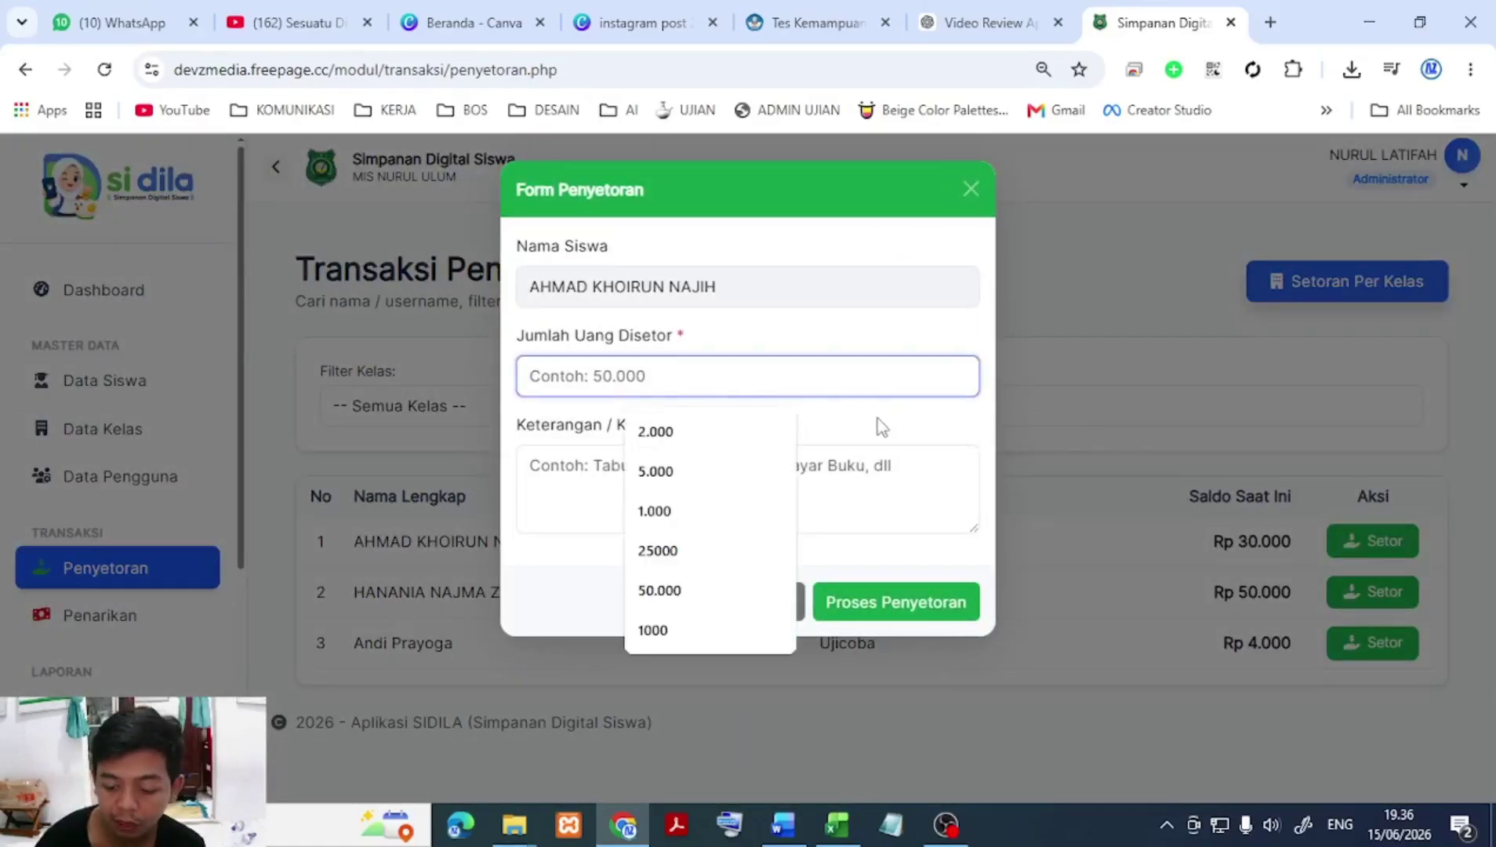
text(2000)
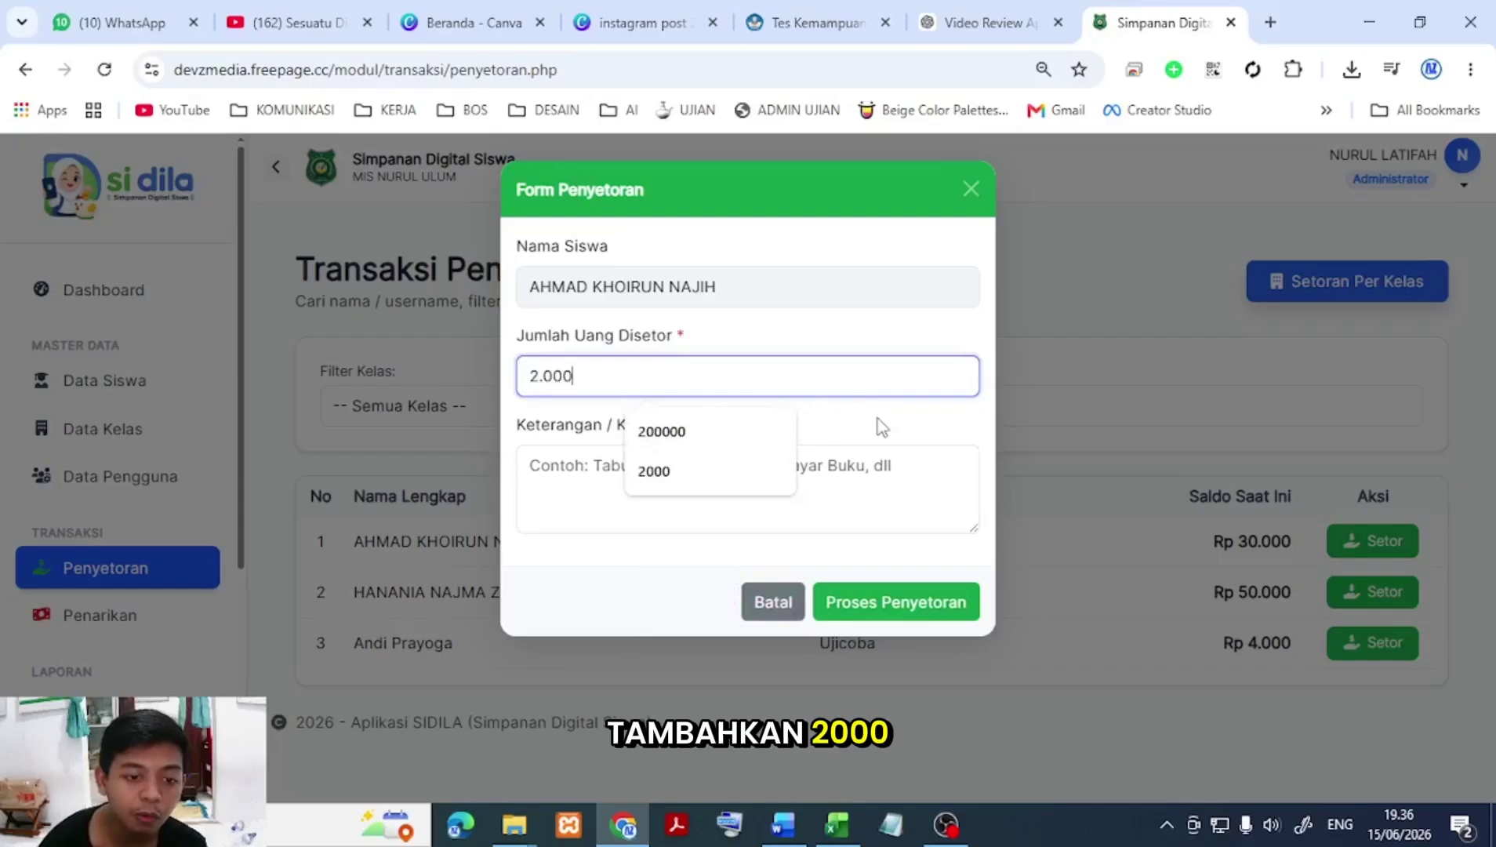
click(898, 468)
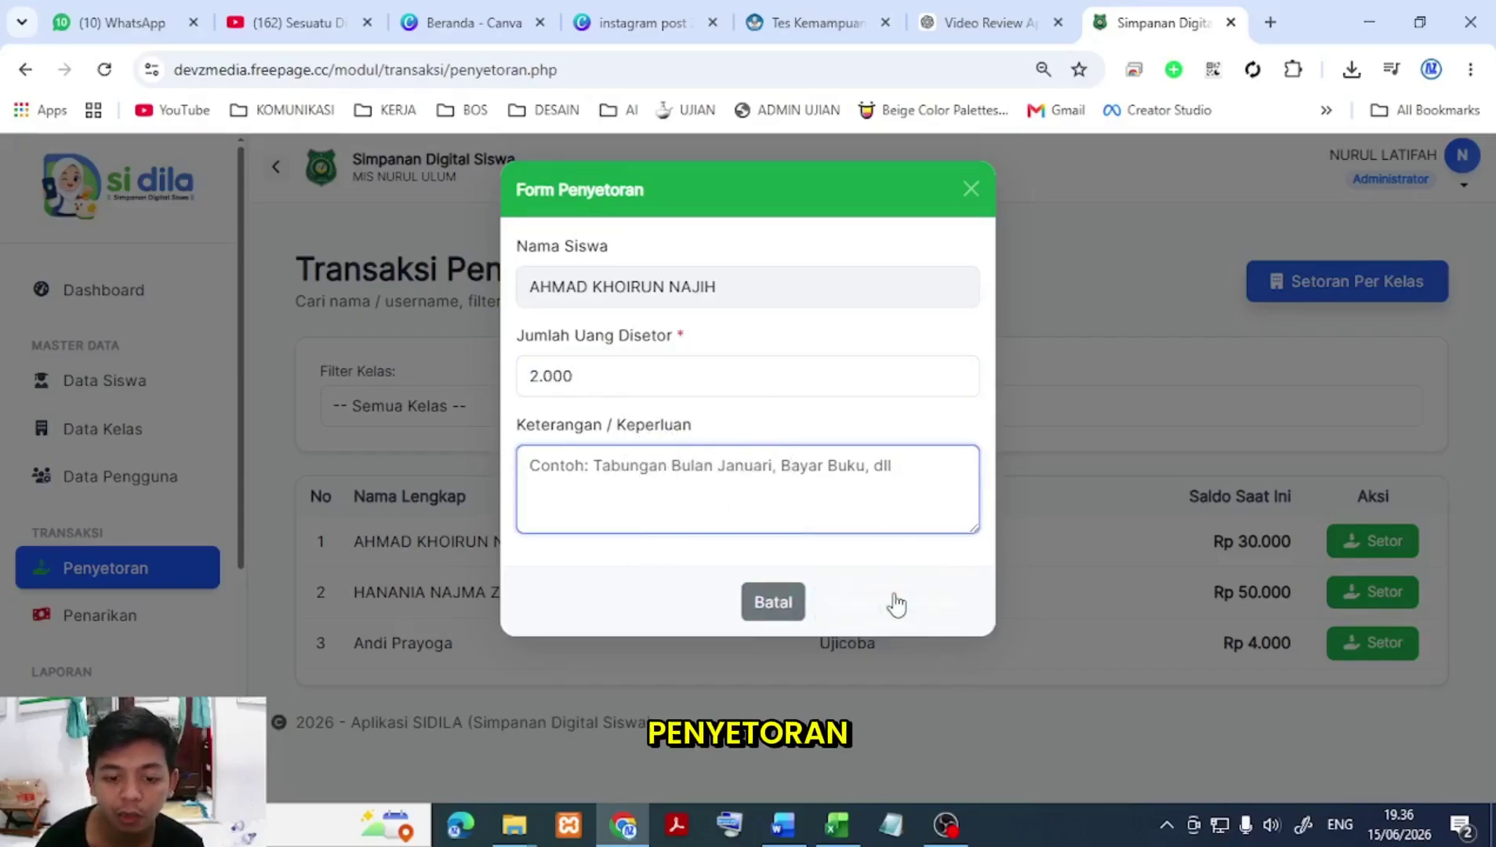
click(945, 610)
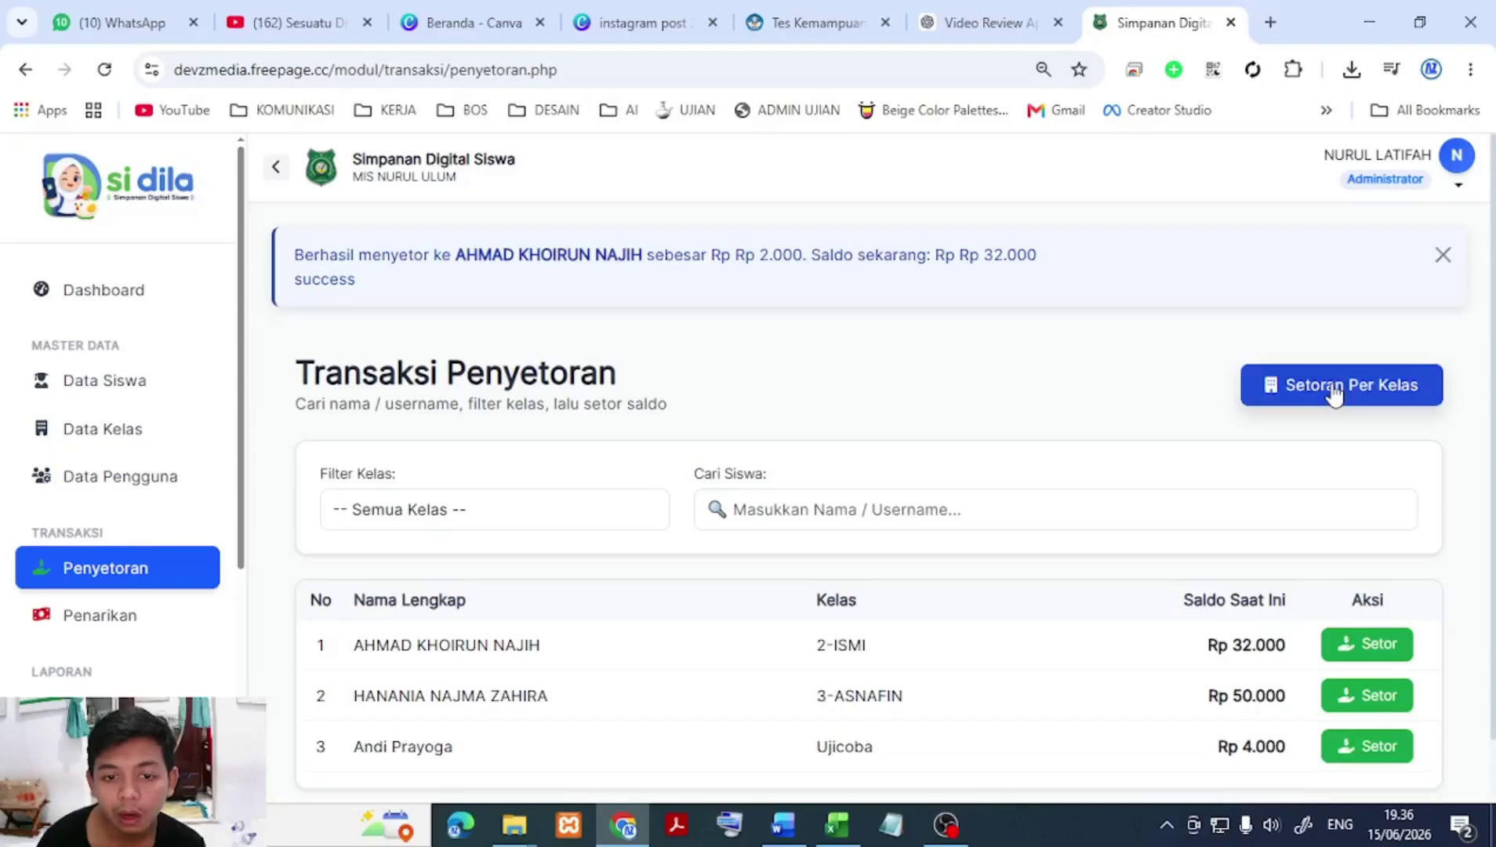
Step: Open the per-class deposit form and select the class Ujicoba
click(1342, 291)
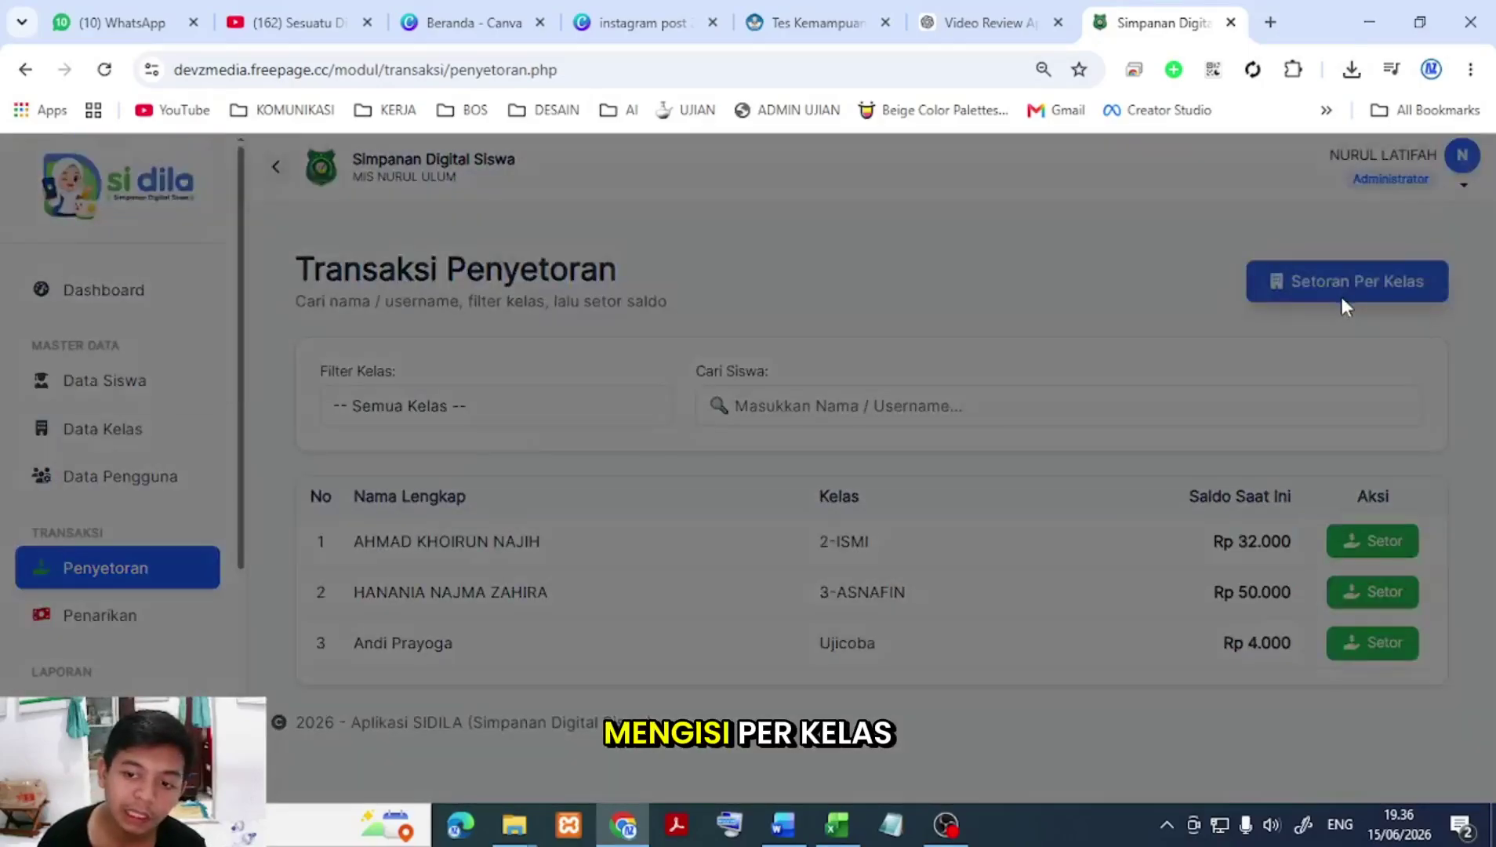
click(247, 266)
click(260, 336)
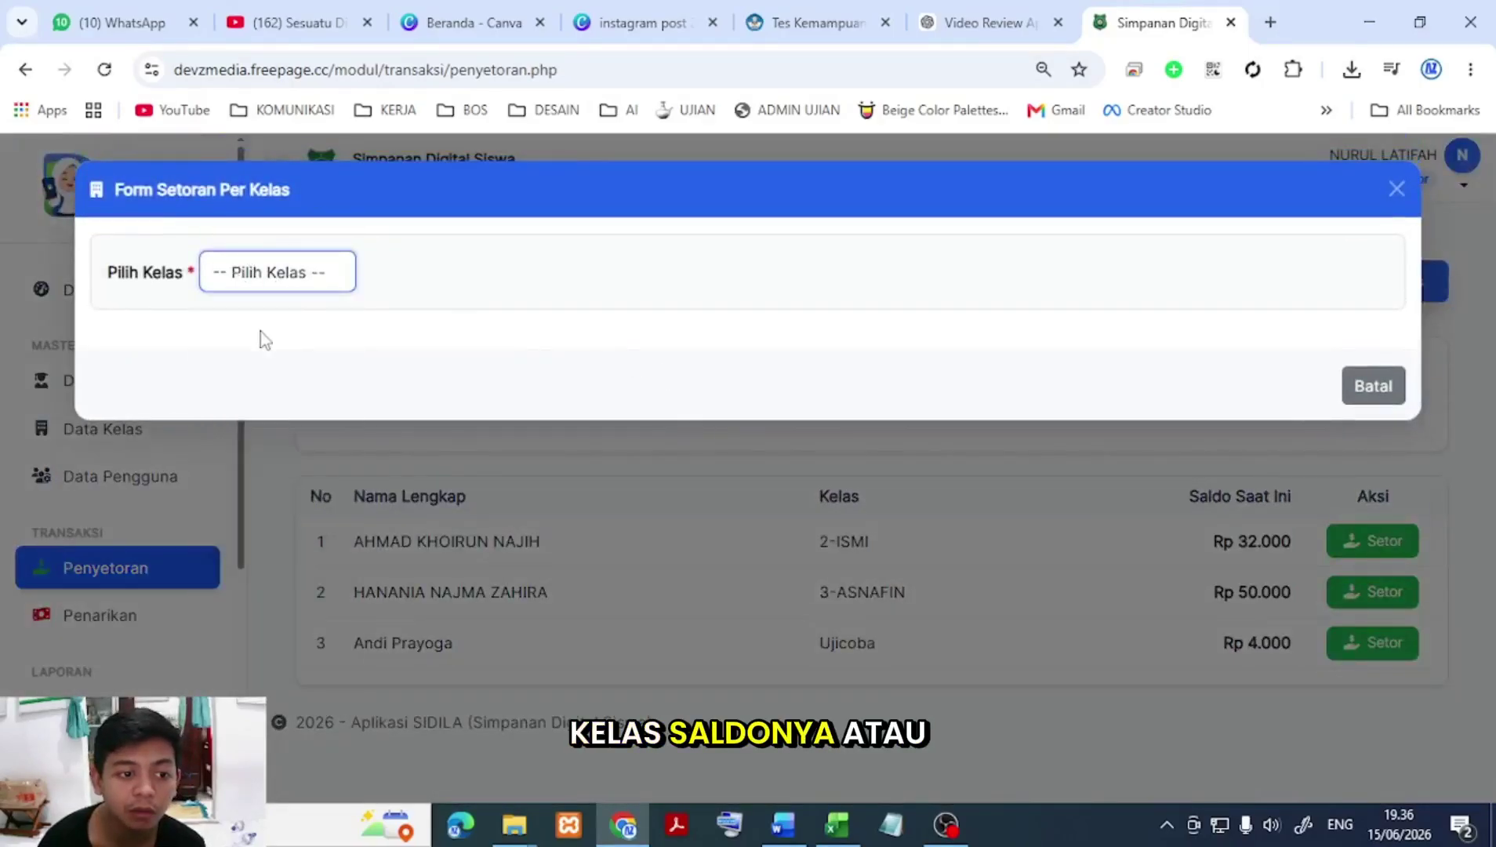
click(264, 272)
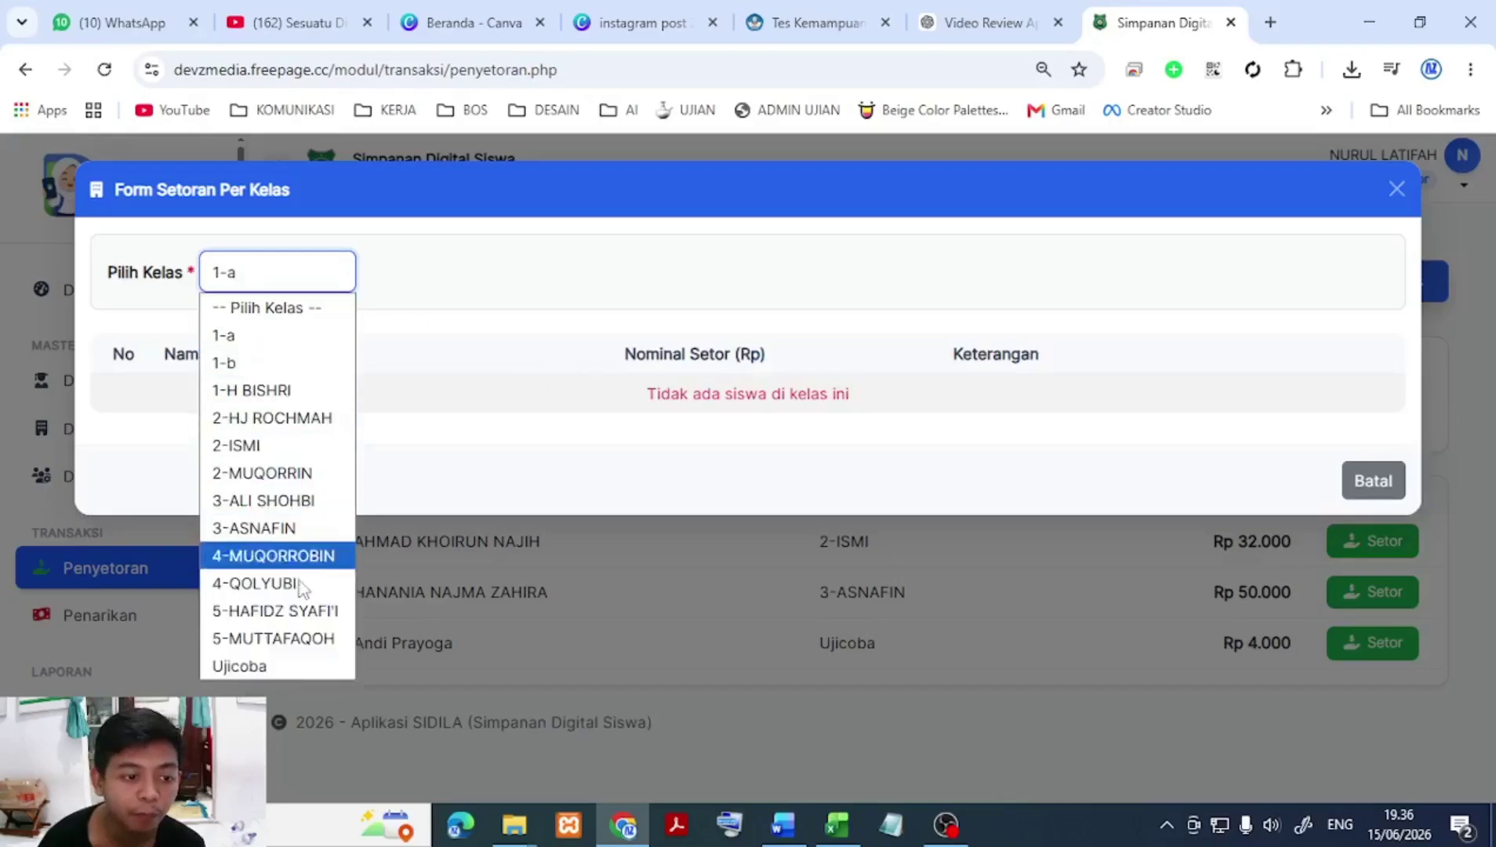
click(293, 658)
Step: Apply a collective deposit of 2.000 to the whole class, leave the description empty, and save all deposits
click(419, 416)
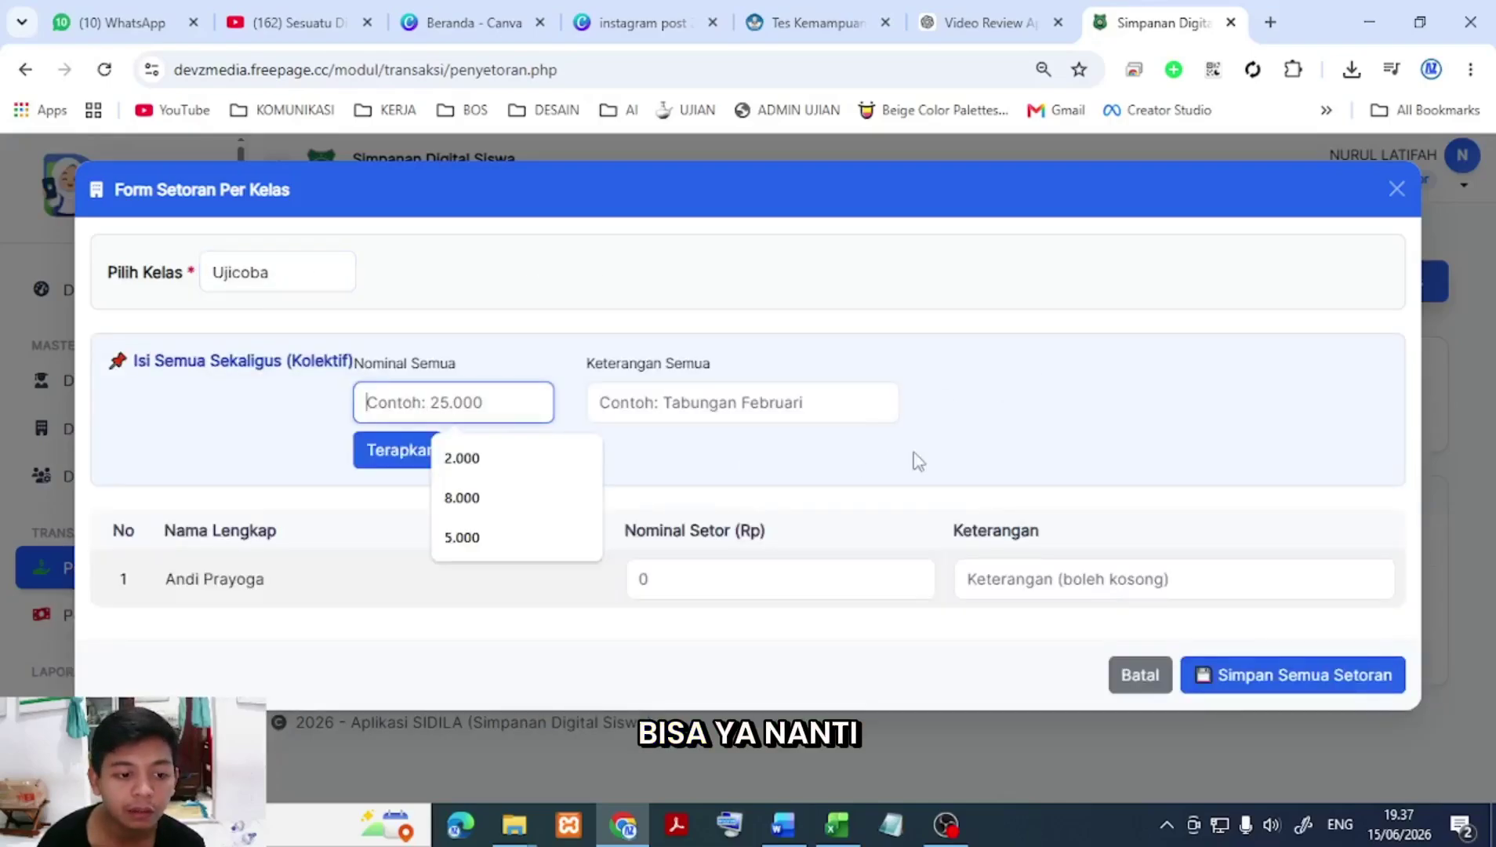
text(2.000)
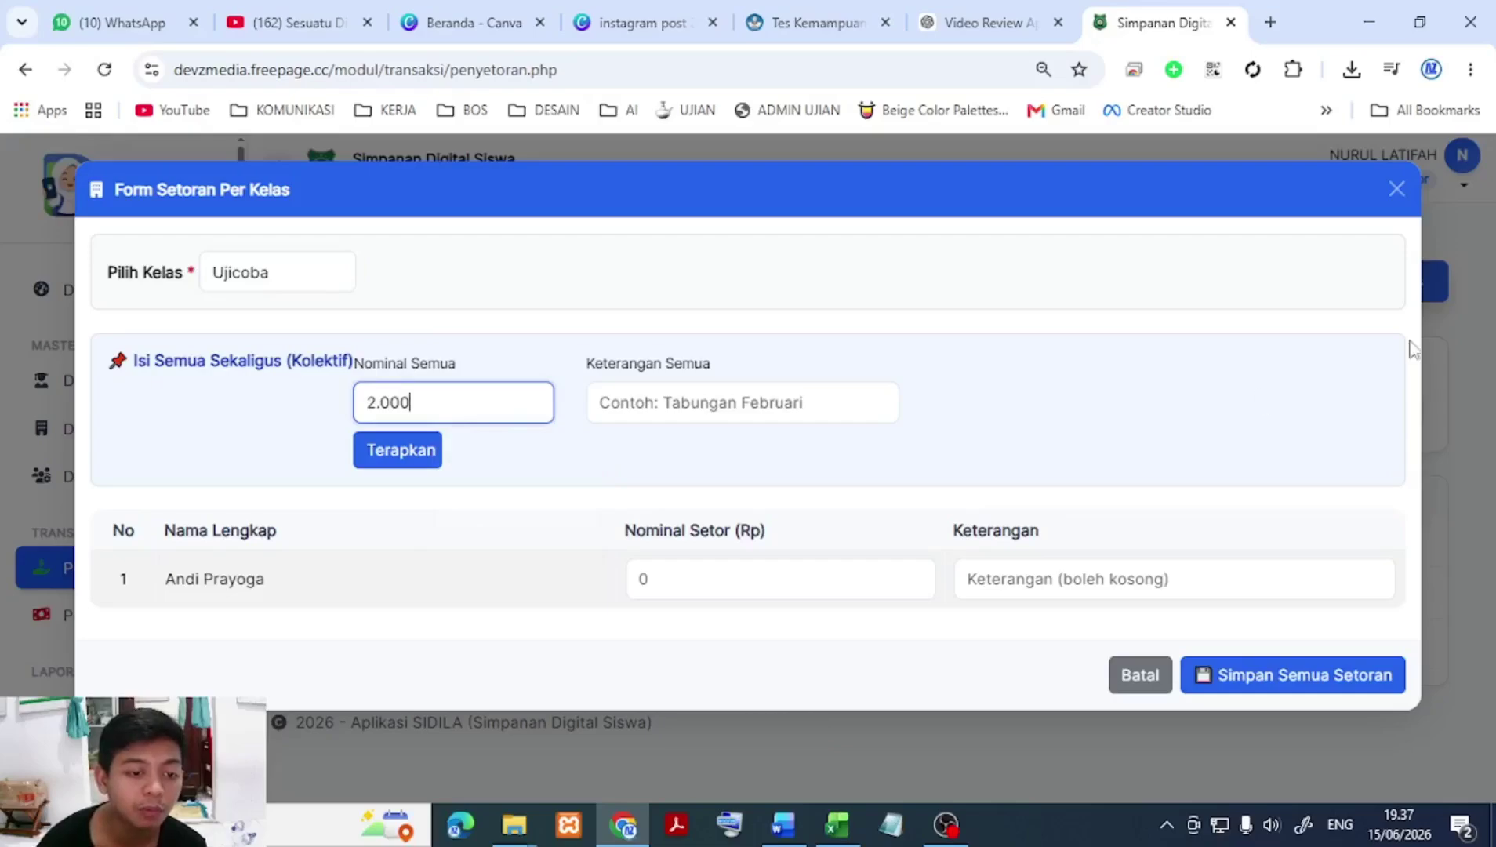
click(756, 414)
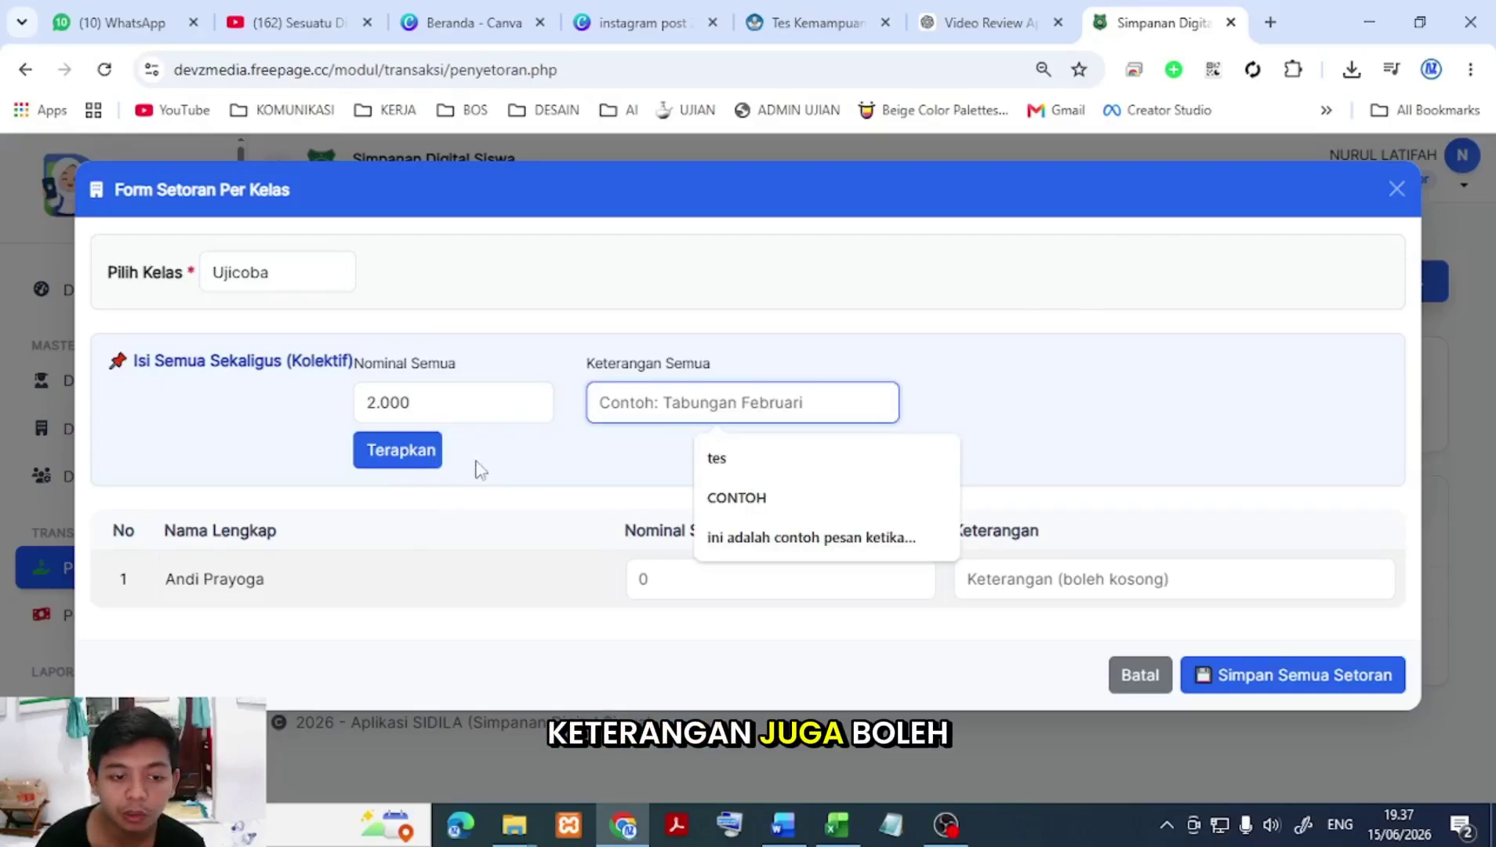
click(387, 455)
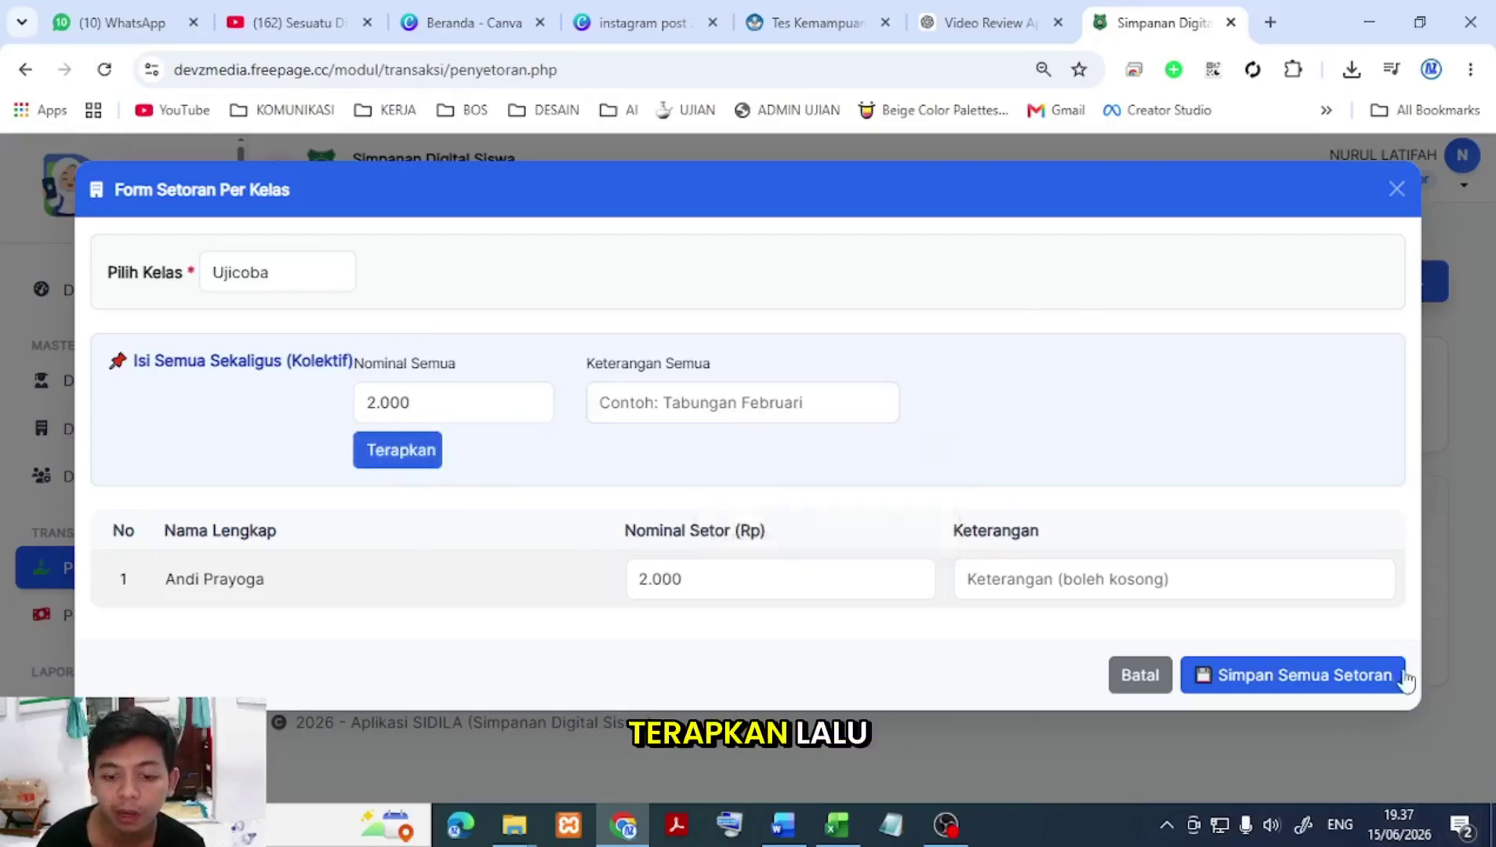
click(1272, 691)
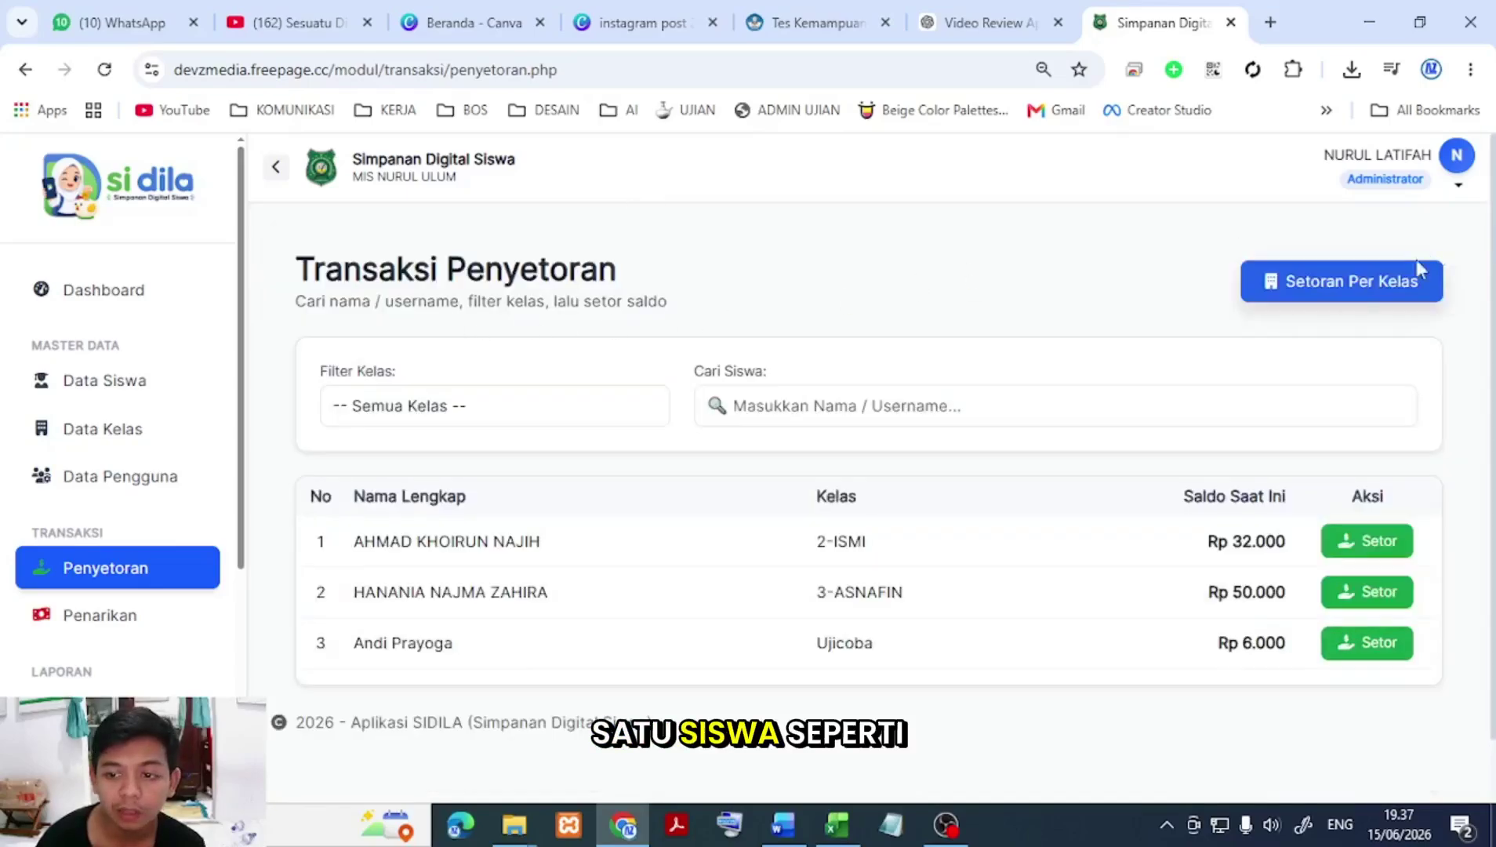
Step: On the withdrawals page, process a withdrawal of 15.000 for the student in class 2-ISMI with the purpose "Lupa ga bawa uang saku"
click(138, 618)
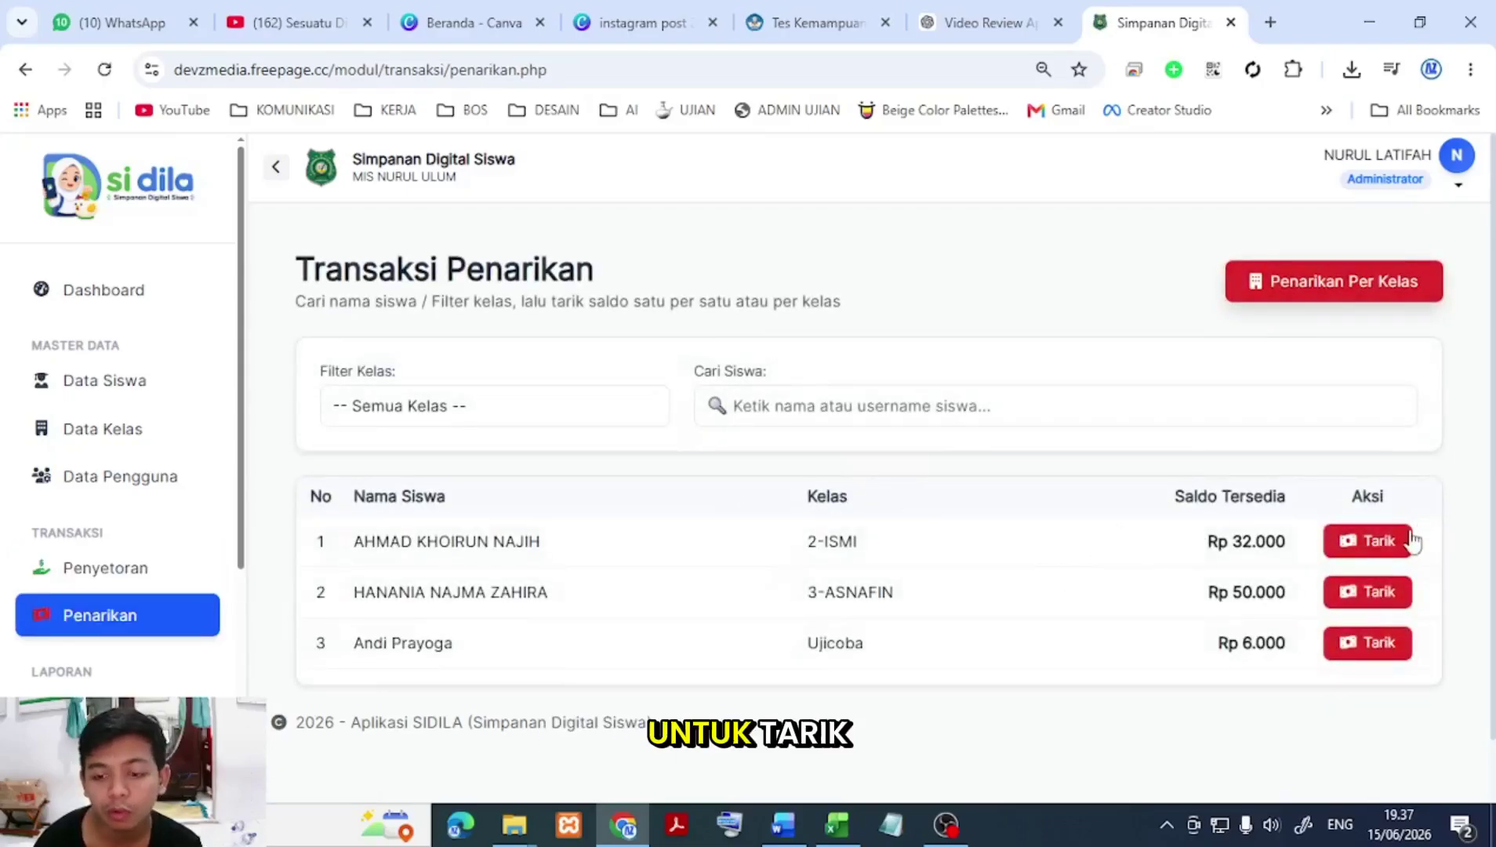
click(1362, 541)
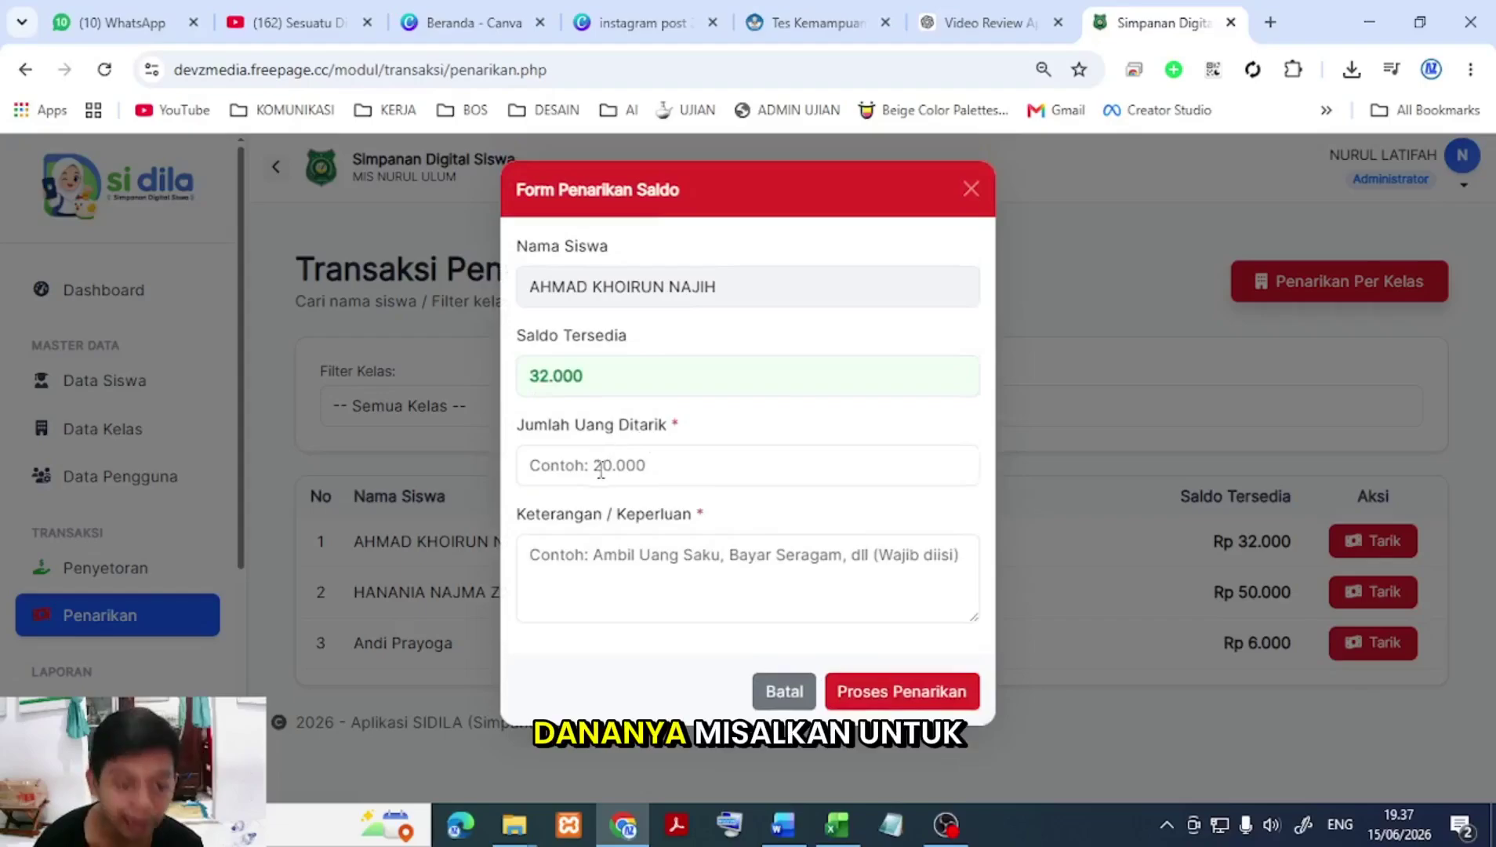
click(600, 467)
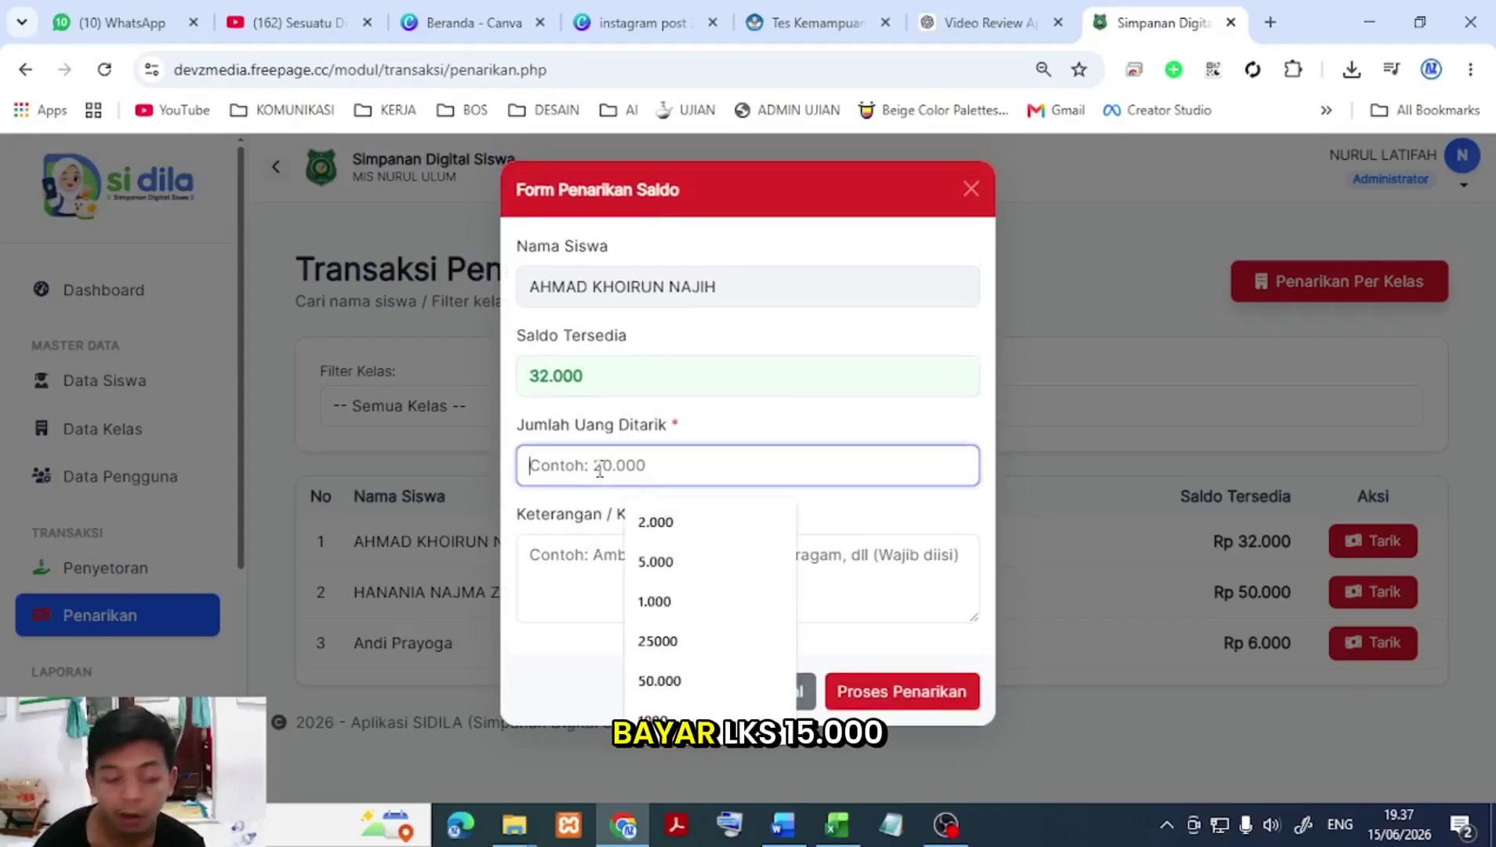
text(15.000)
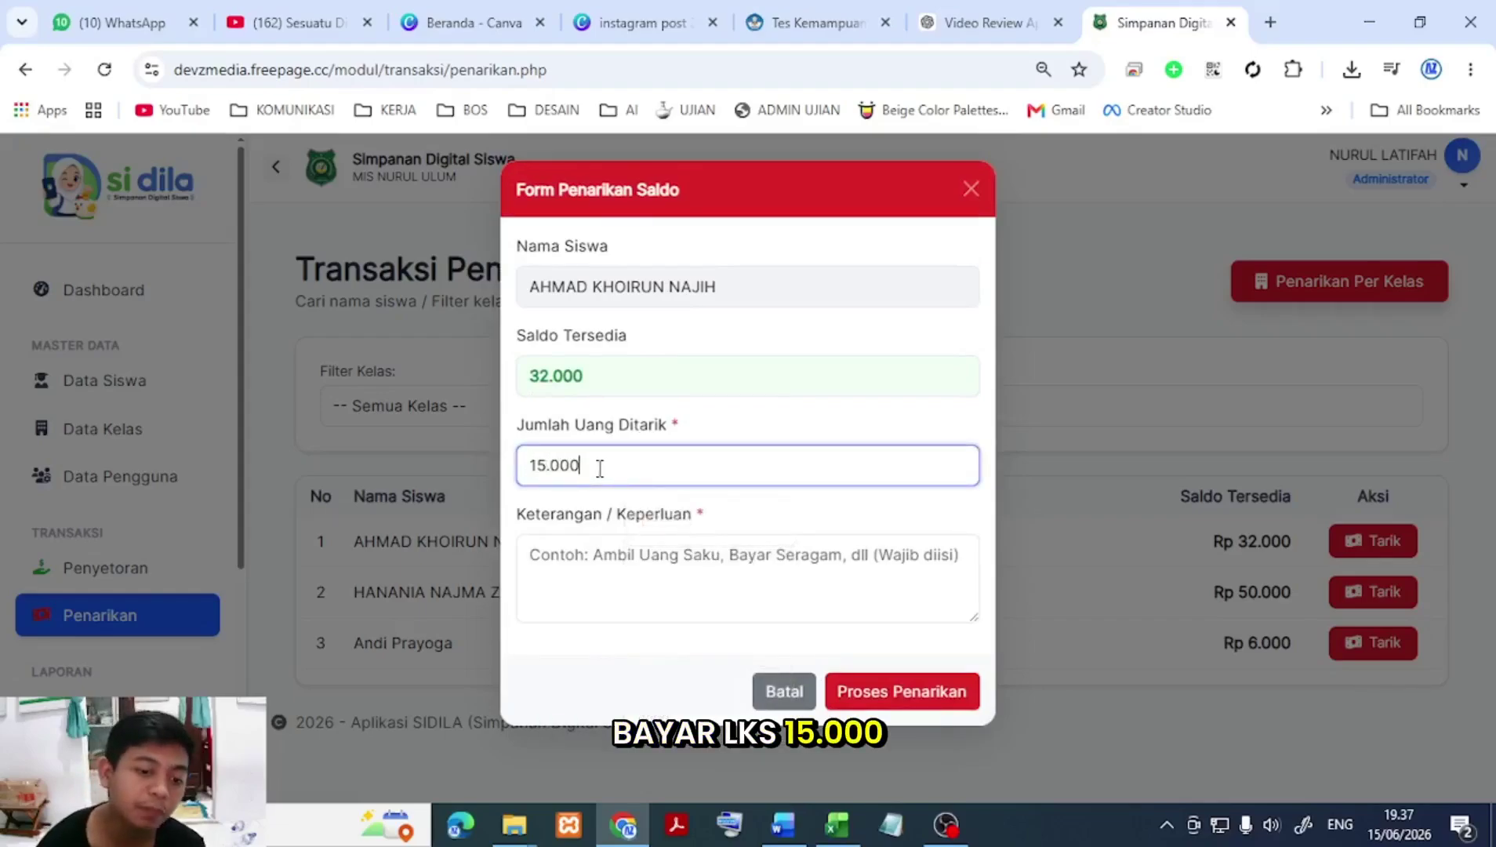
click(618, 565)
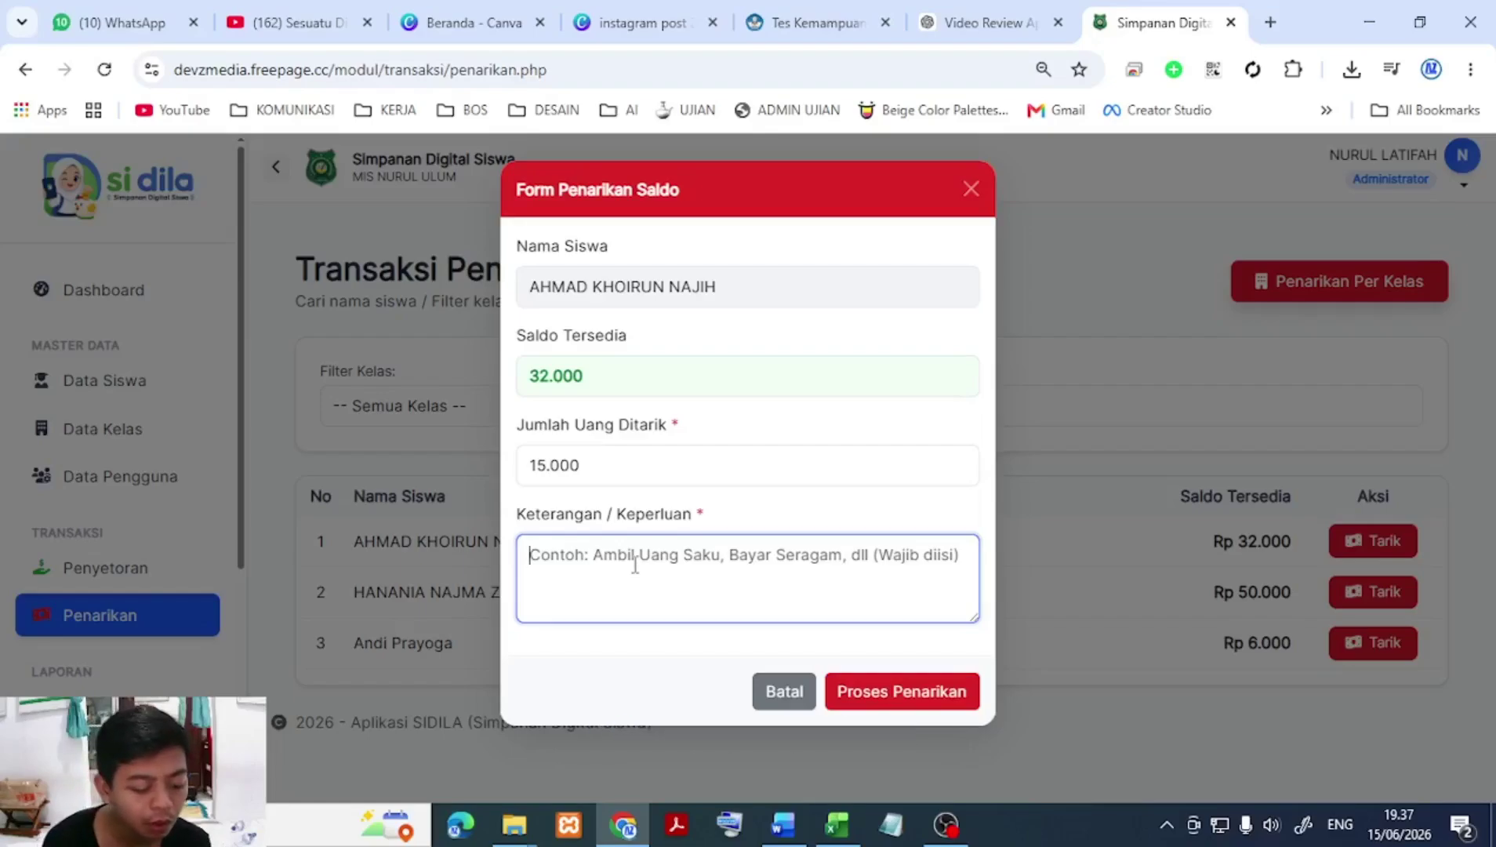
text(Lupa)
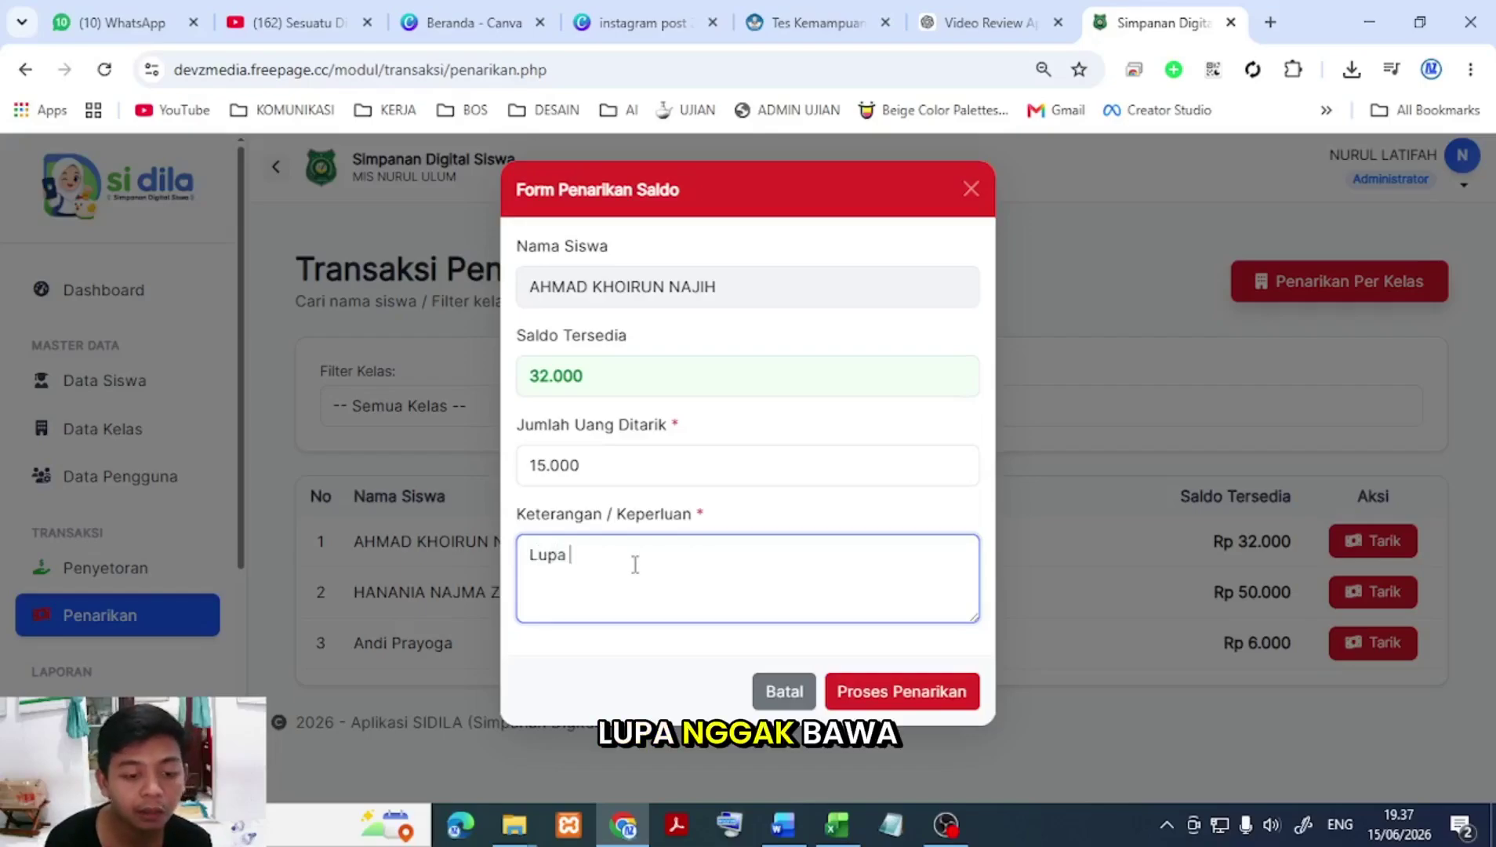
text( ga bawa)
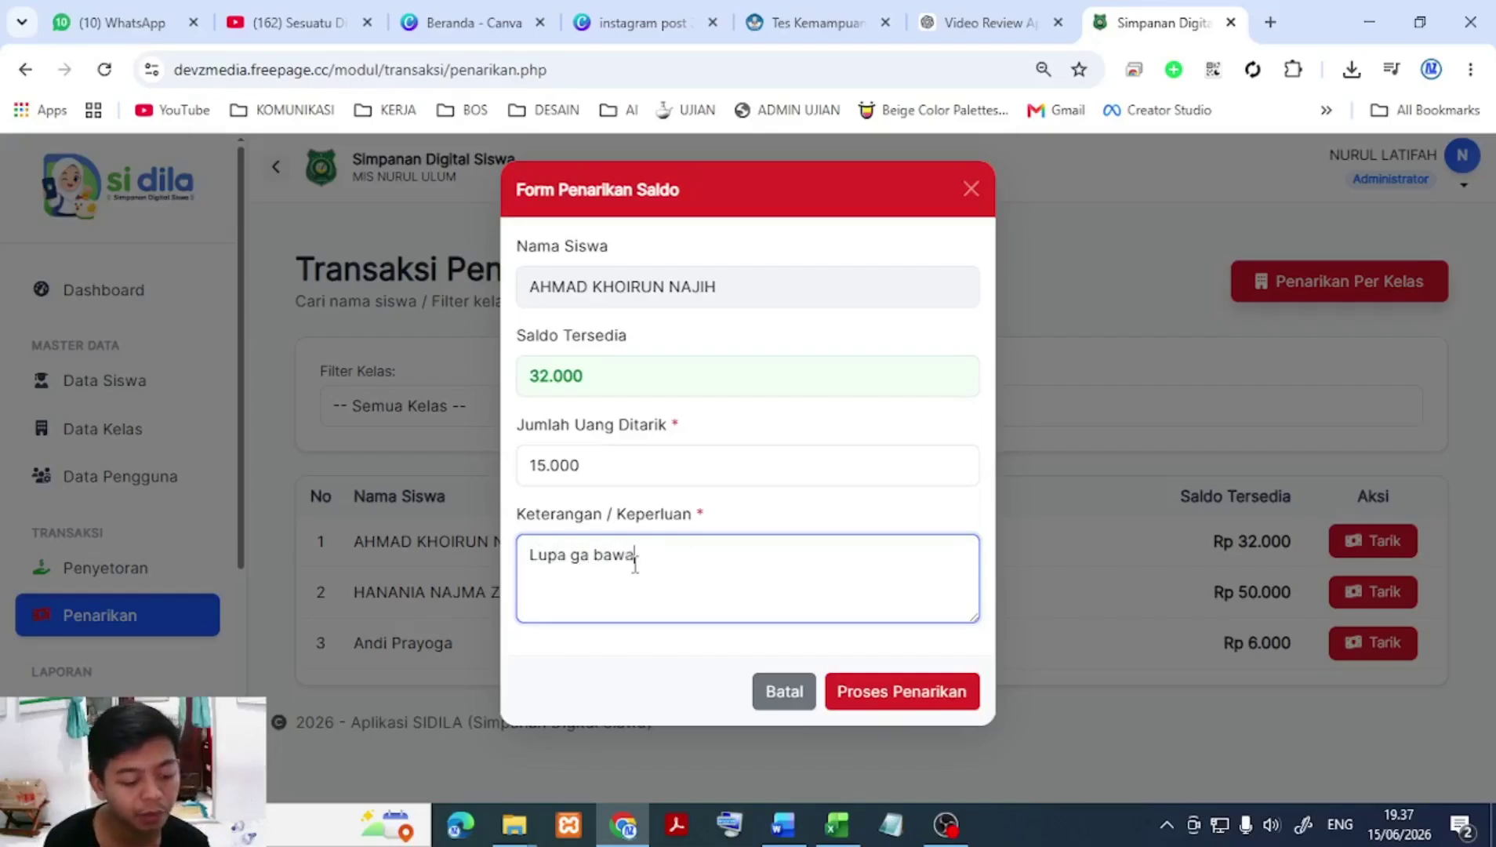
text( uang saku)
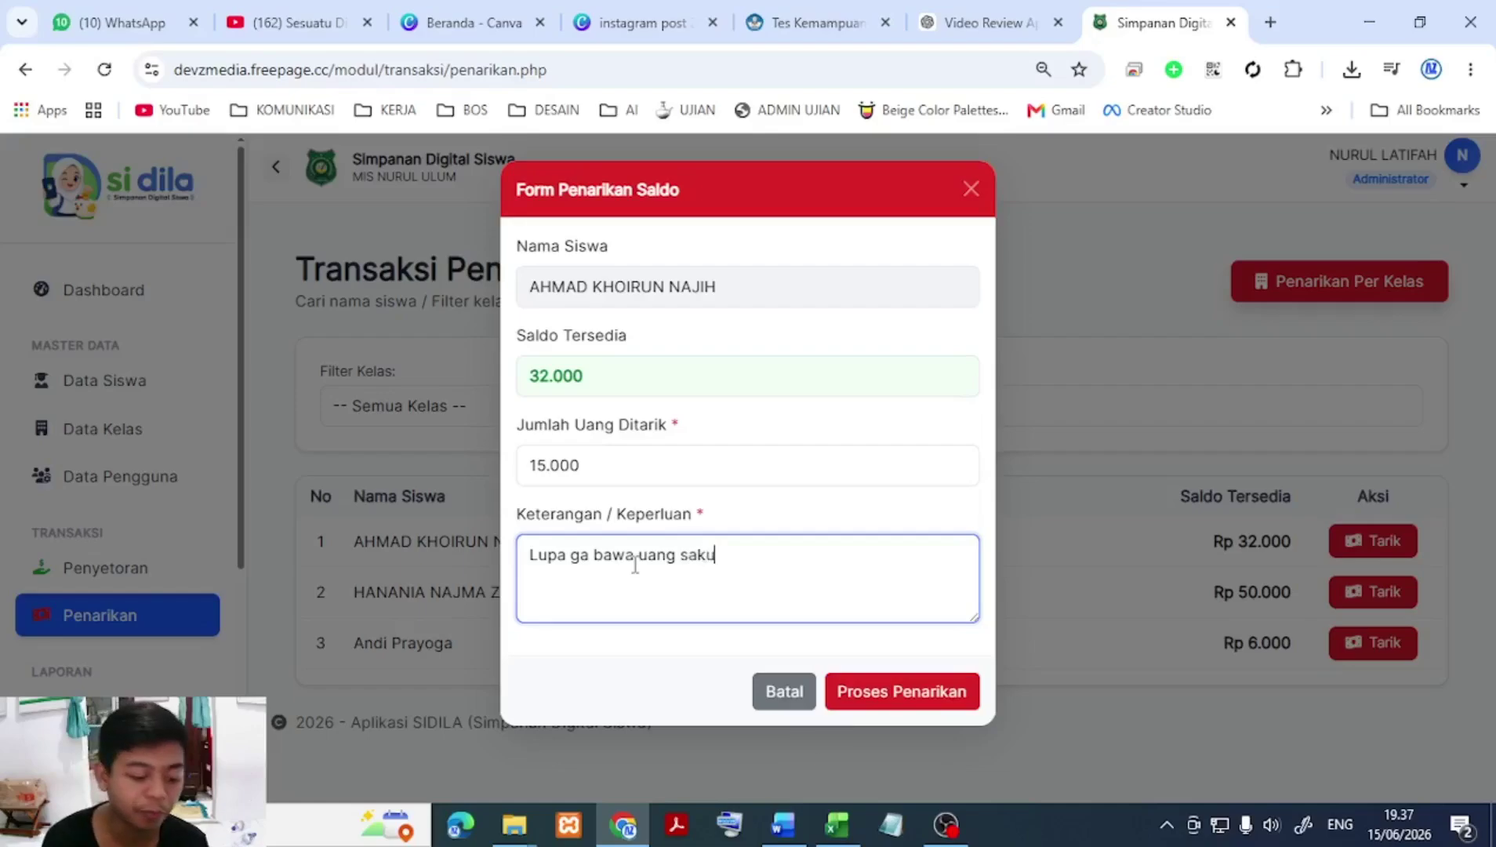
click(872, 701)
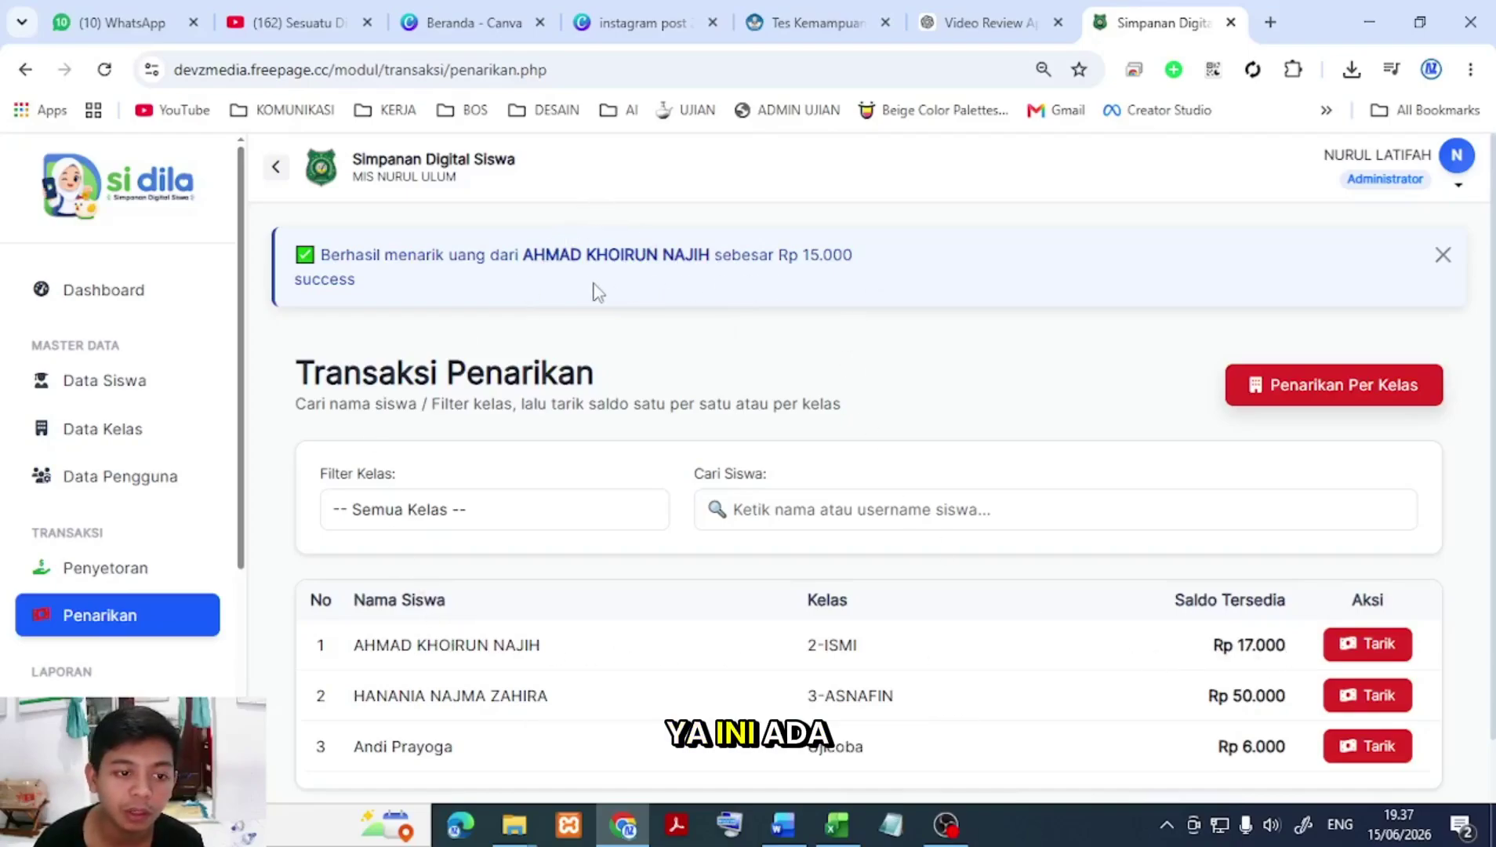
Step: Open the transaction history, look through the recorded transactions, and filter them by class Ujicoba
scroll(203, 552, down, 2)
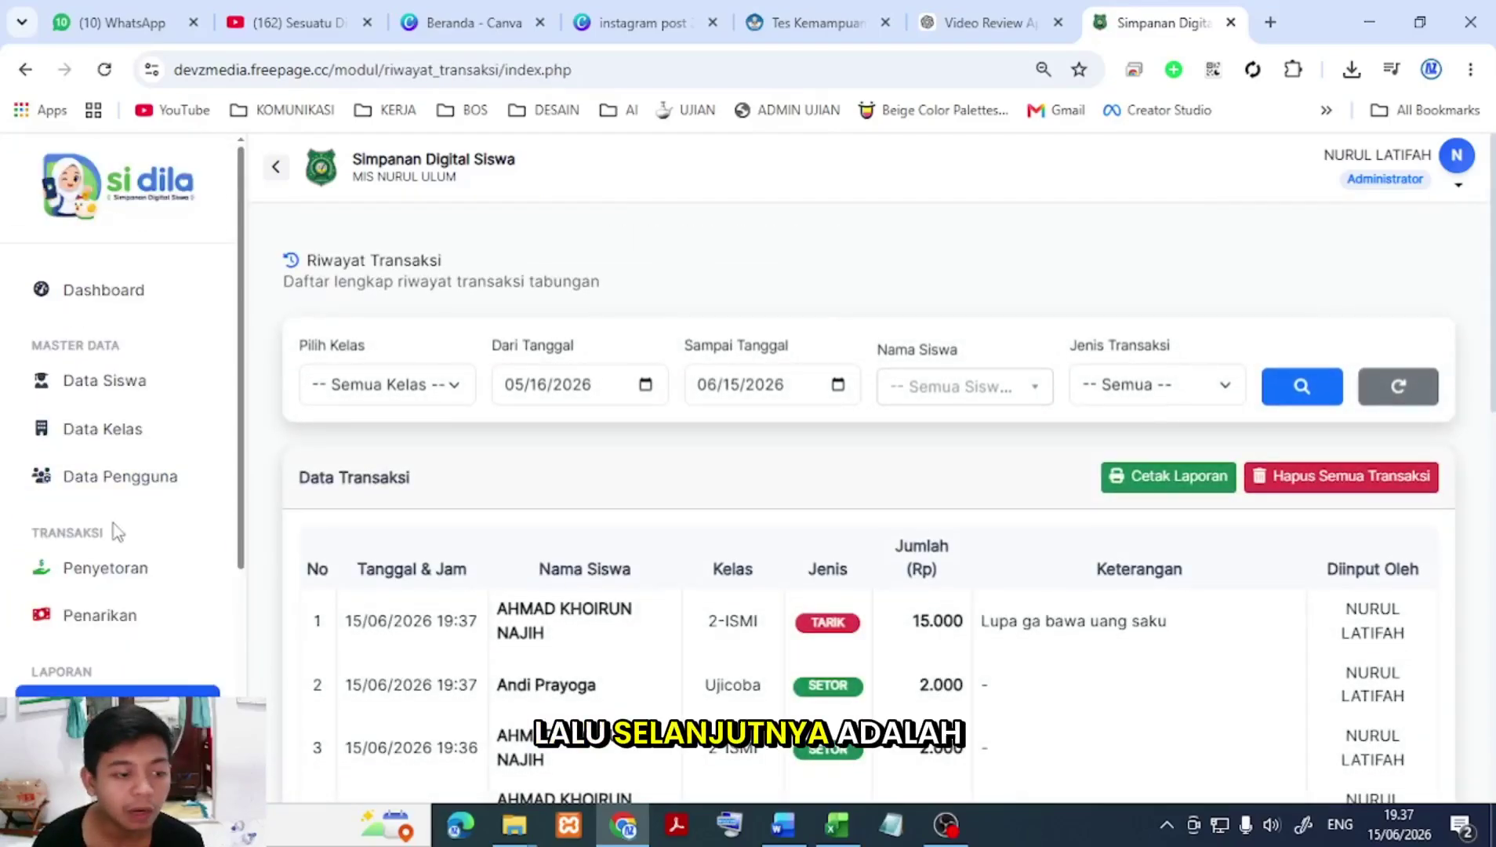
scroll(100, 492, down, 3)
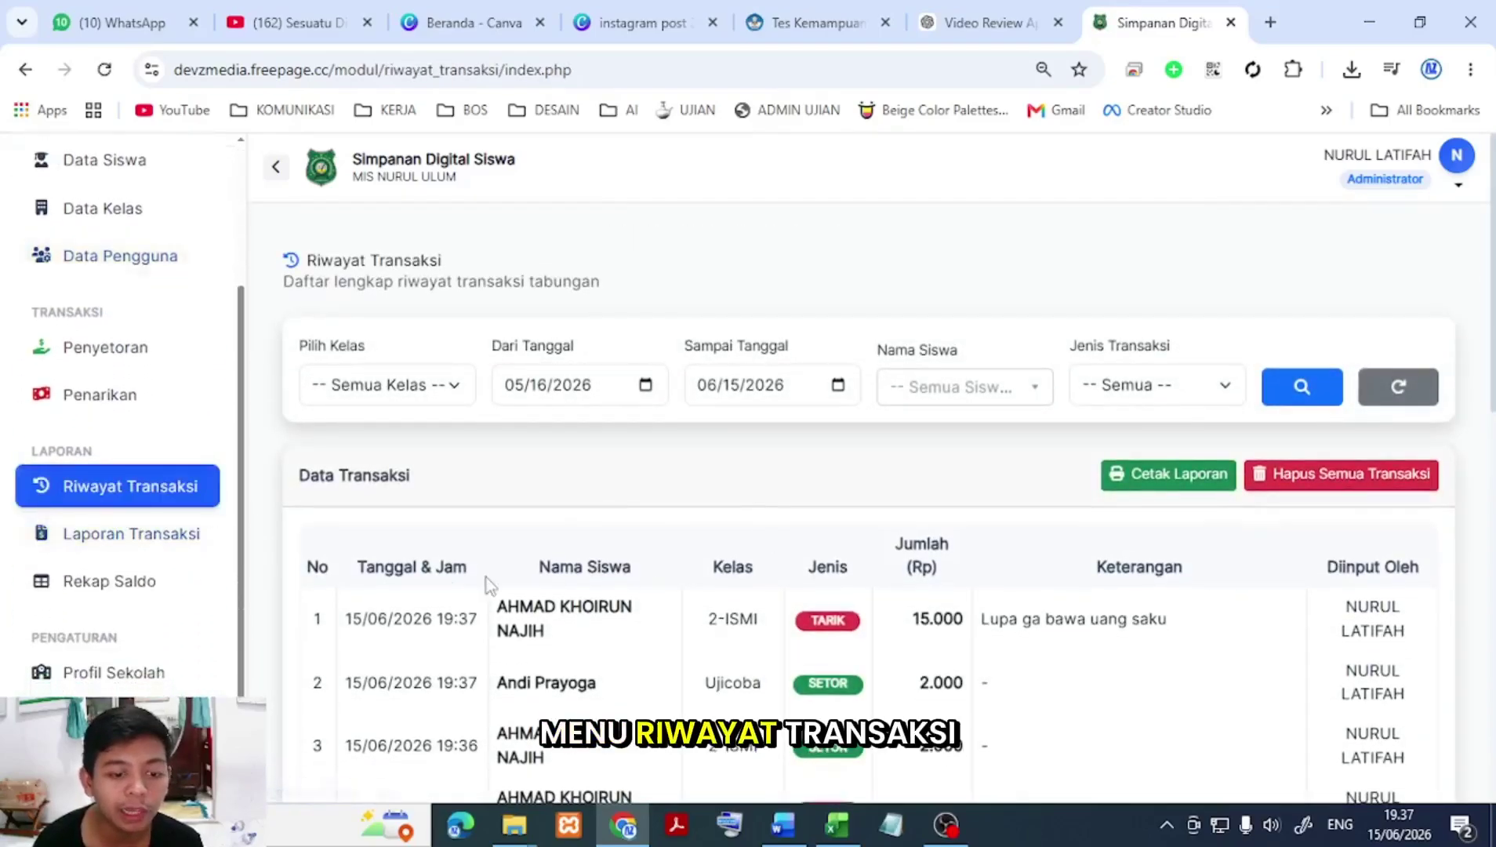
scroll(832, 467, down, 5)
scroll(993, 448, up, 4)
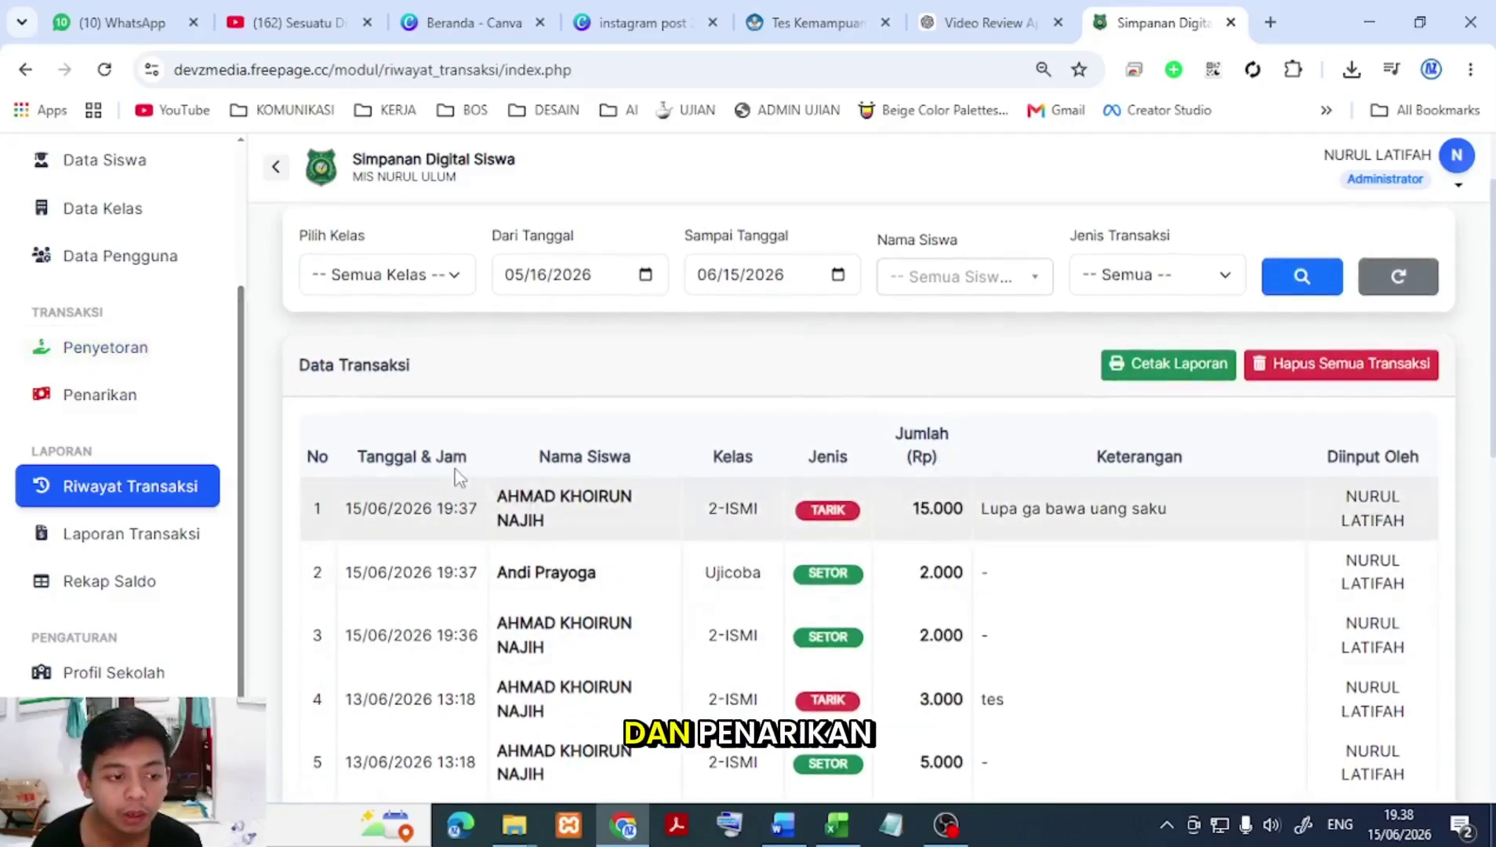
click(447, 282)
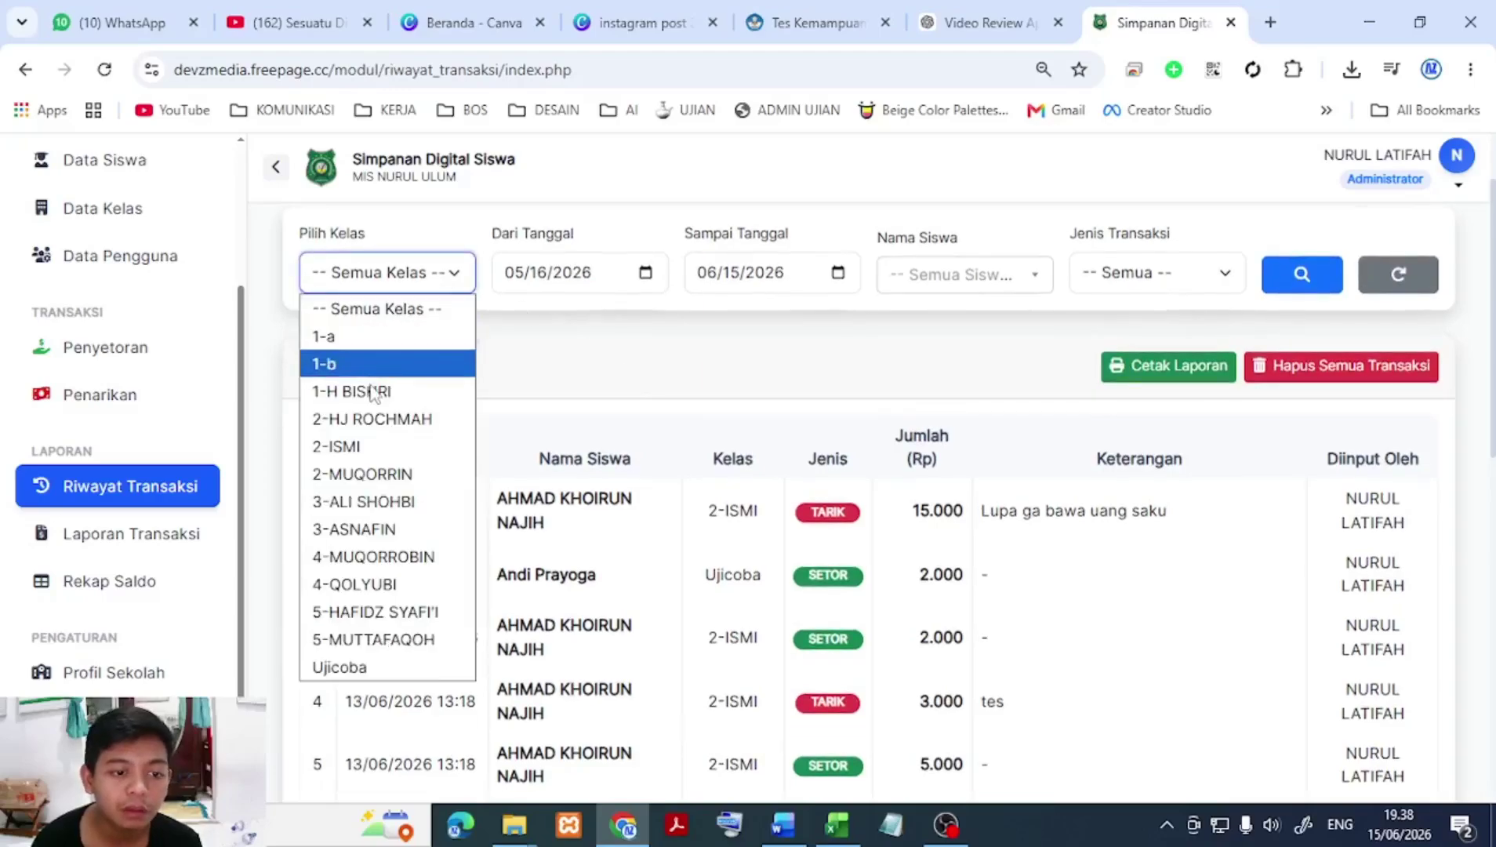
click(366, 667)
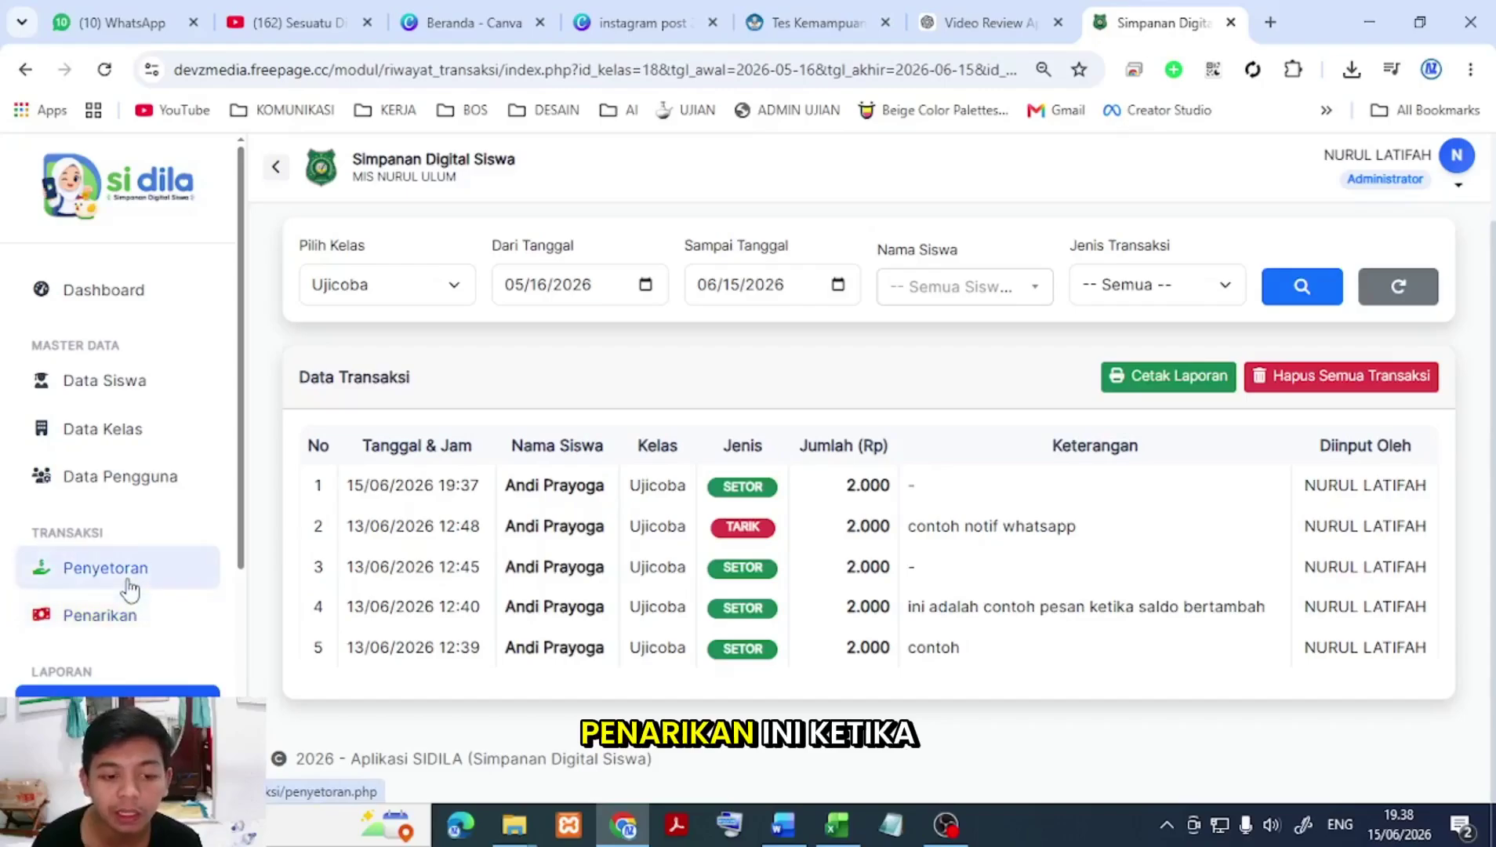
Step: Visit the deposit page, and view the sender number and notification status in the WhatsApp gateway settings
click(99, 567)
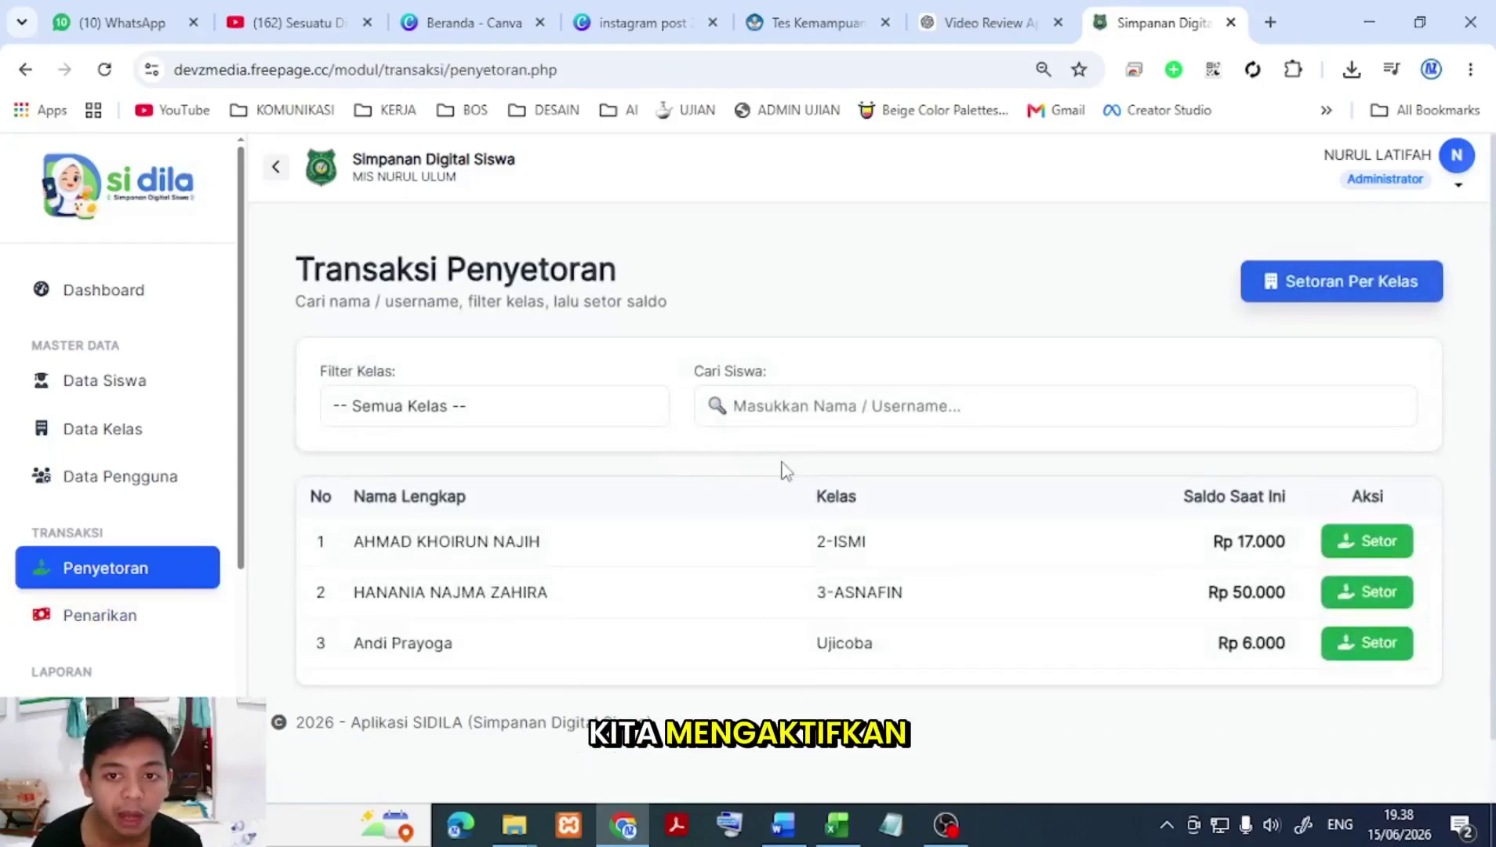
scroll(81, 662, down, 4)
click(110, 611)
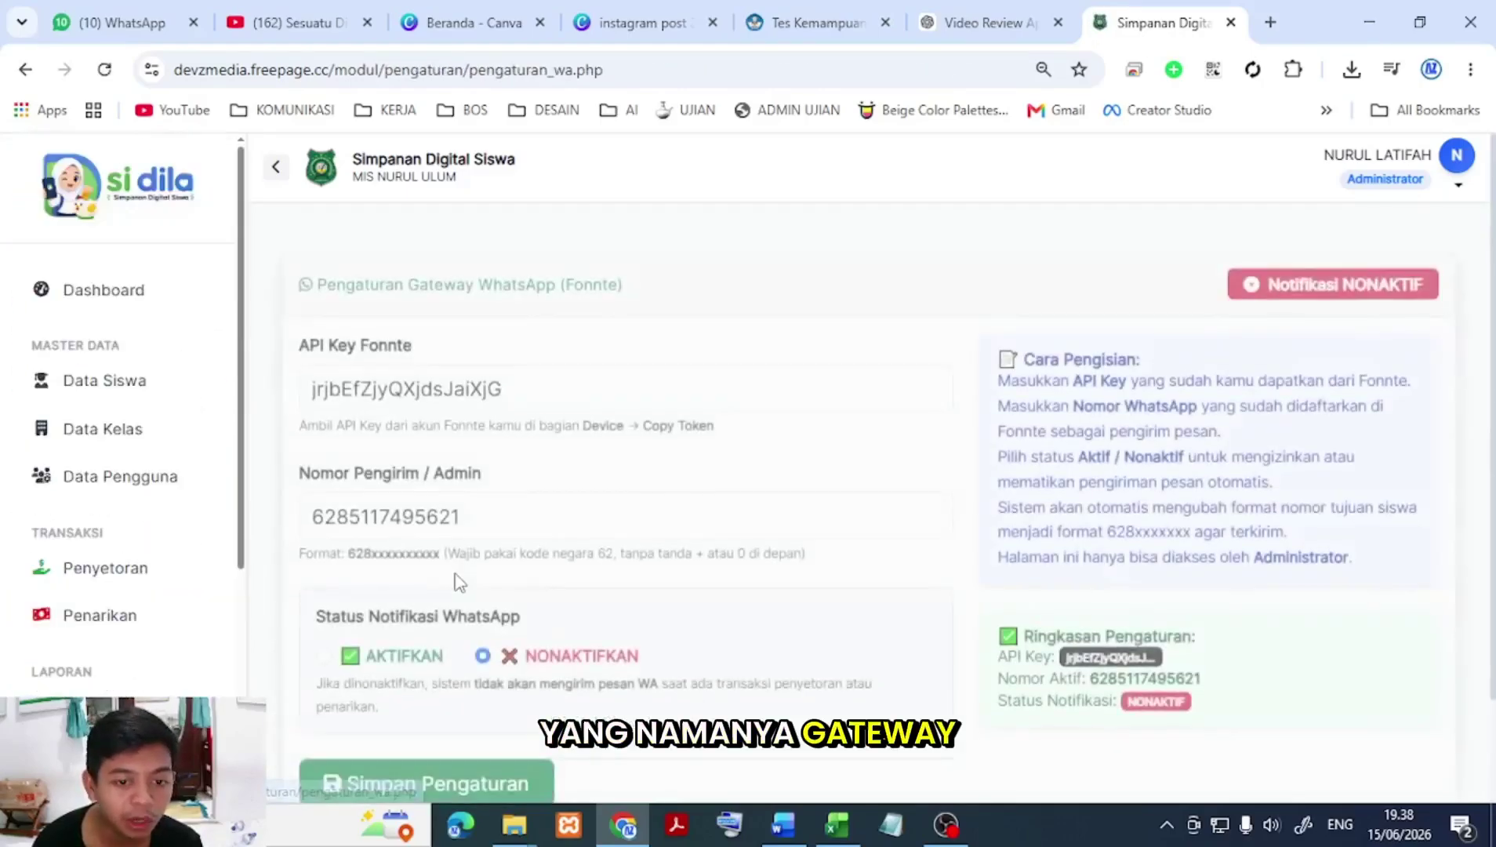
scroll(113, 619, down, 4)
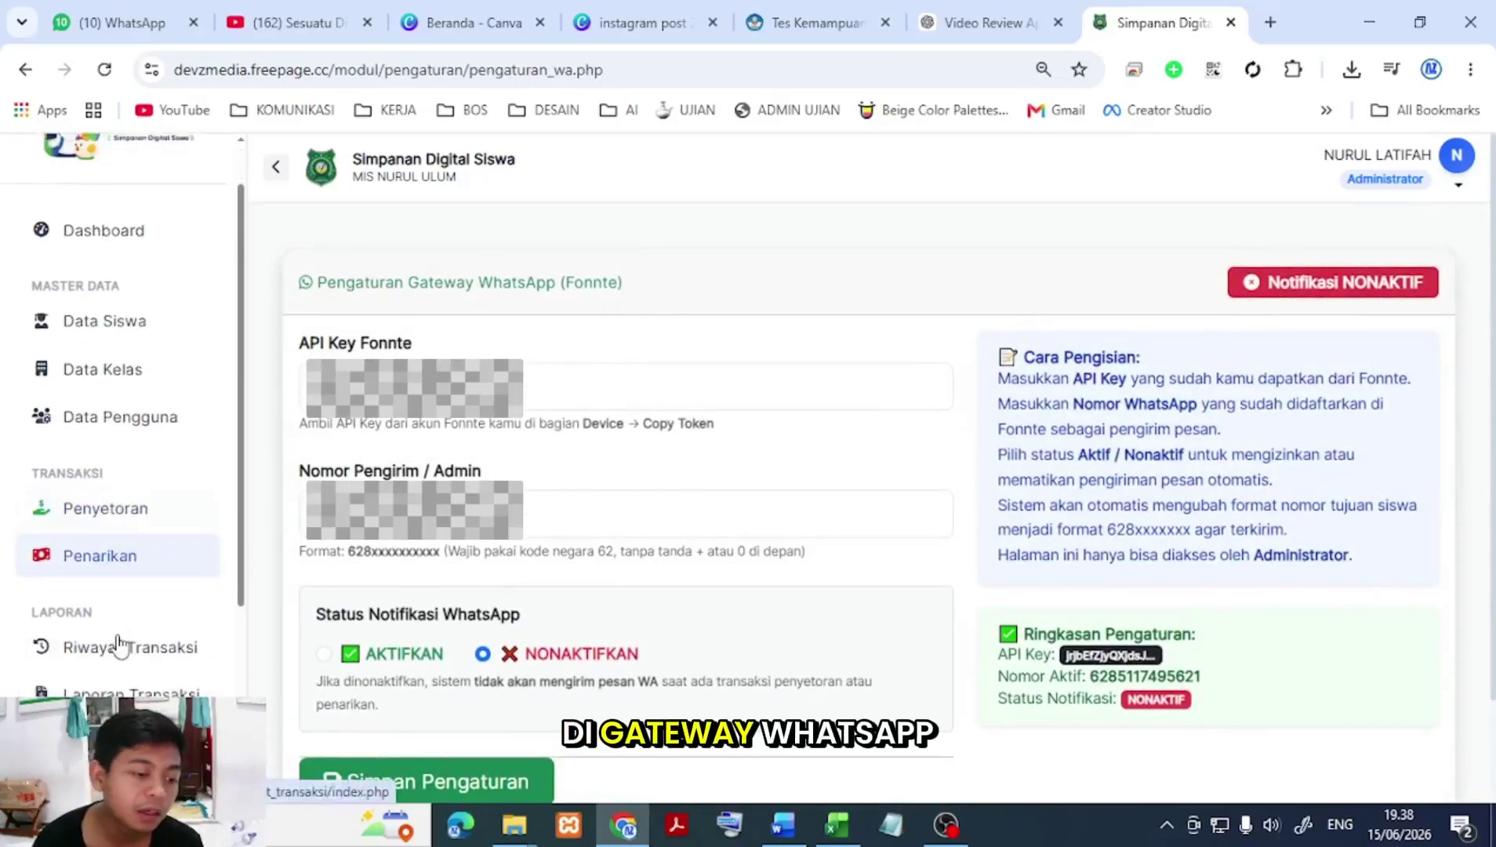
click(486, 512)
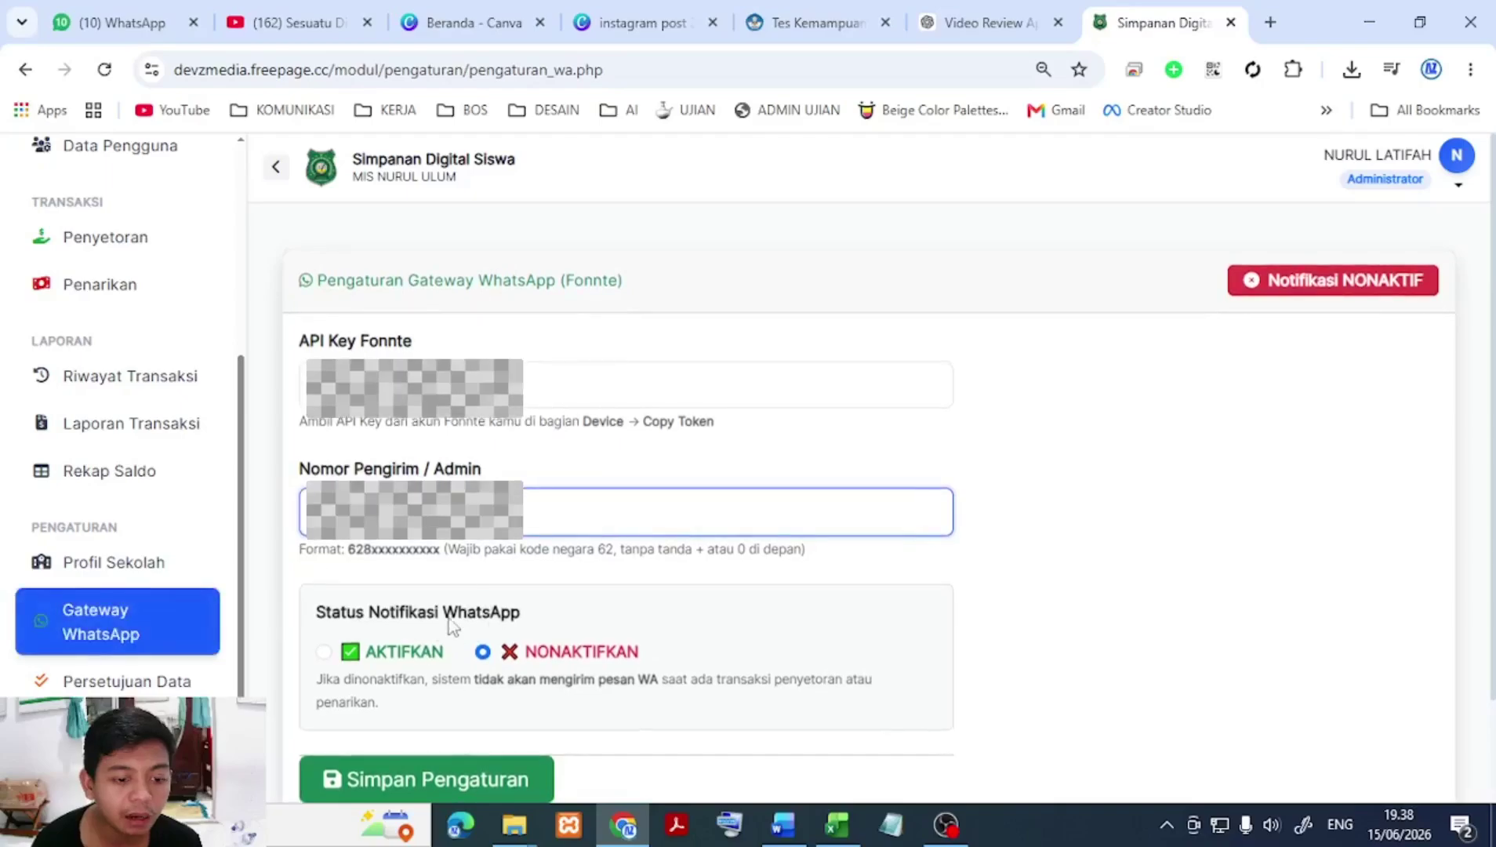
Step: On the student data page, view the WhatsApp number in the full details of the Ujicoba student and close the details
click(122, 240)
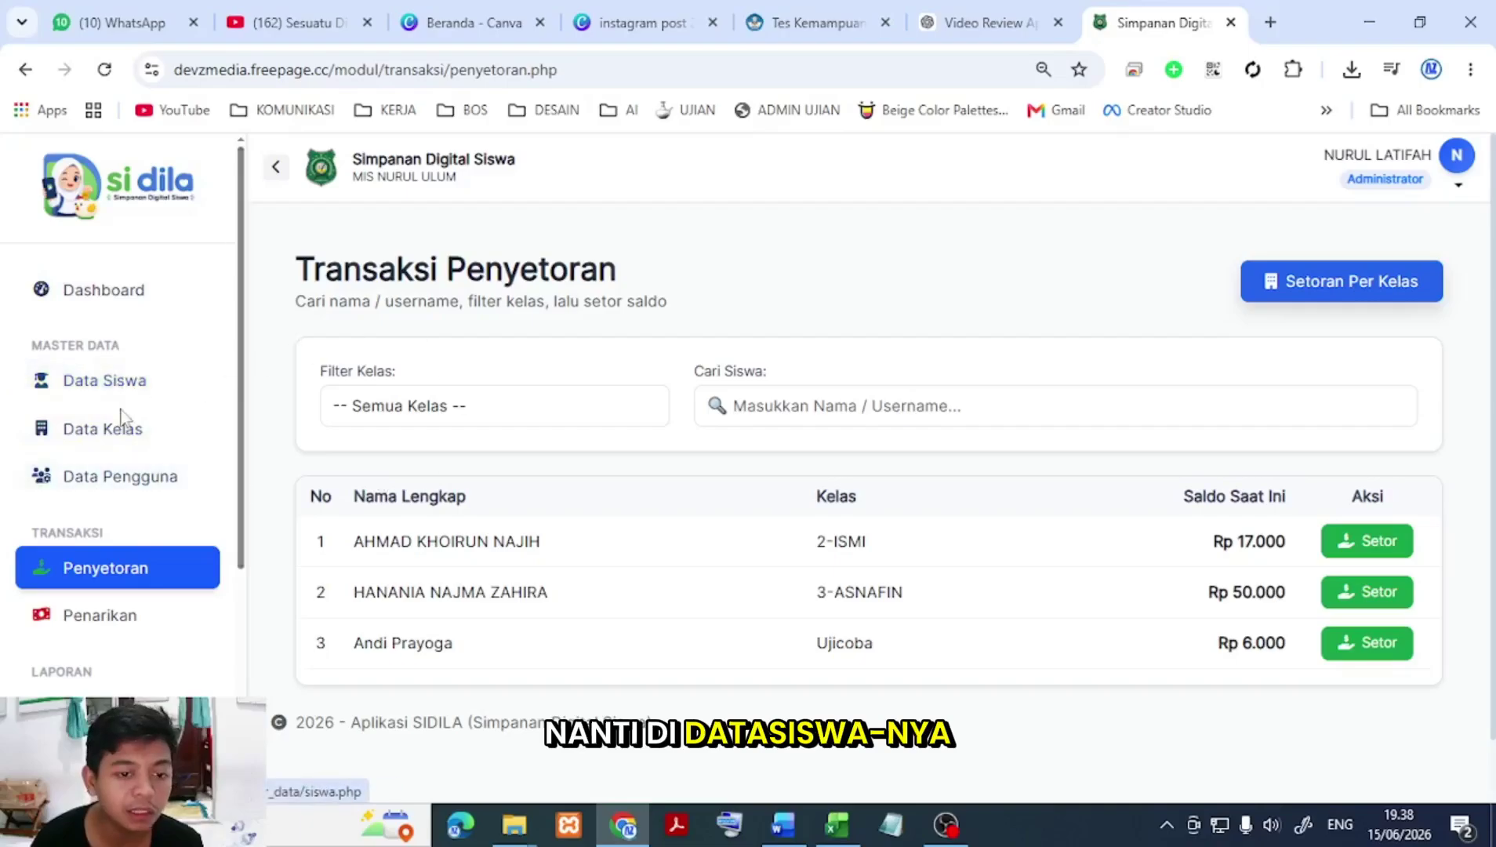
click(104, 382)
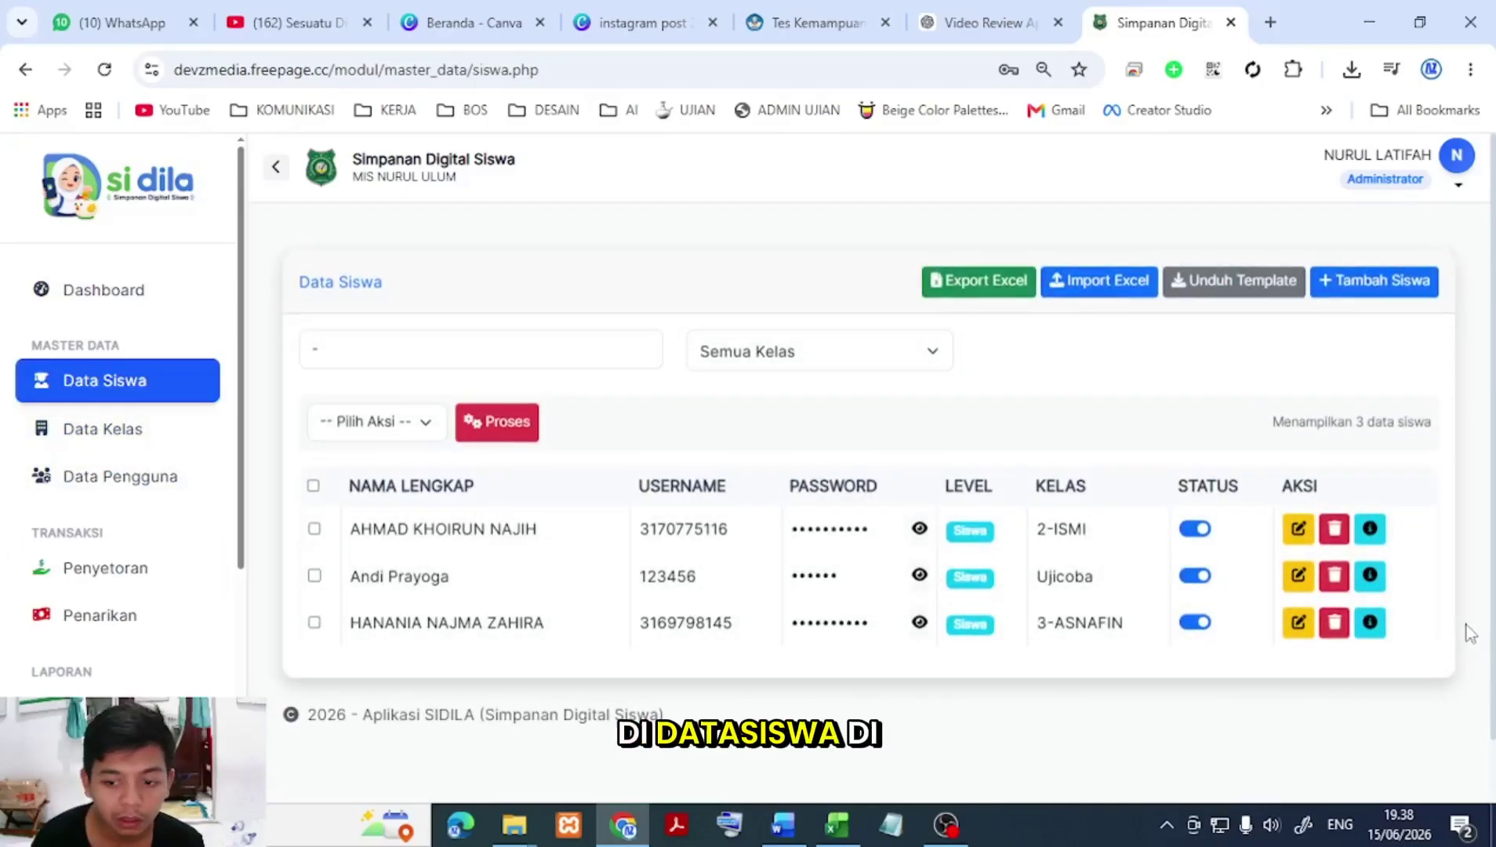
click(1370, 578)
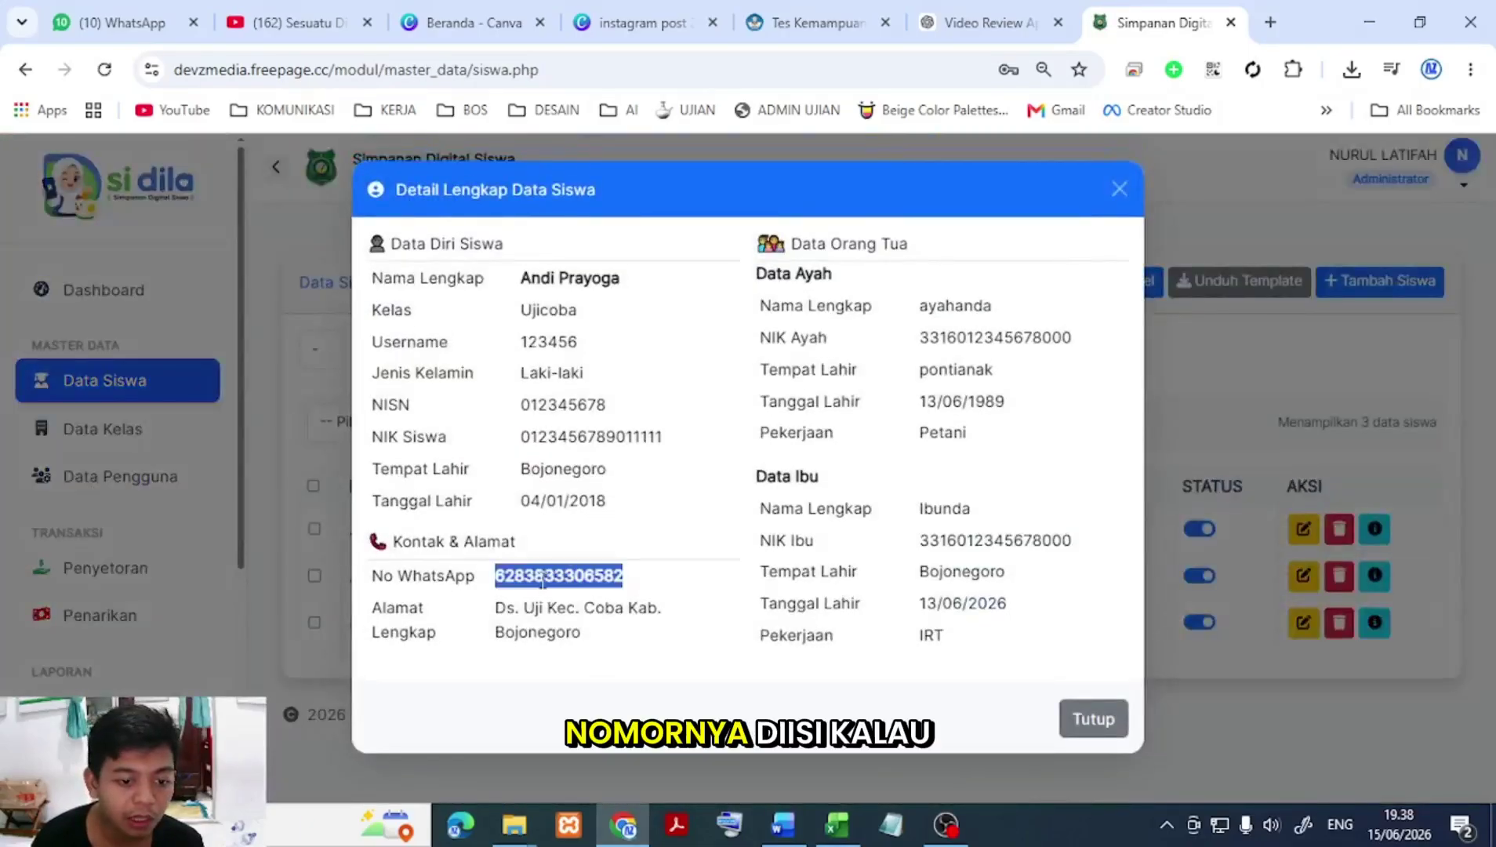
click(1126, 721)
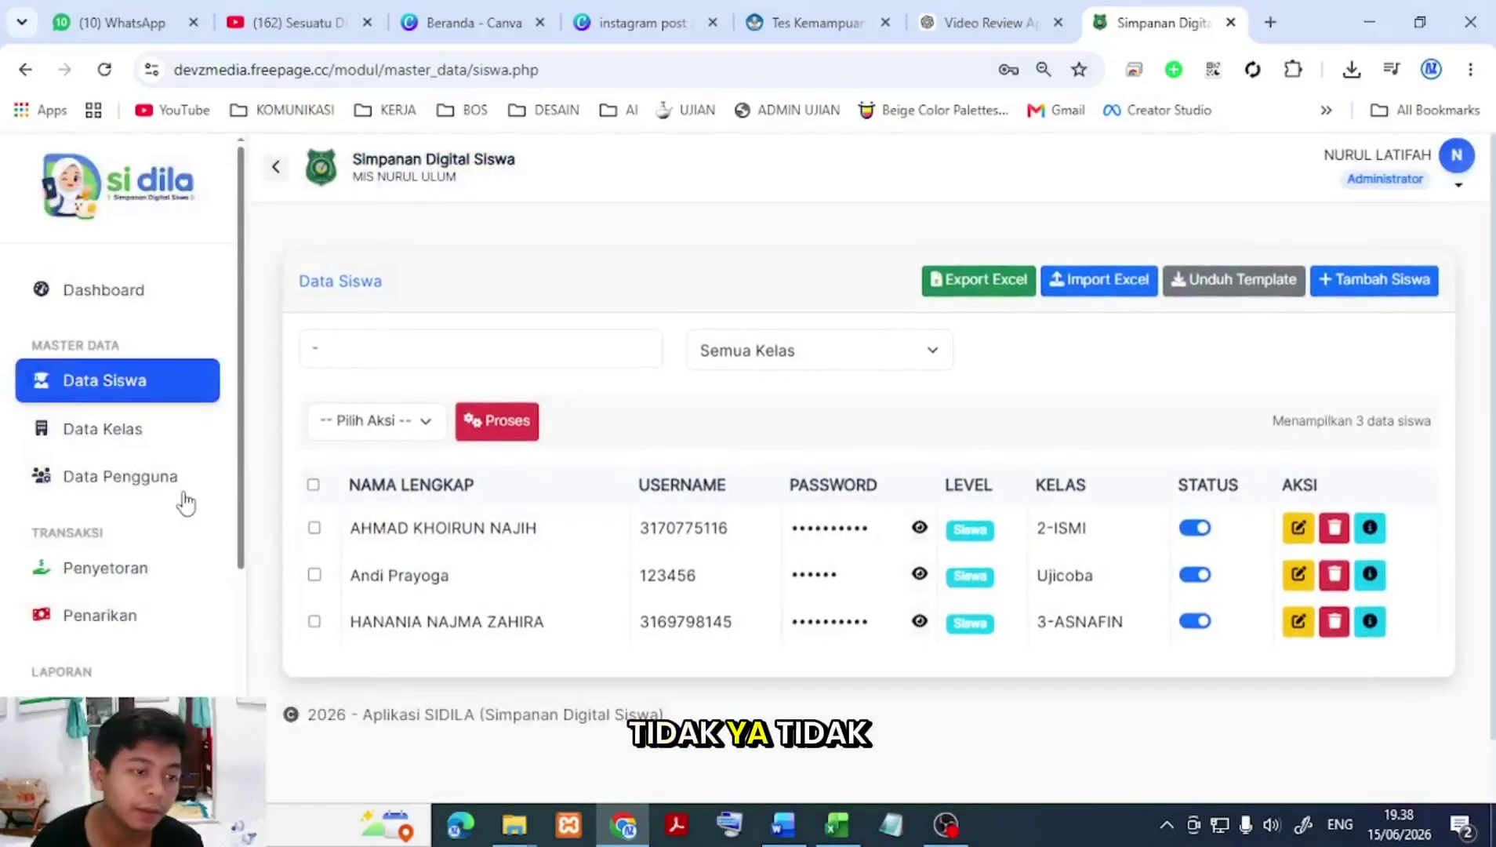
Step: Open the transaction report for Juni 2026, view its PDF print version for all classes, and return to the report
scroll(180, 510, down, 3)
scroll(179, 518, down, 2)
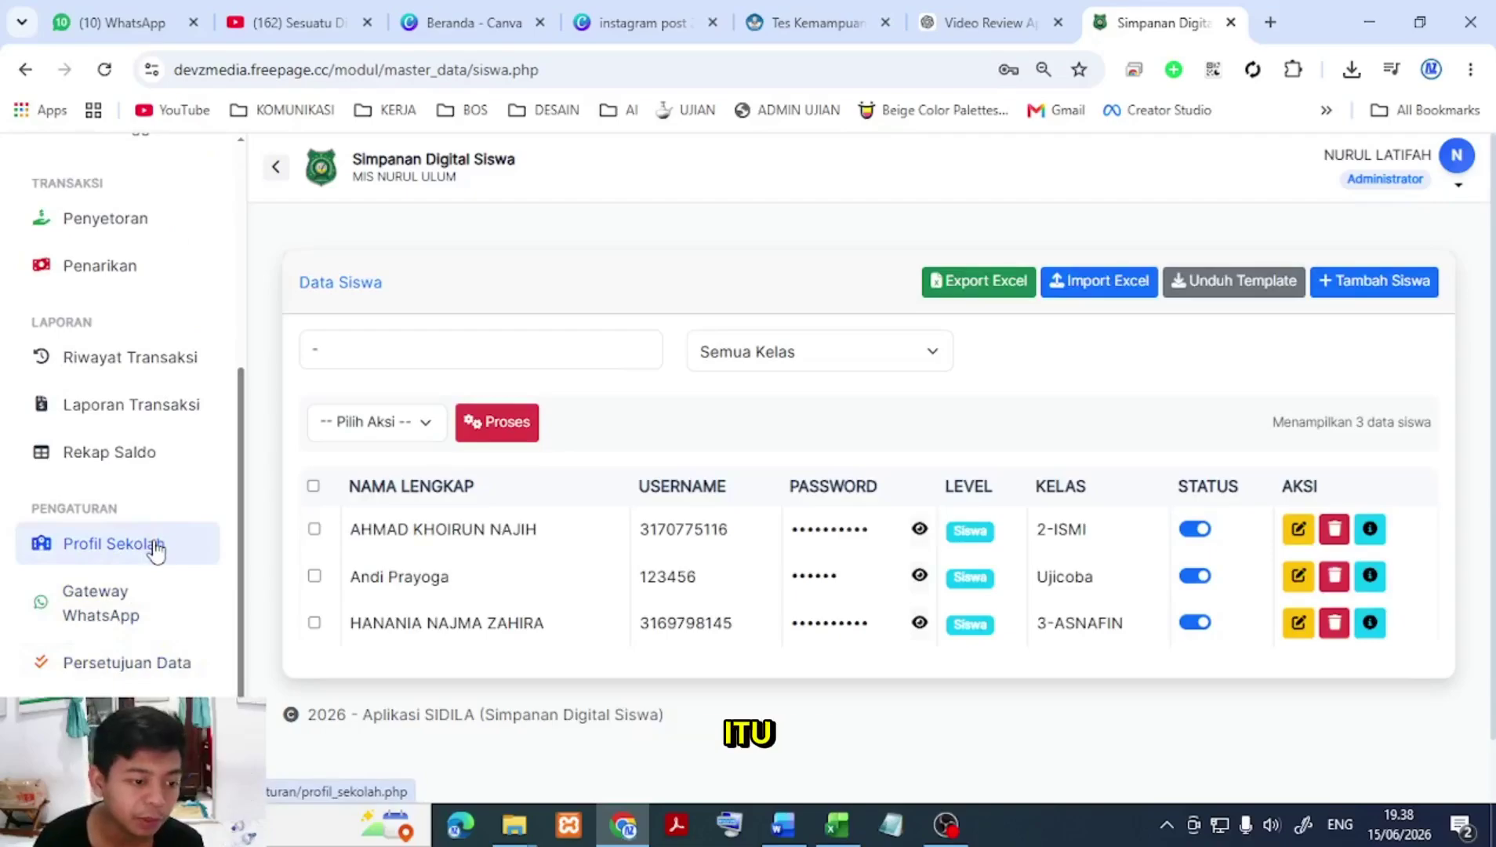
click(132, 409)
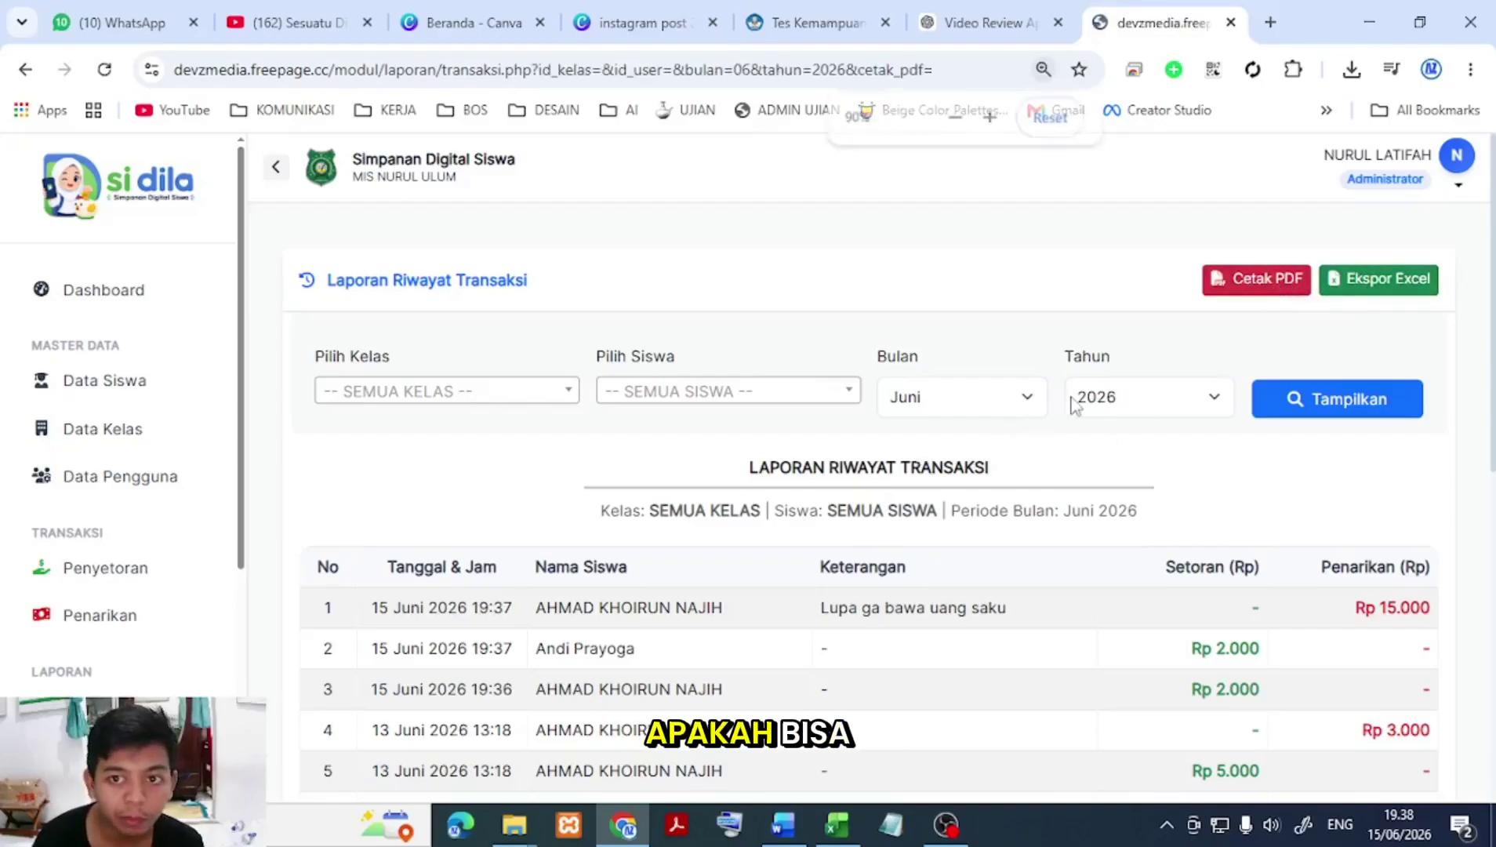
scroll(941, 502, down, 5)
scroll(1072, 390, up, 5)
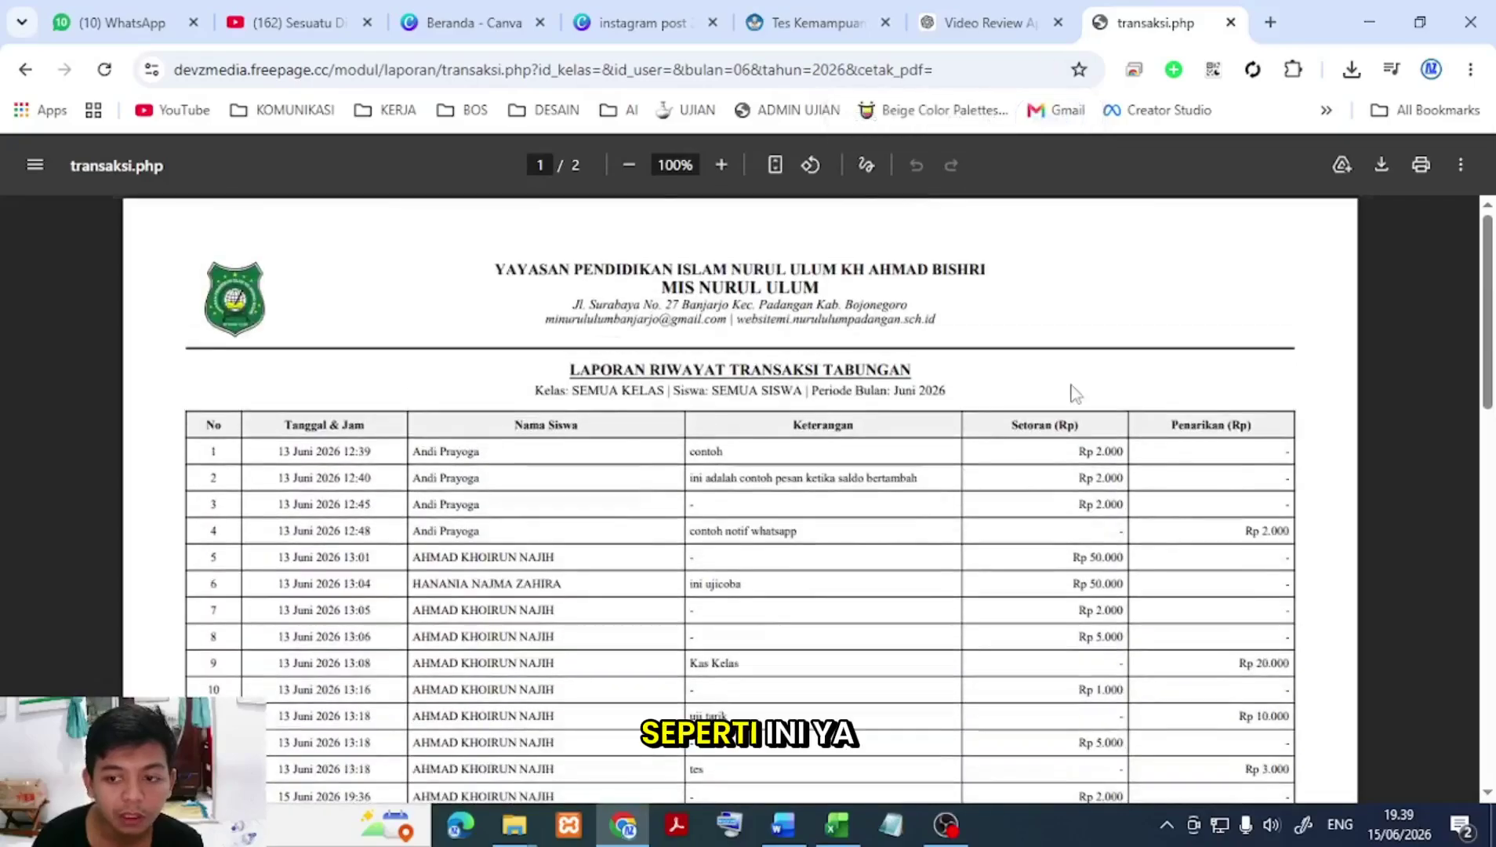
scroll(363, 367, down, 2)
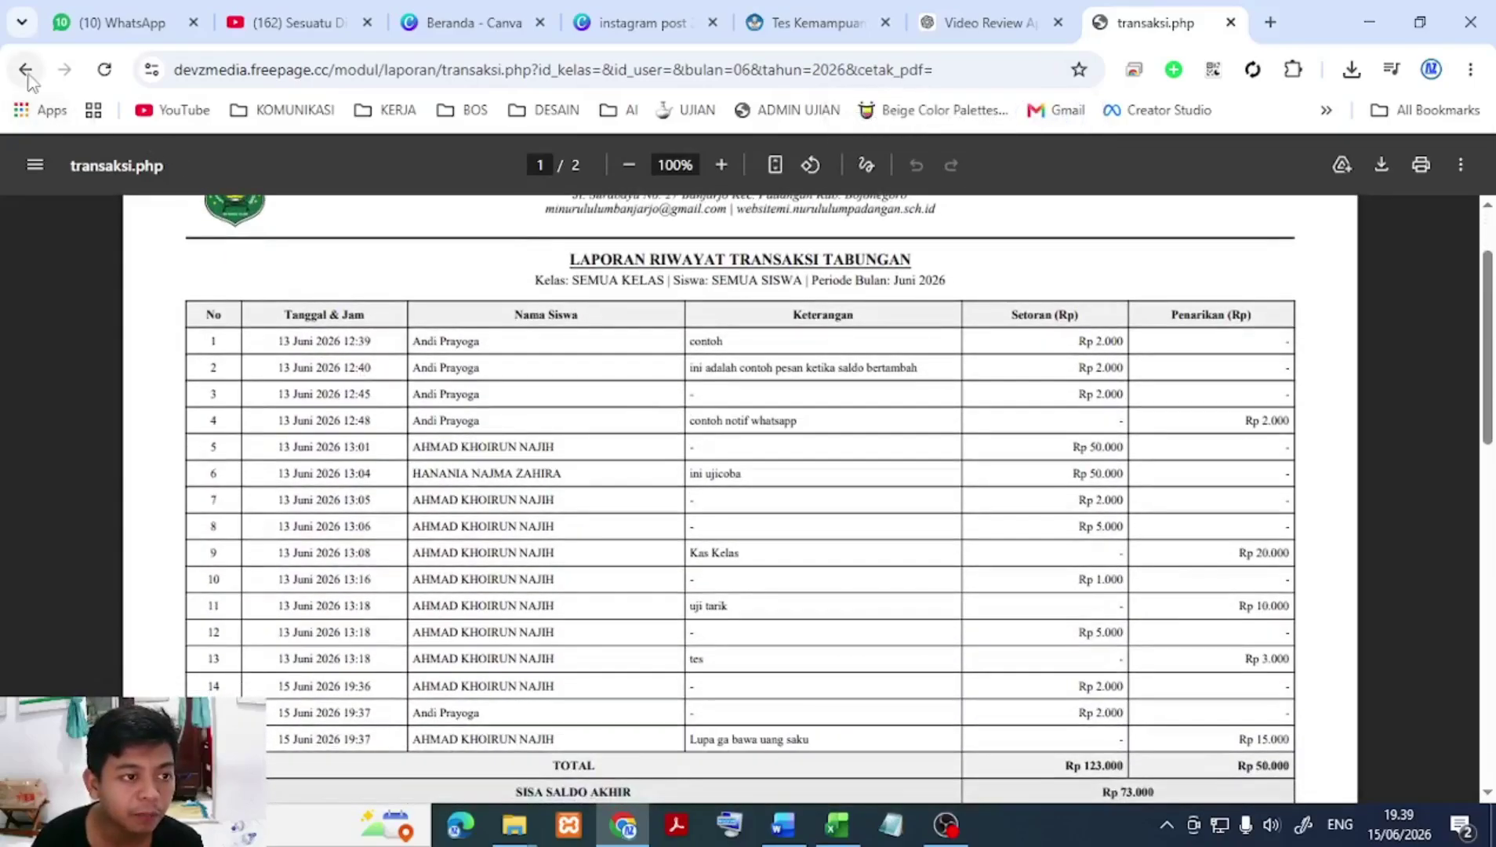
click(26, 70)
scroll(870, 558, down, 4)
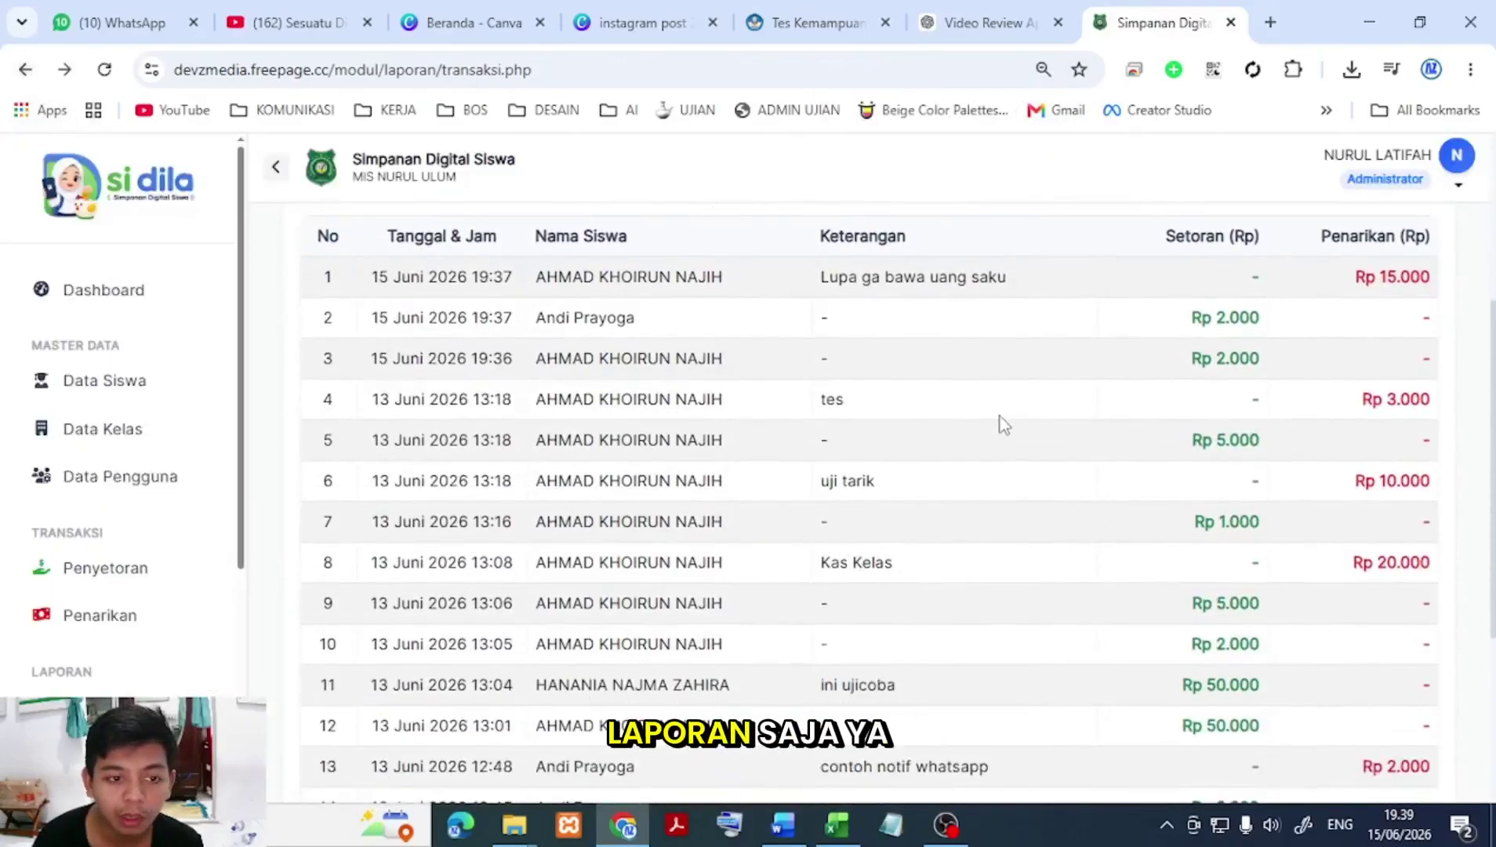
Step: Finish looking through the transaction report, and view the balance recapitulation (Rekap Saldo) for all classes
scroll(1004, 424, up, 1)
scroll(151, 584, down, 3)
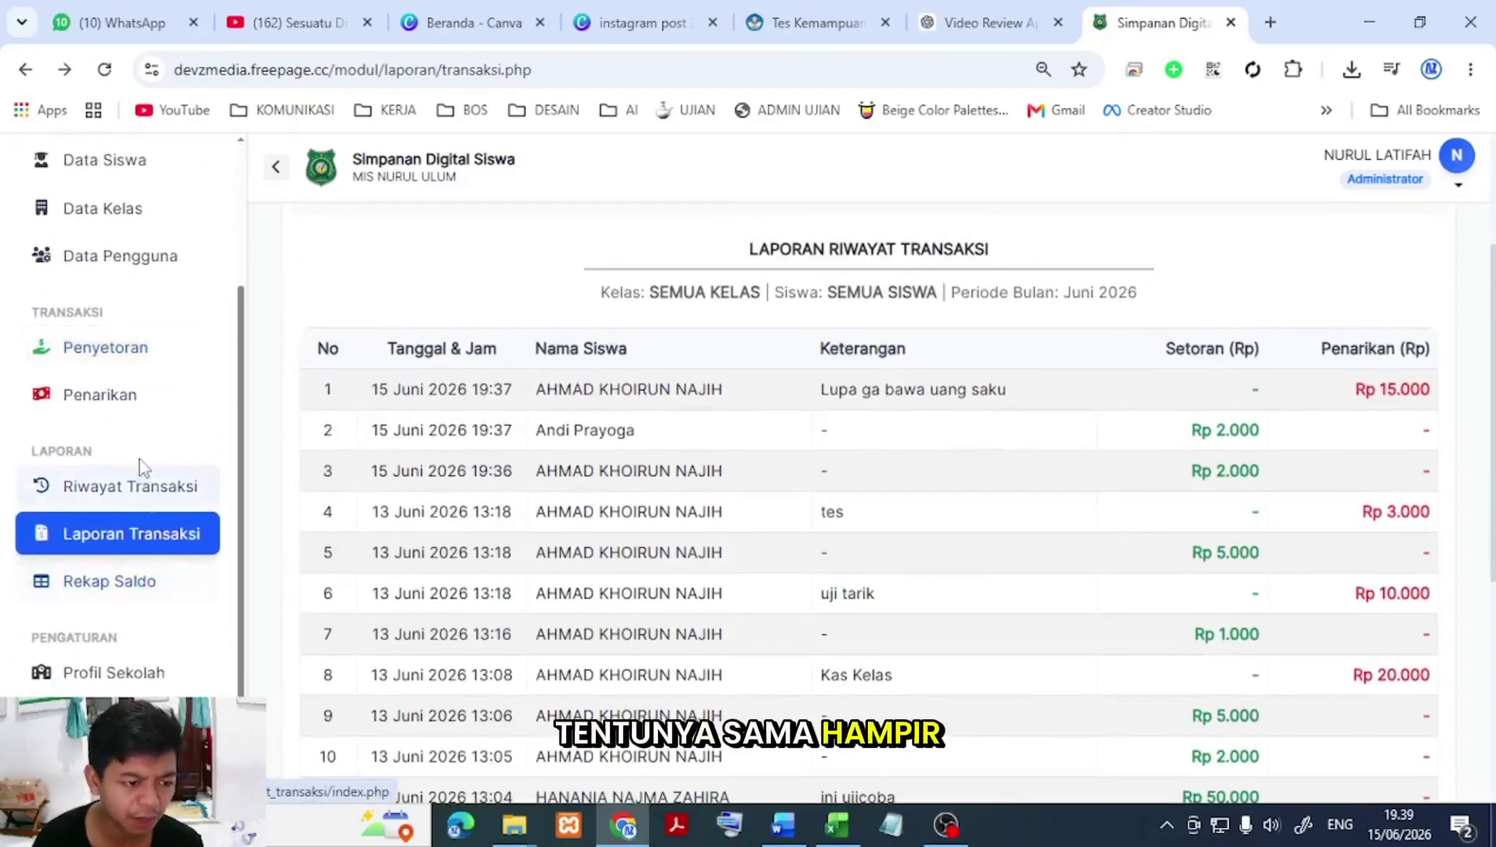
click(133, 591)
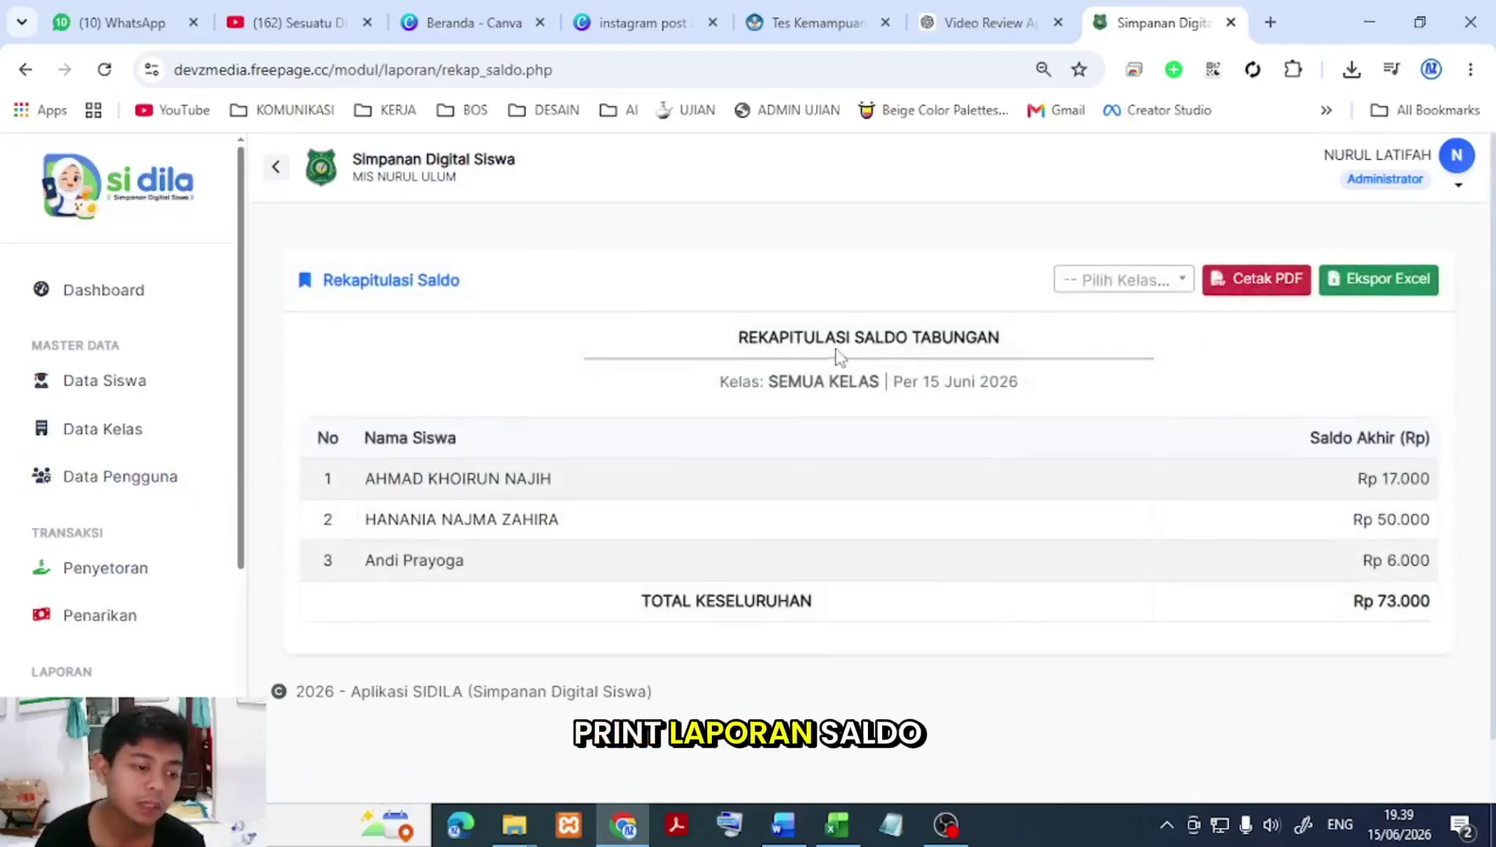
scroll(795, 515, down, 1)
scroll(925, 408, up, 1)
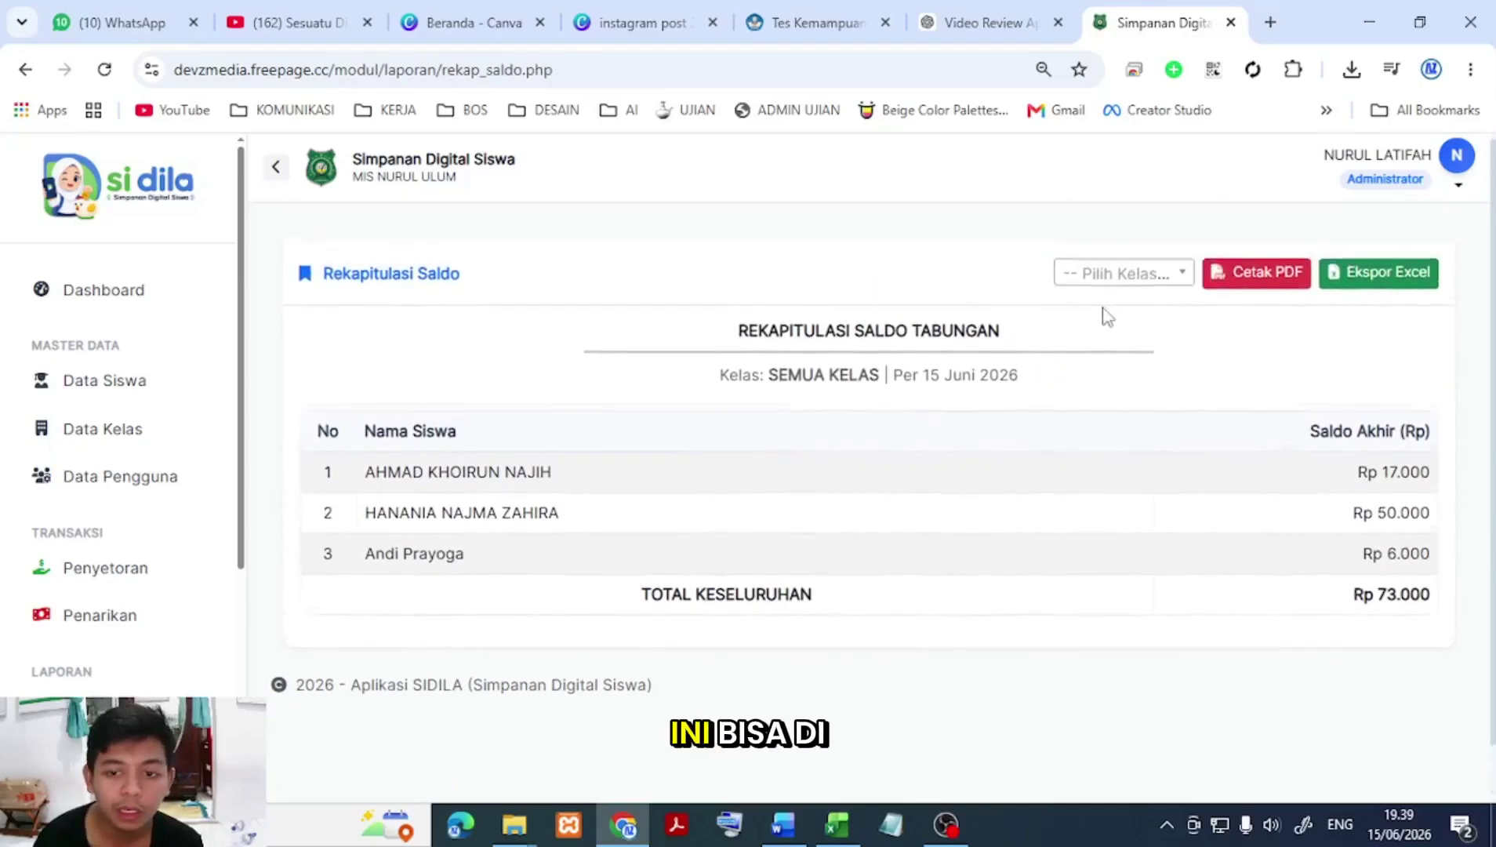
Step: Filter the savings balance recapitulation by class Ujicoba
click(1119, 298)
click(1119, 298)
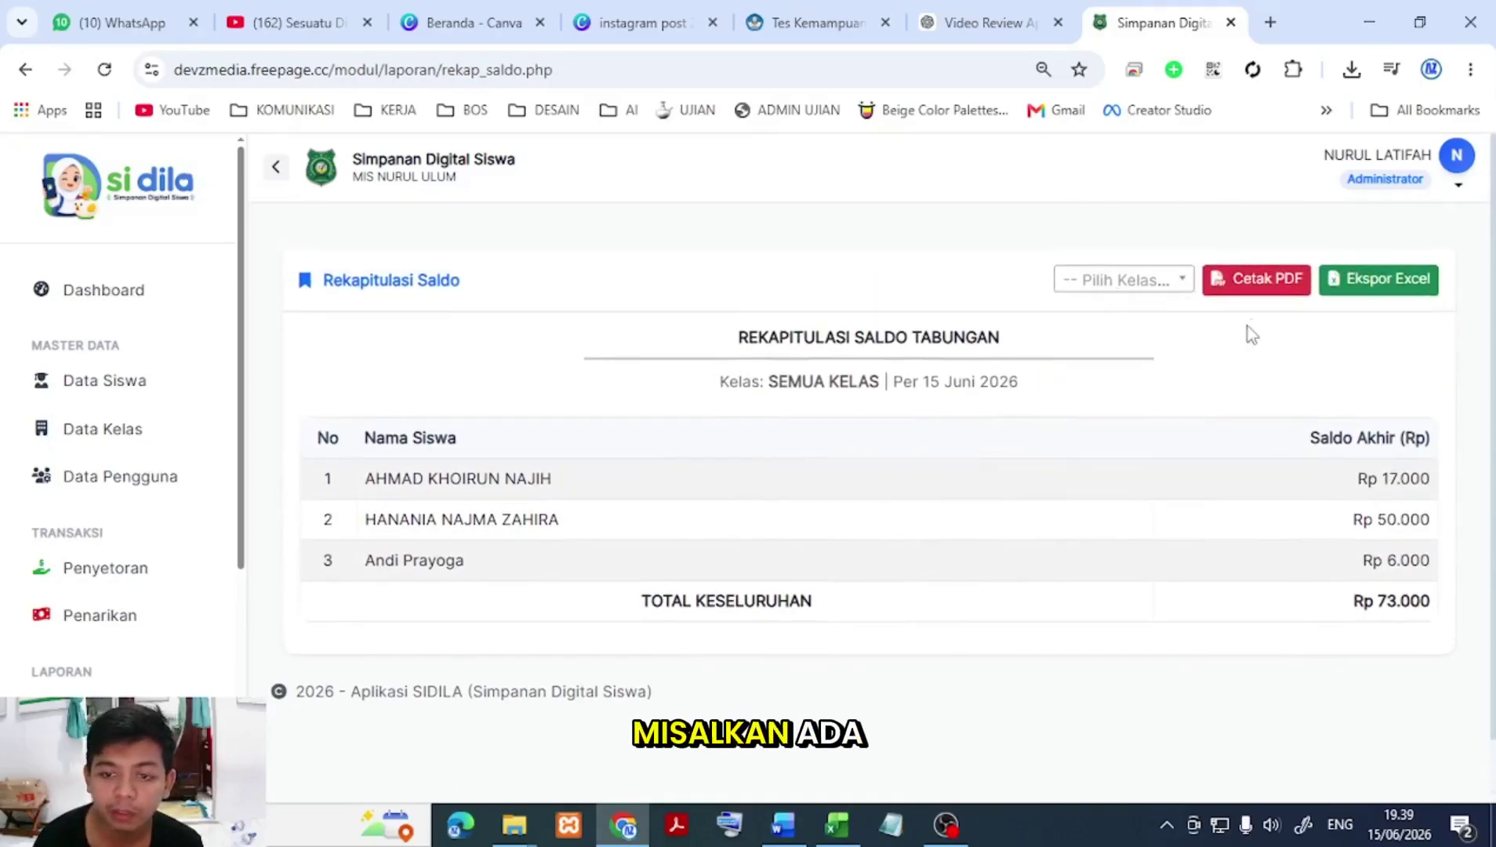
click(1105, 287)
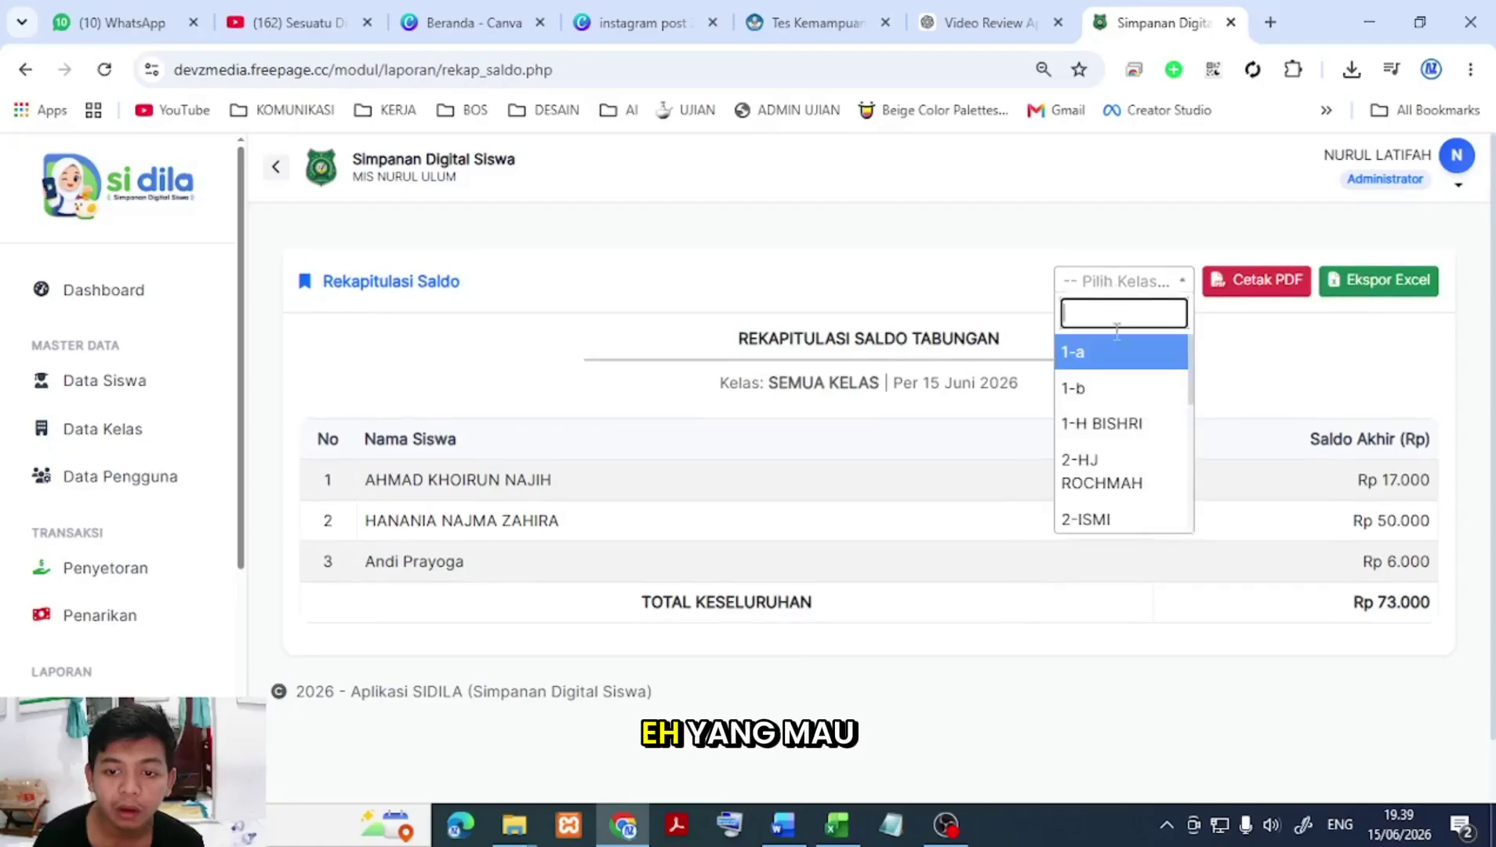
click(1117, 351)
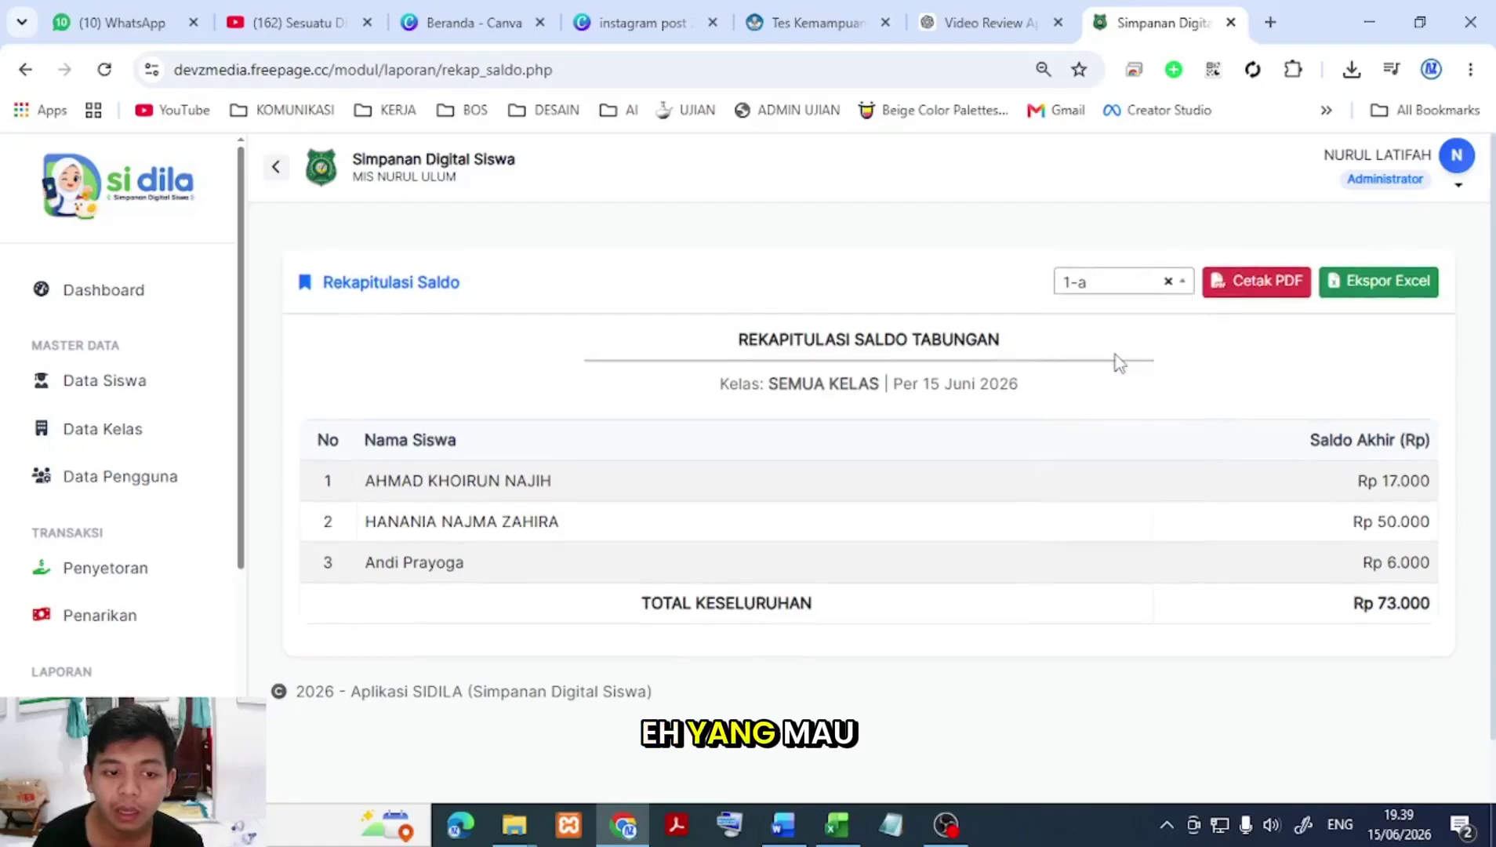
click(1151, 284)
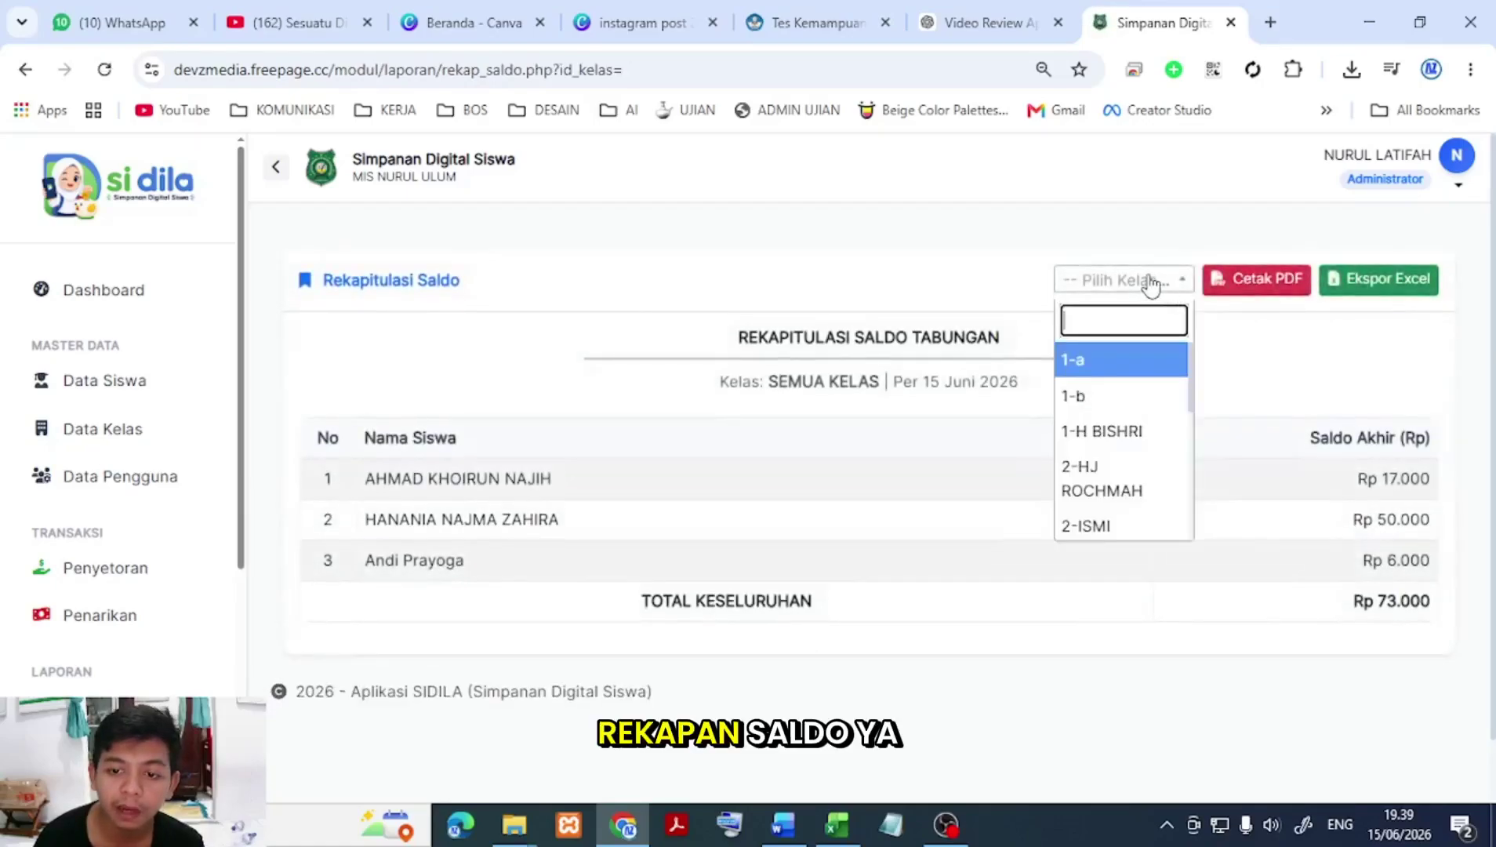
scroll(1086, 506, down, 3)
scroll(1086, 505, down, 2)
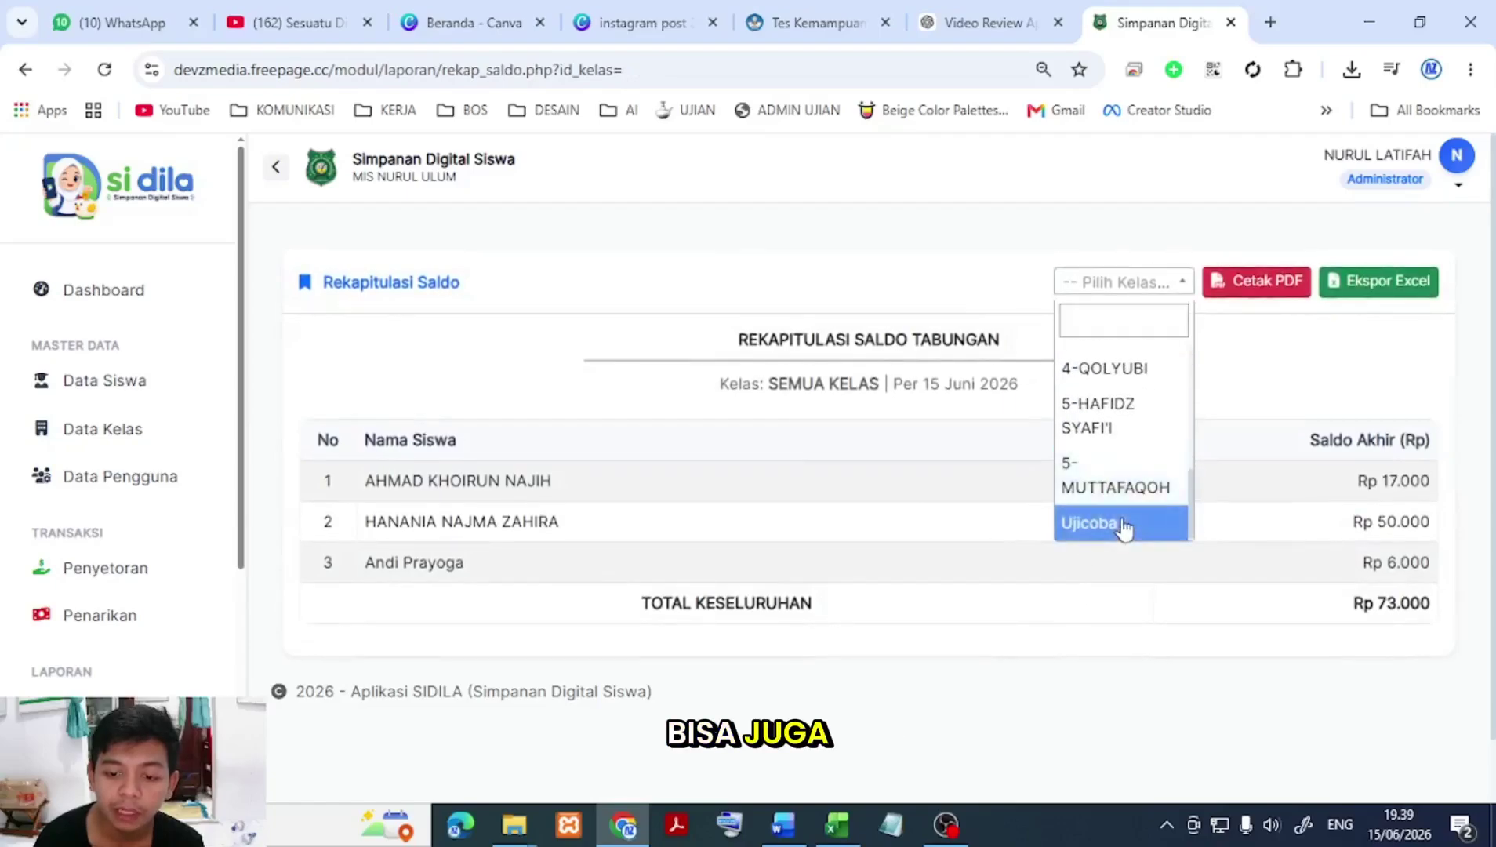
click(1122, 524)
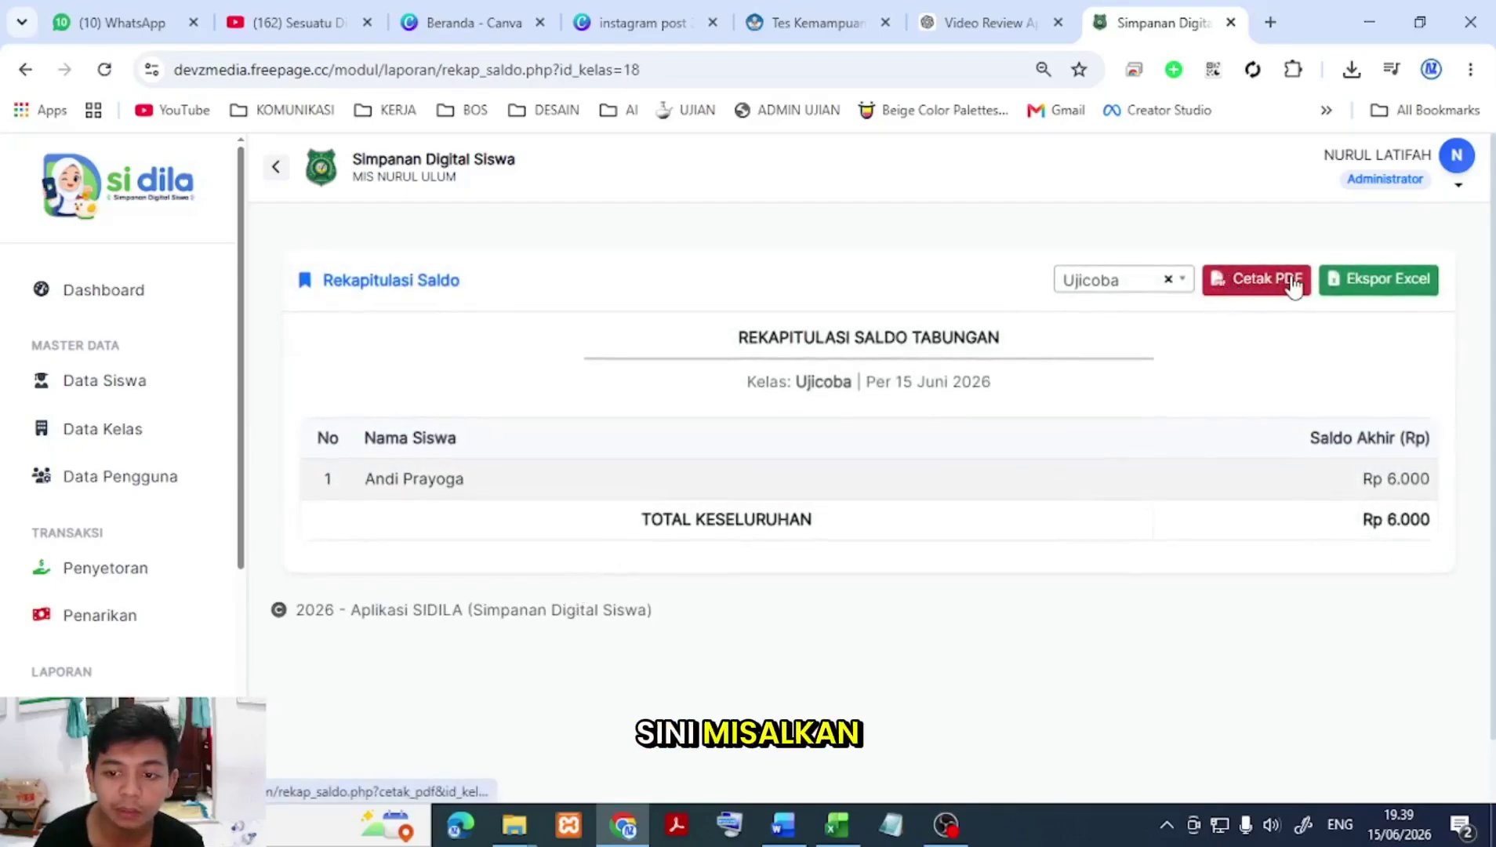
Step: View the PDF print version of the Ujicoba balance recapitulation and return to the recapitulation page
click(1266, 279)
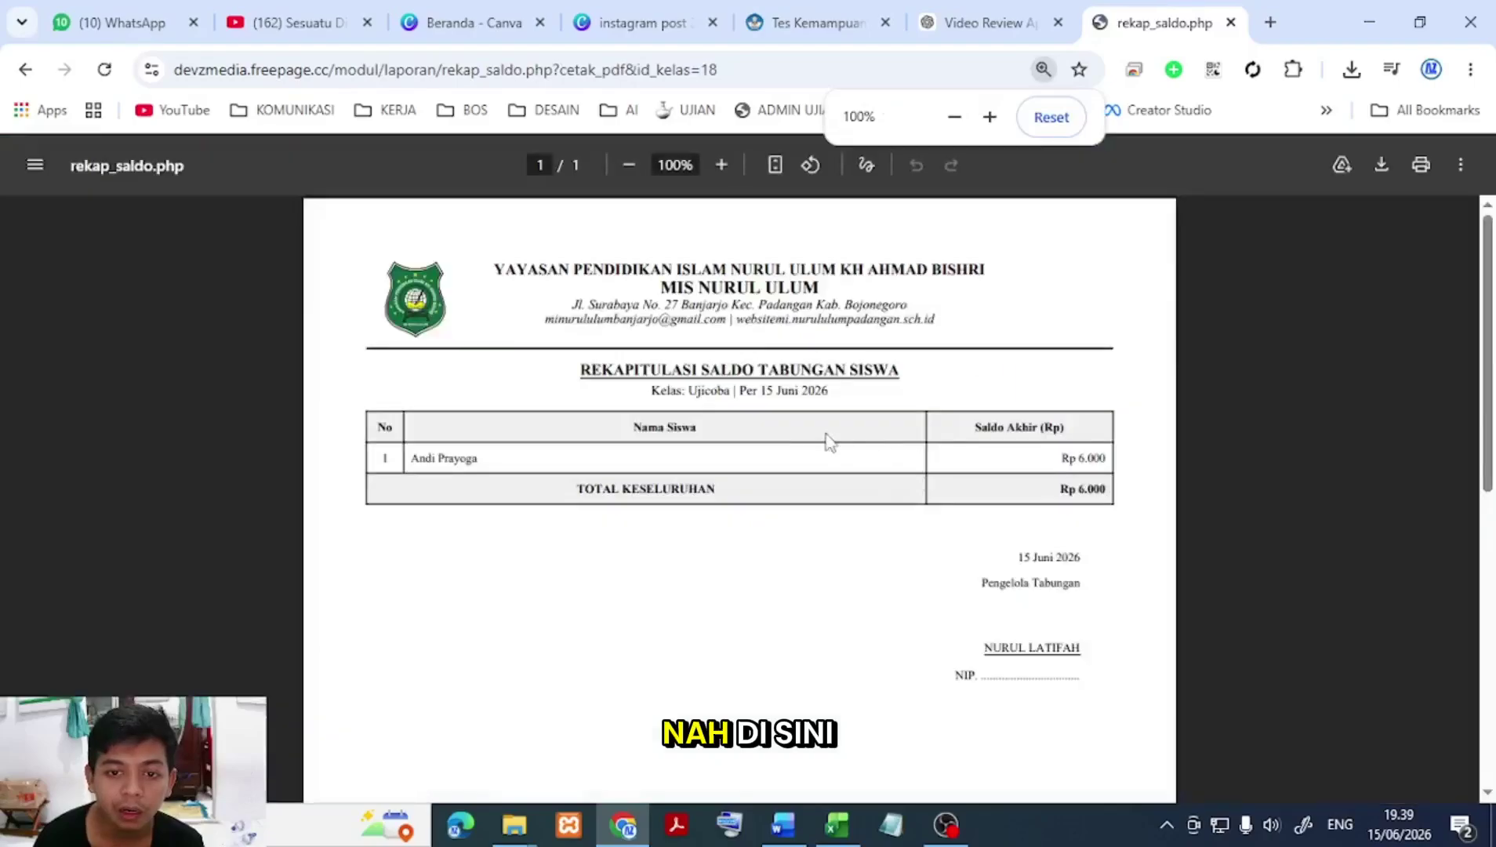
scroll(872, 471, down, 4)
scroll(898, 571, up, 4)
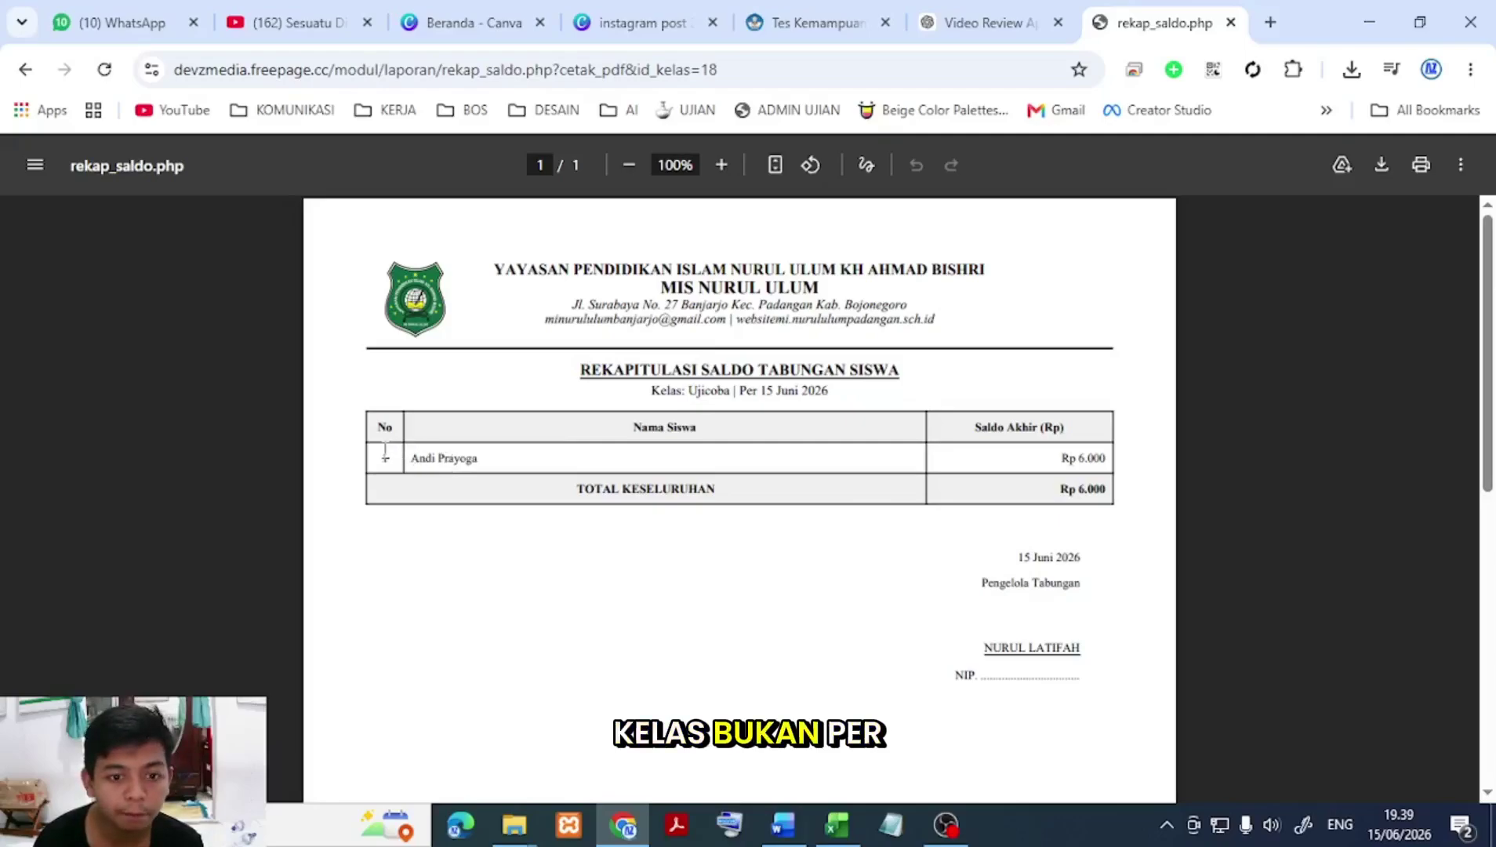
click(549, 453)
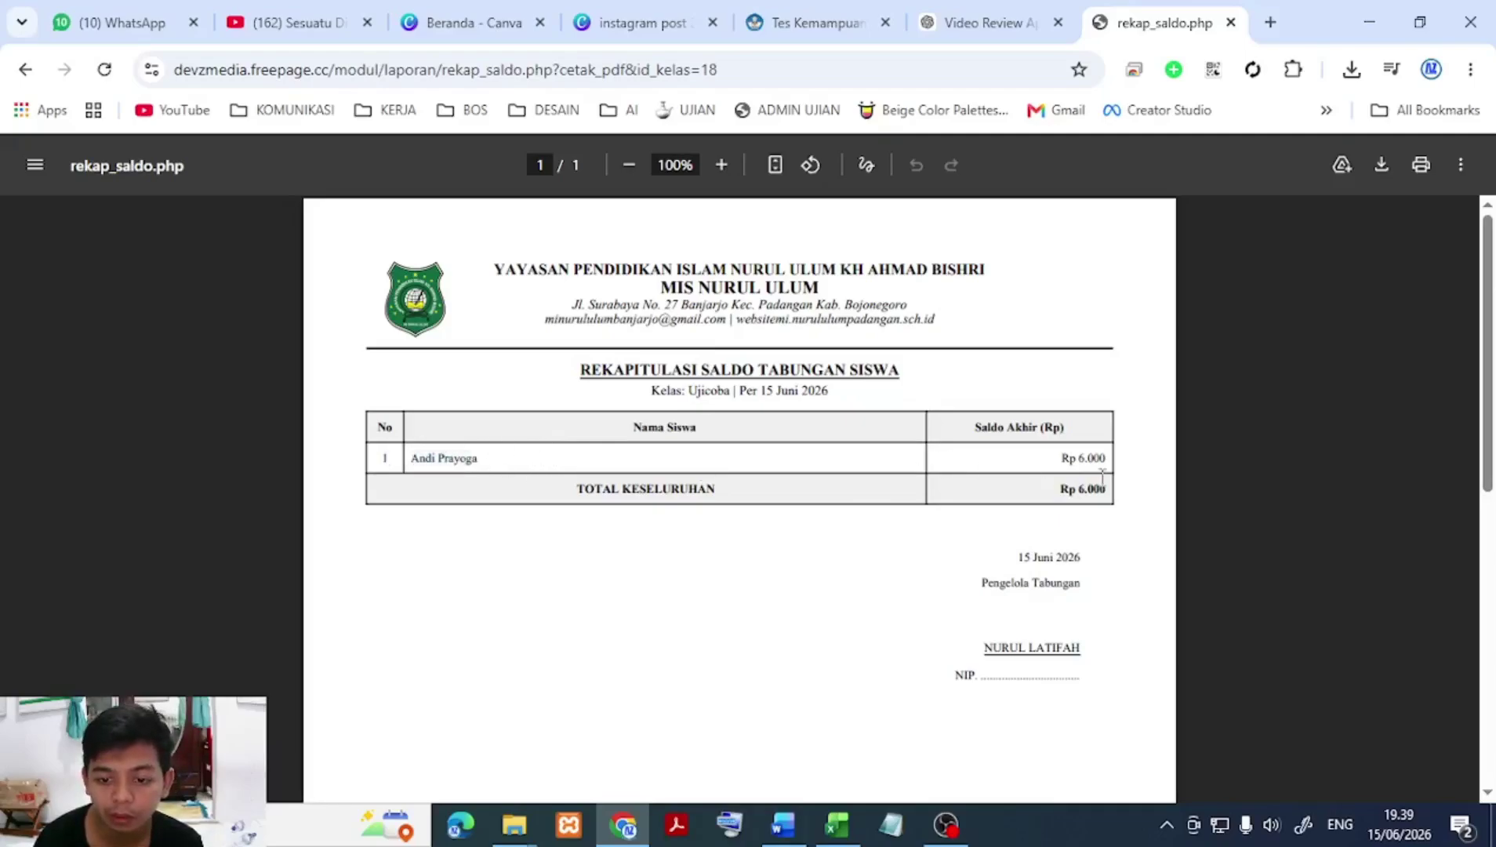
scroll(788, 462, down, 5)
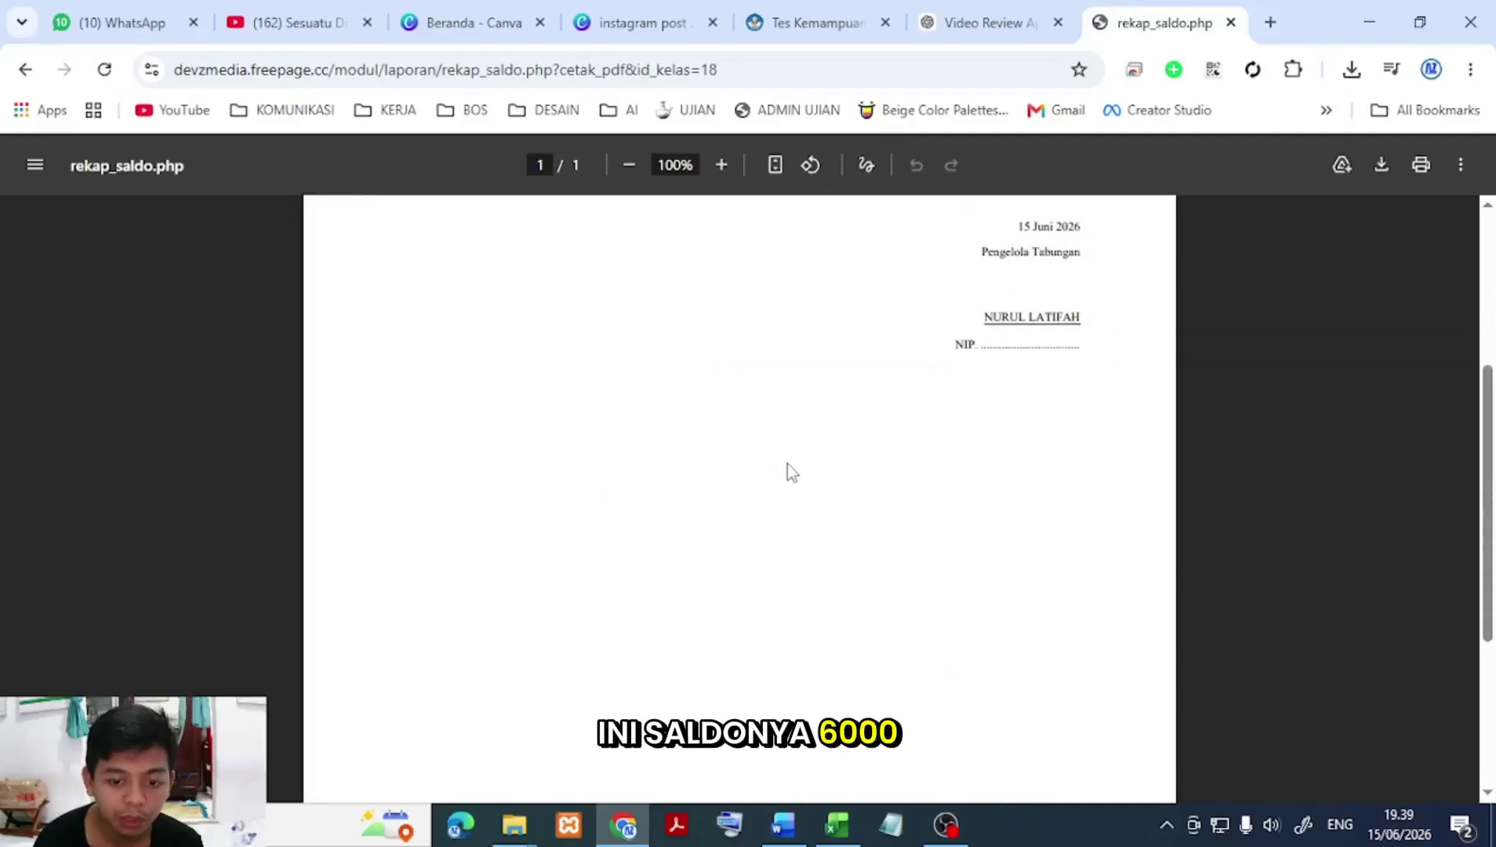
scroll(820, 501, up, 3)
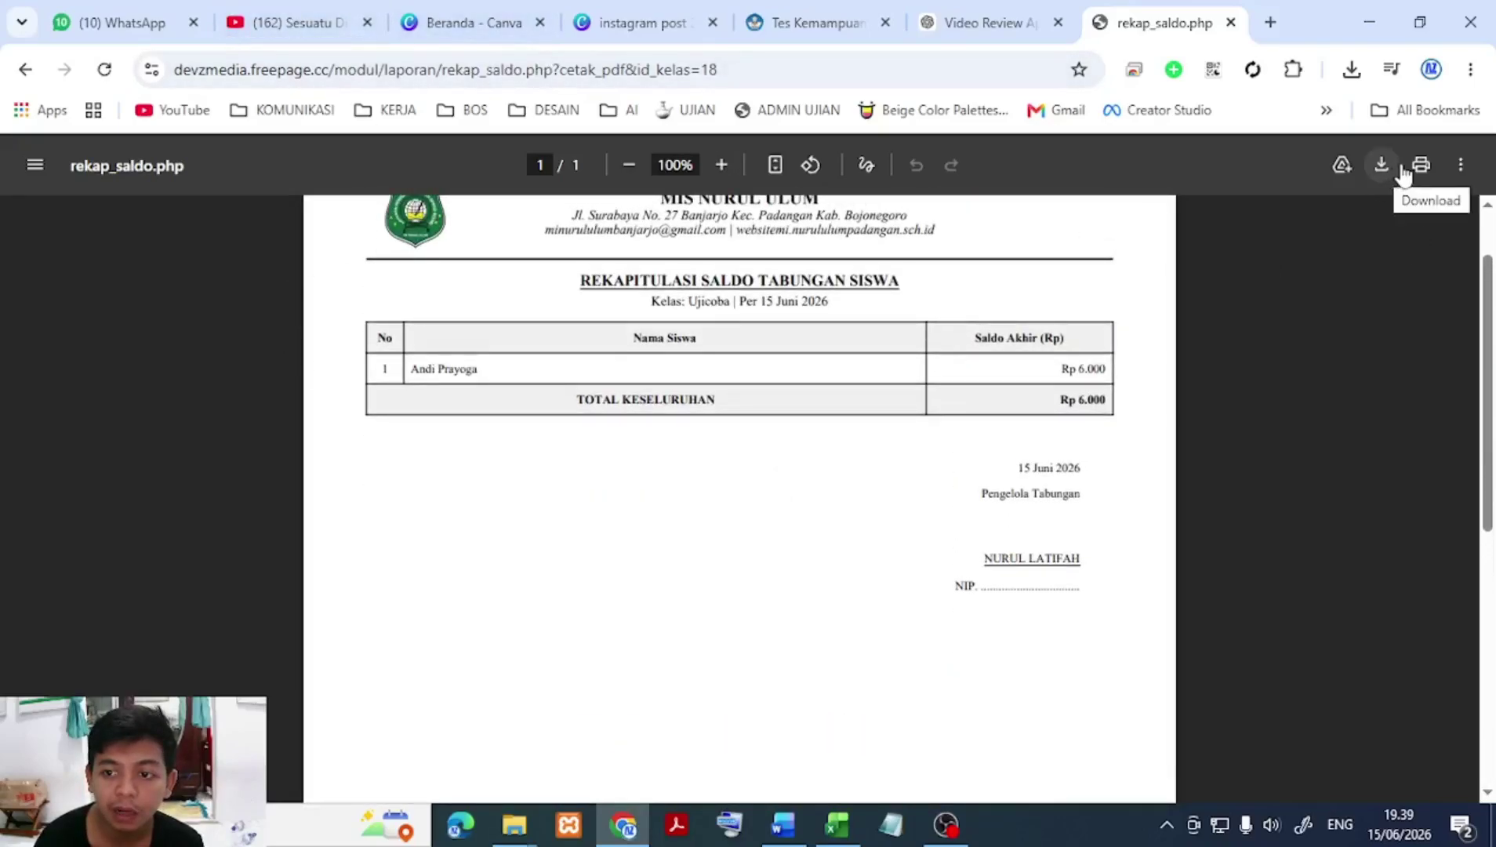
click(25, 69)
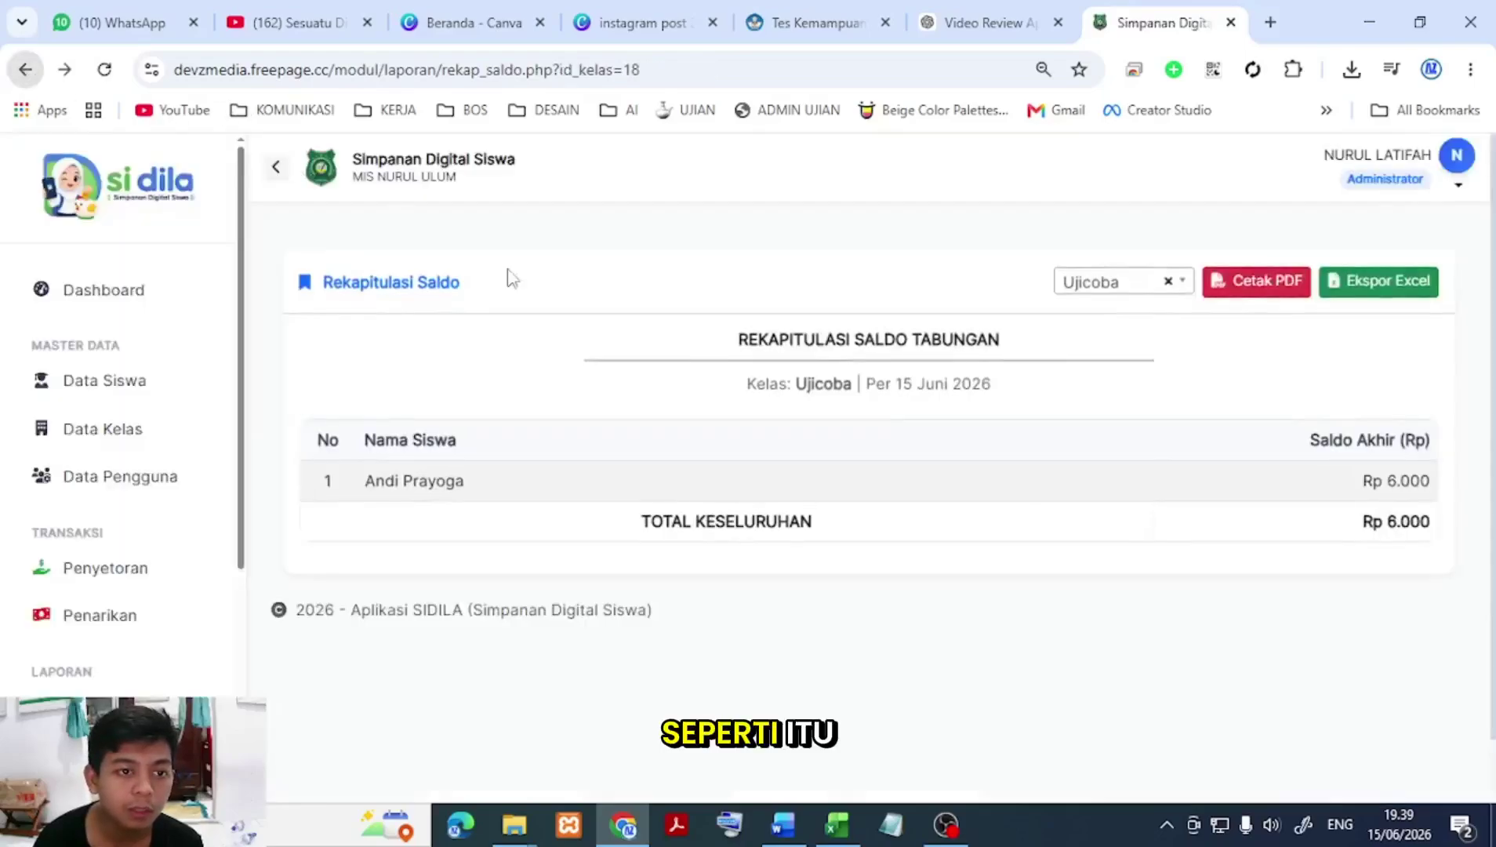
Step: Open the school profile settings and view the school name and application name fields without changing them
scroll(179, 593, down, 2)
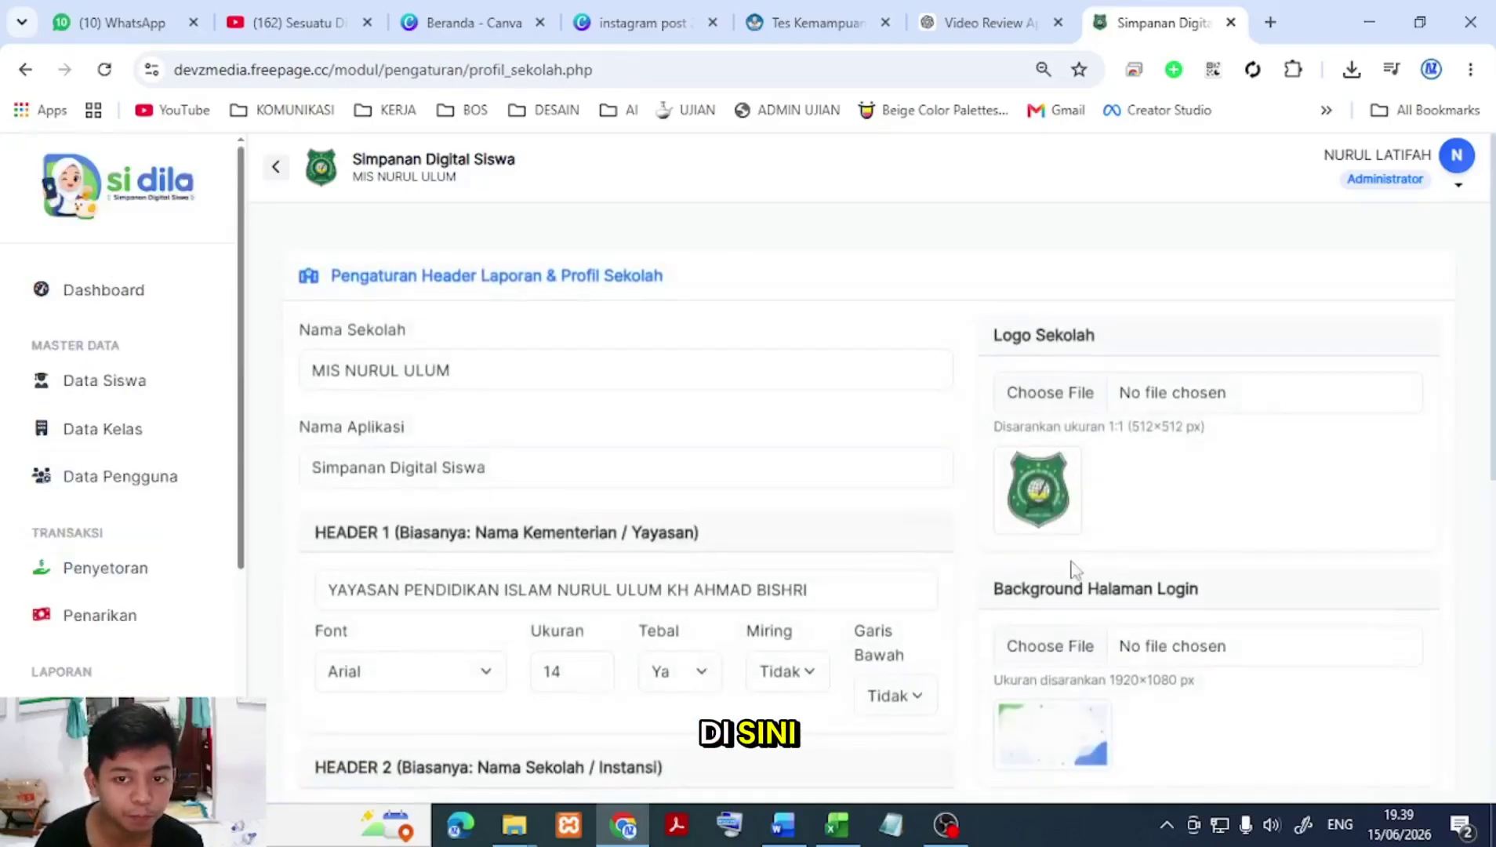
click(514, 382)
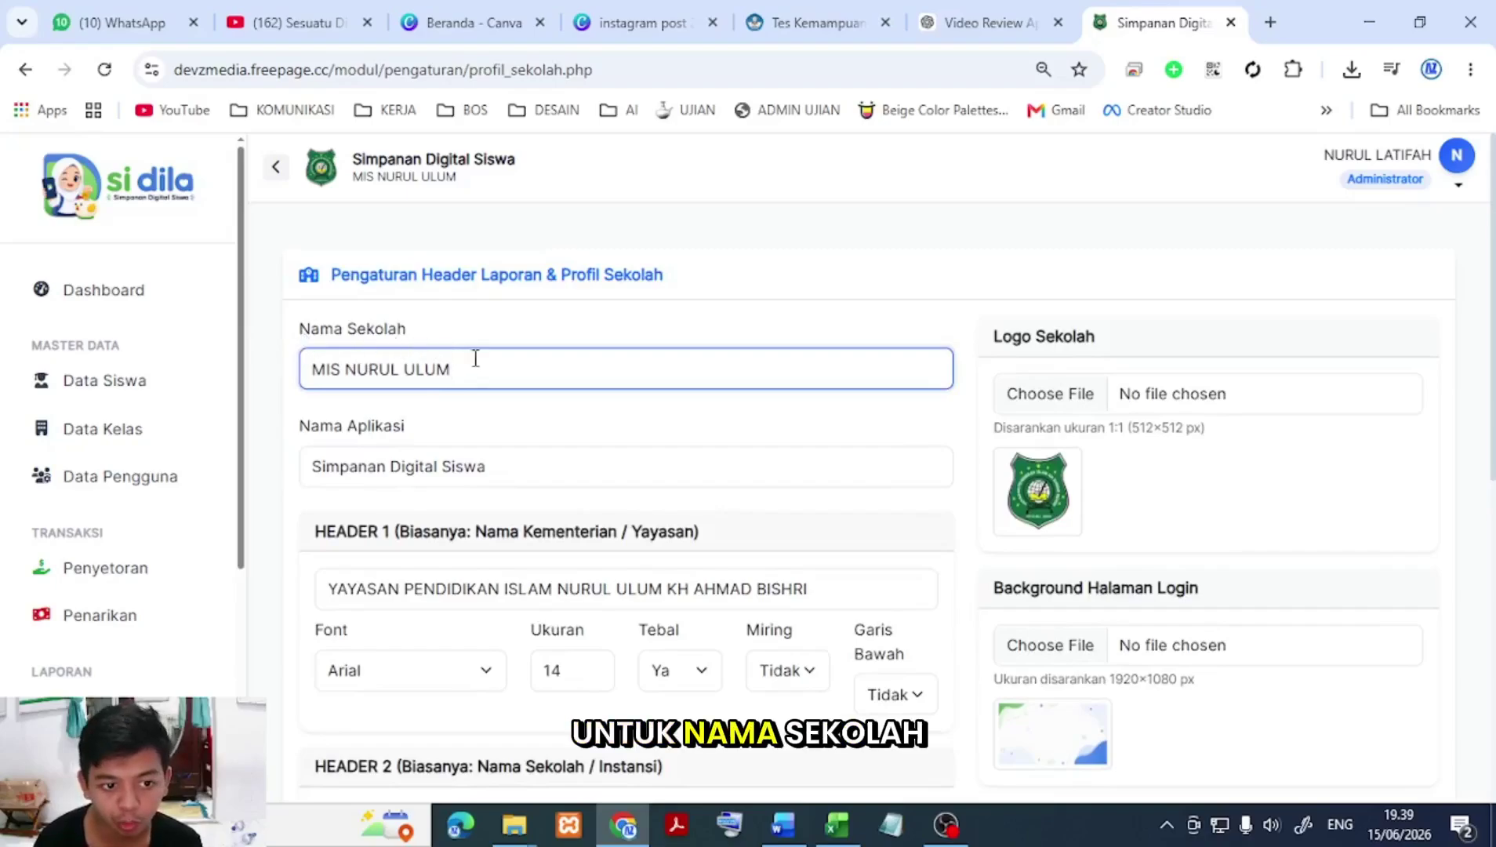
click(514, 468)
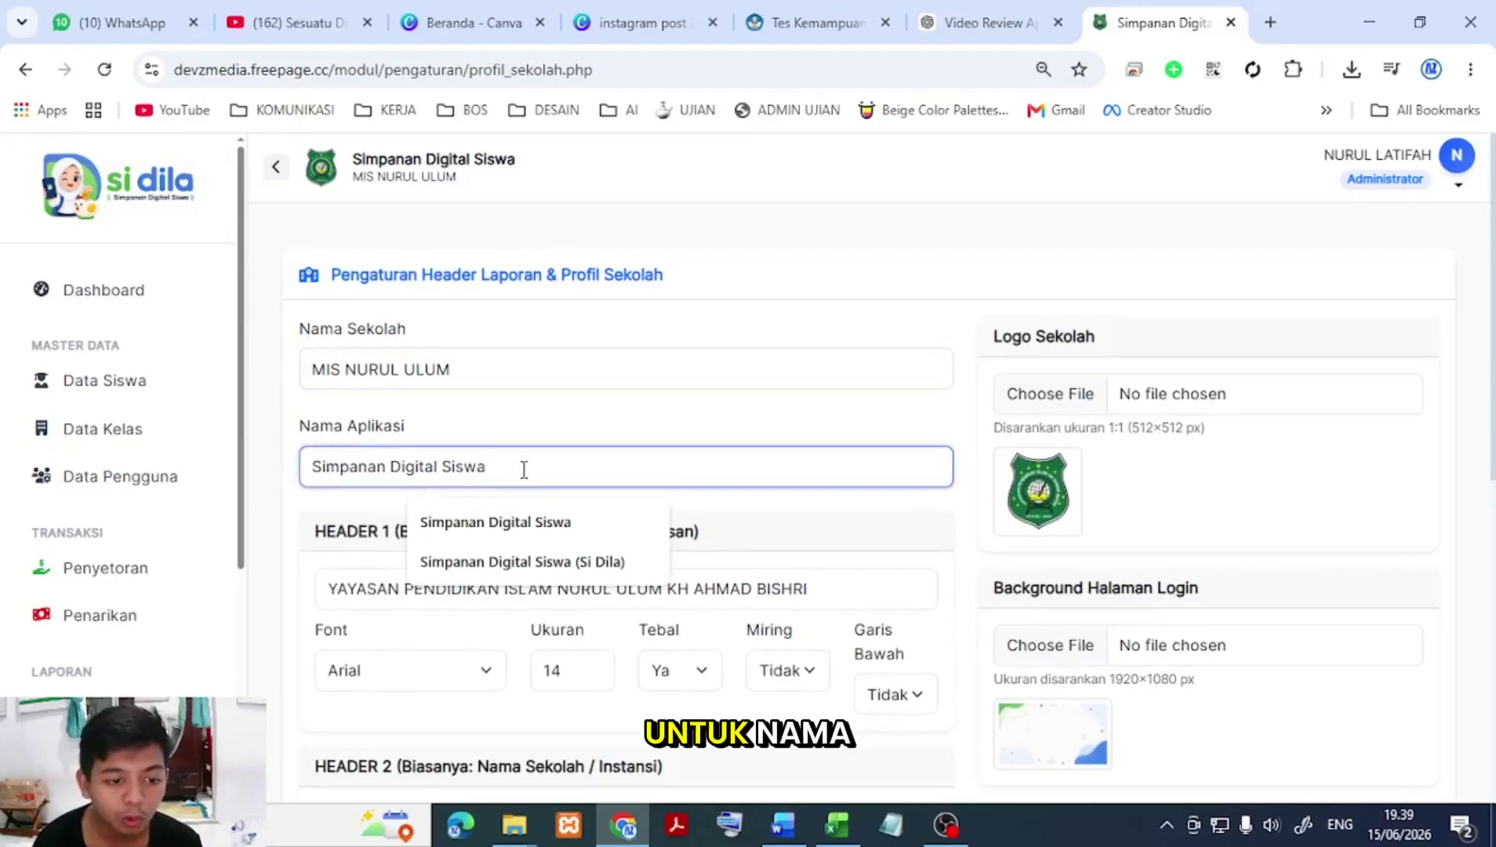
click(308, 473)
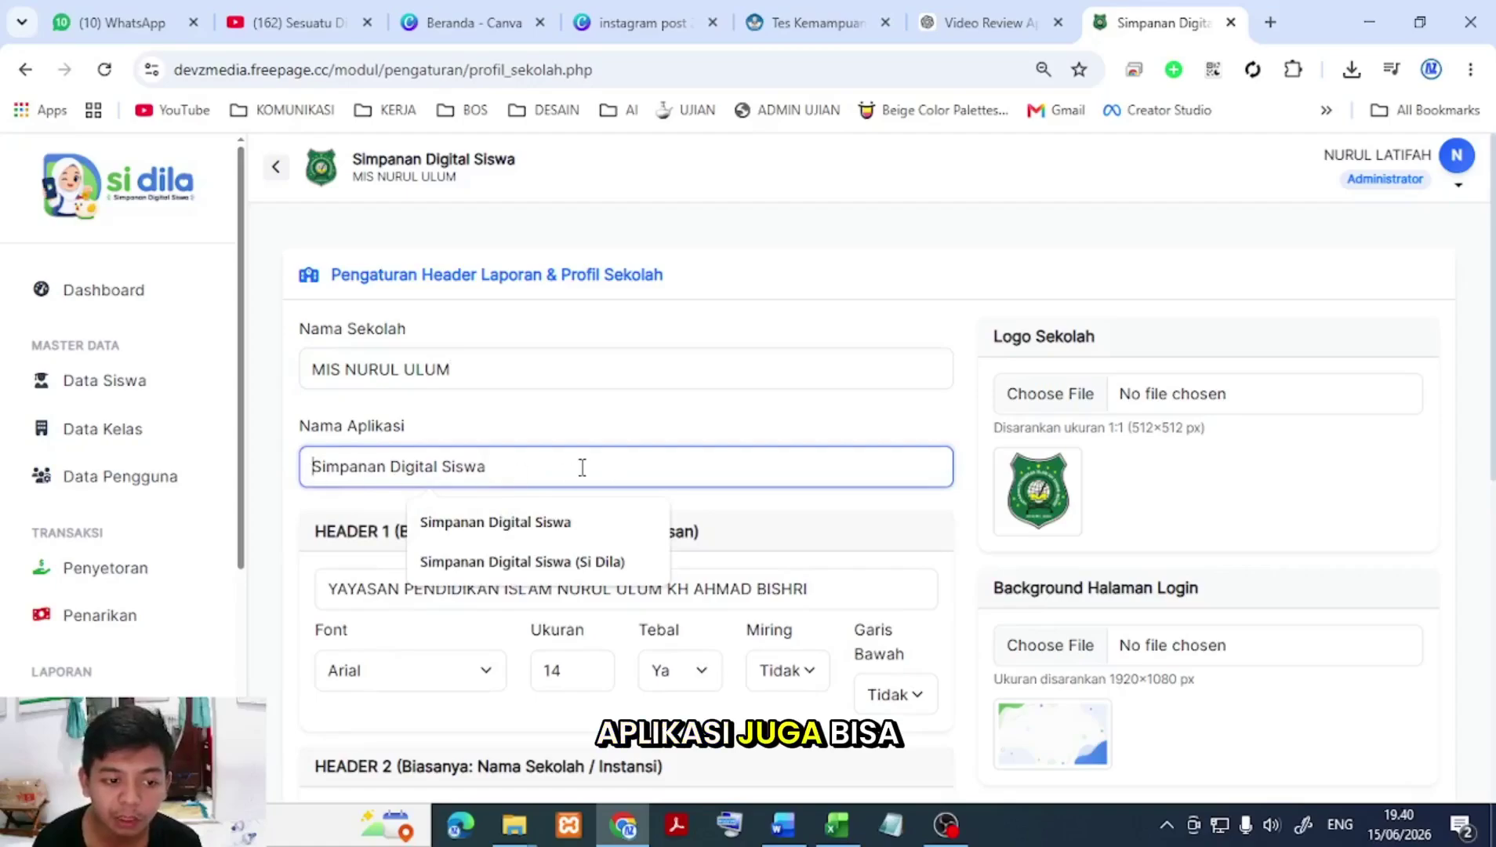
drag(325, 482, 287, 501)
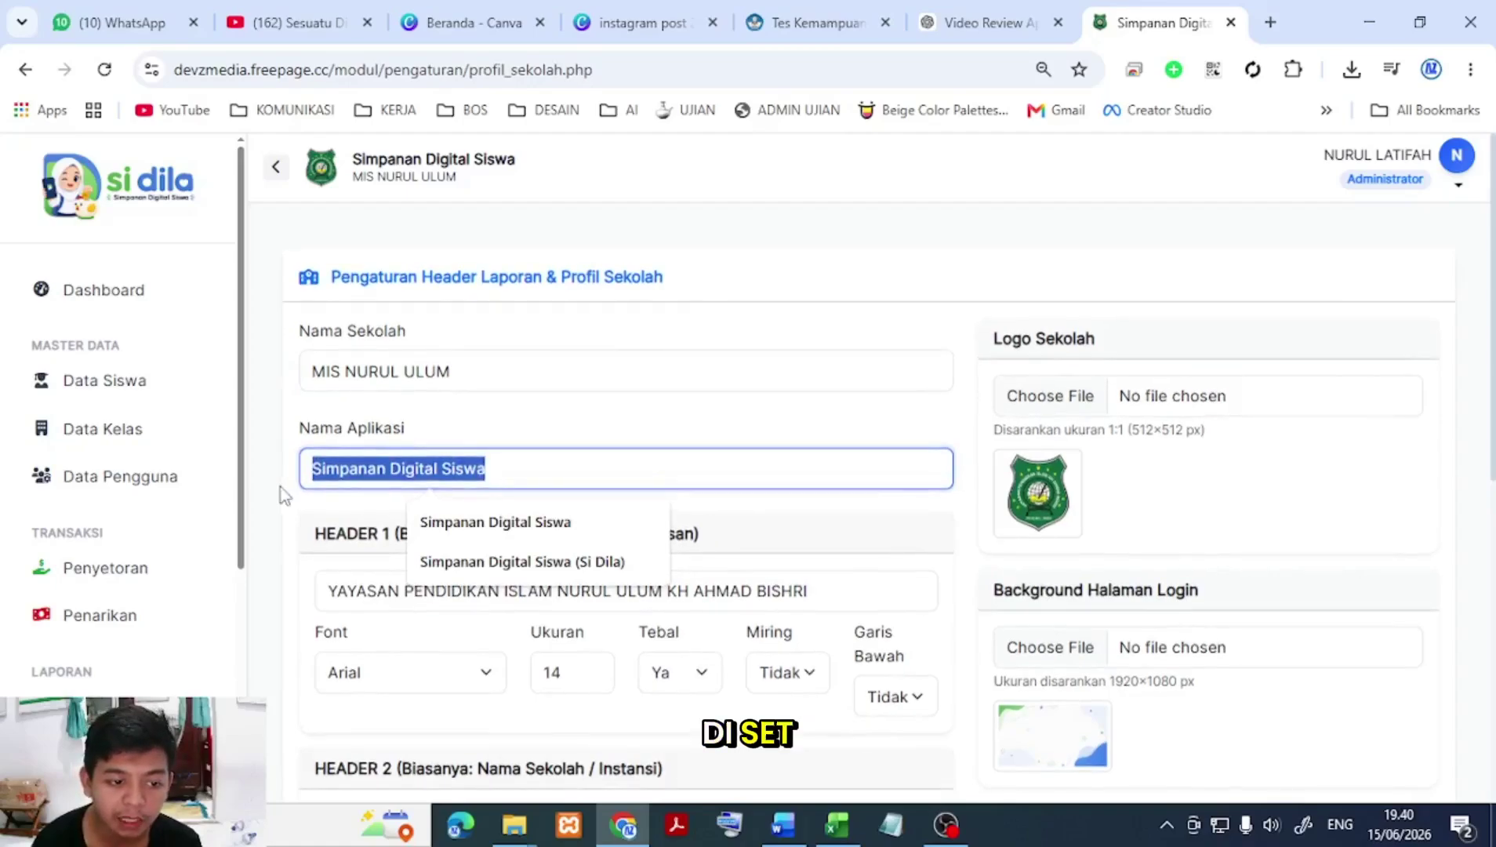
click(504, 476)
click(506, 421)
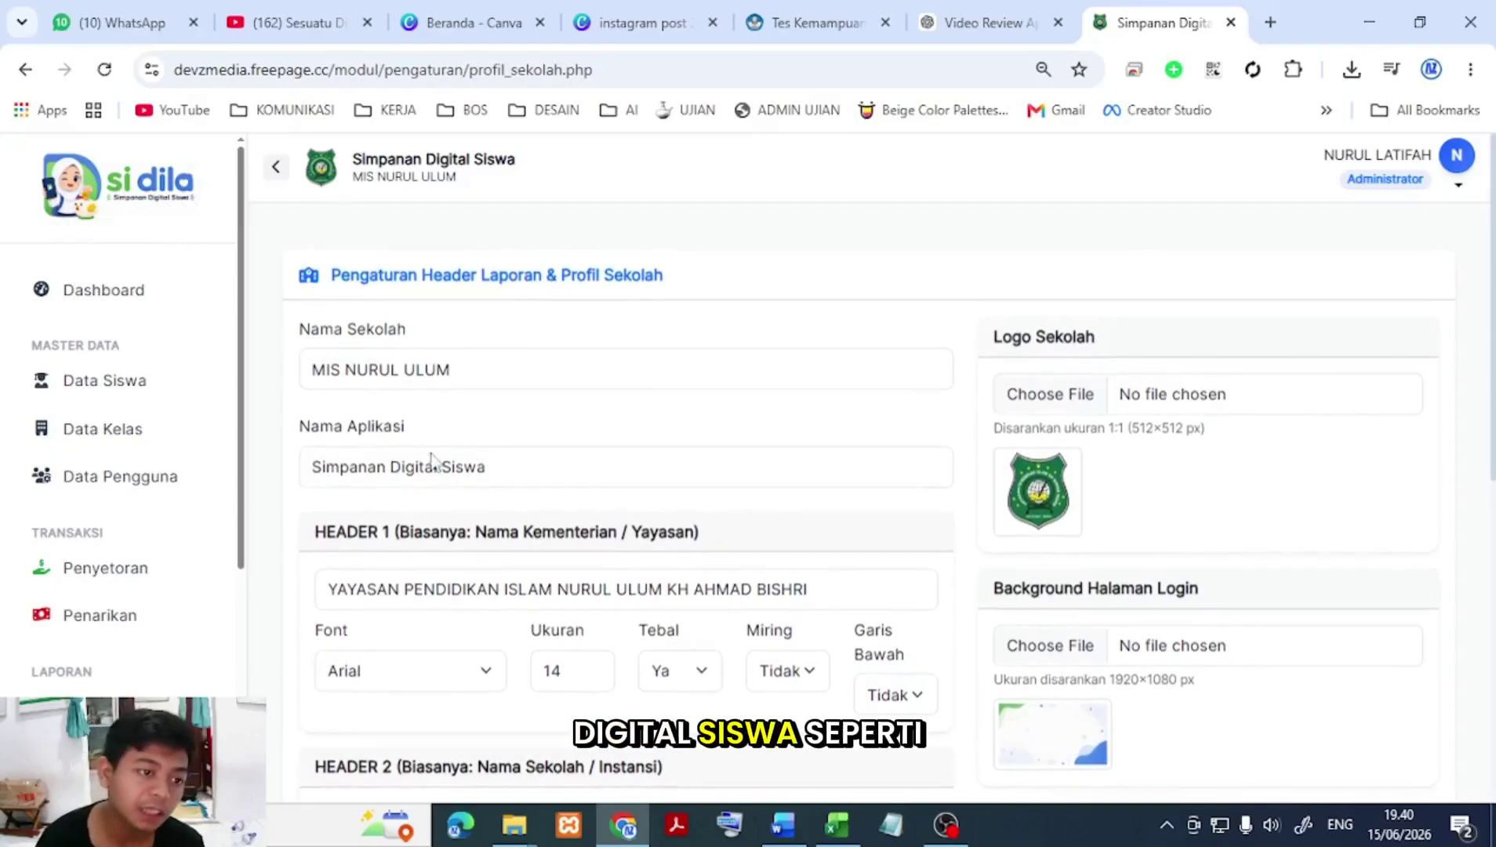
Step: Look through the report header, school logo and login page background settings in the school profile
scroll(485, 475, down, 3)
scroll(534, 455, down, 1)
scroll(784, 419, up, 4)
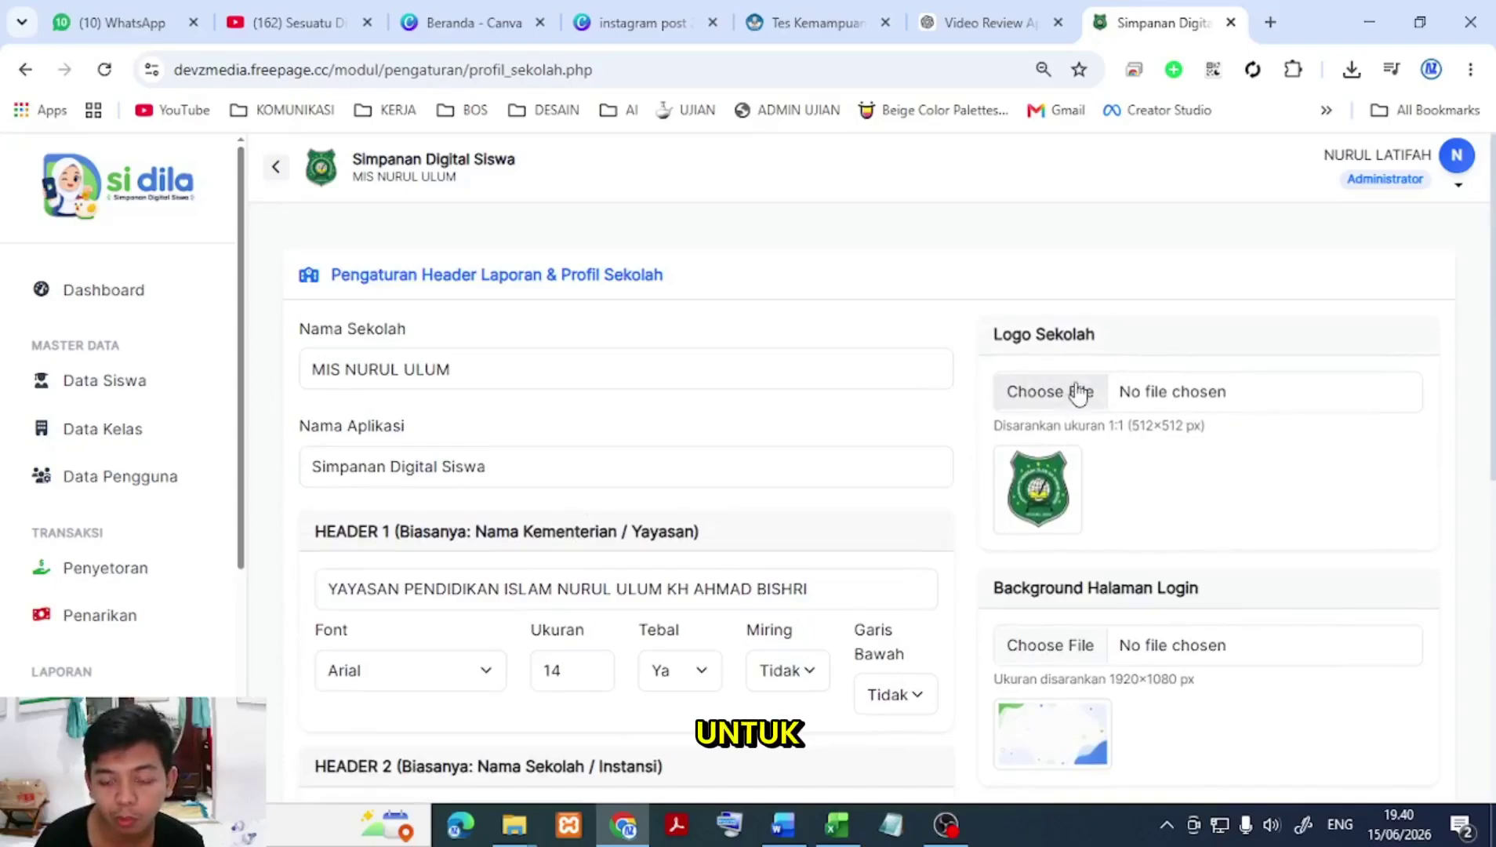
scroll(1093, 443, down, 3)
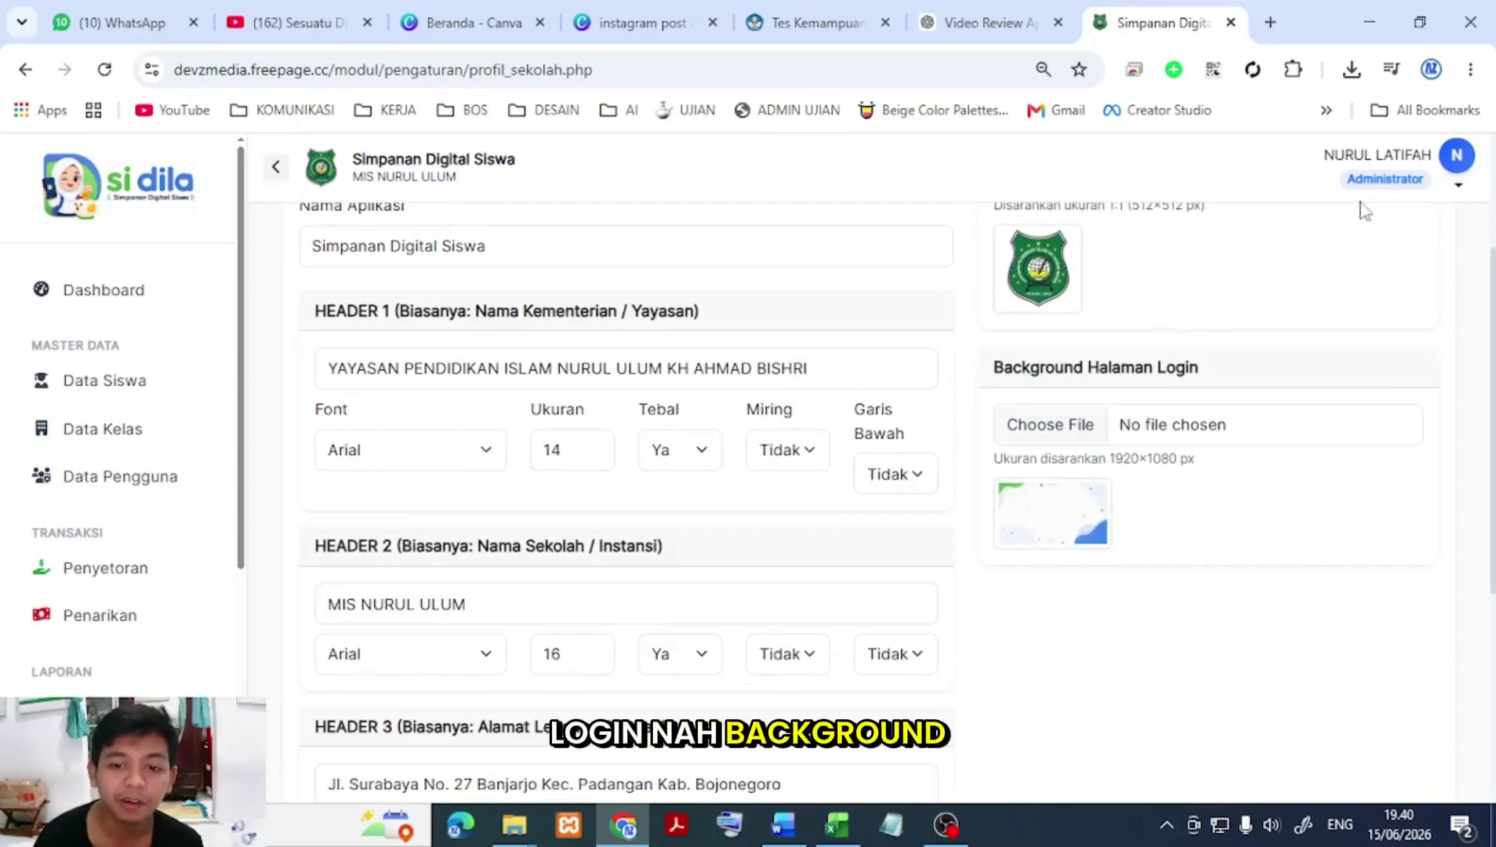
Step: Log out to view the login page background, sign back in as administrator, and dismiss the saved-passwords warning
click(1457, 157)
click(1380, 294)
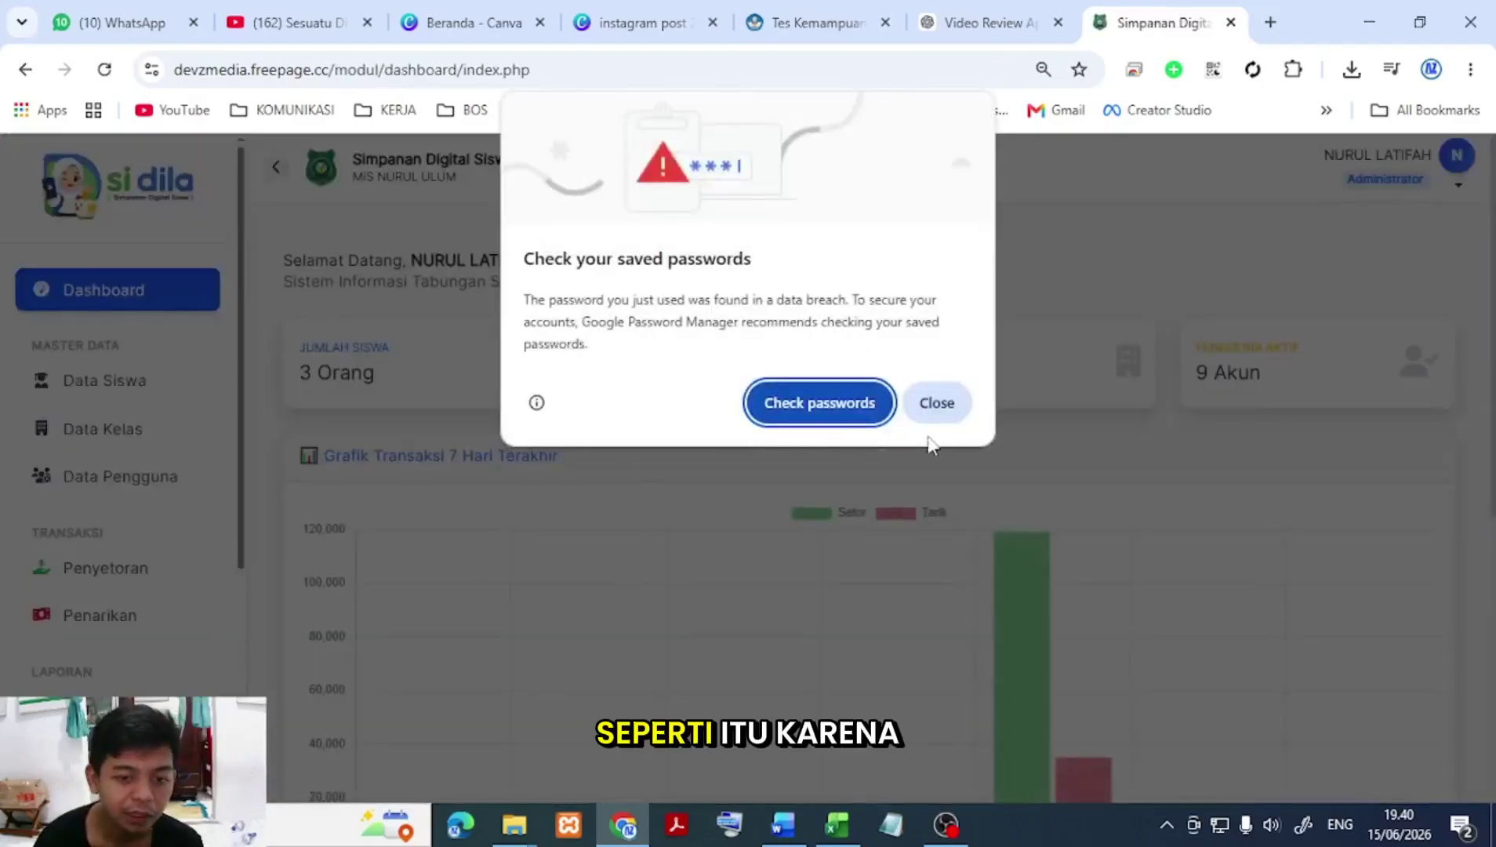
click(933, 401)
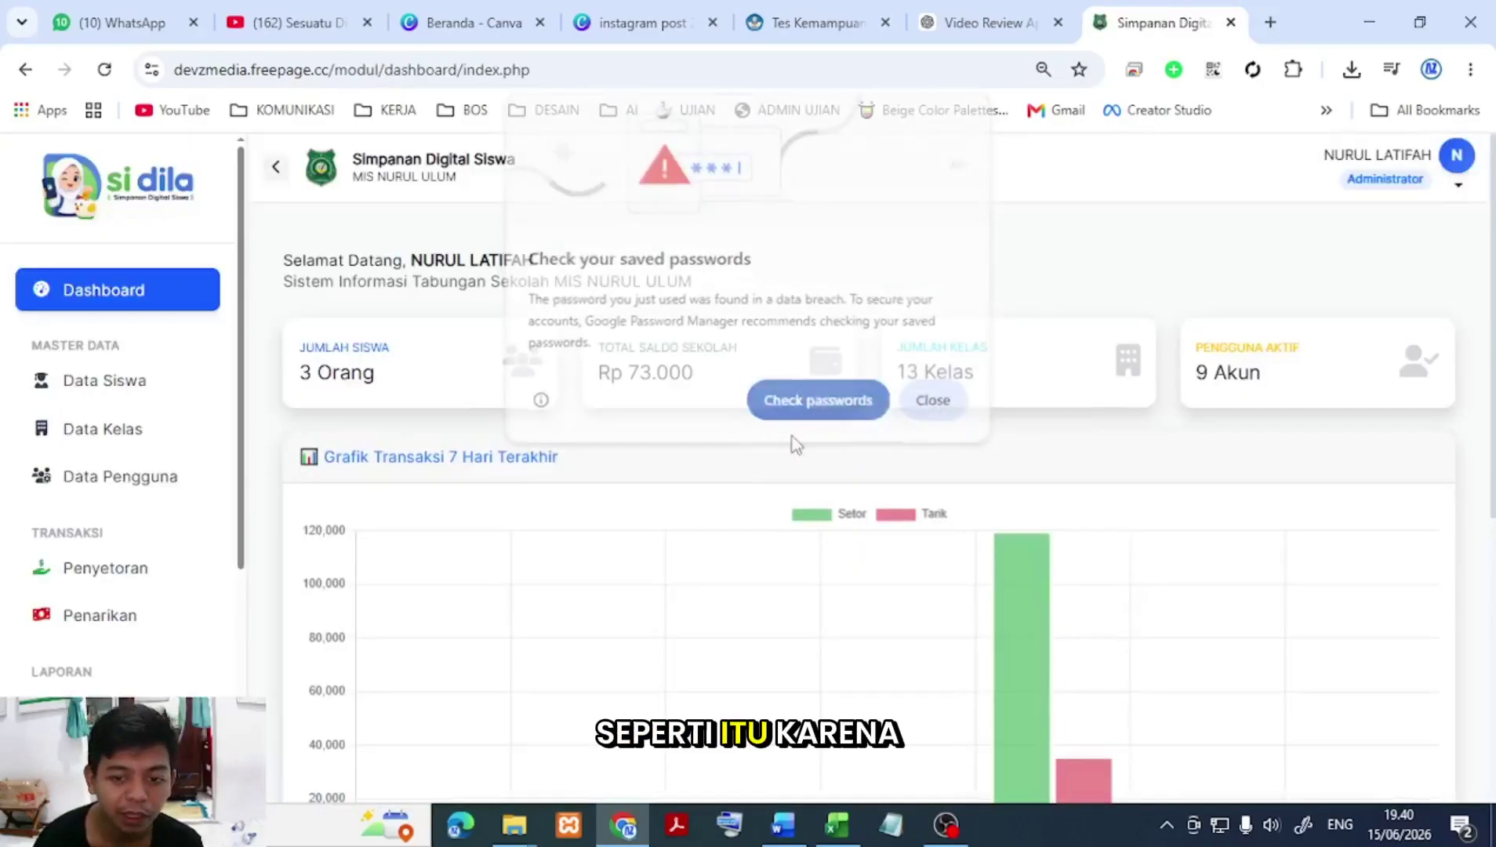
Step: Reopen the school profile settings and examine the text fields of report headers 1 through 4
scroll(60, 575, down, 4)
click(157, 562)
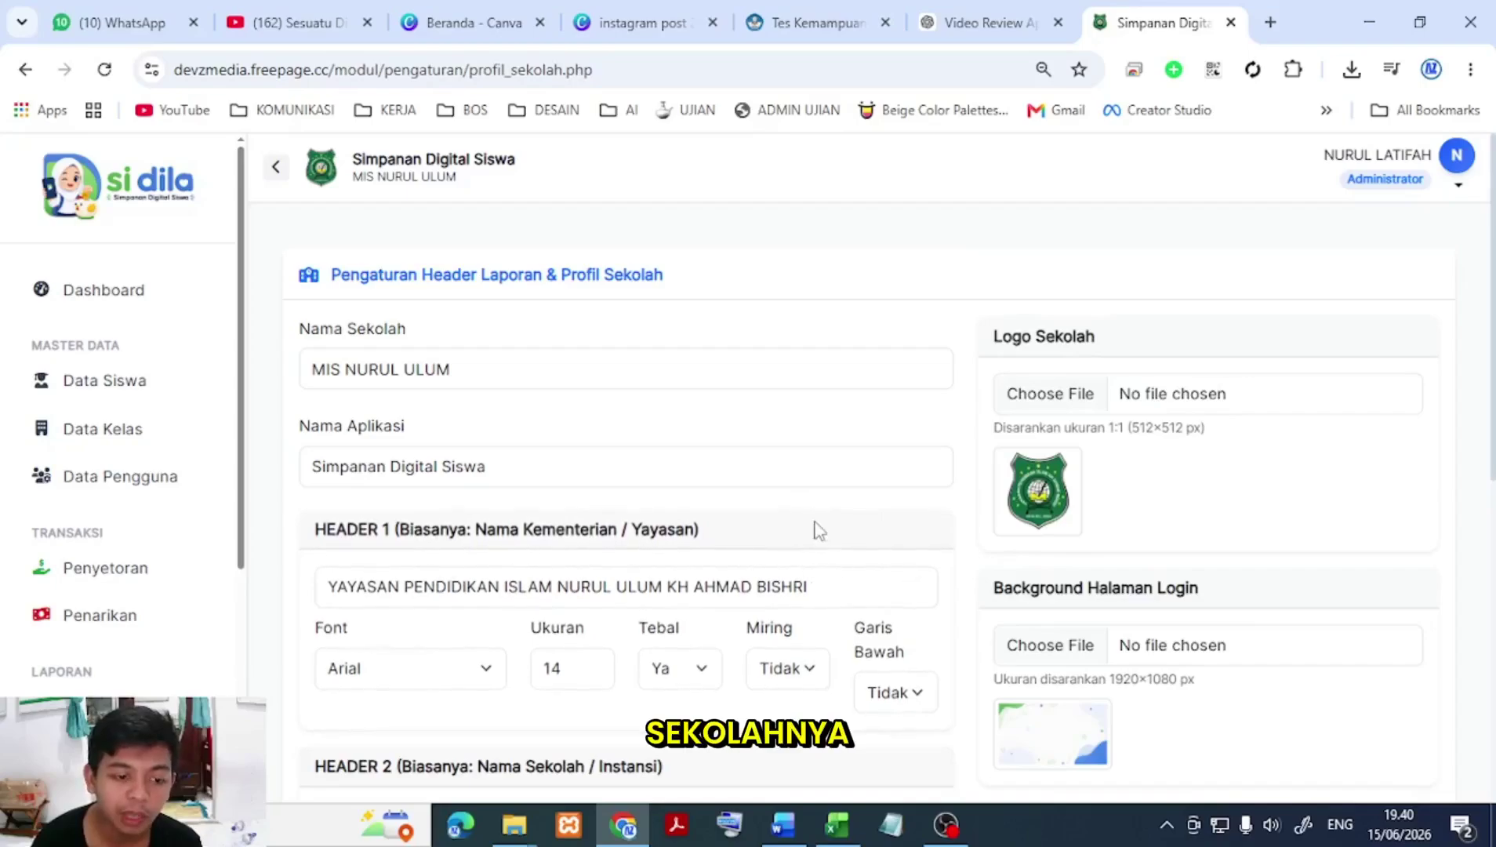
scroll(610, 483, down, 3)
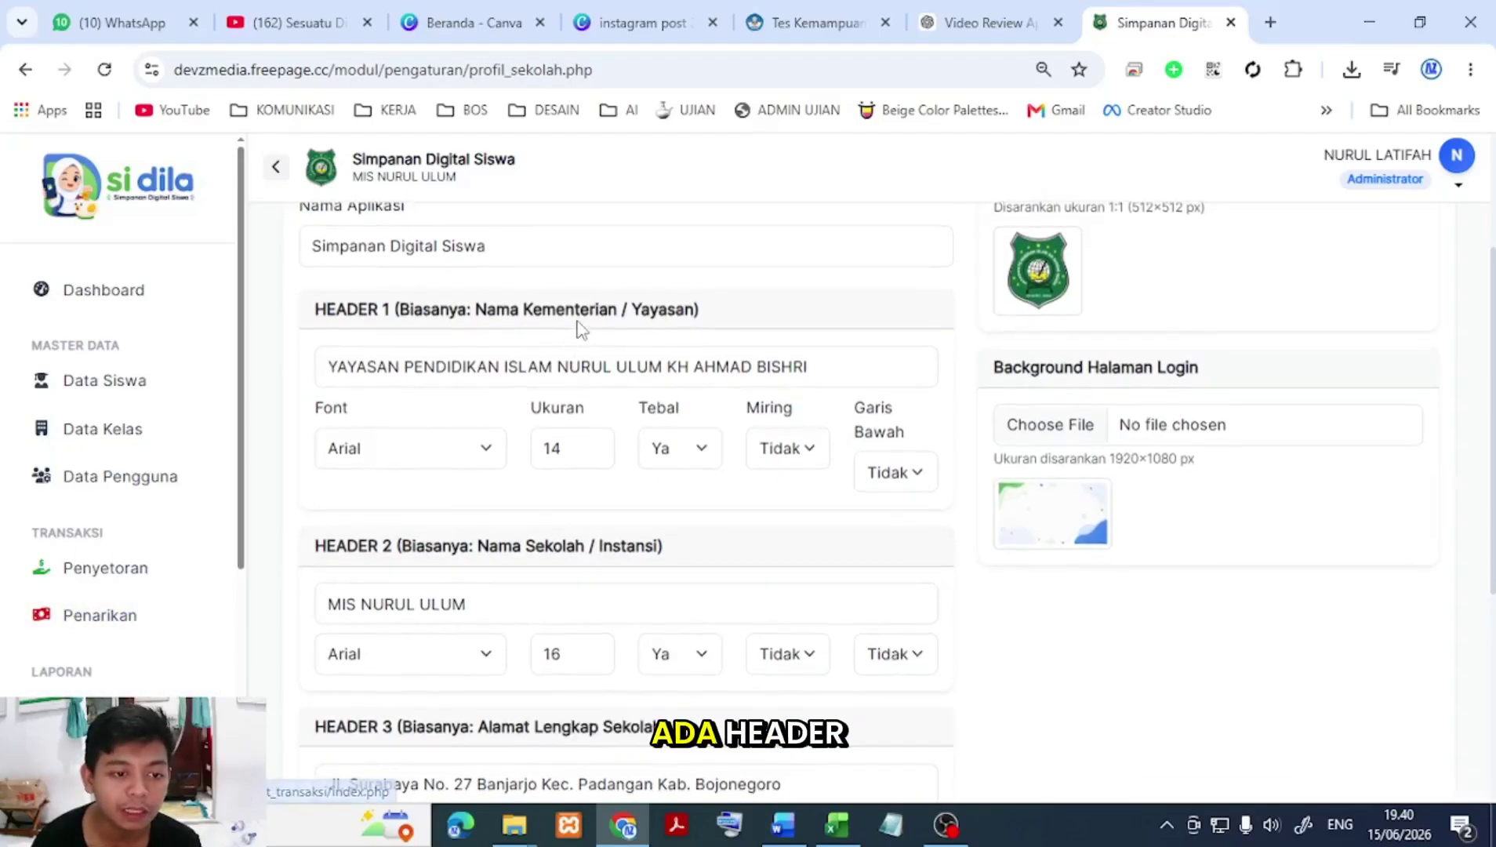
click(562, 352)
scroll(484, 437, down, 3)
click(433, 383)
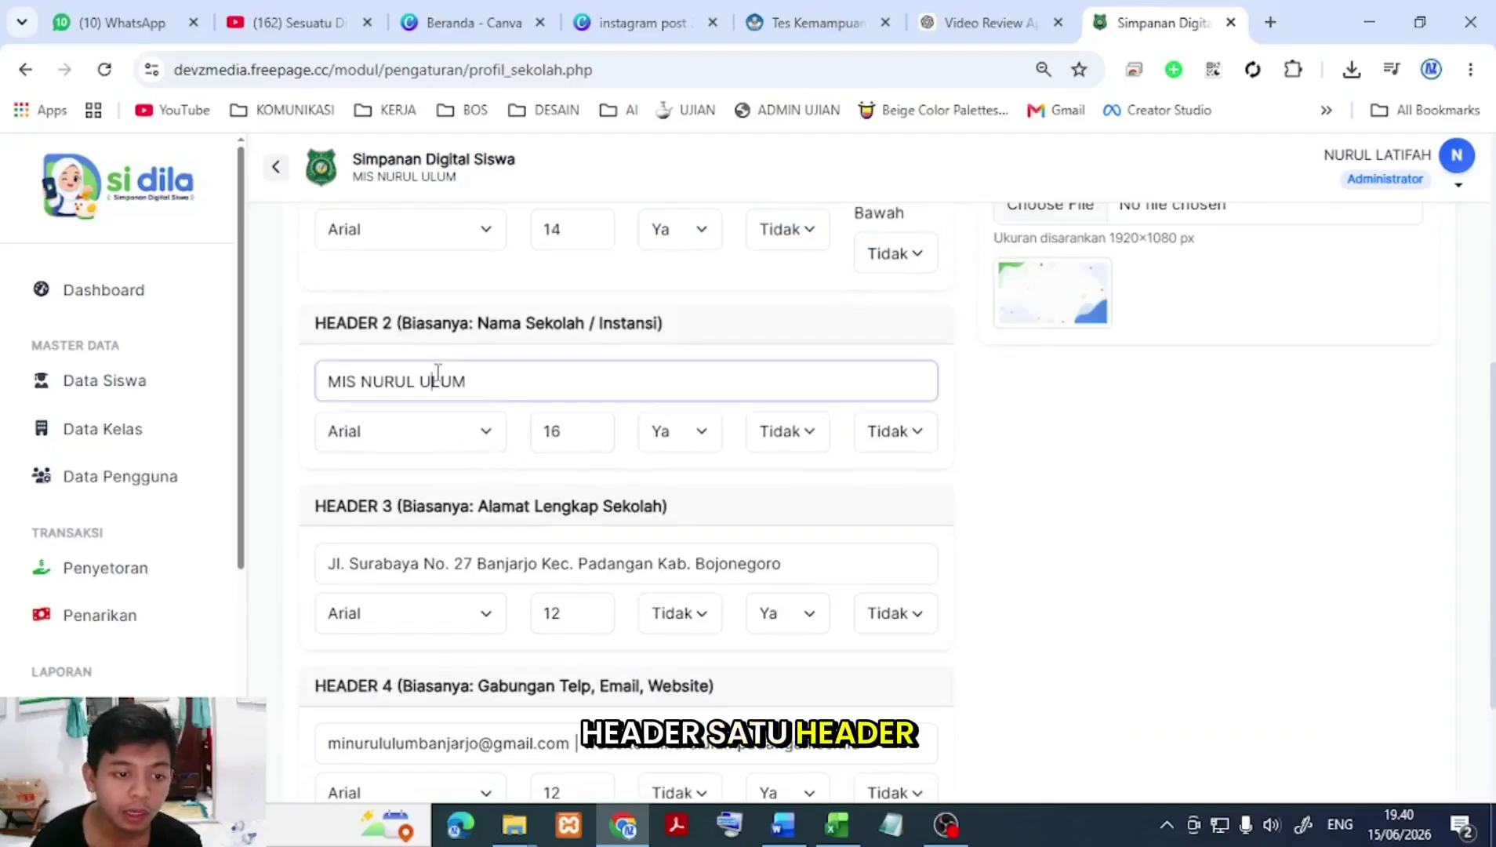
scroll(424, 488, down, 2)
click(426, 381)
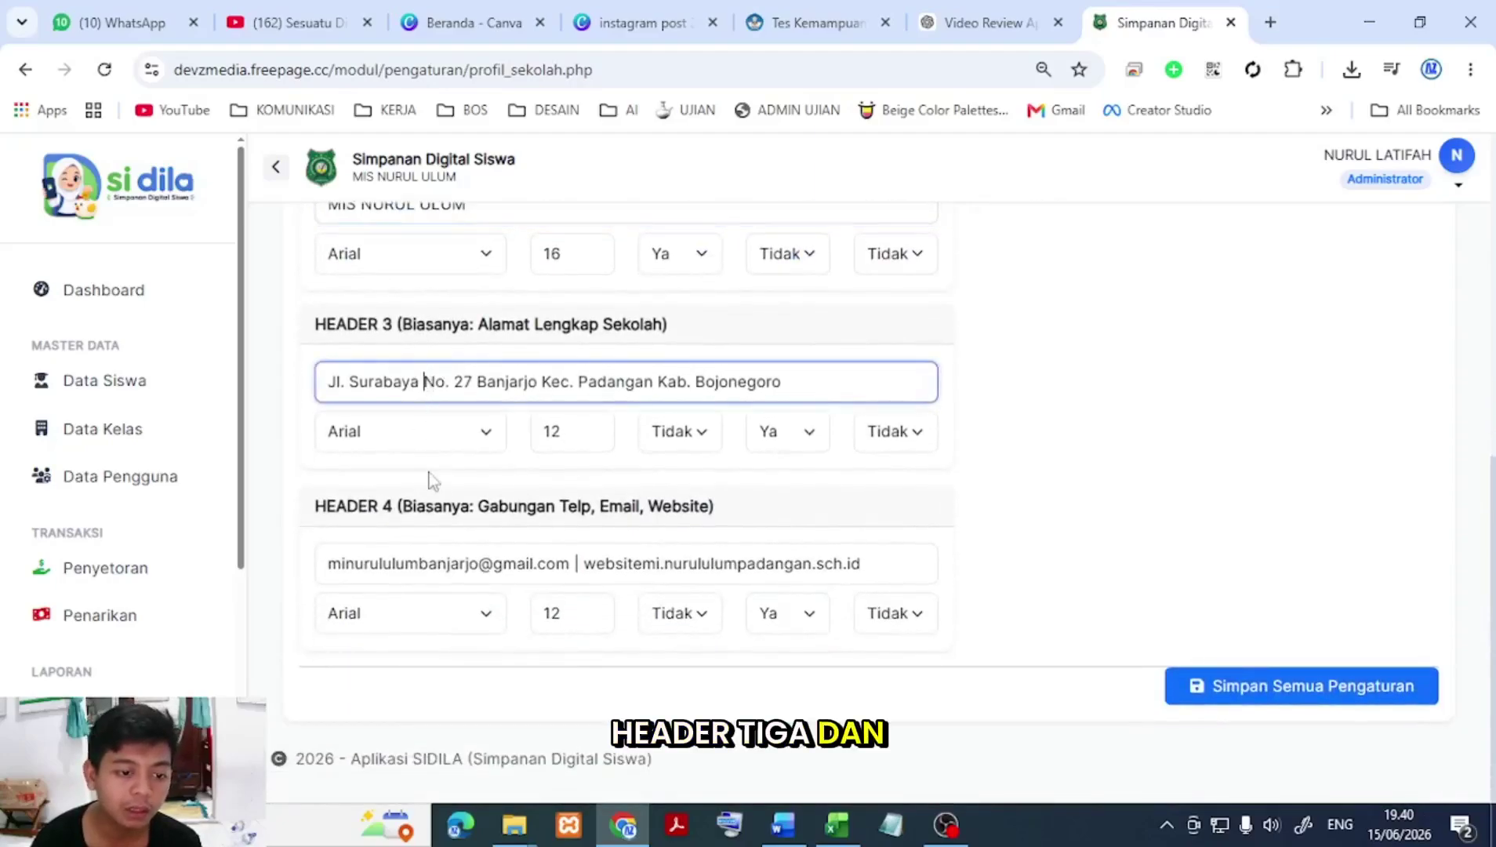
click(419, 562)
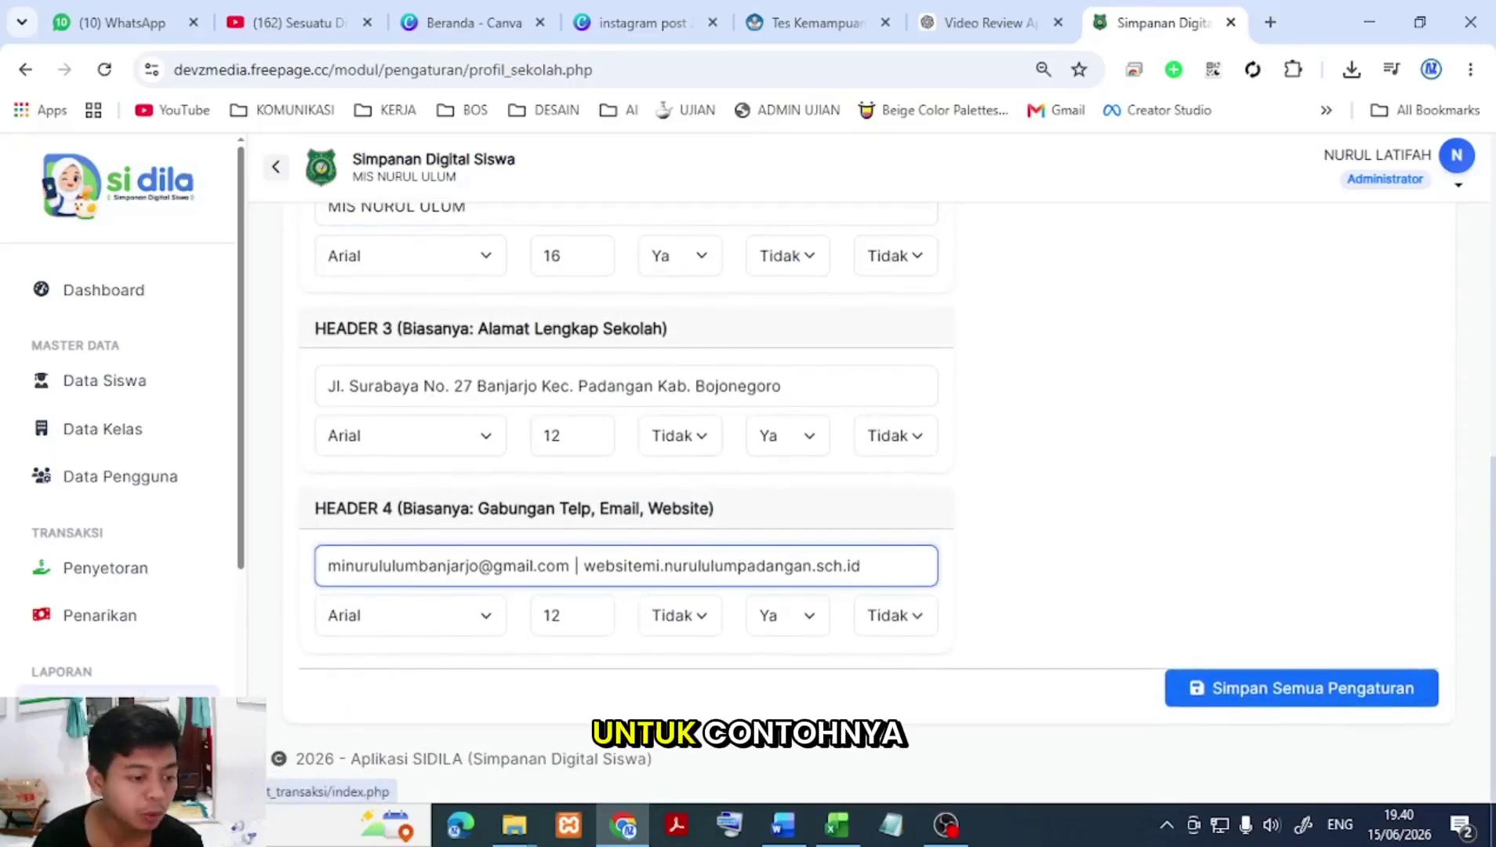
Step: Examine the four header lines in the PDF of the Juni 2026 transaction report for all classes, and return to the report
click(105, 710)
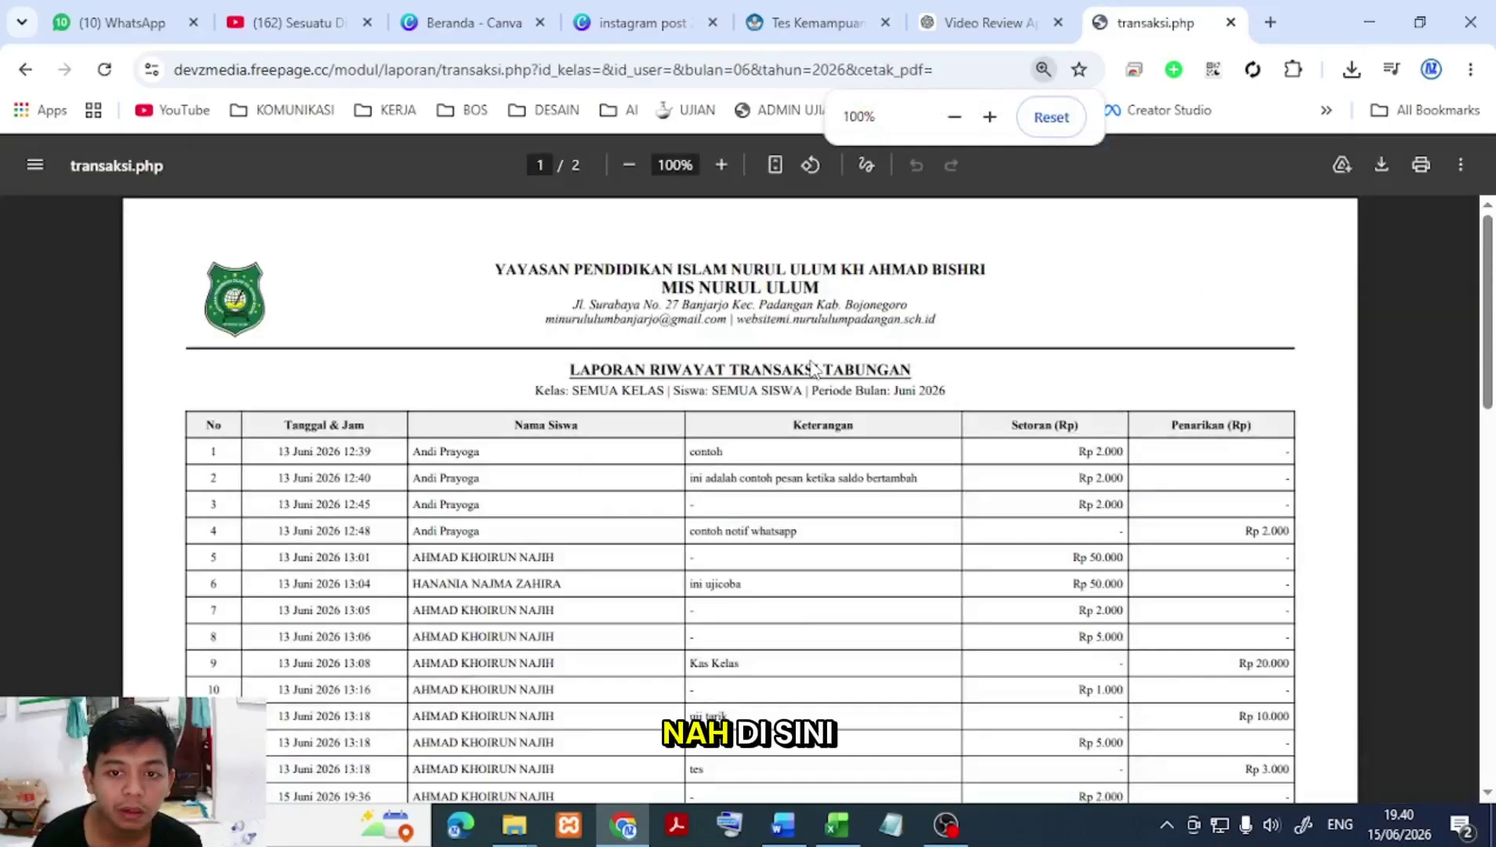
drag(496, 269, 708, 329)
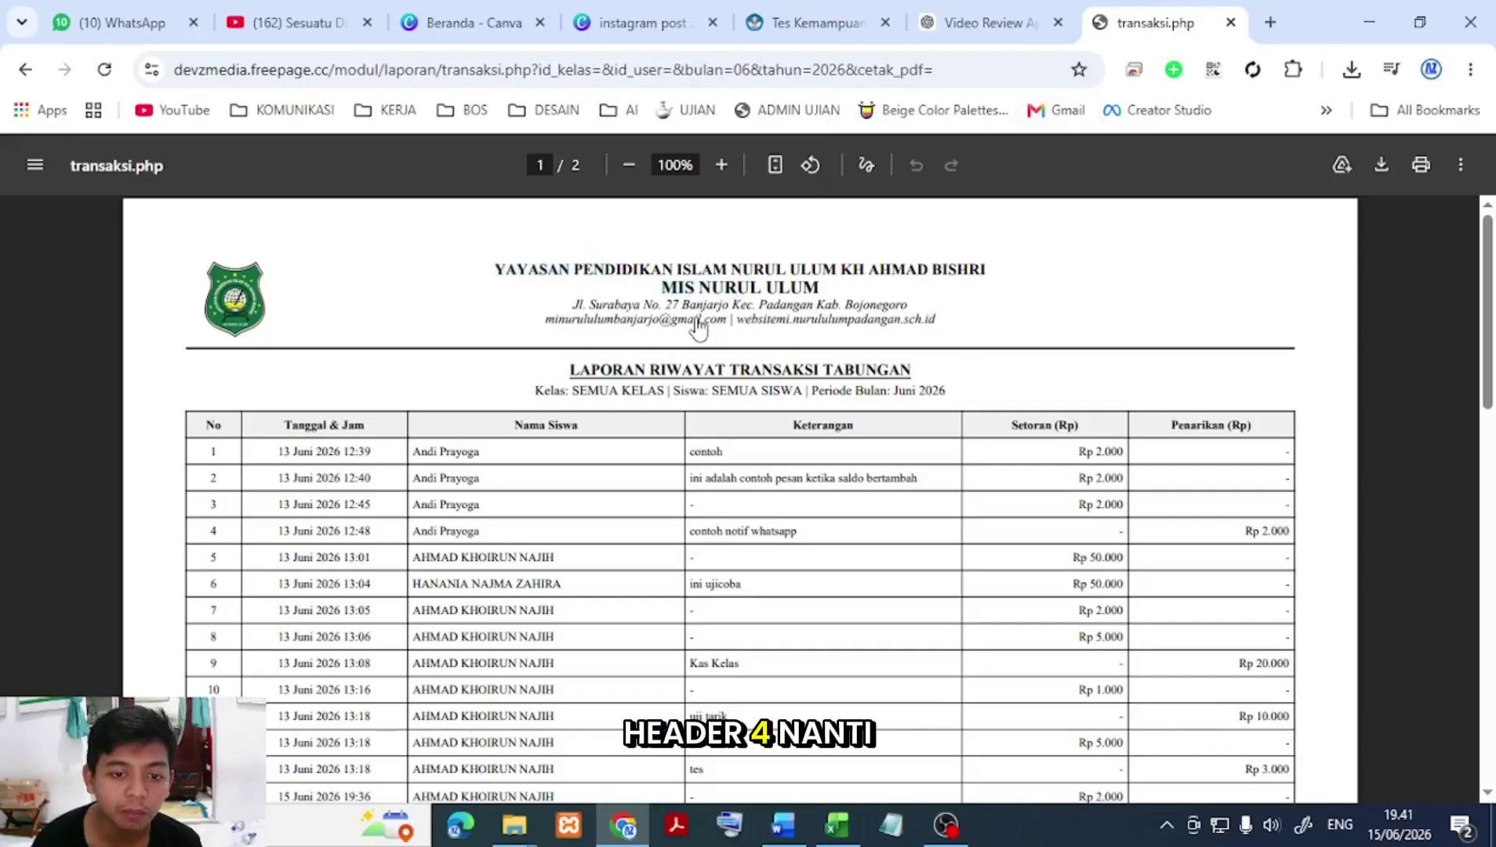
click(699, 327)
click(1025, 290)
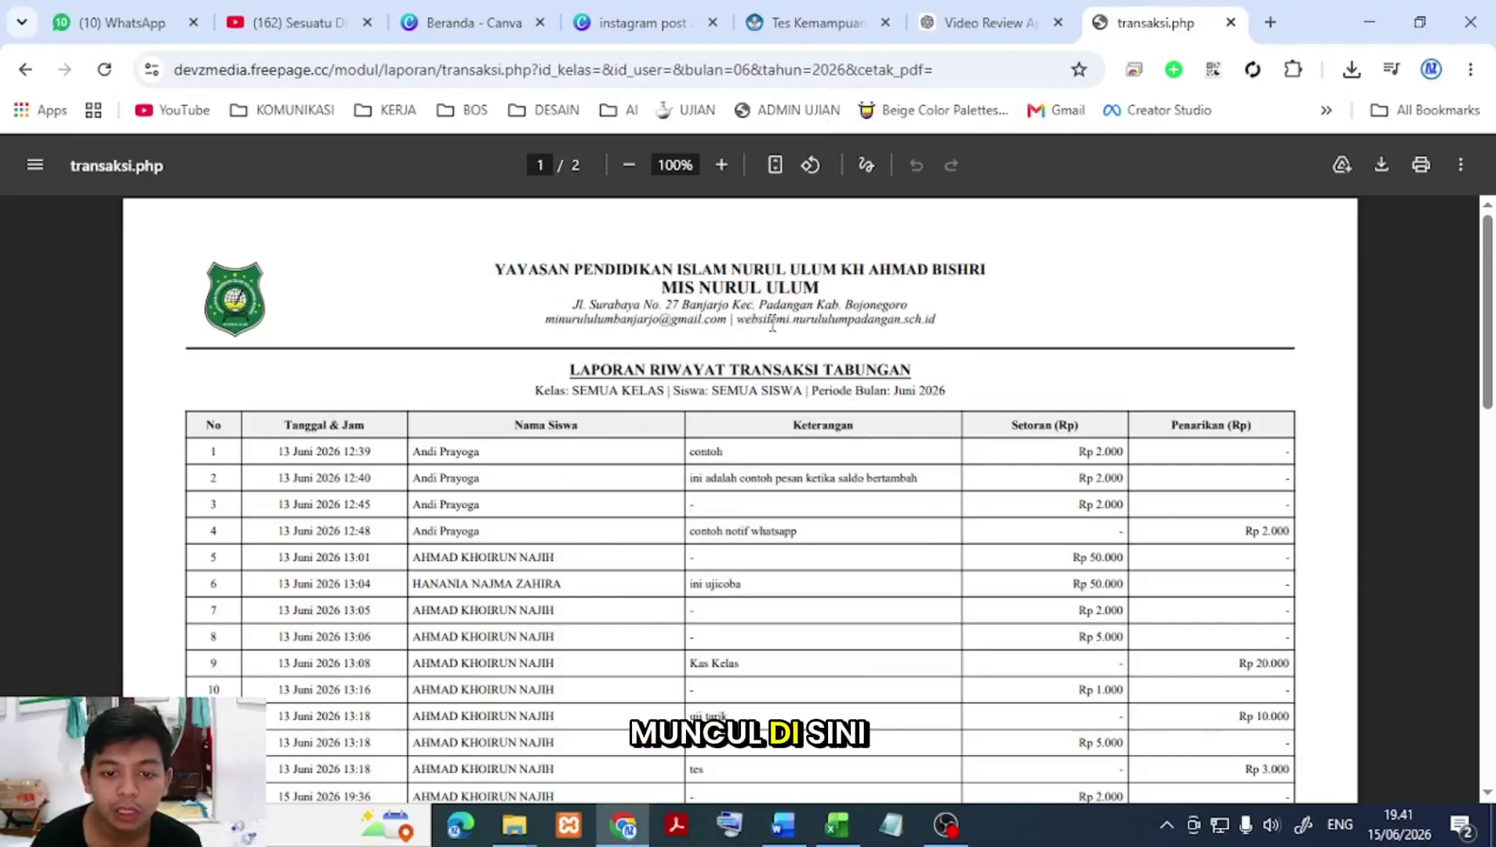
click(18, 70)
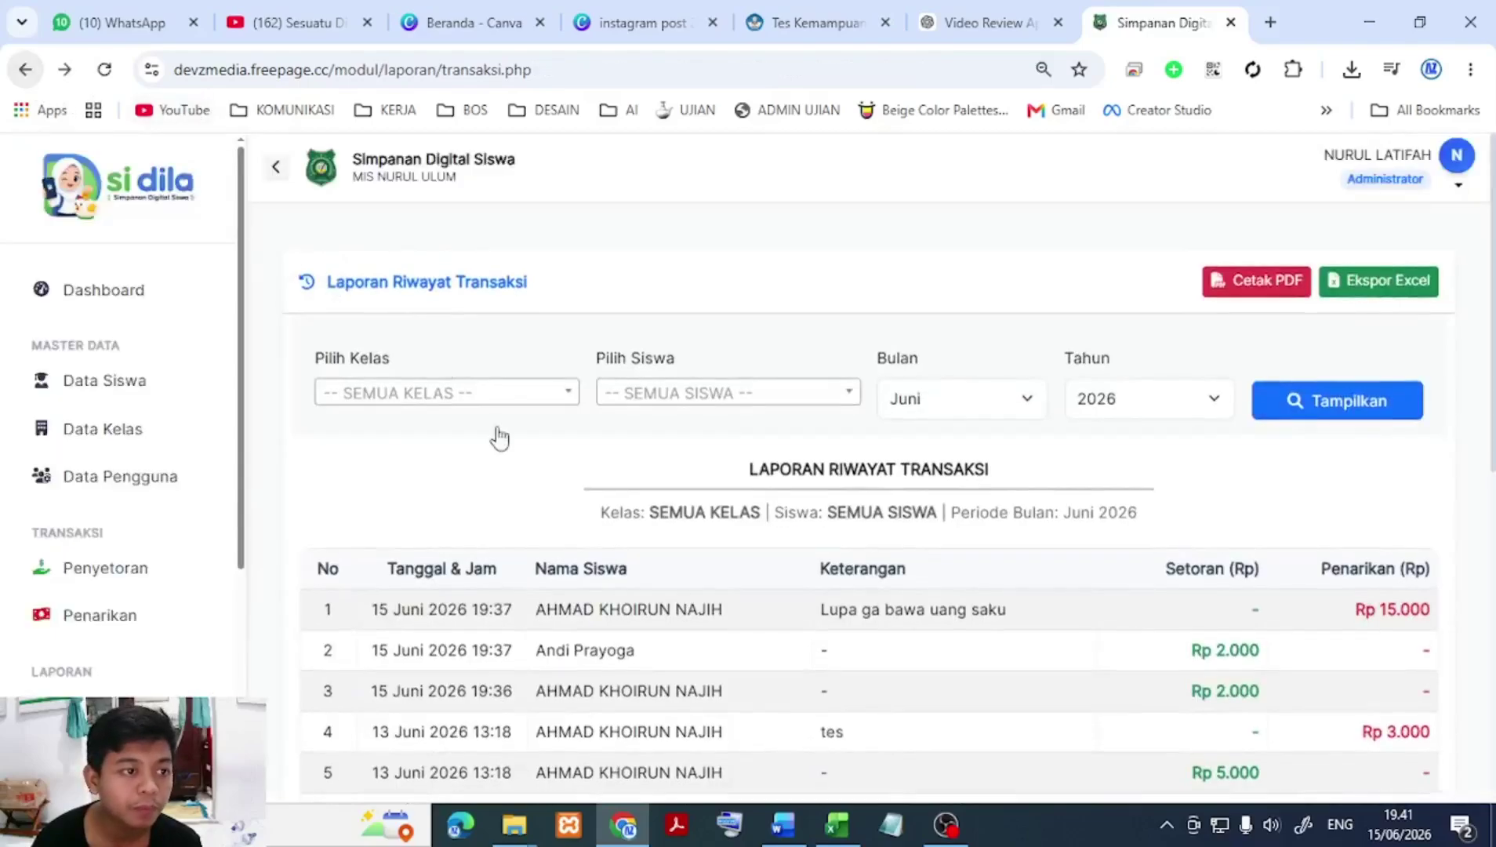
Step: Open the WhatsApp gateway (Fonnte) settings page
scroll(123, 677, down, 4)
scroll(95, 596, down, 1)
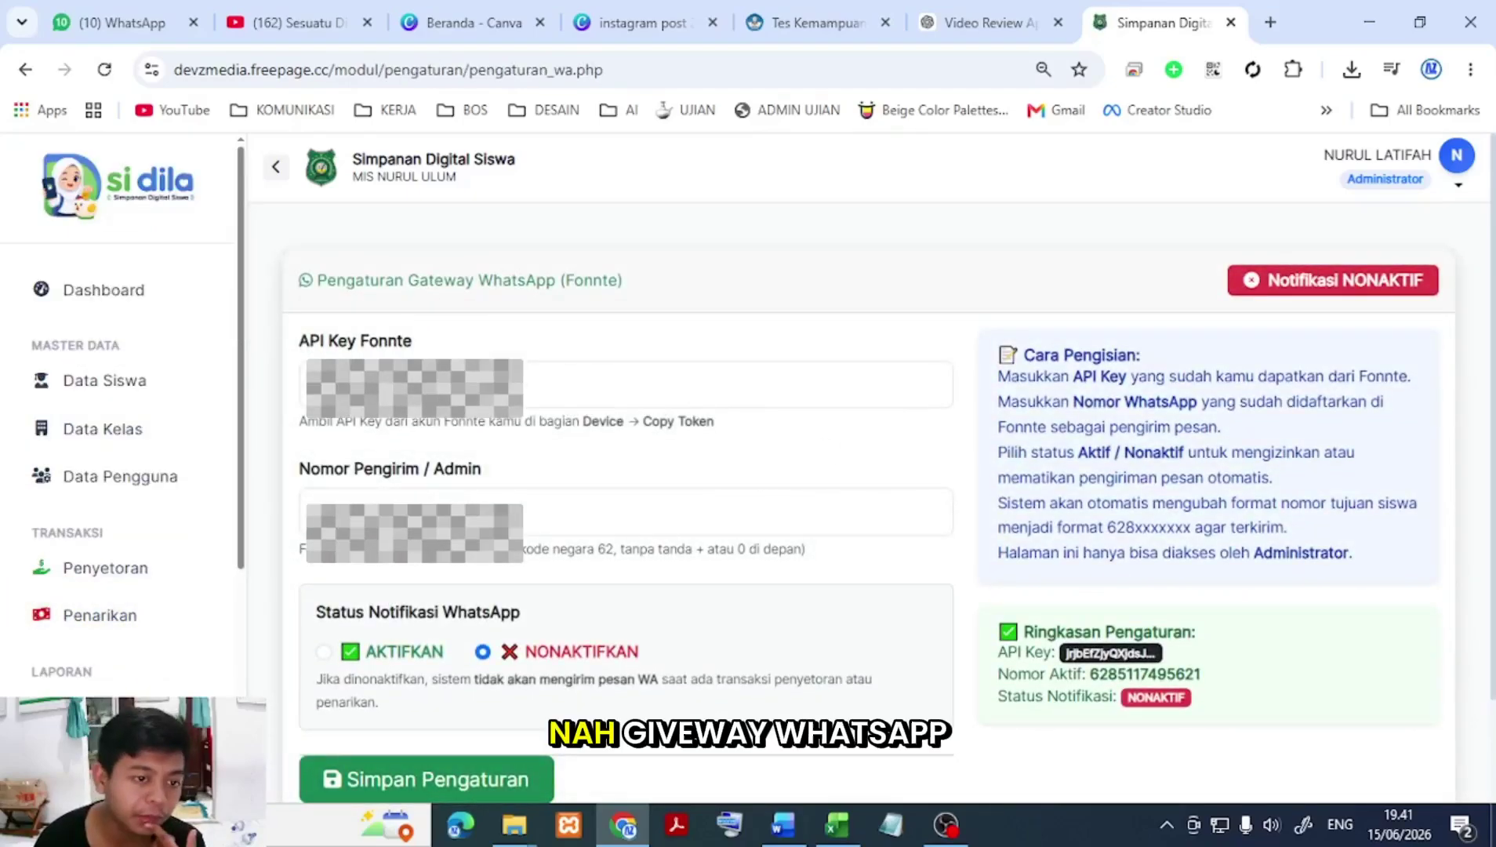
Step: Examine the WhatsApp gateway settings: the Fonnte API key, the sender number and the notification status options
click(604, 387)
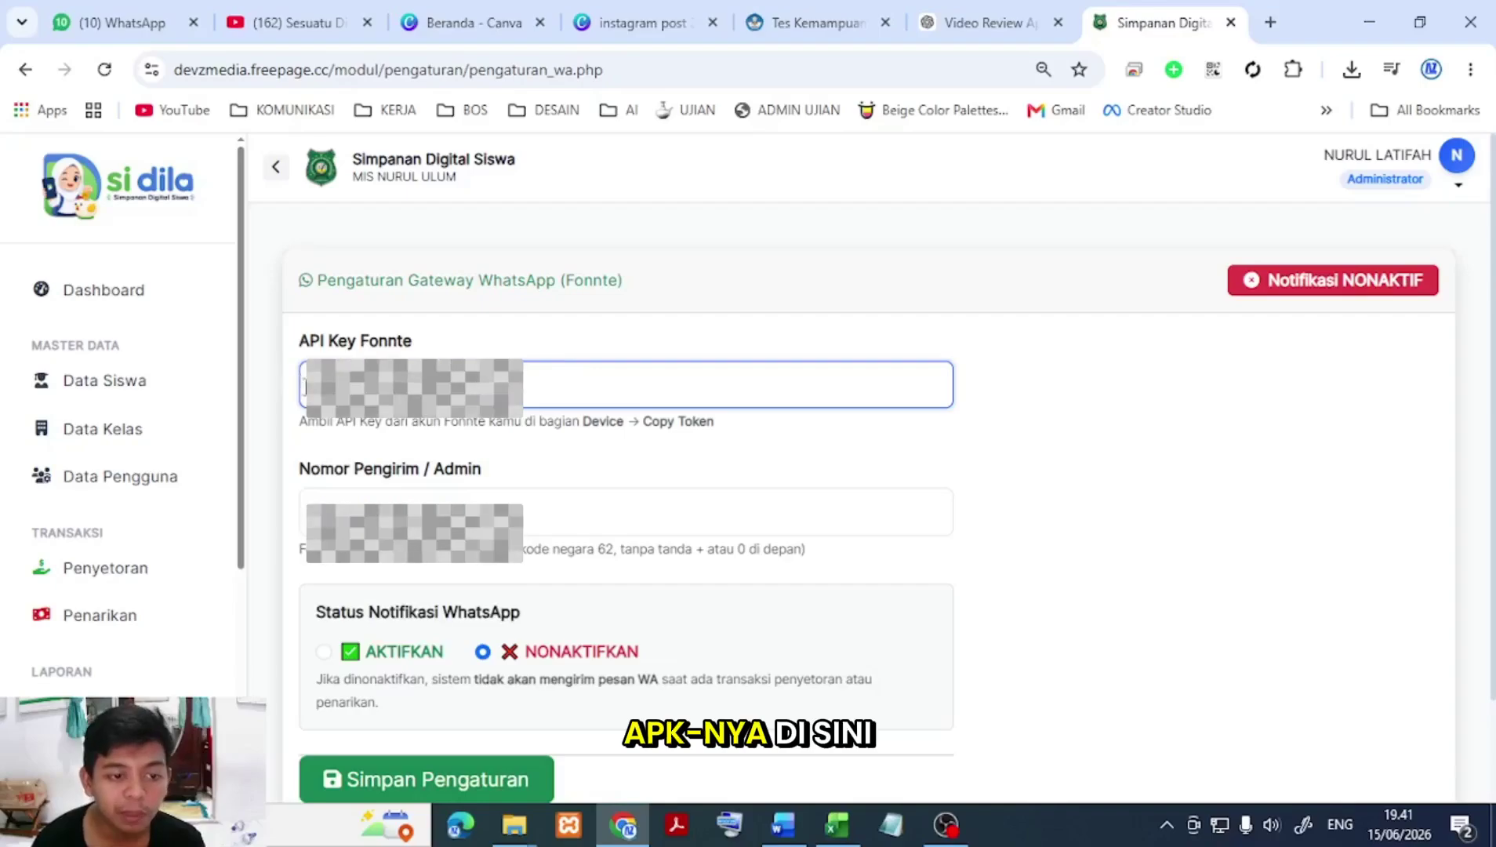
key(Tab)
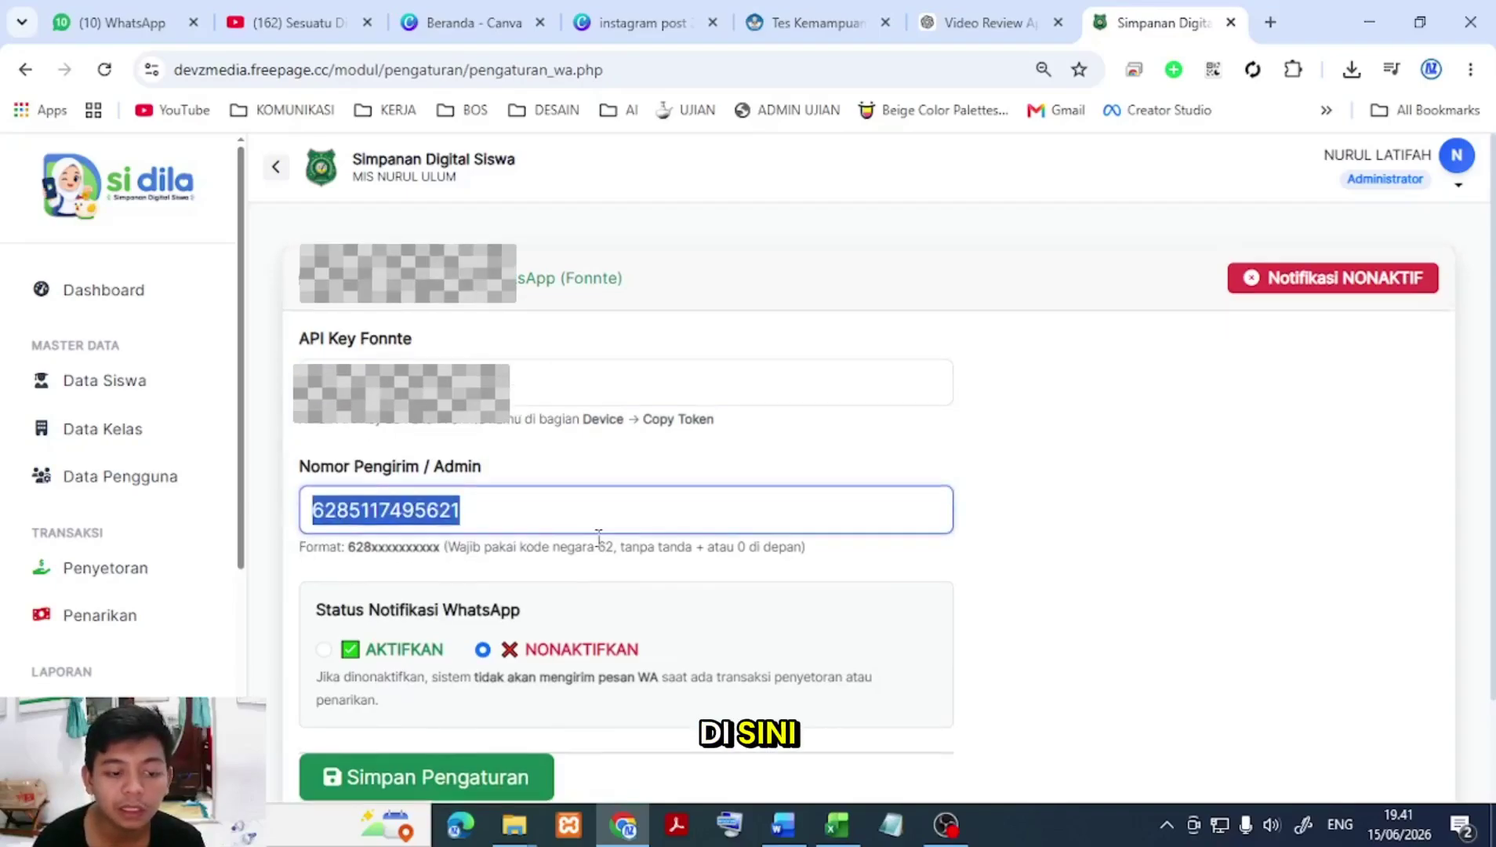
scroll(430, 686, down, 2)
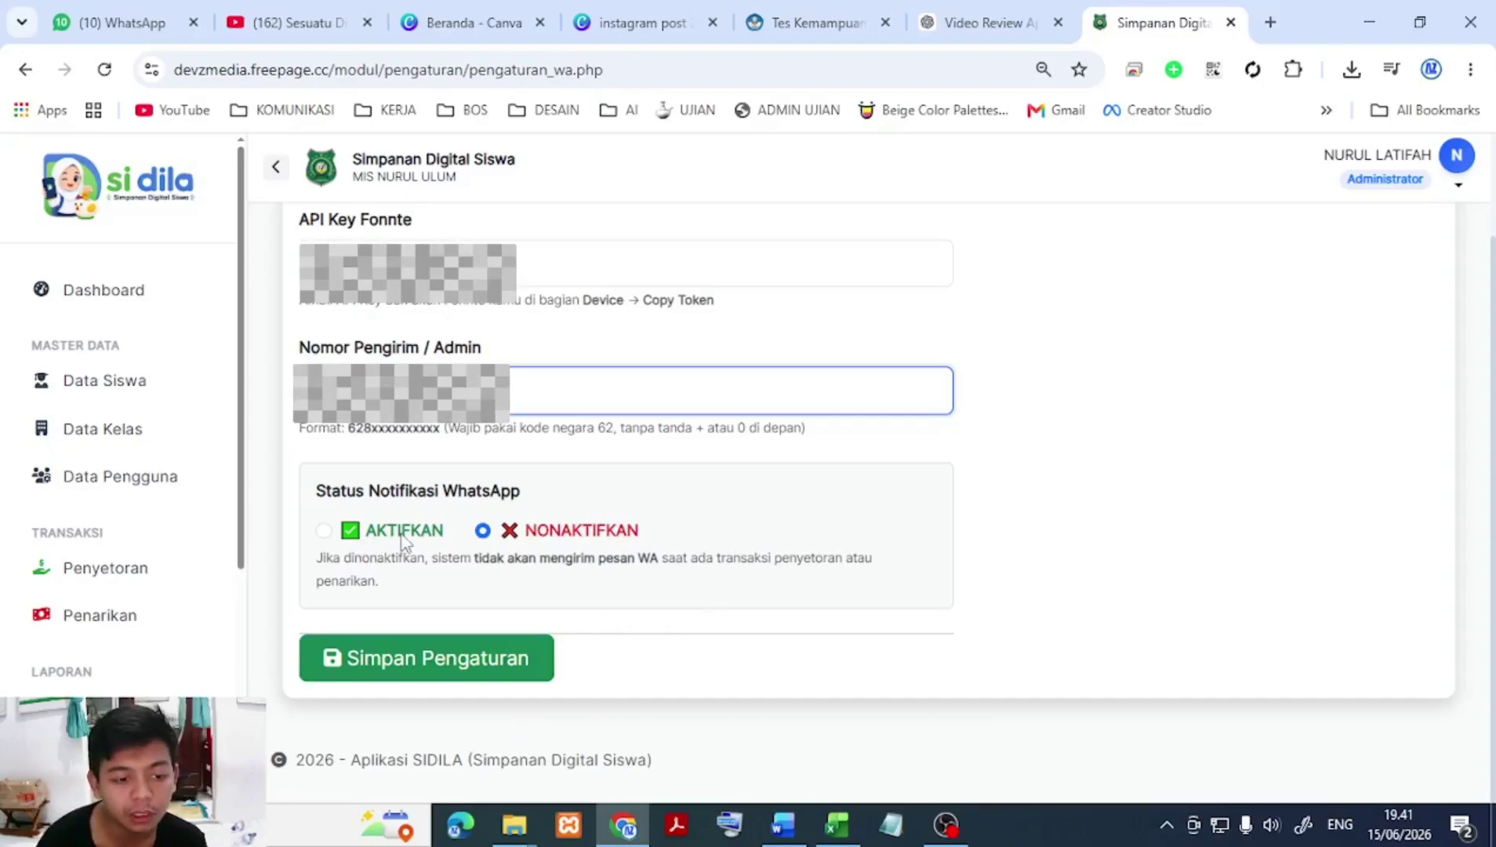
scroll(118, 615, down, 4)
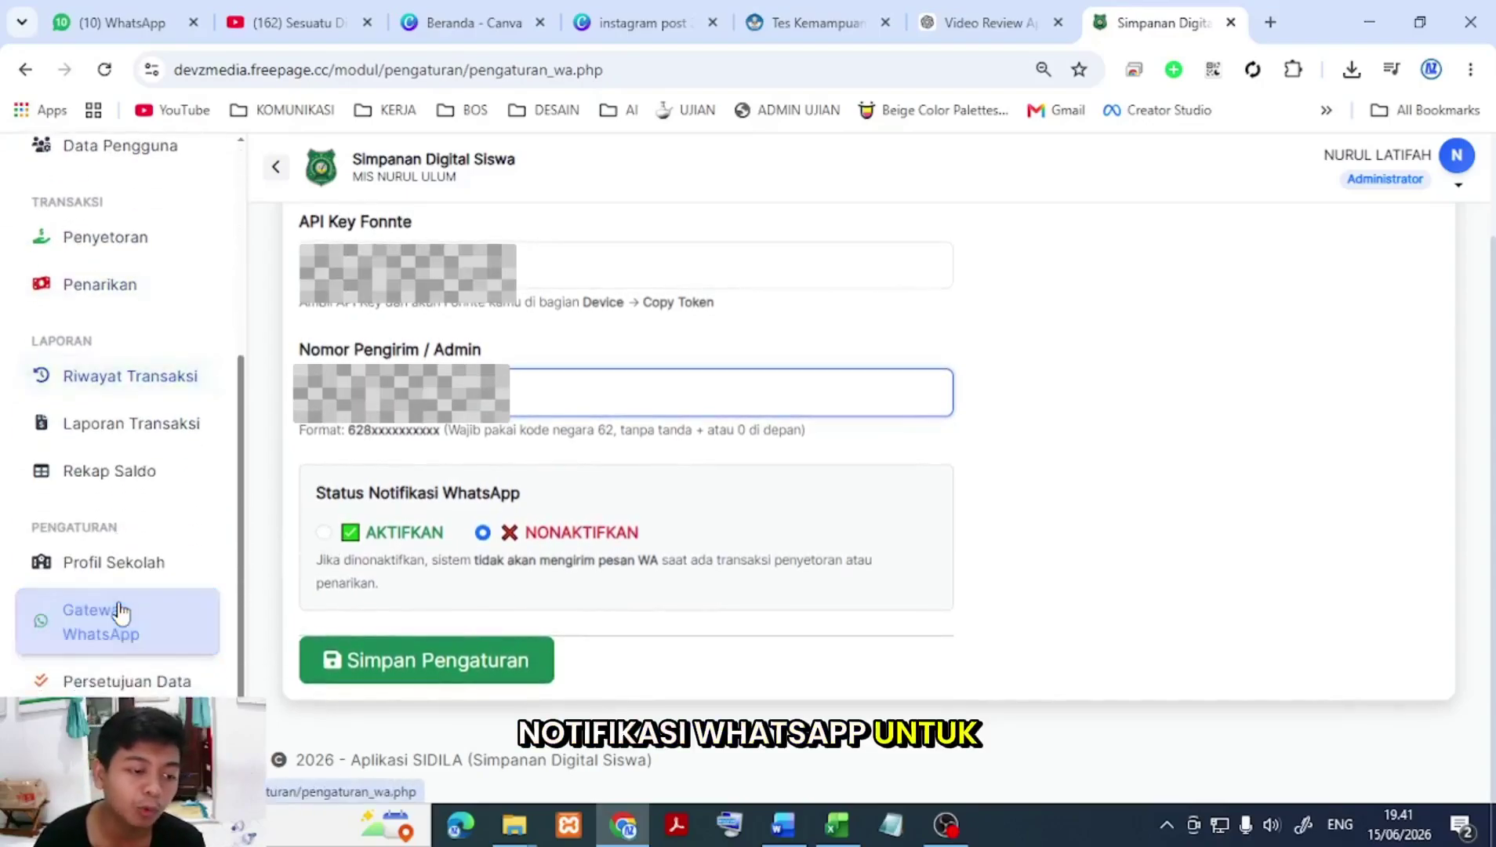
click(128, 632)
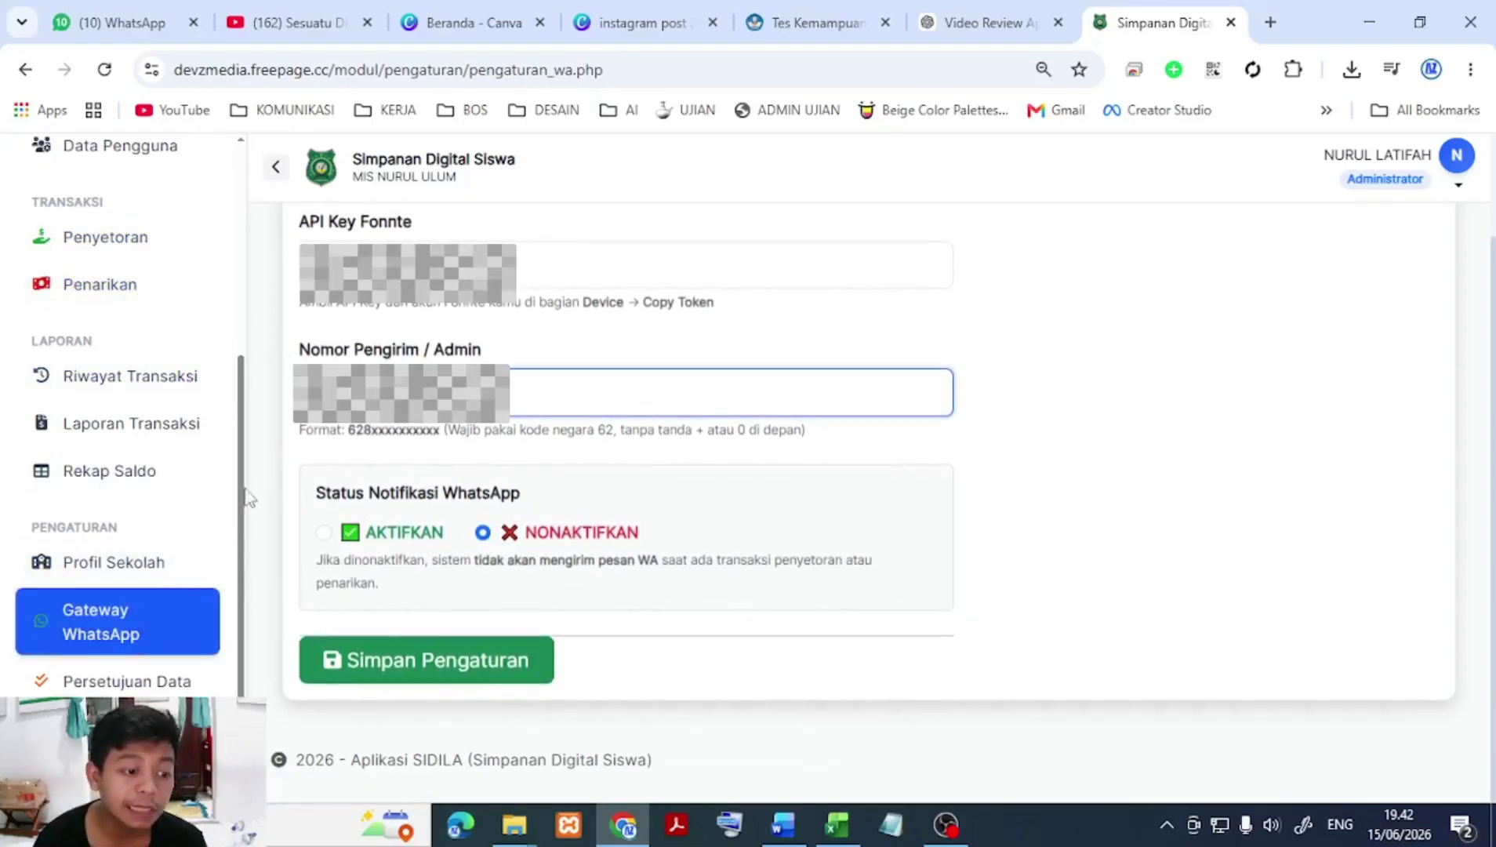
scroll(112, 603, down, 1)
click(112, 602)
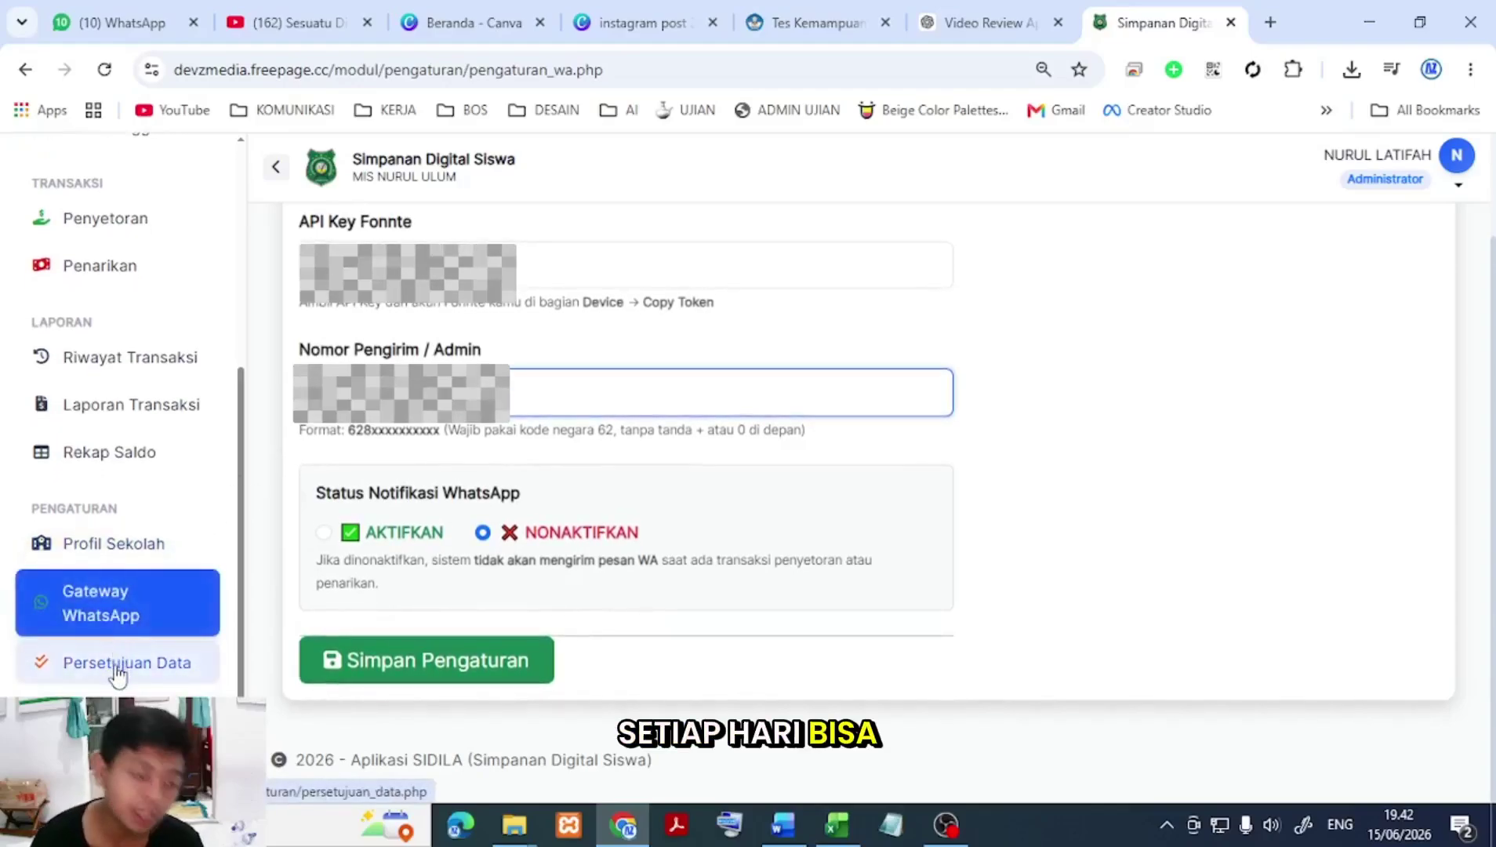
double_click(311, 221)
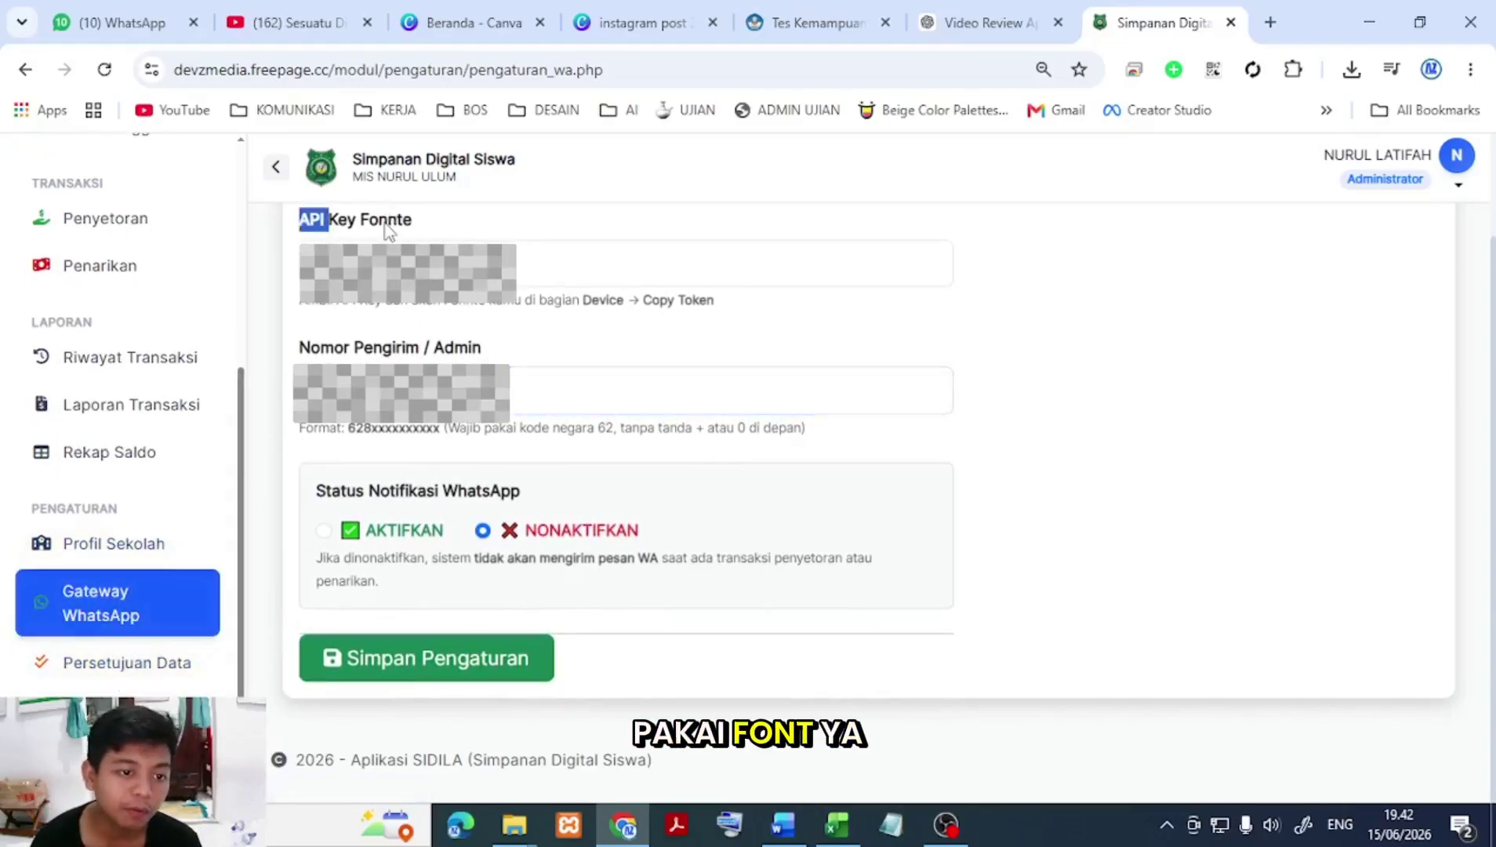
double_click(385, 221)
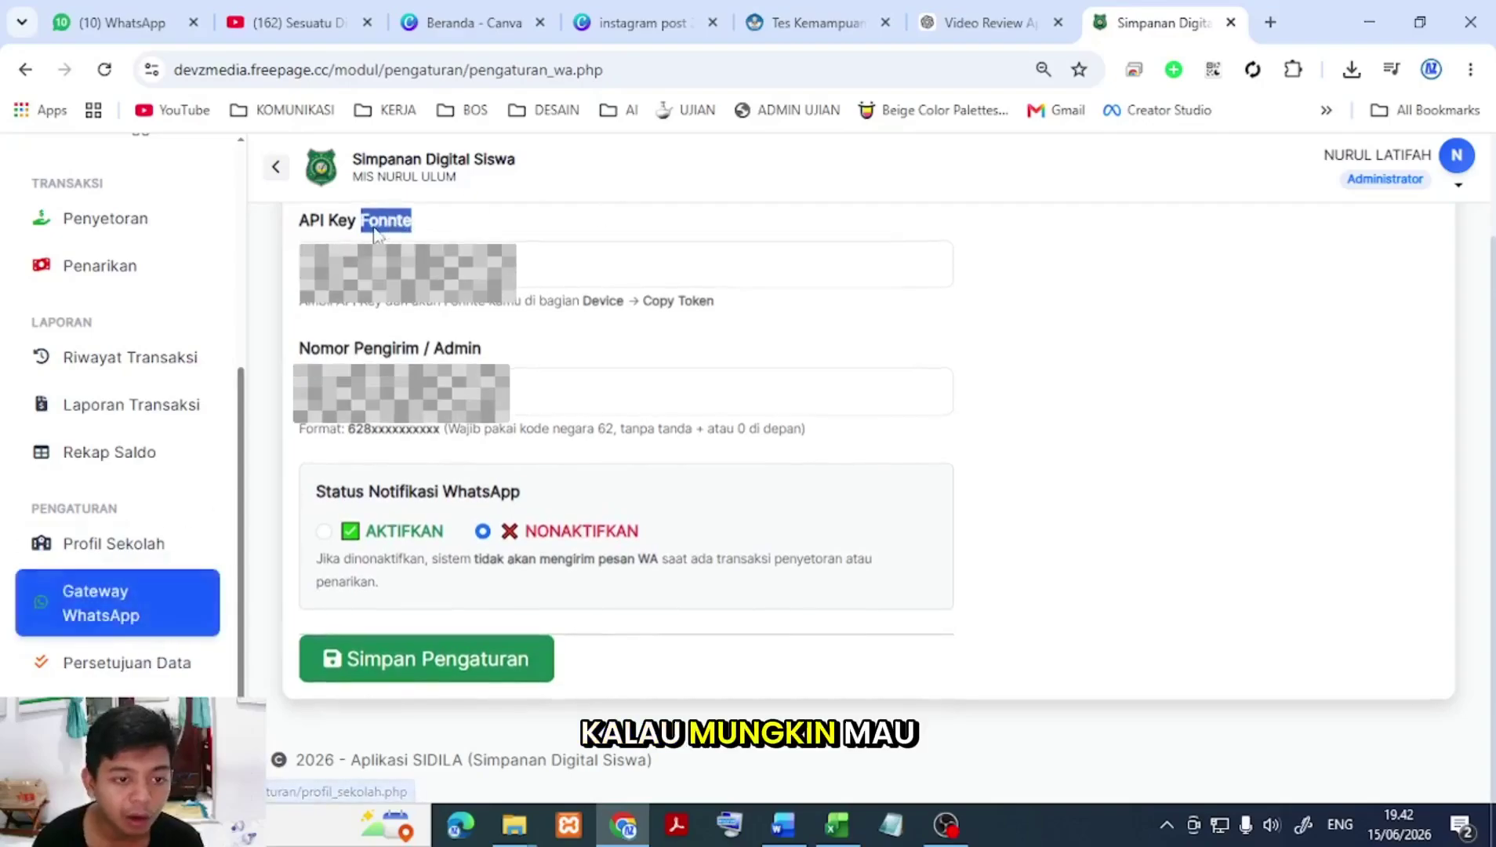
click(445, 215)
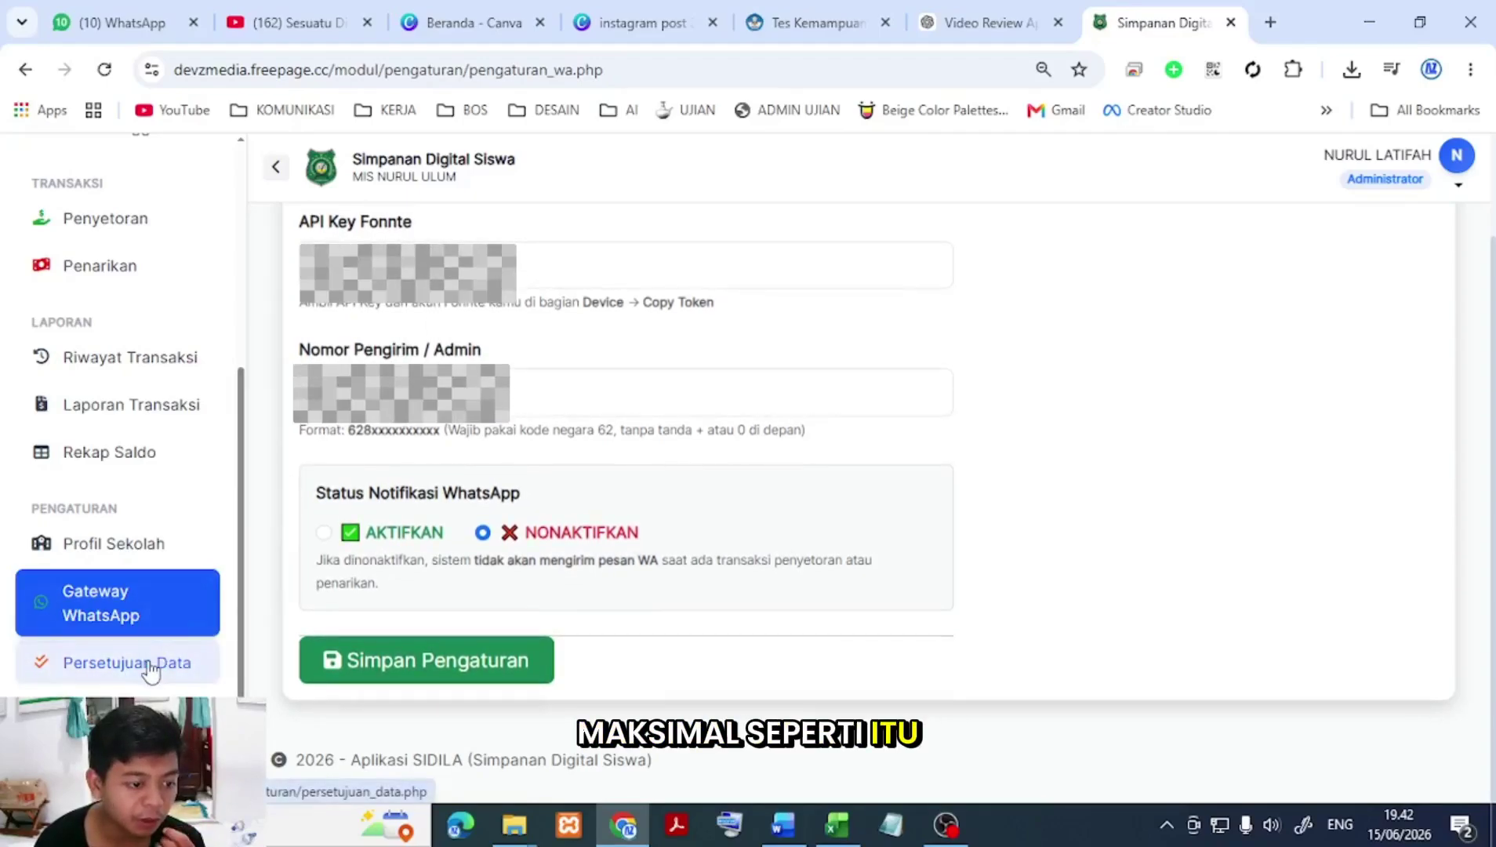
Step: Open the data change approval page (Persetujuan Data) and view the list of requests awaiting approval
click(150, 666)
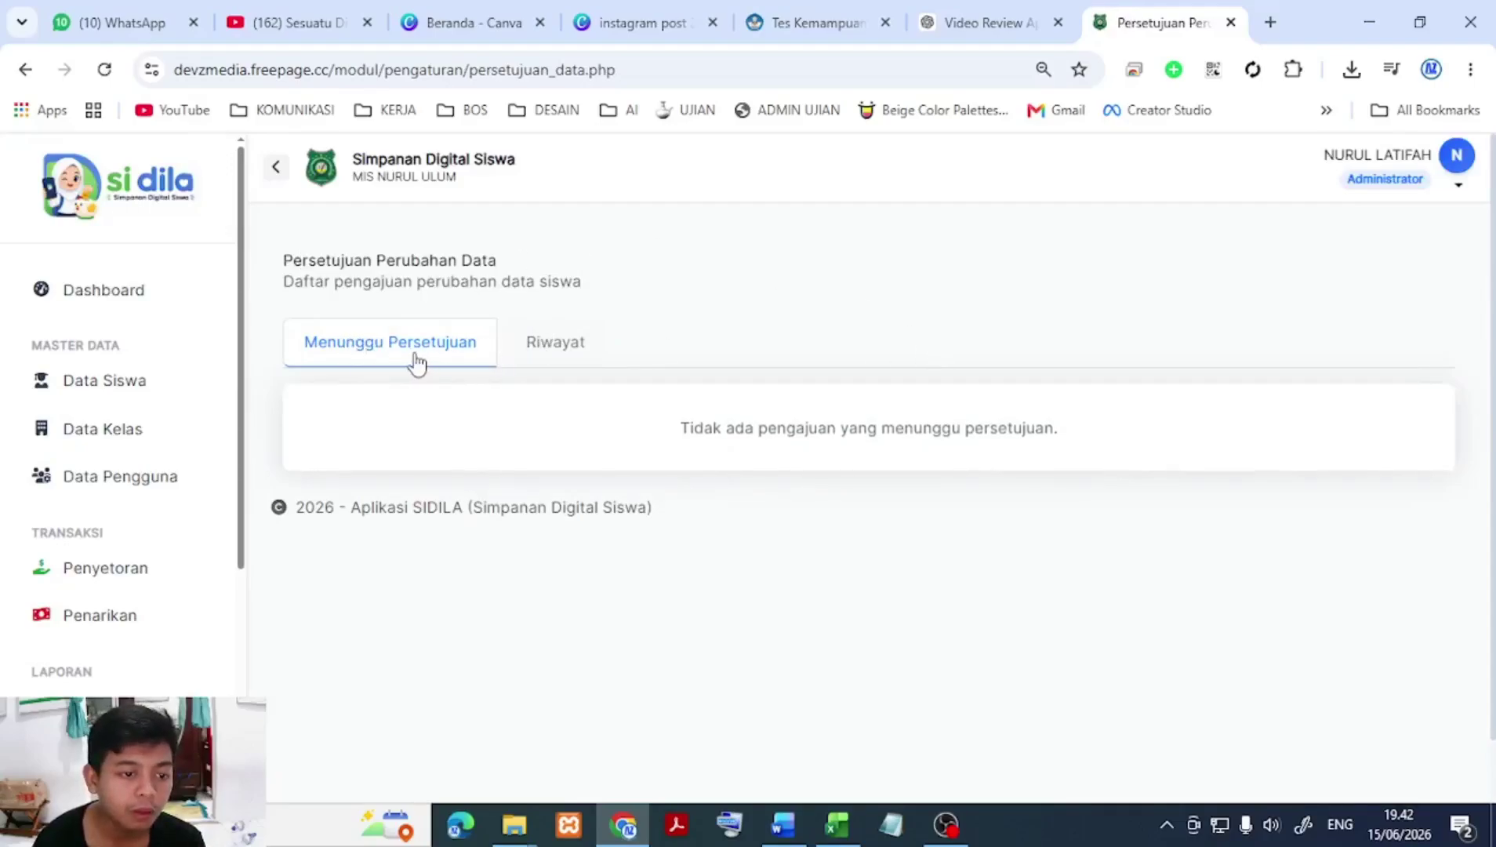
scroll(90, 549, down, 5)
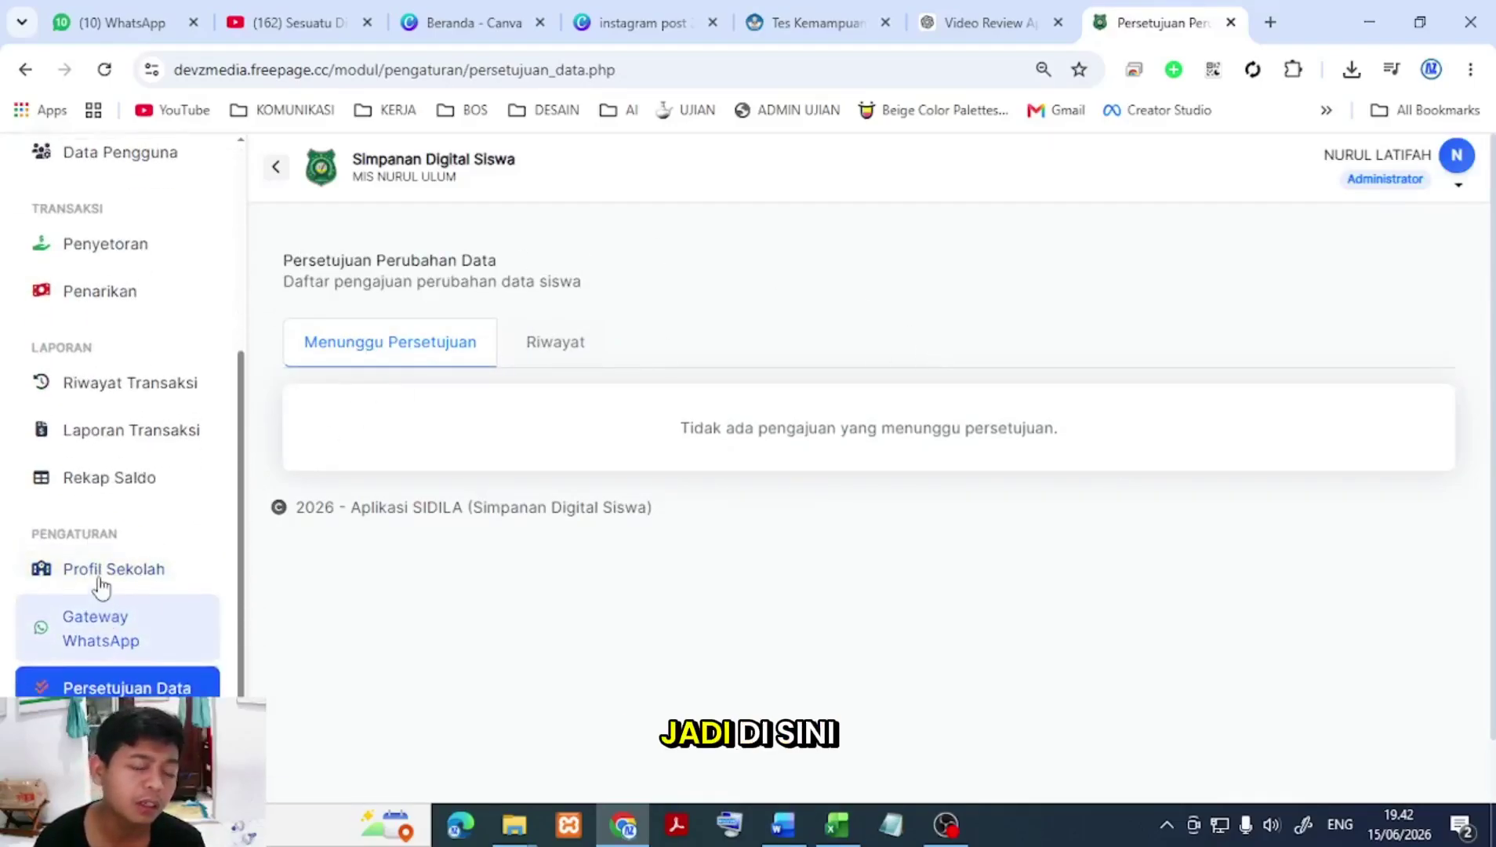
scroll(100, 584, up, 5)
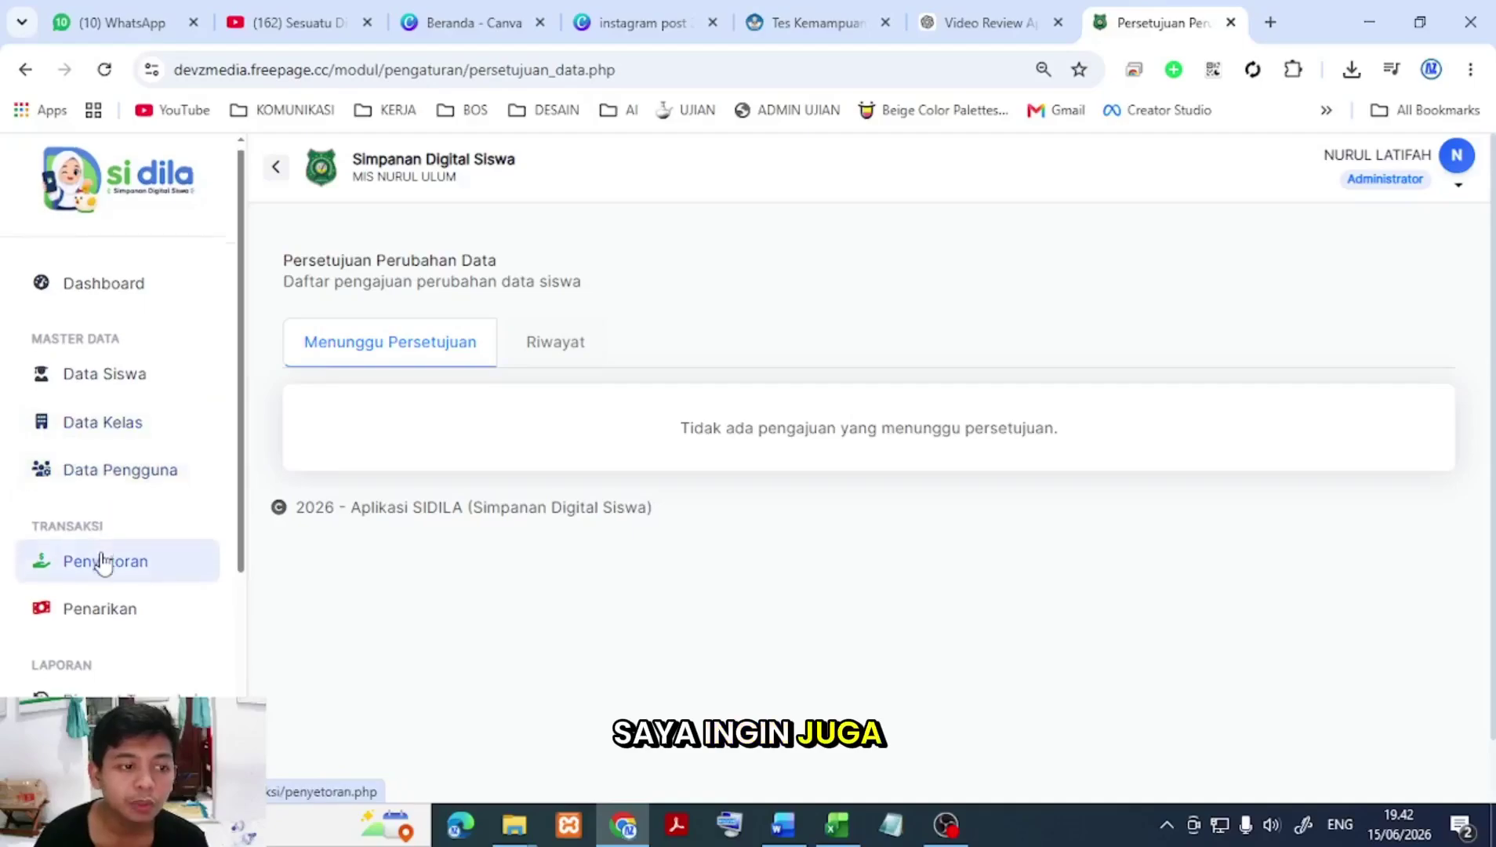
Step: Open the system update page and examine the system information and available system actions
scroll(102, 563, down, 4)
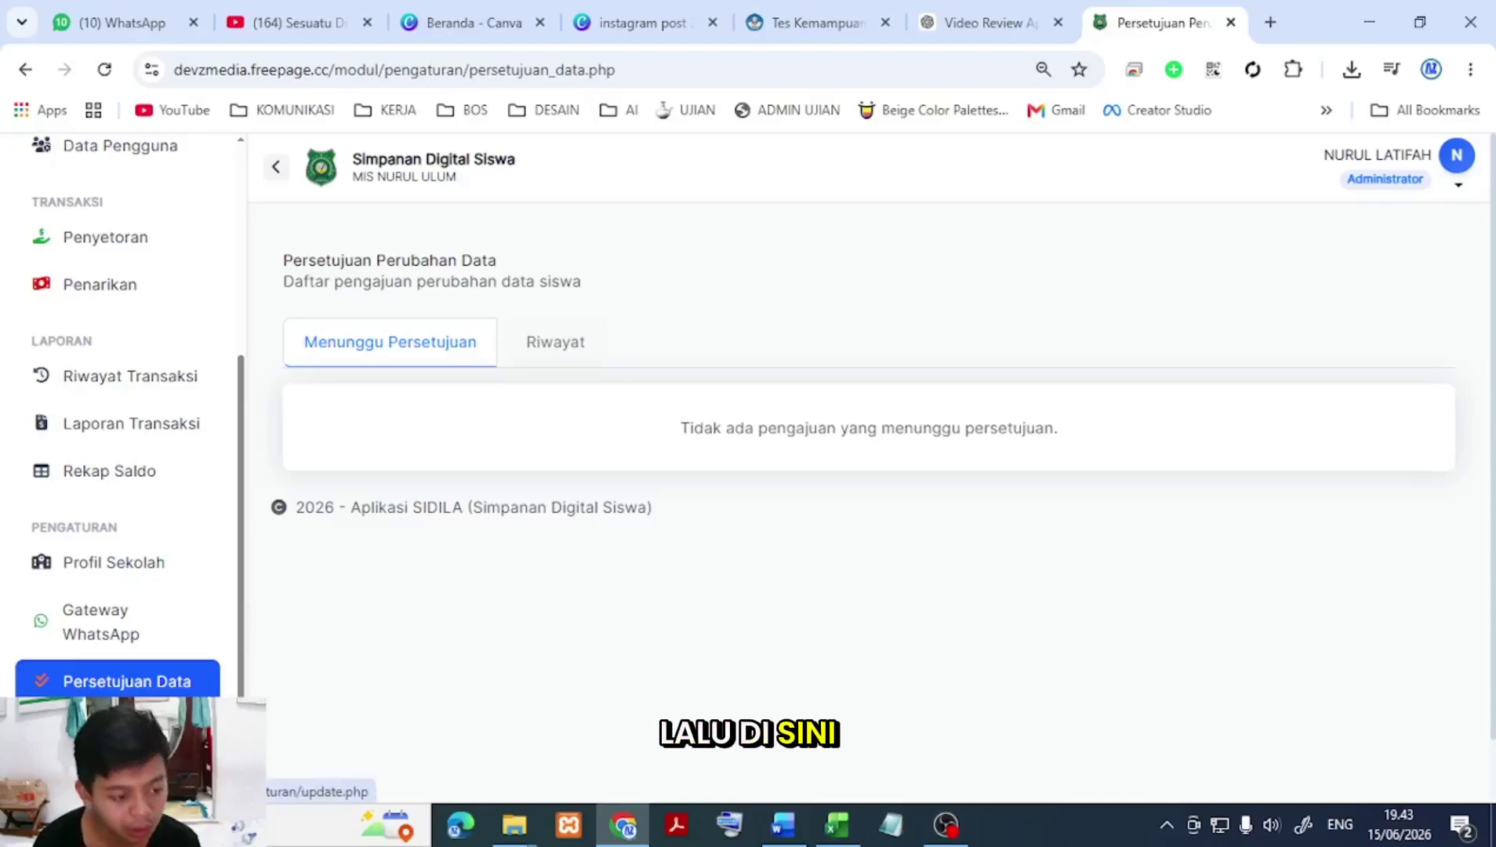
click(118, 729)
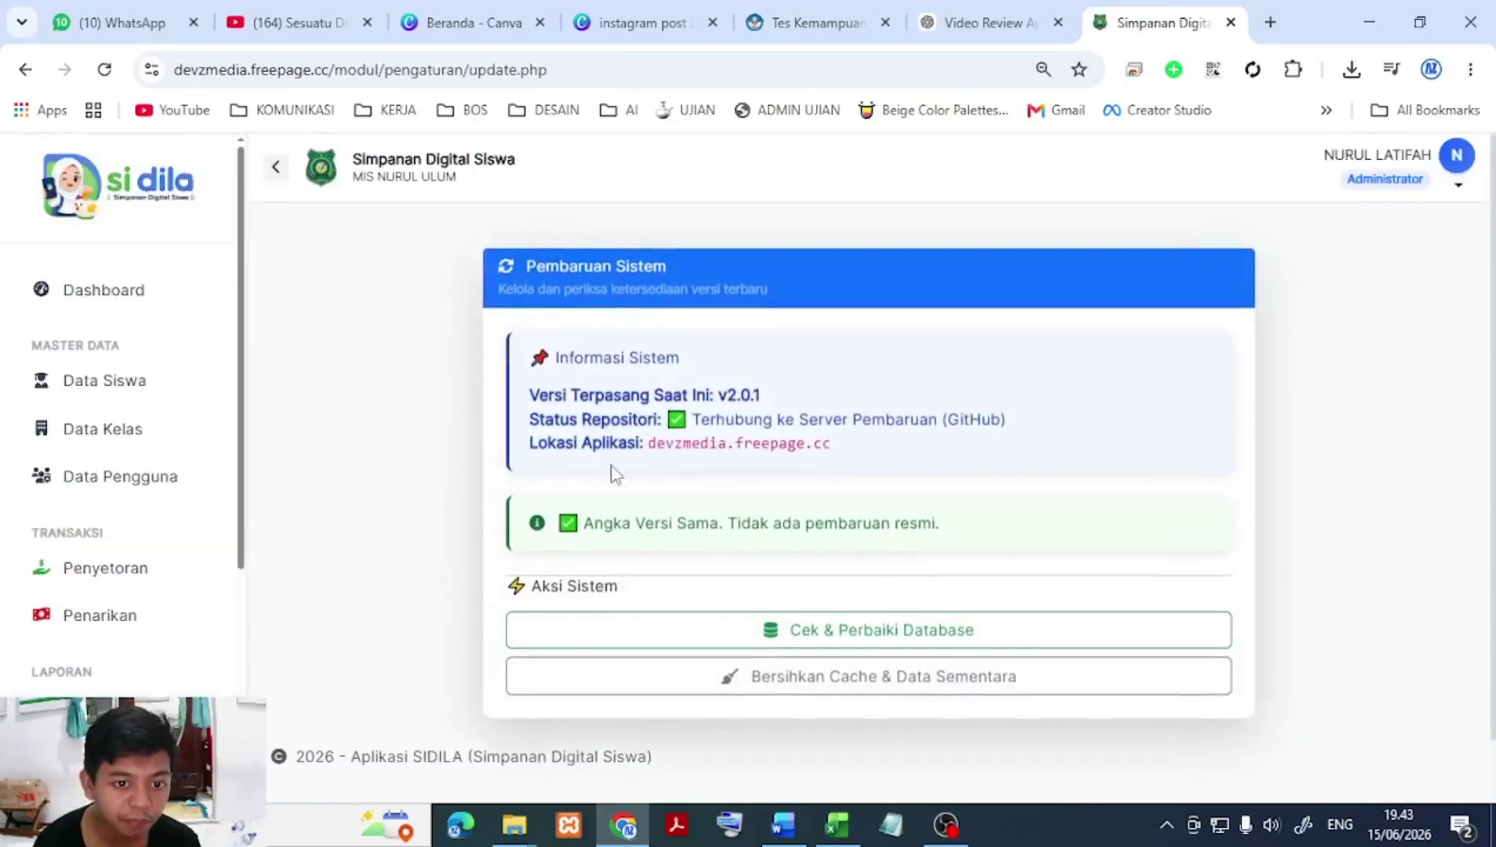
scroll(679, 546, down, 1)
scroll(679, 546, down, 1)
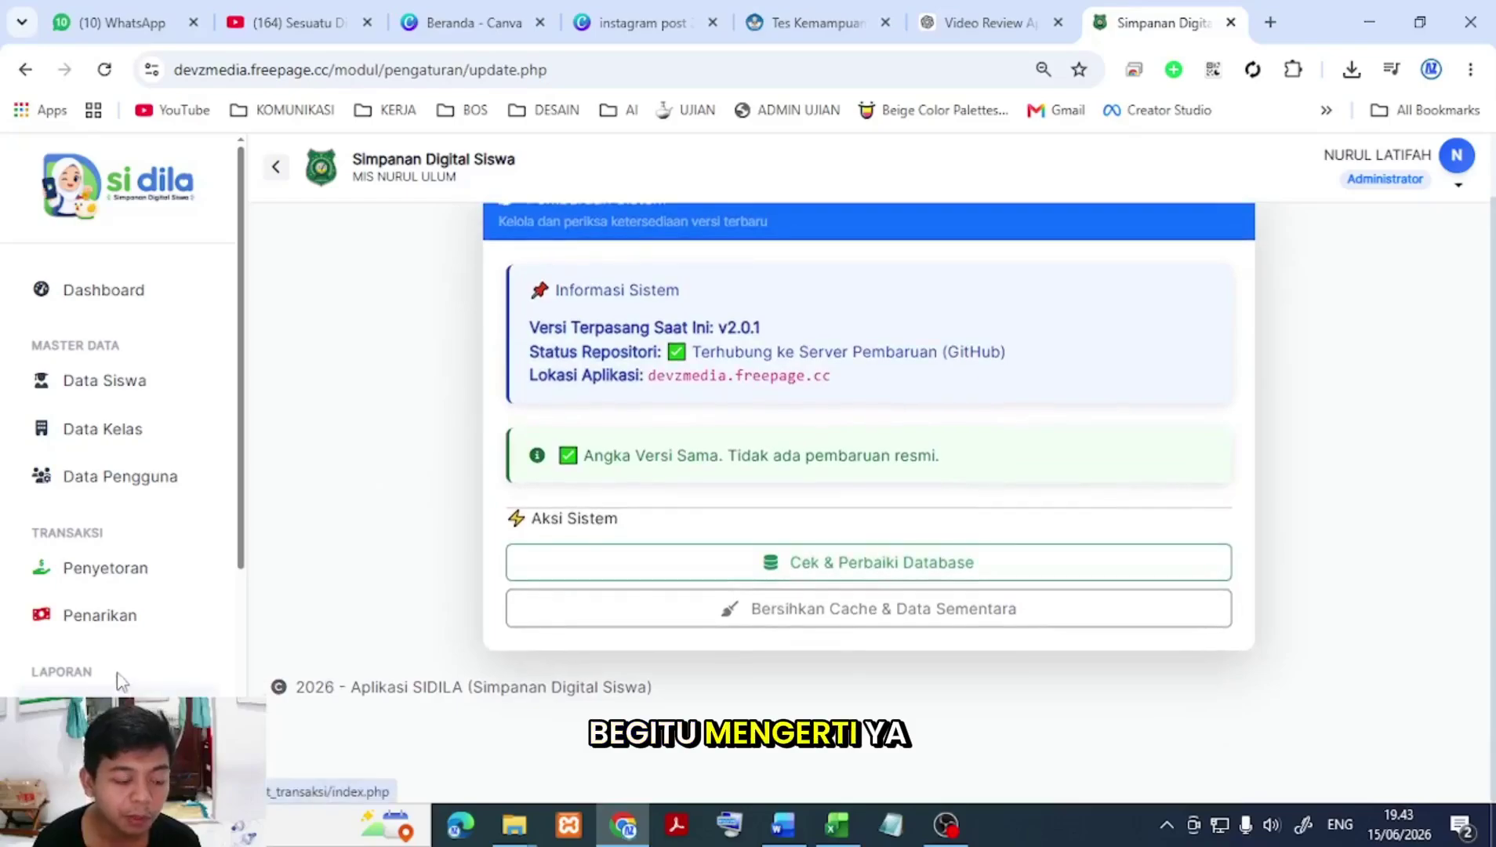
scroll(117, 674, down, 5)
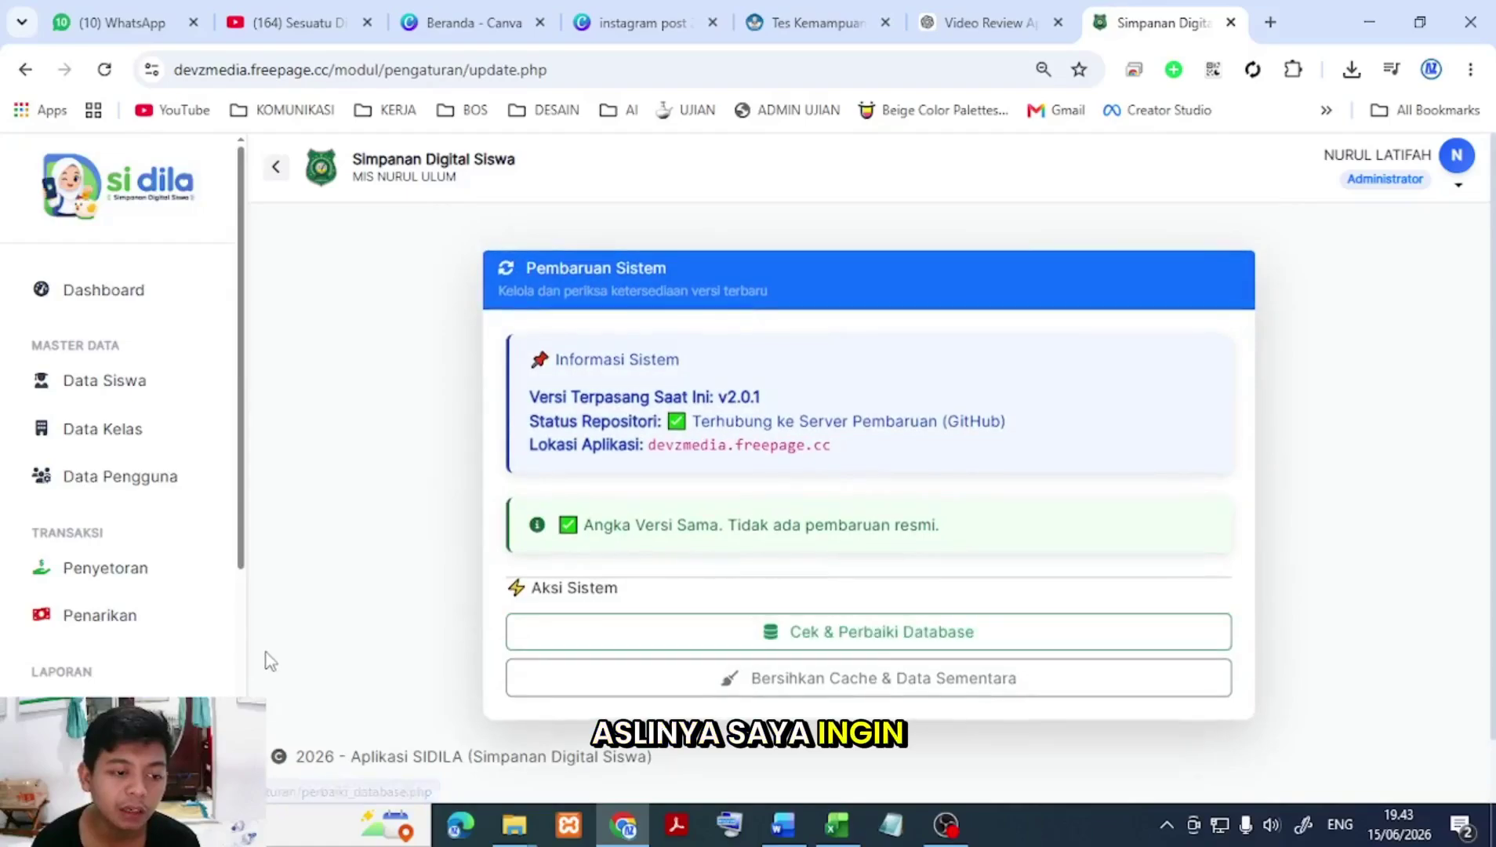
Step: Clear the application's cache and temporary data and acknowledge the confirmation
scroll(207, 549, down, 4)
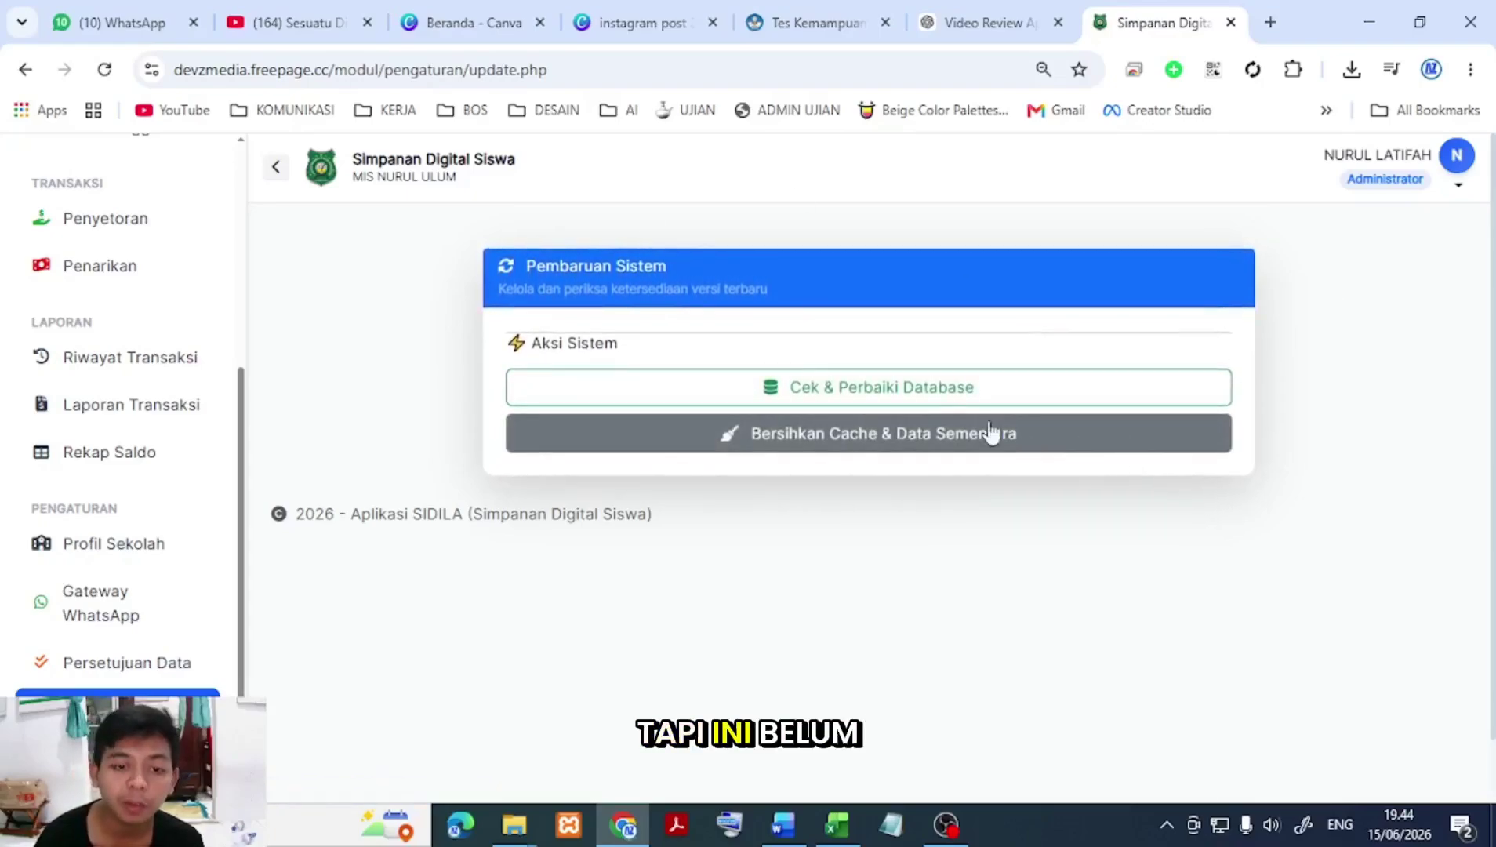
click(887, 441)
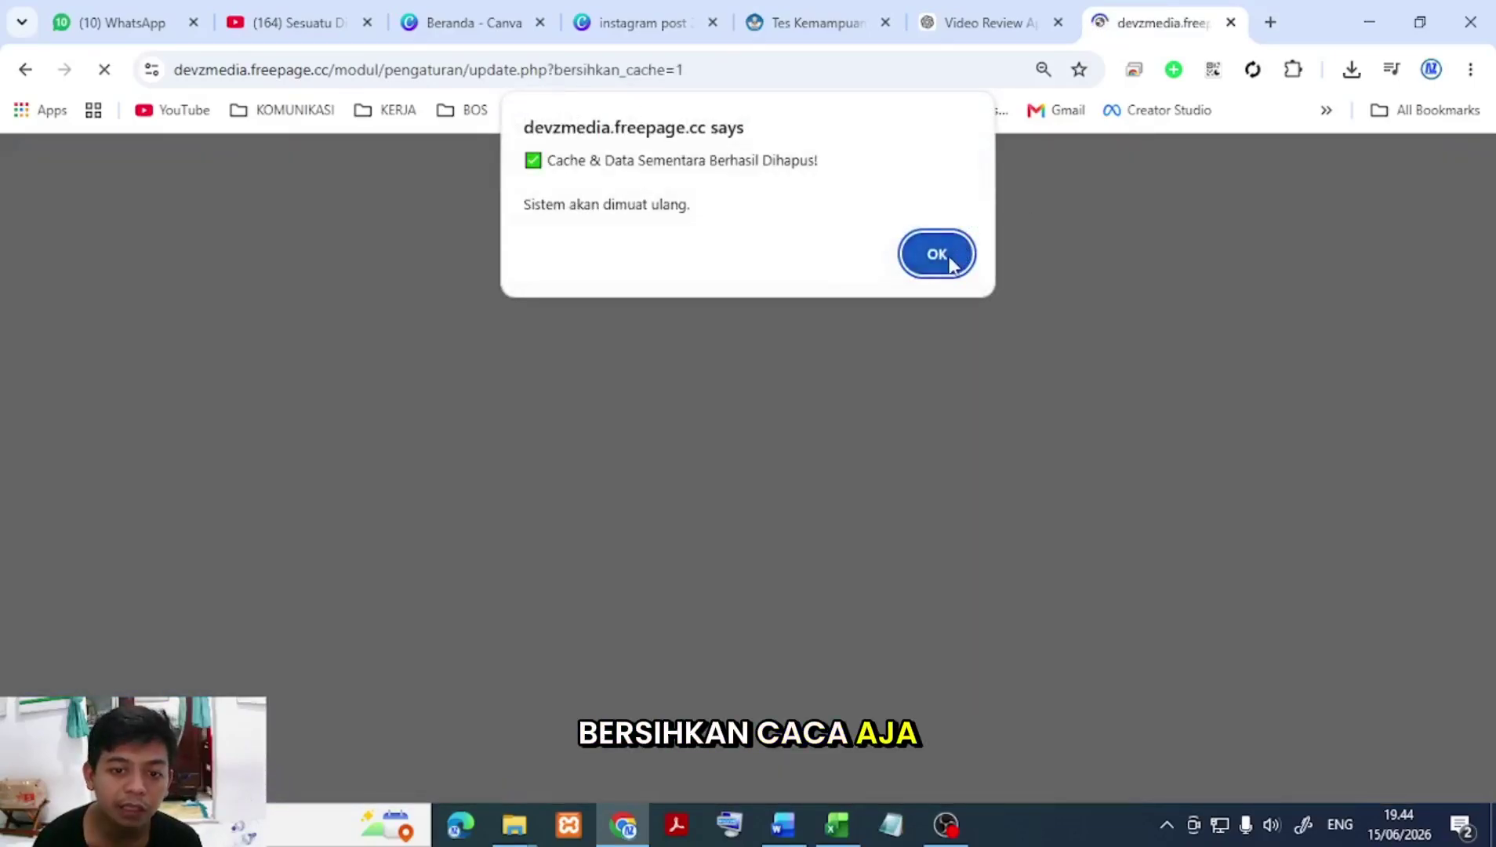
click(937, 254)
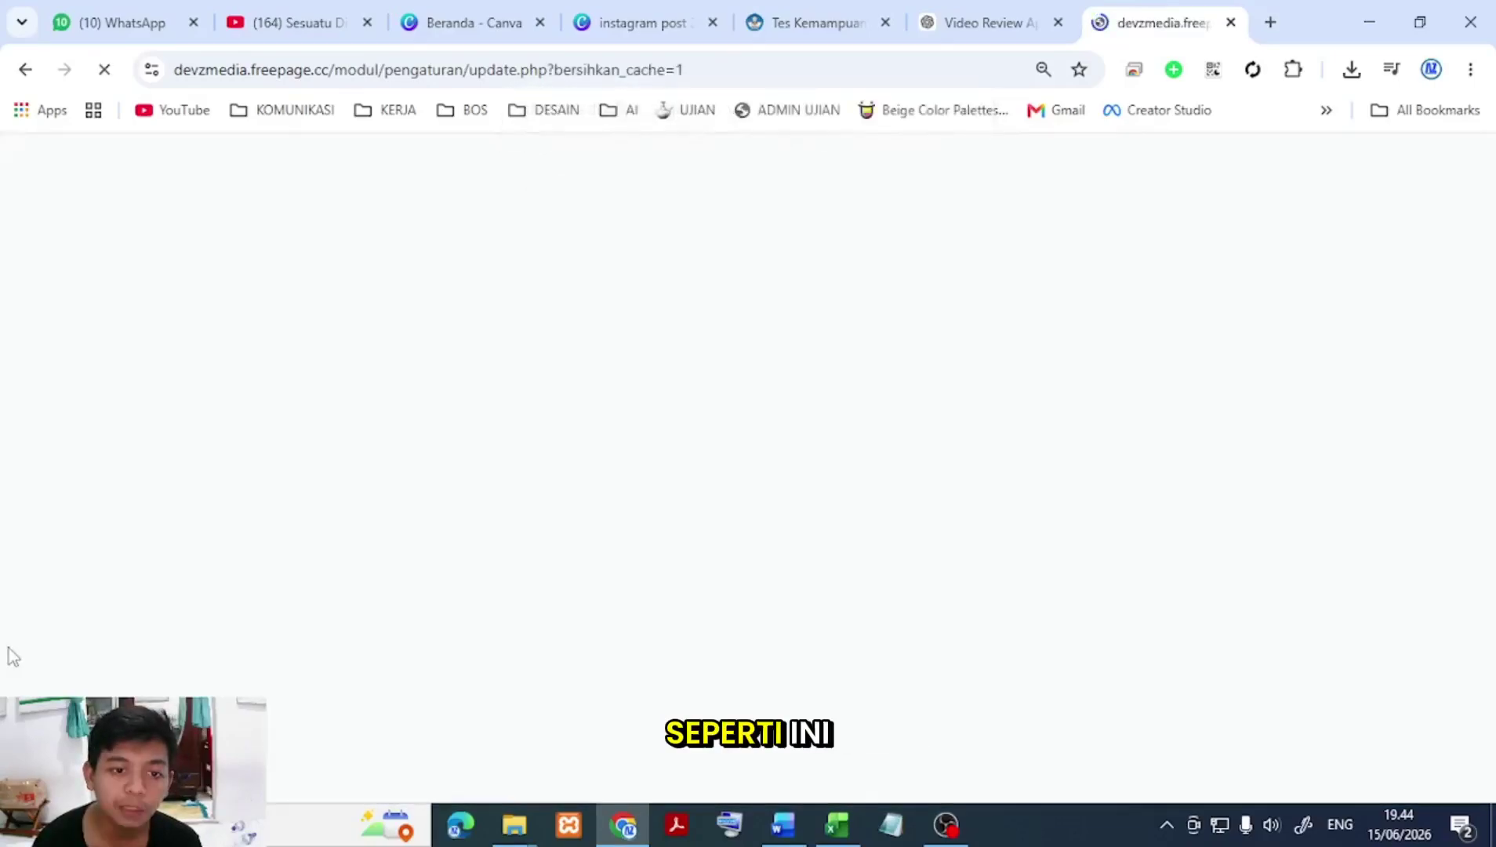
scroll(124, 636, down, 2)
scroll(123, 637, down, 1)
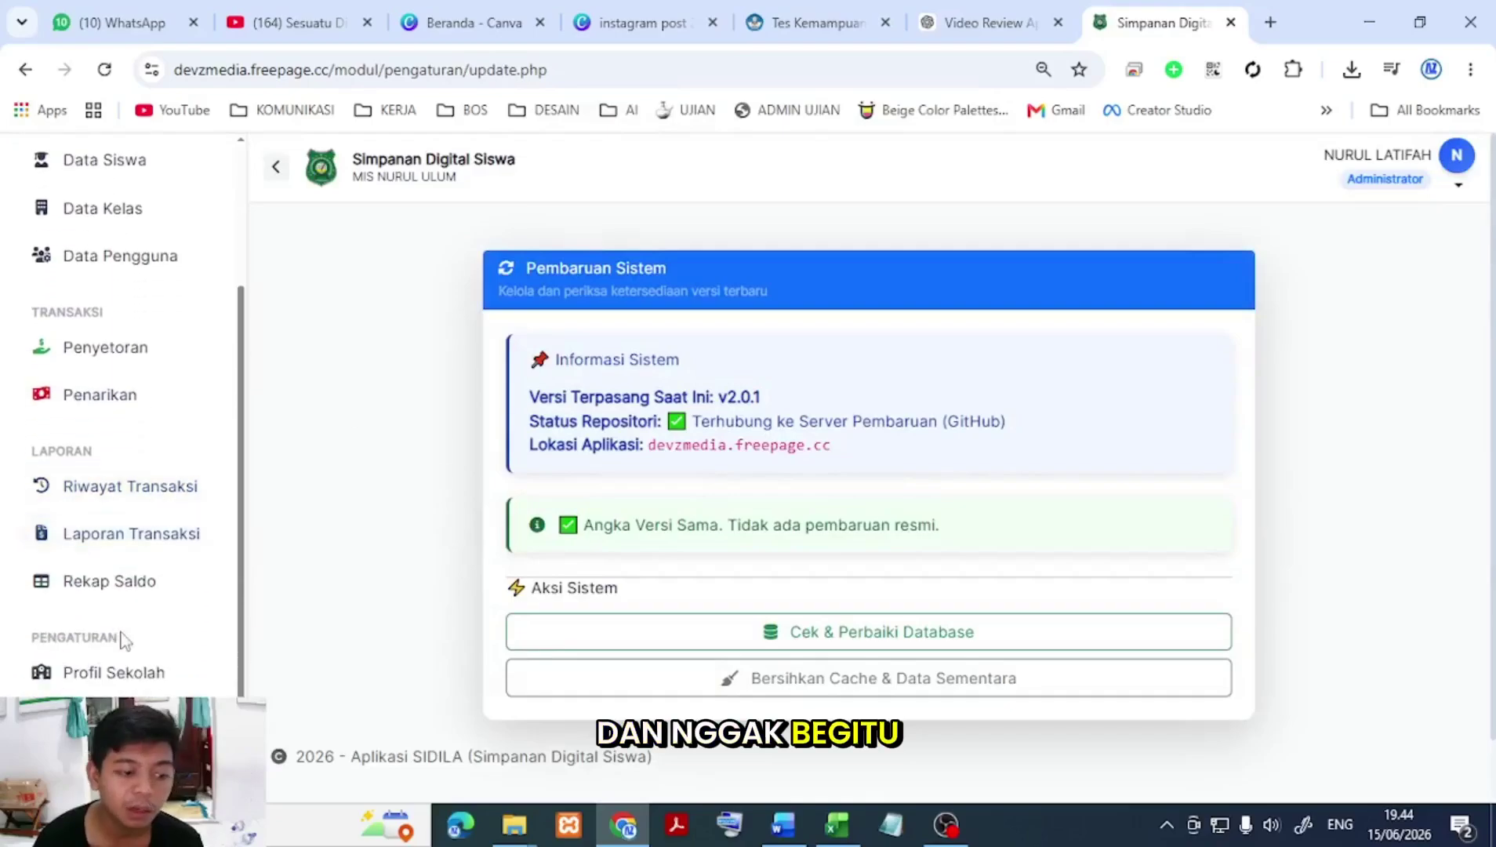
scroll(124, 635, up, 3)
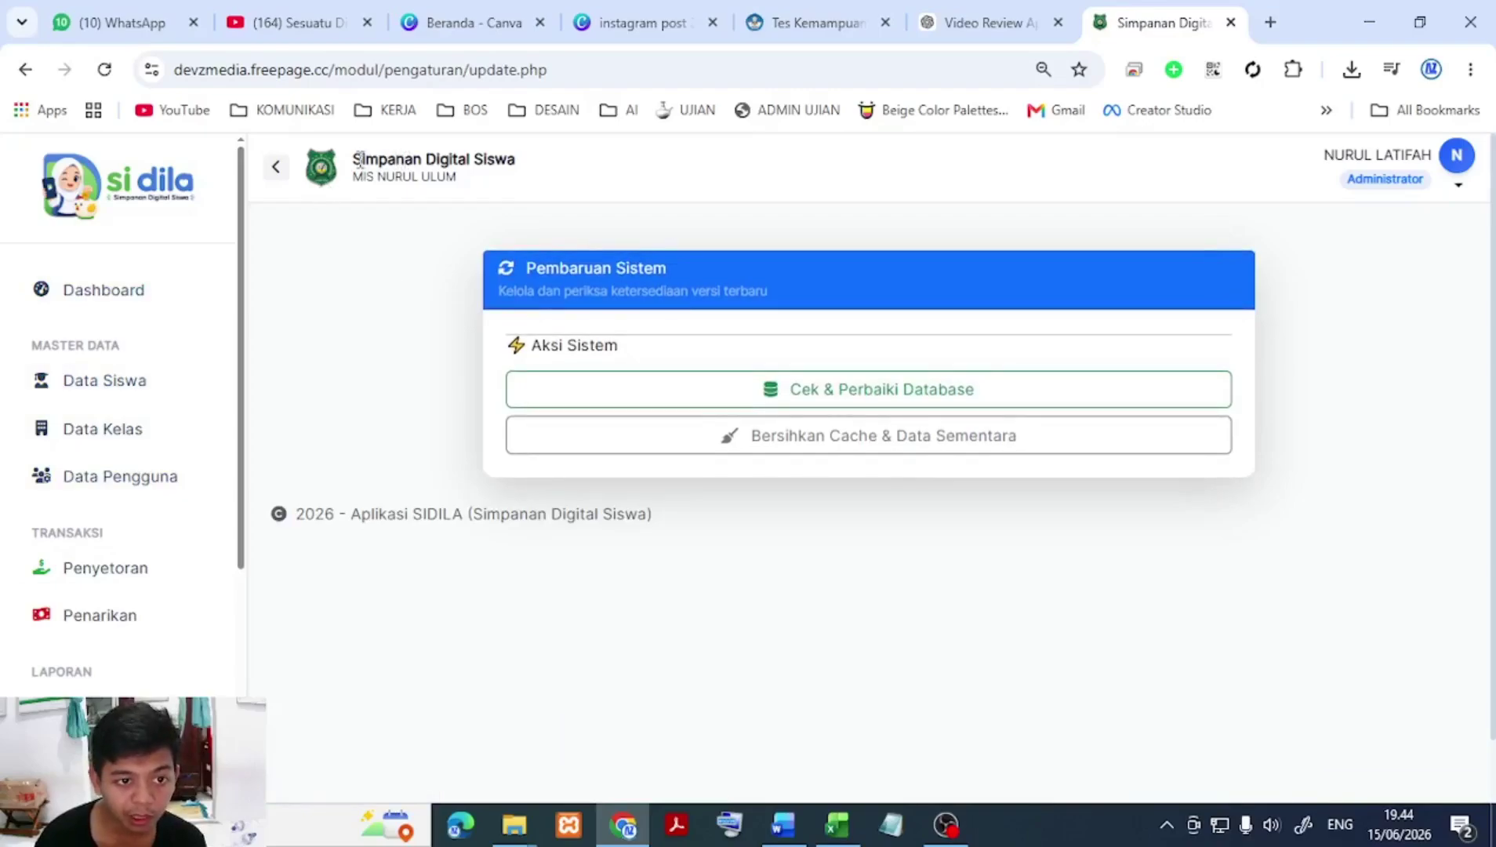
drag(355, 154, 410, 152)
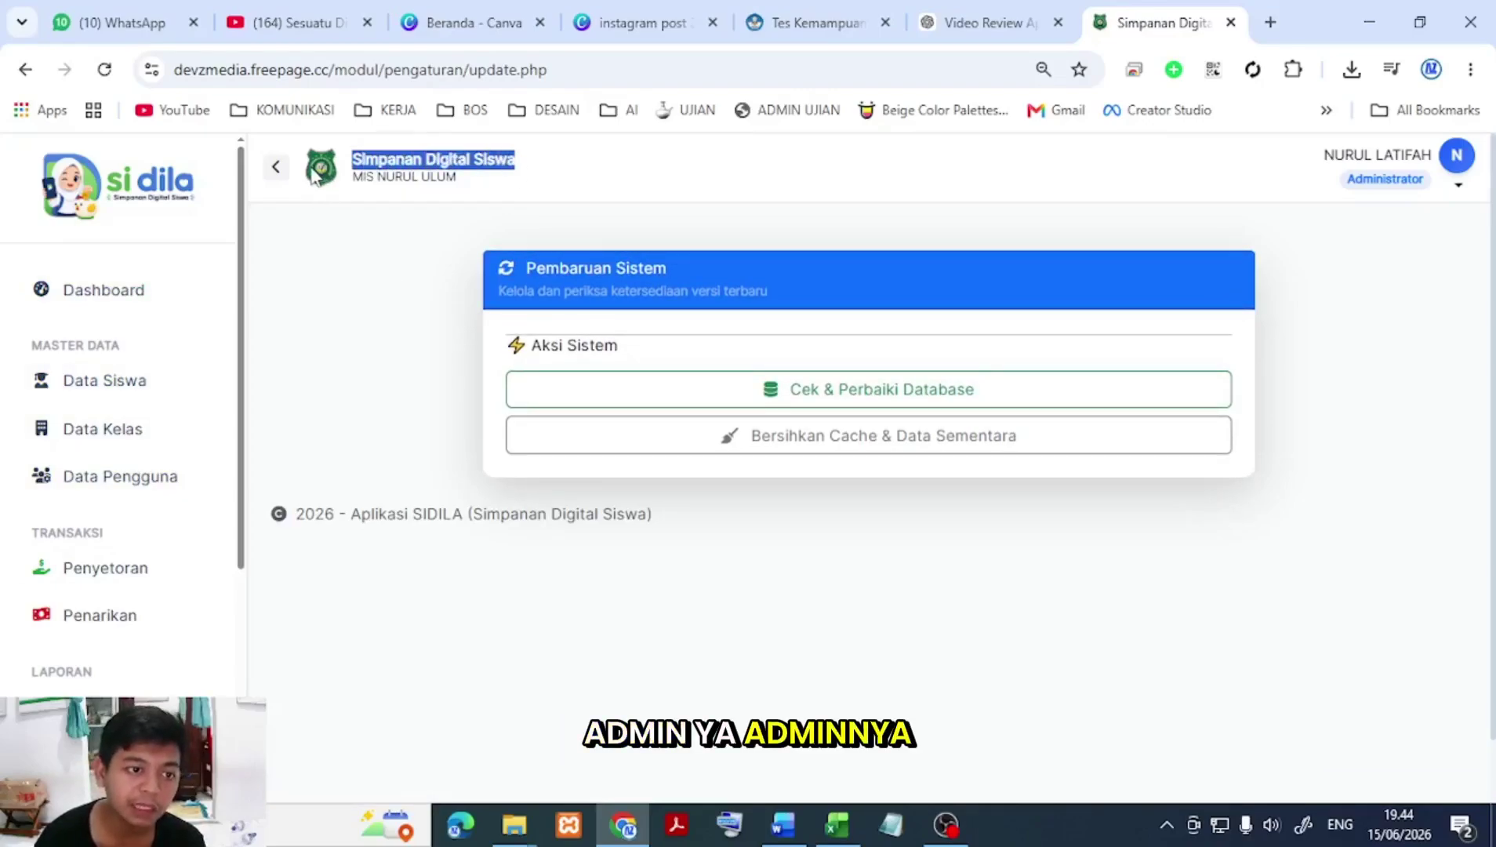
click(275, 167)
click(92, 168)
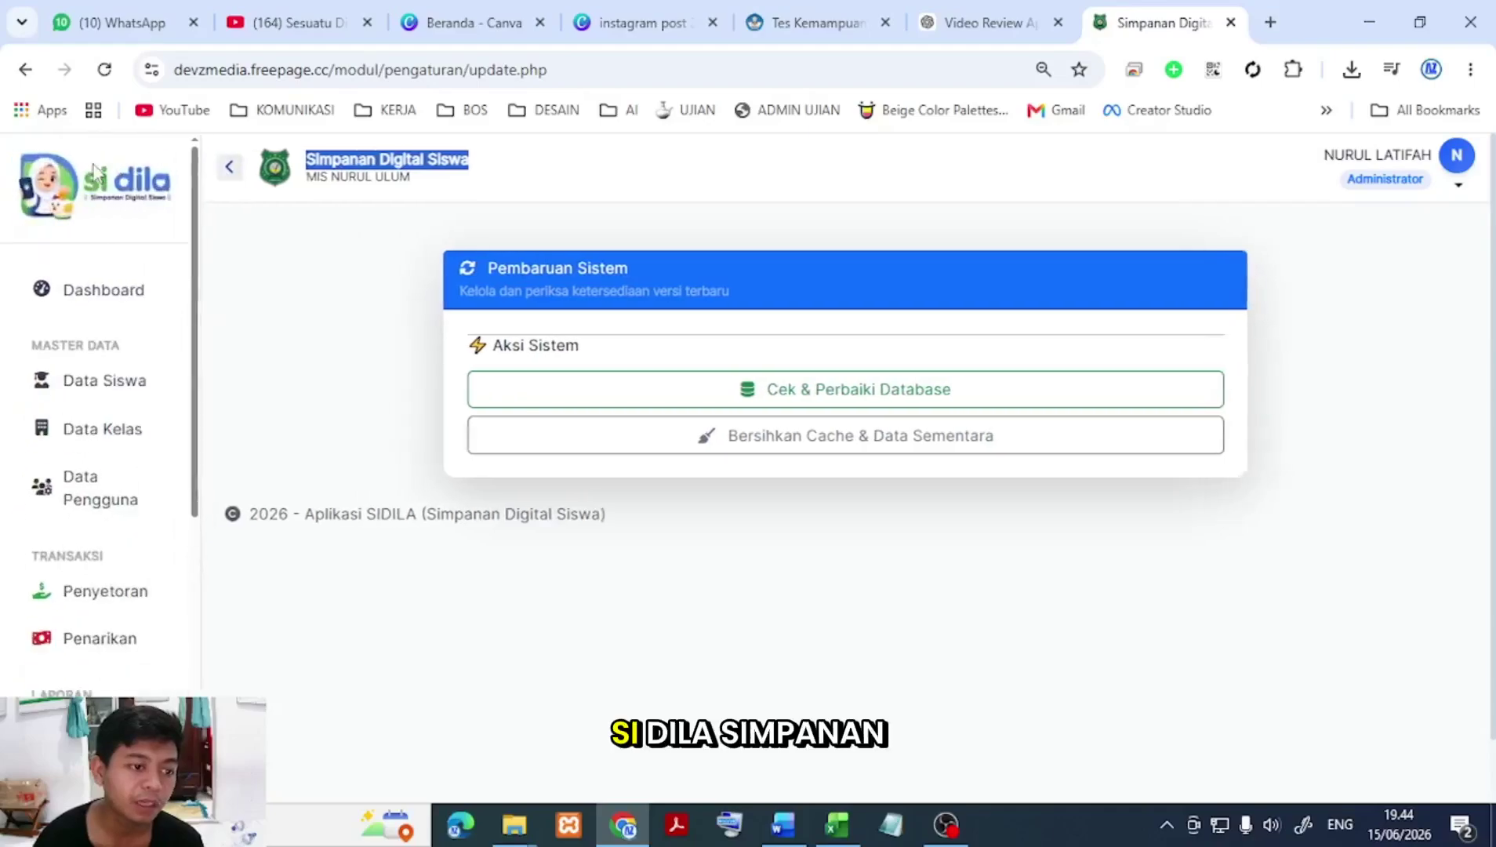
click(525, 192)
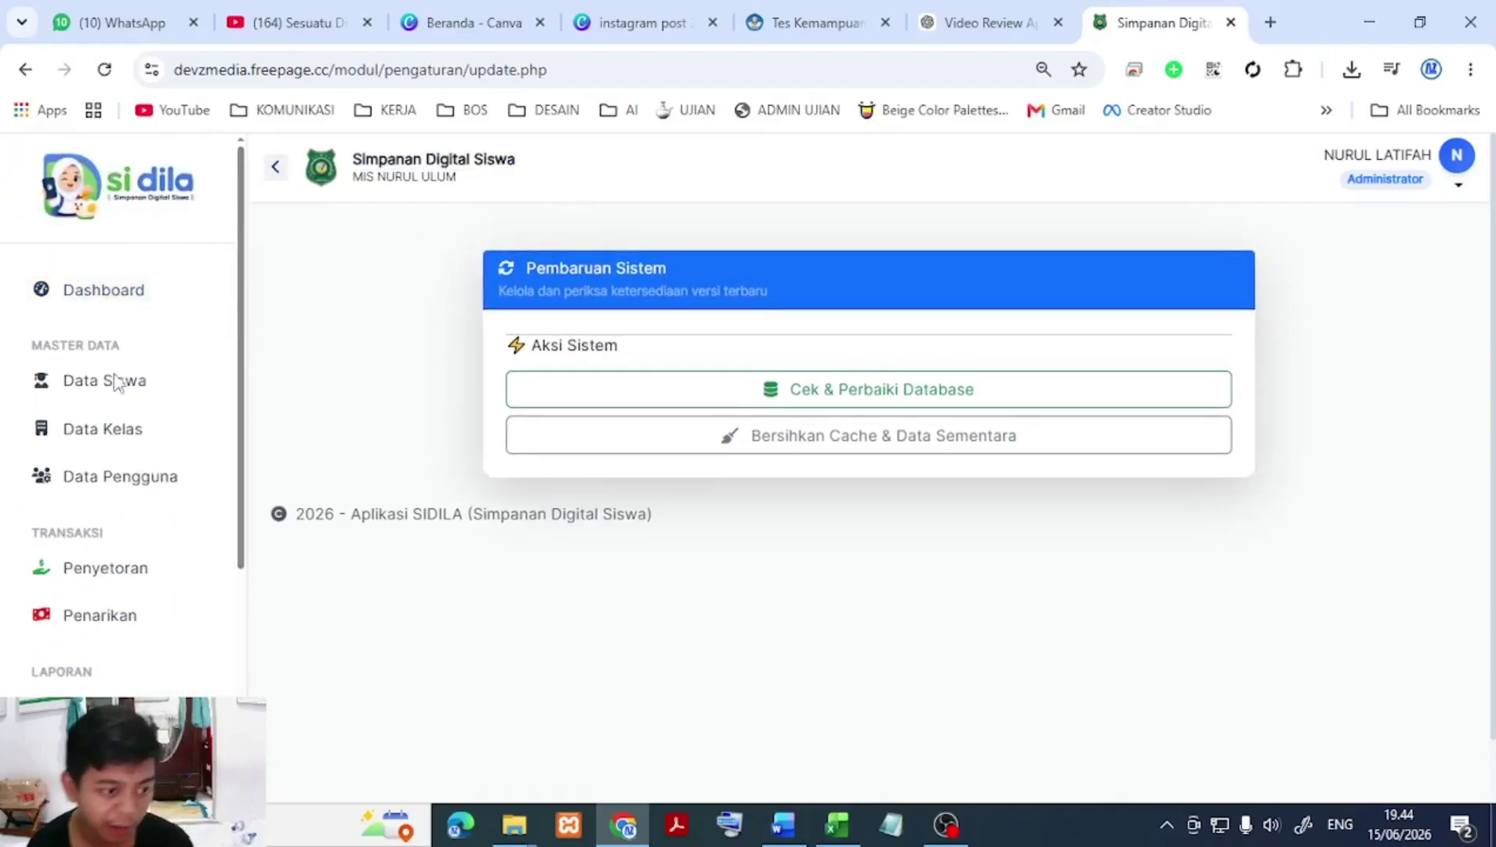
Step: Open the user data page (Data Pengguna) and examine the usernames of the teacher accounts
scroll(78, 501, down, 2)
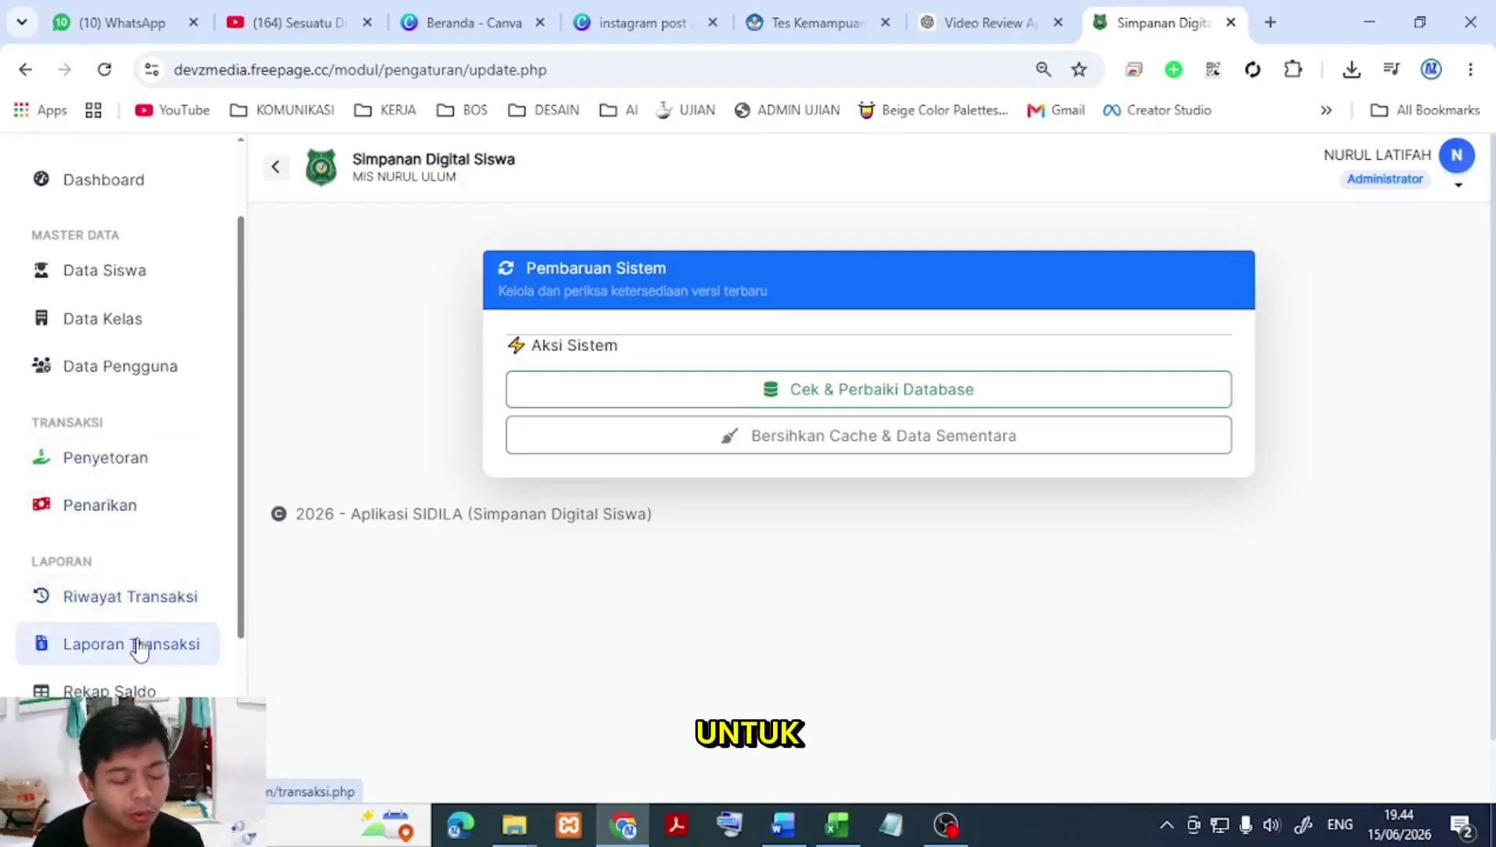
scroll(135, 644, down, 2)
scroll(133, 549, up, 3)
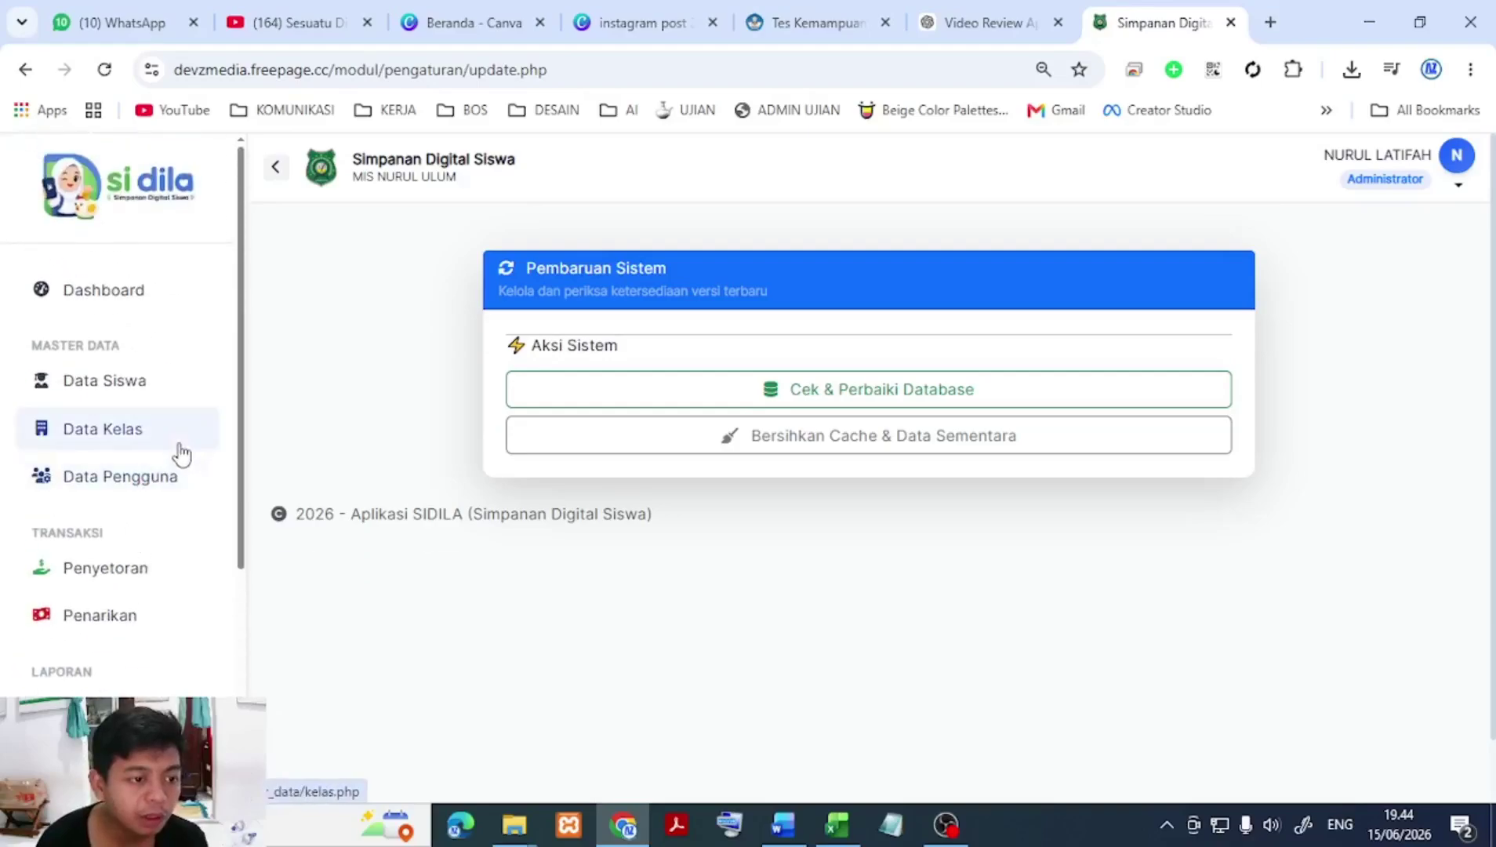
click(150, 480)
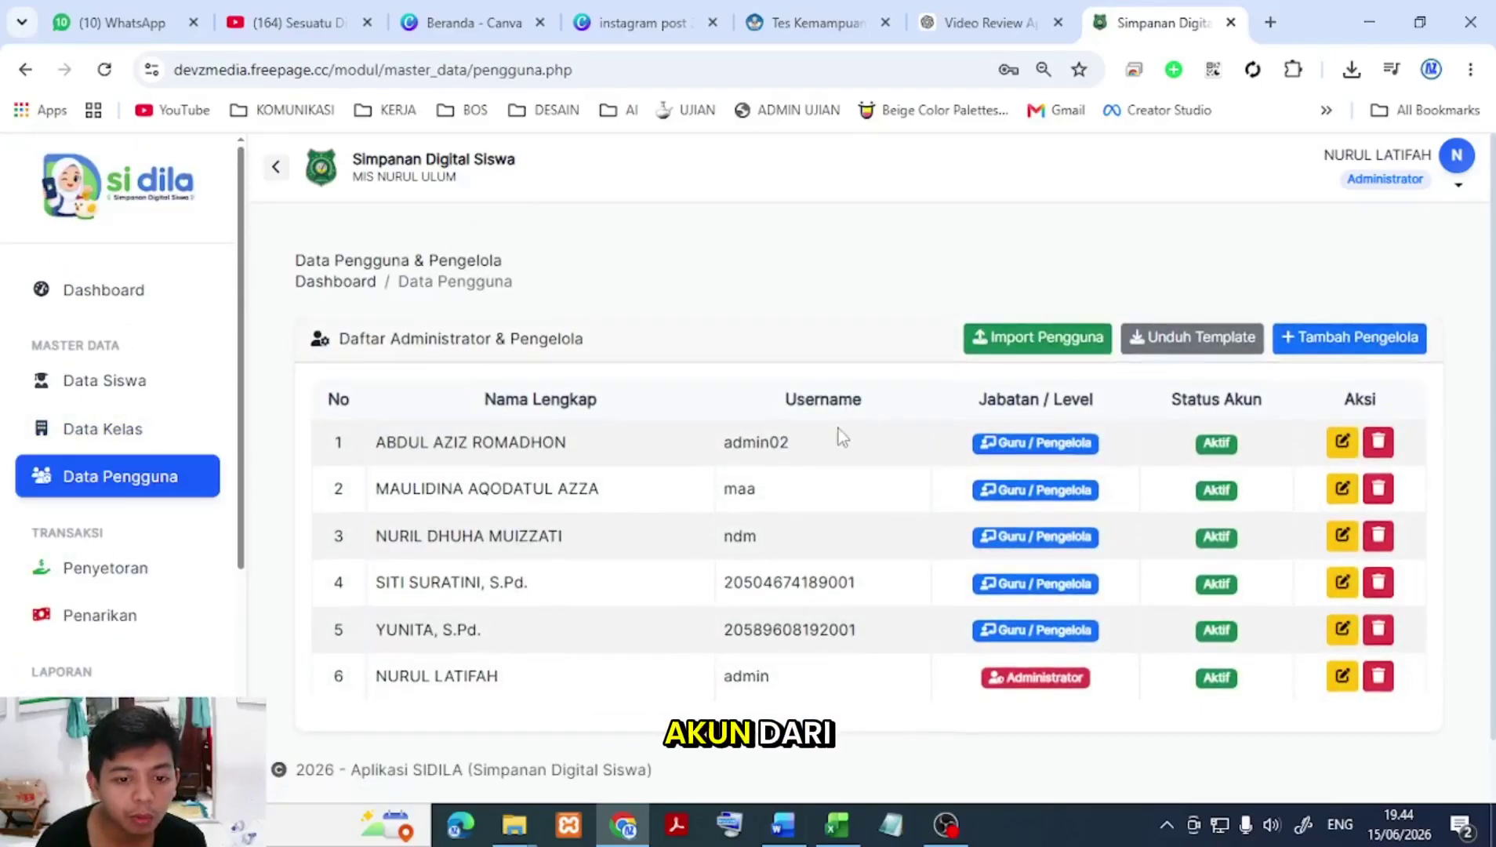
double_click(778, 585)
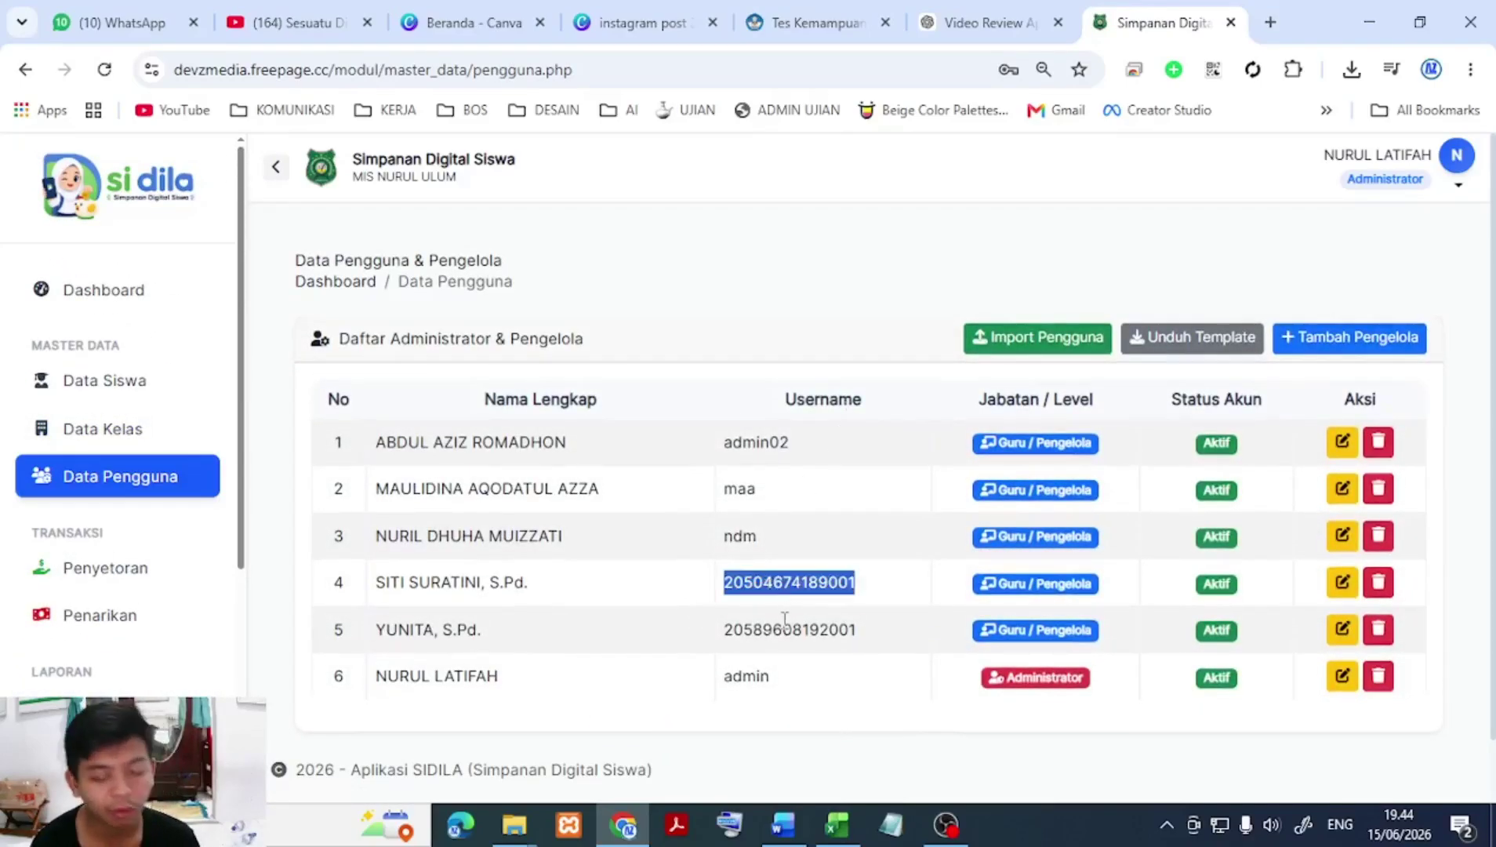
Step: Log out of the administrator account, sign in with a teacher's saved username and password, and dismiss the saved-passwords warning
click(1456, 156)
click(1382, 289)
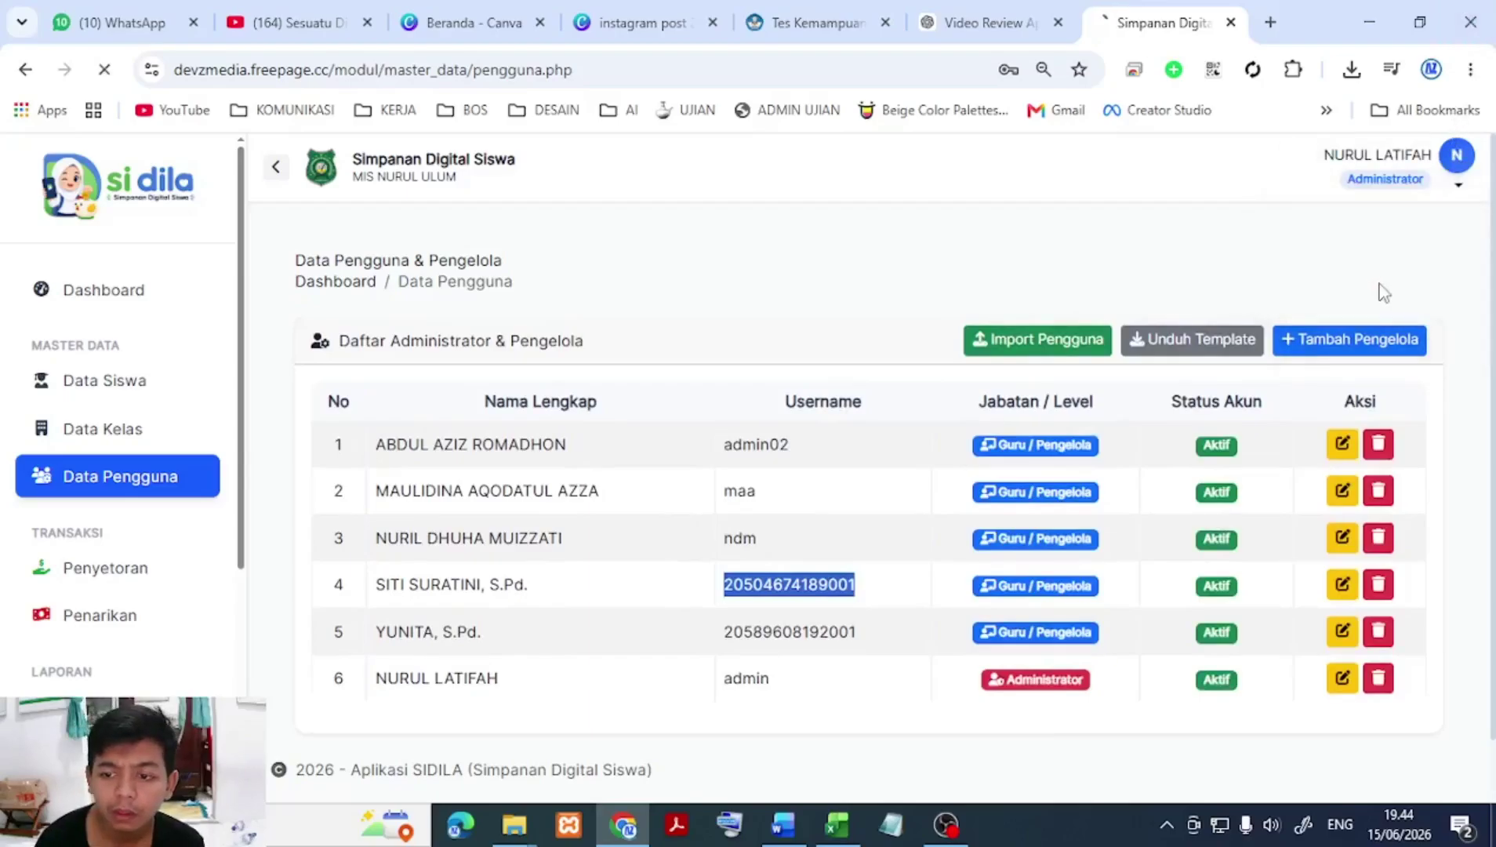
double_click(641, 465)
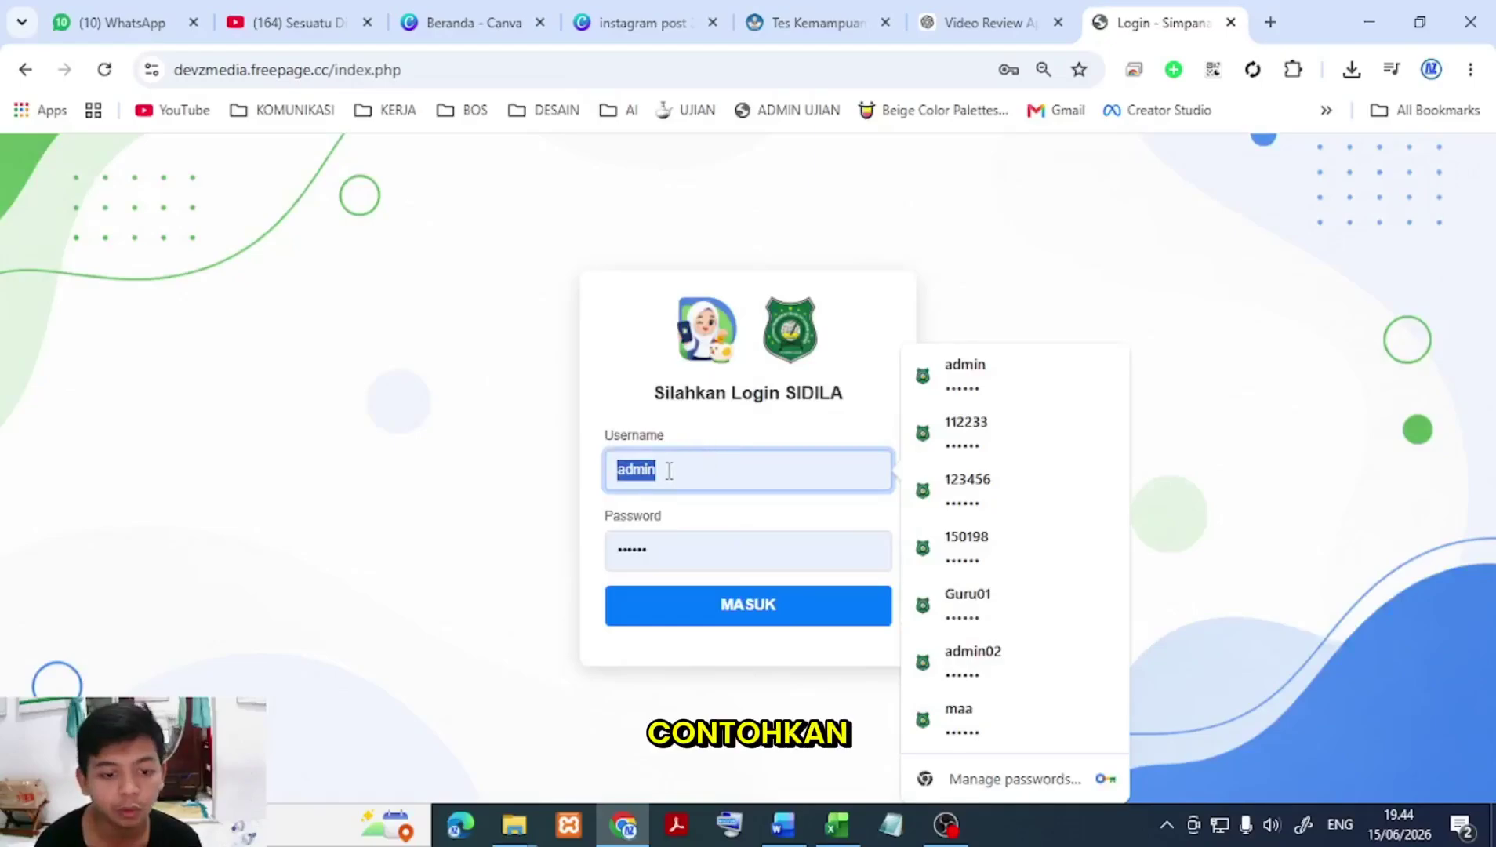
click(680, 470)
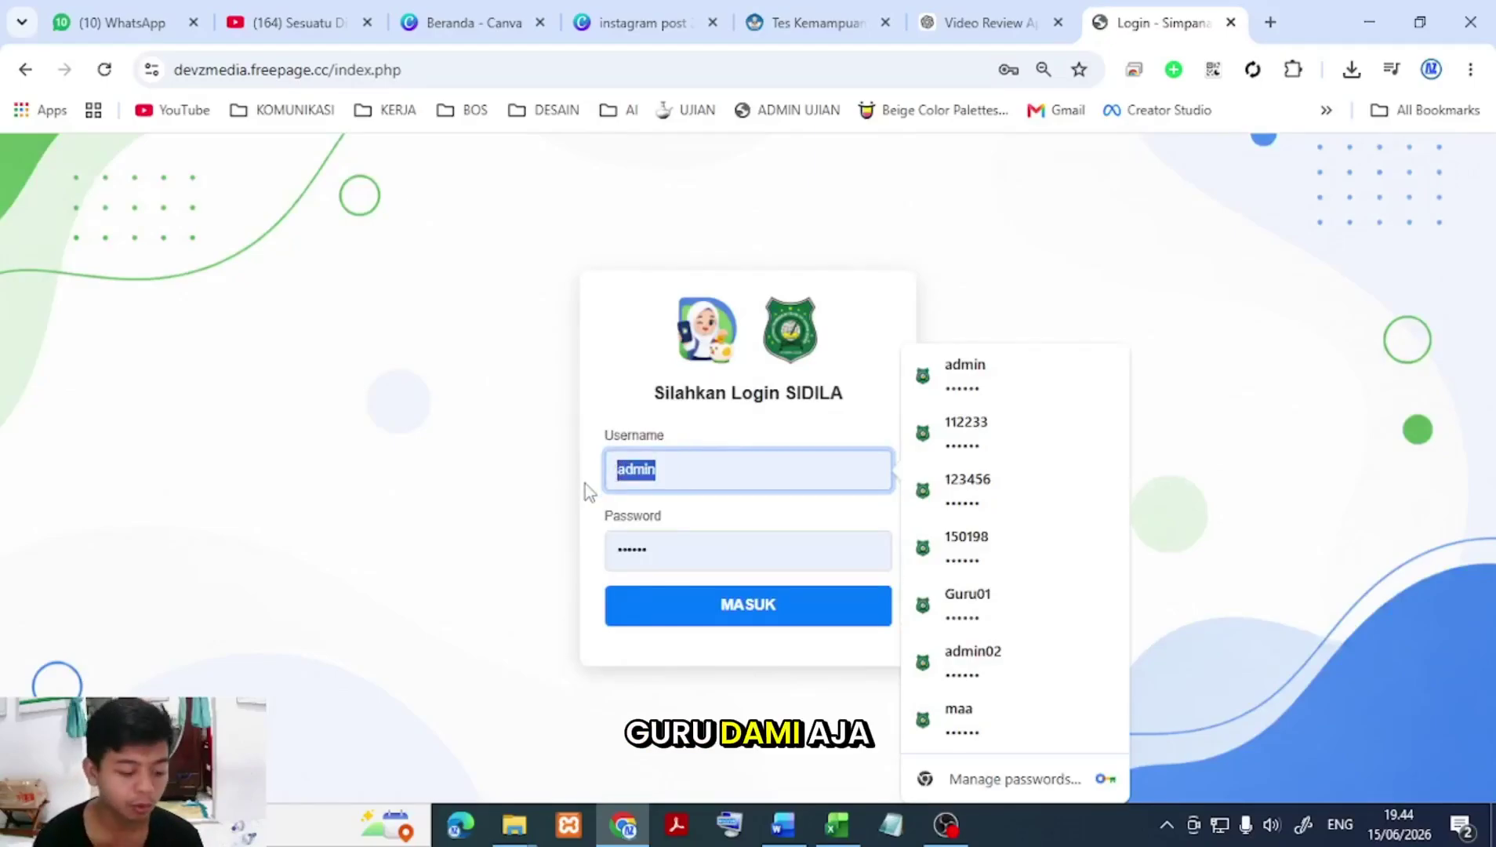
text(maa)
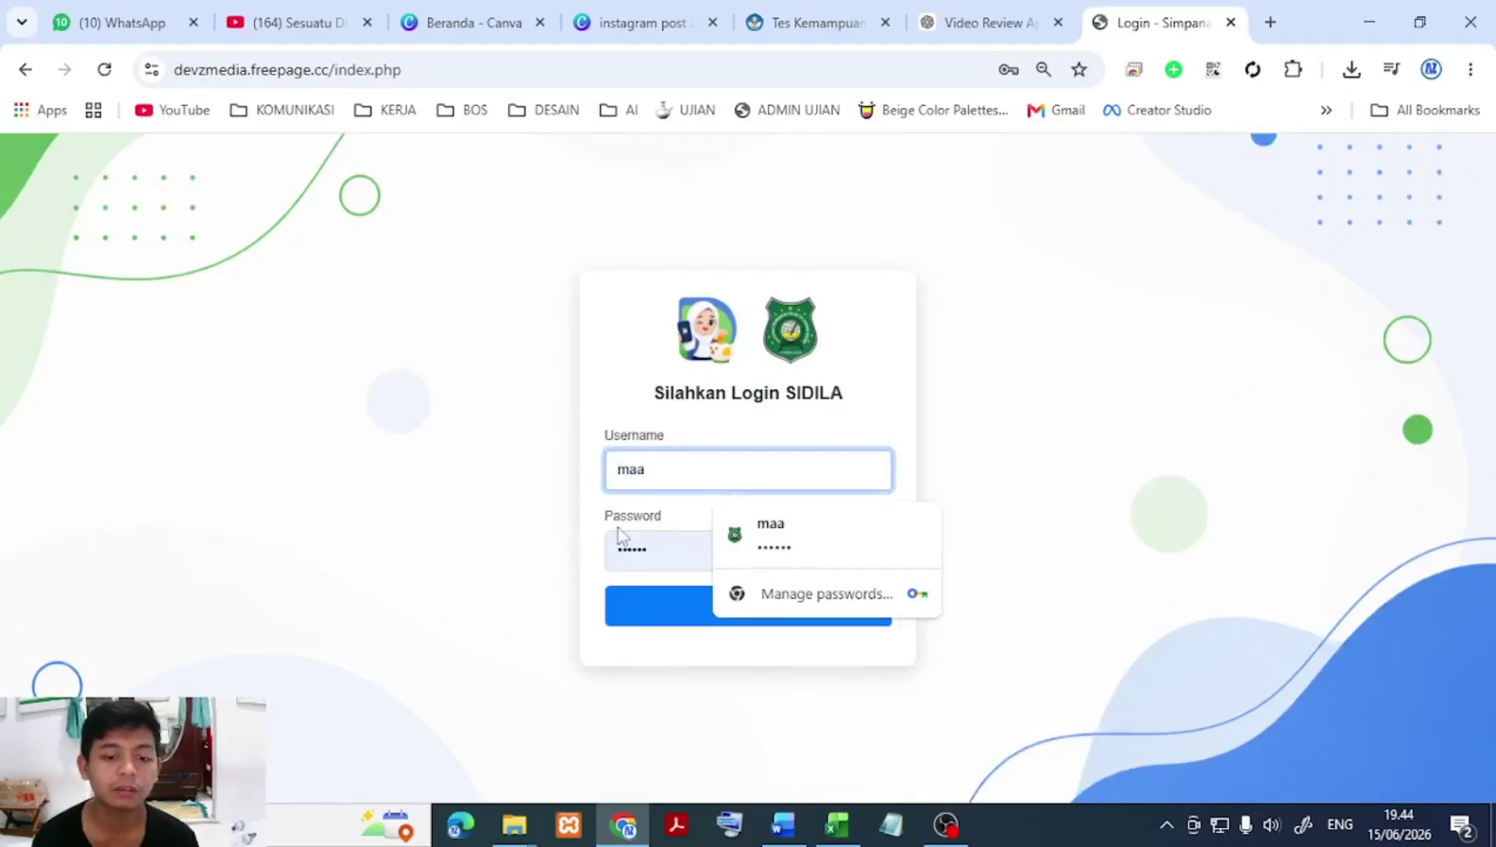
click(774, 534)
click(749, 621)
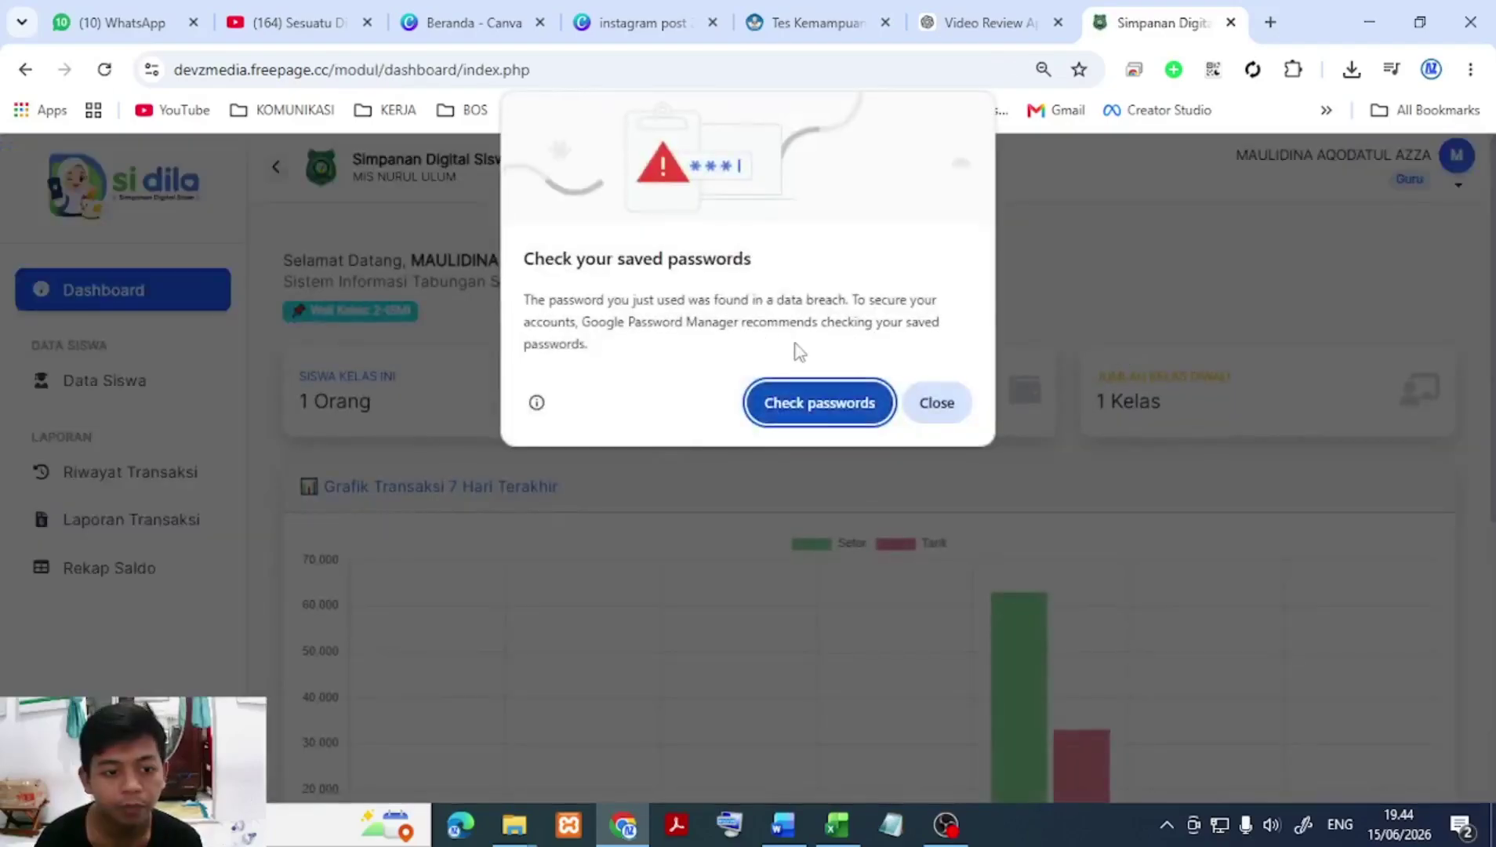
click(936, 401)
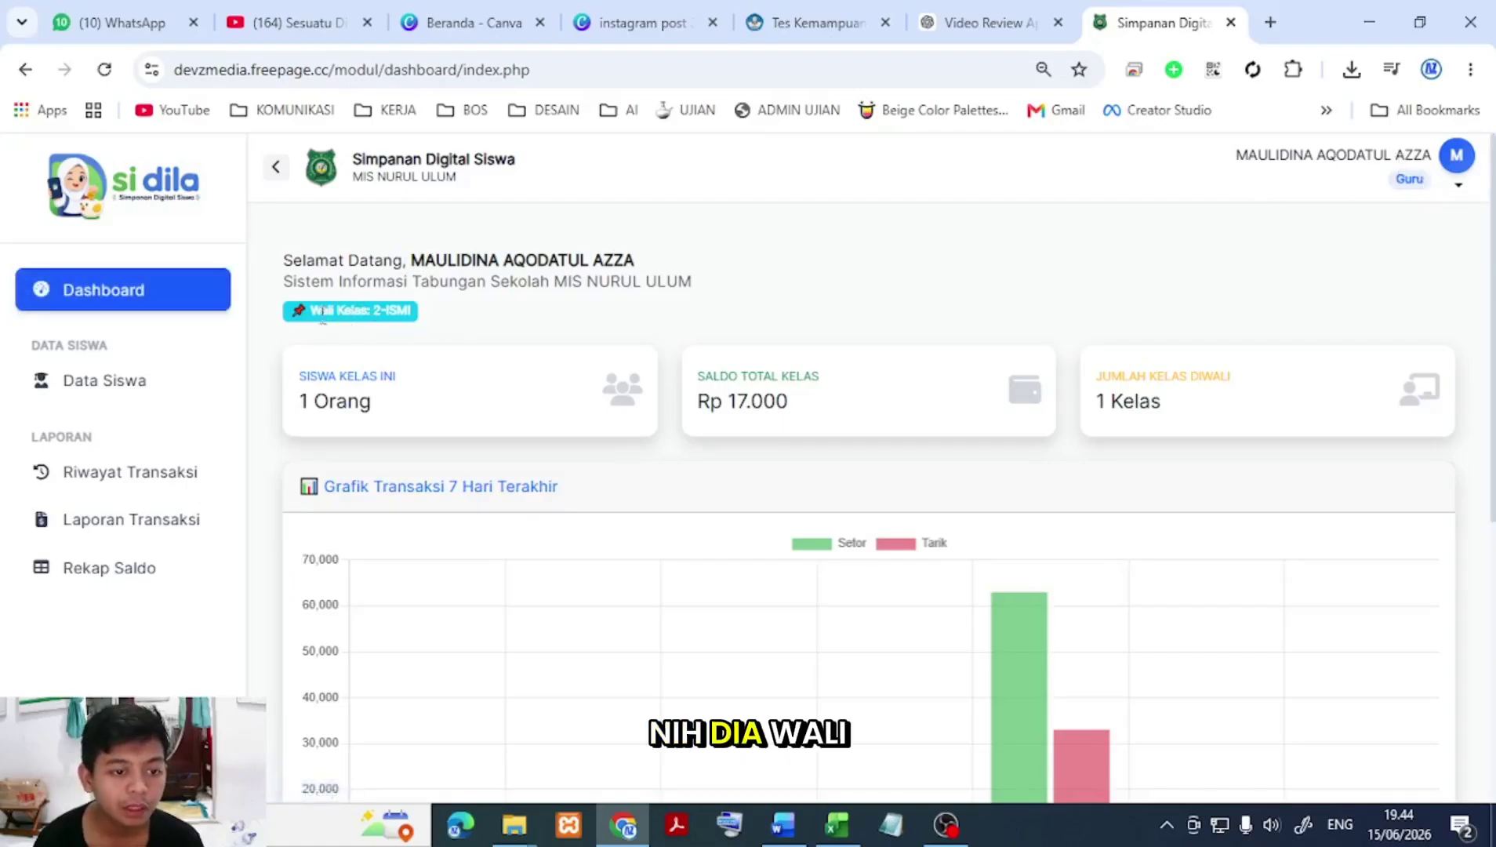
Step: Examine the homeroom class label and the number of classes on the teacher dashboard, and open the transaction history (Riwayat Transaksi)
drag(308, 307, 431, 323)
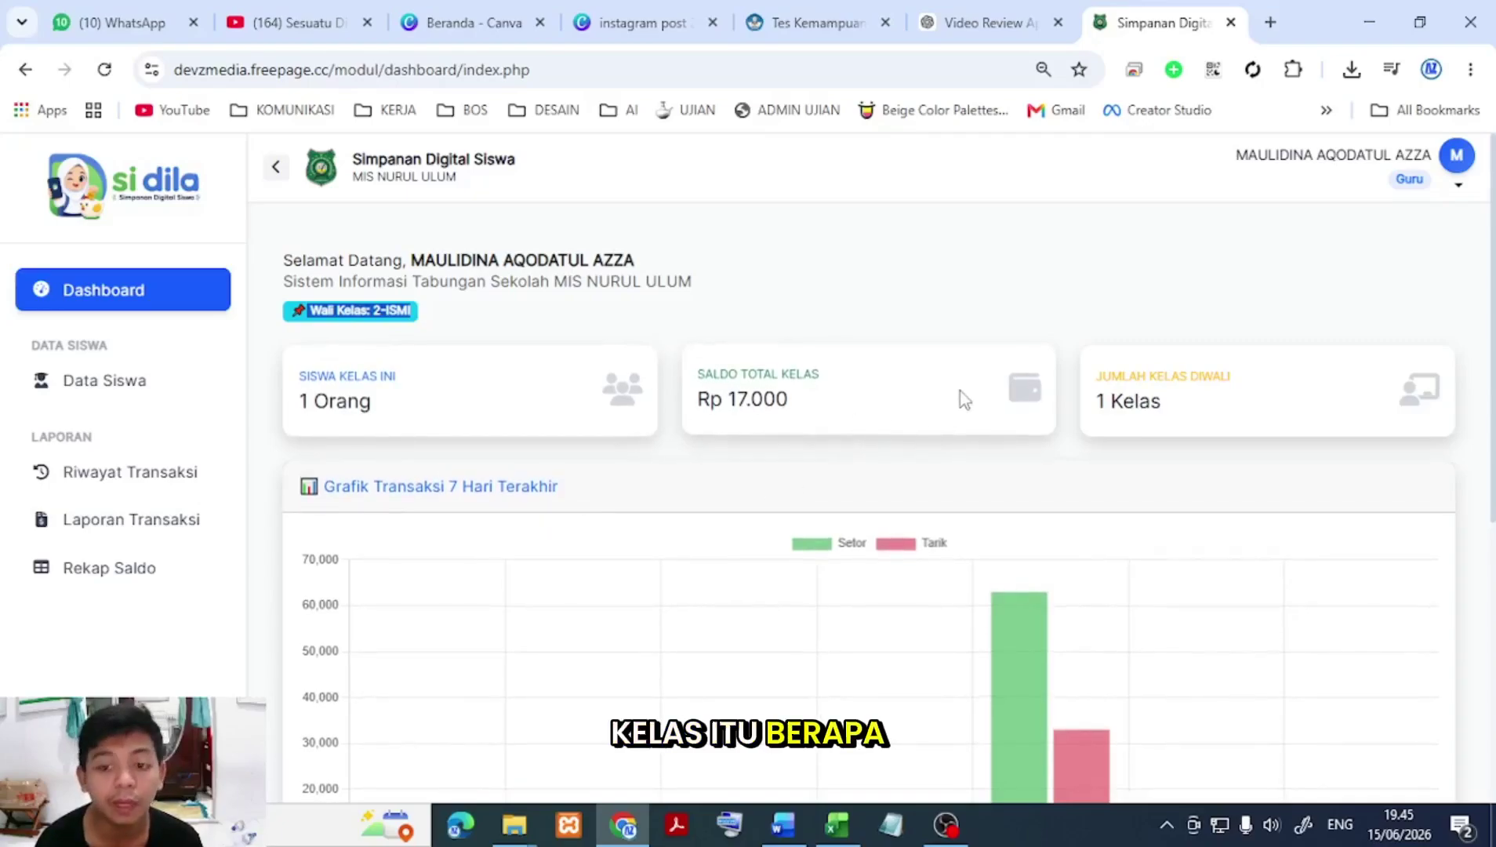
double_click(1136, 402)
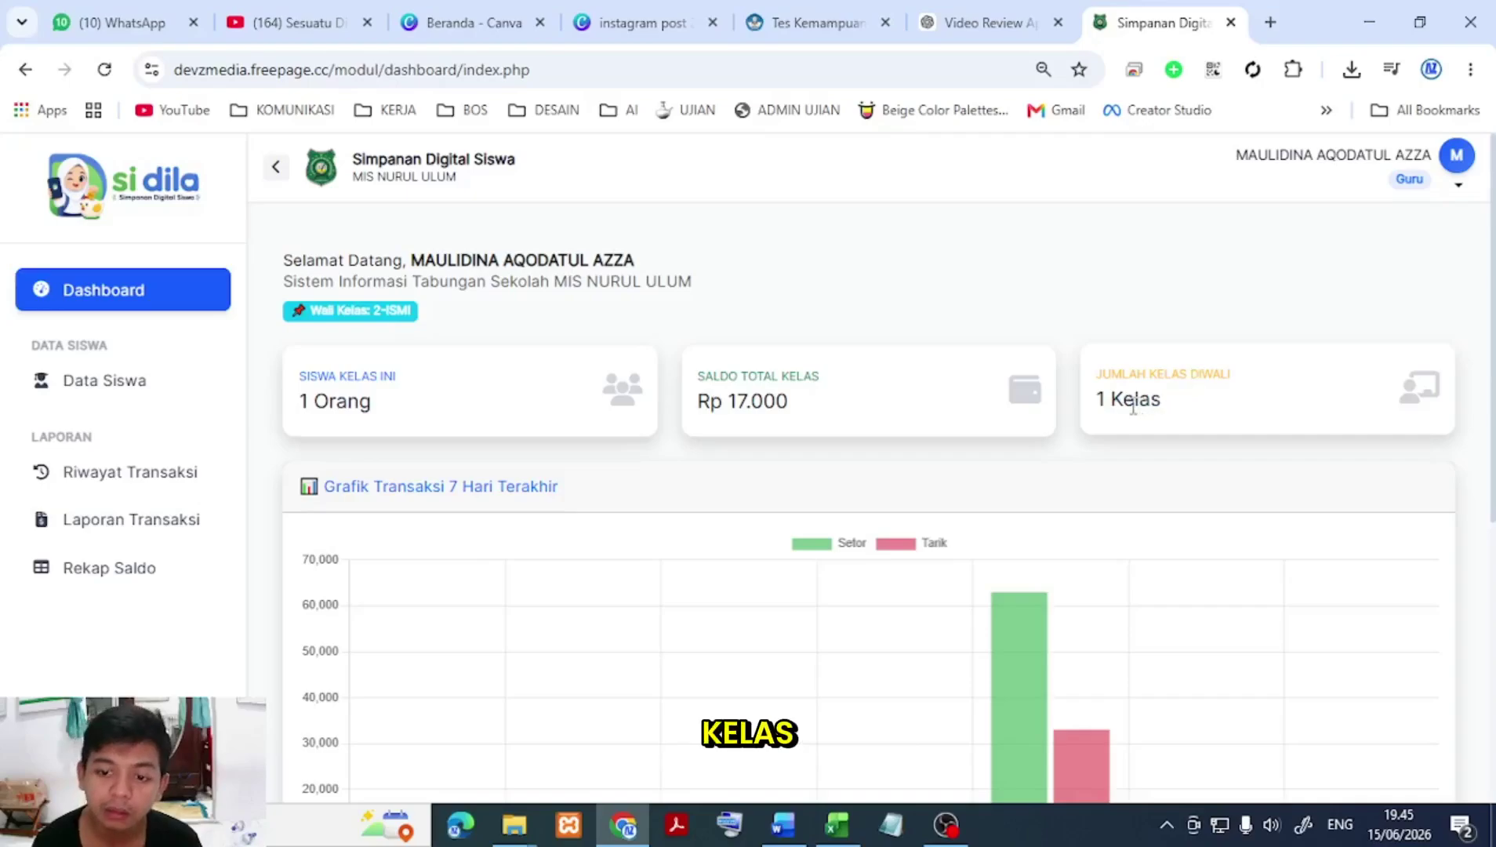
drag(1096, 386, 1160, 422)
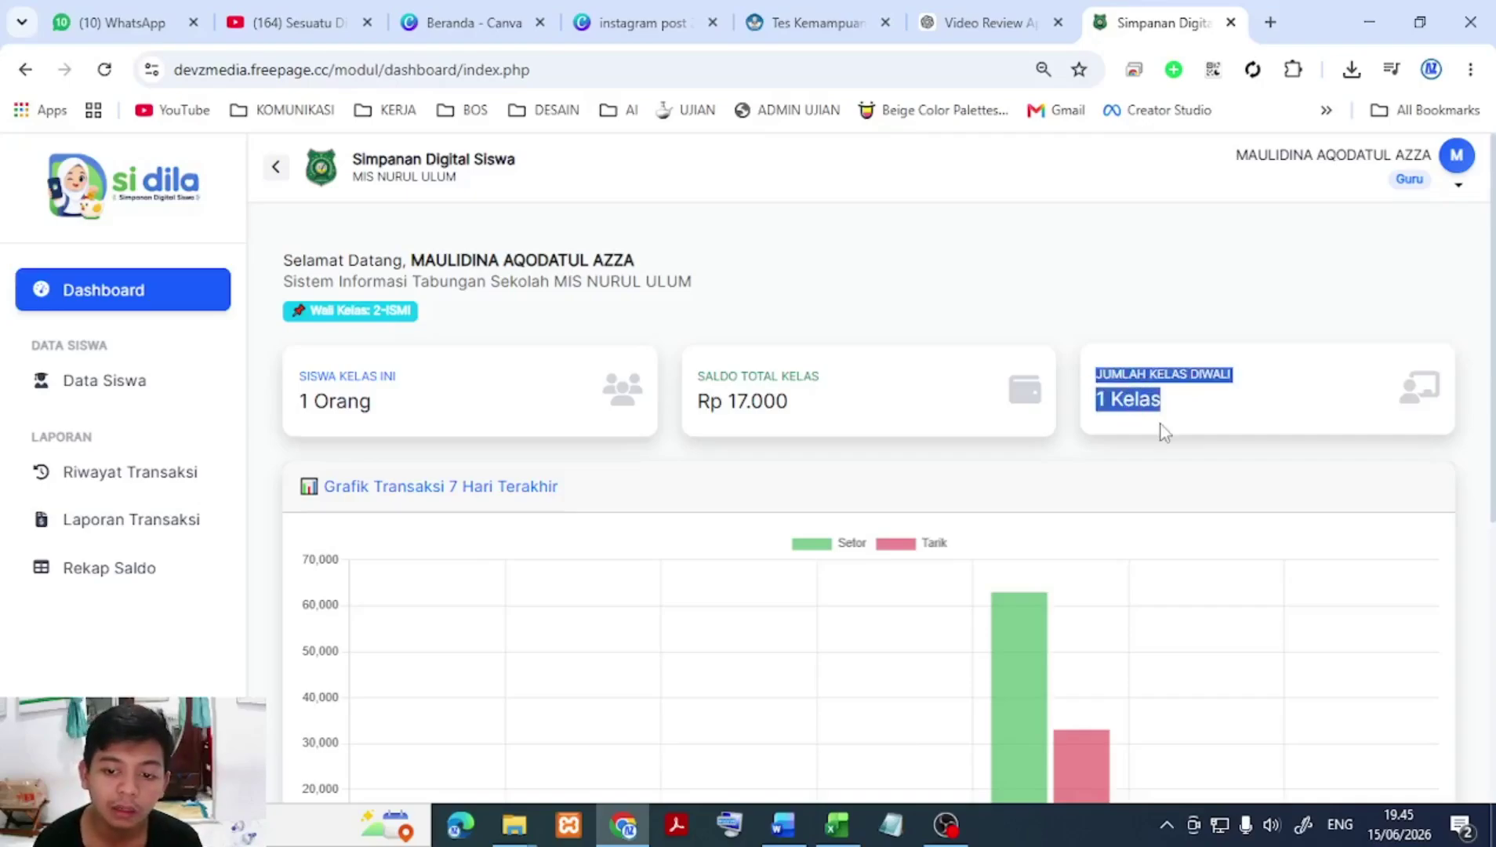
click(1163, 413)
click(127, 475)
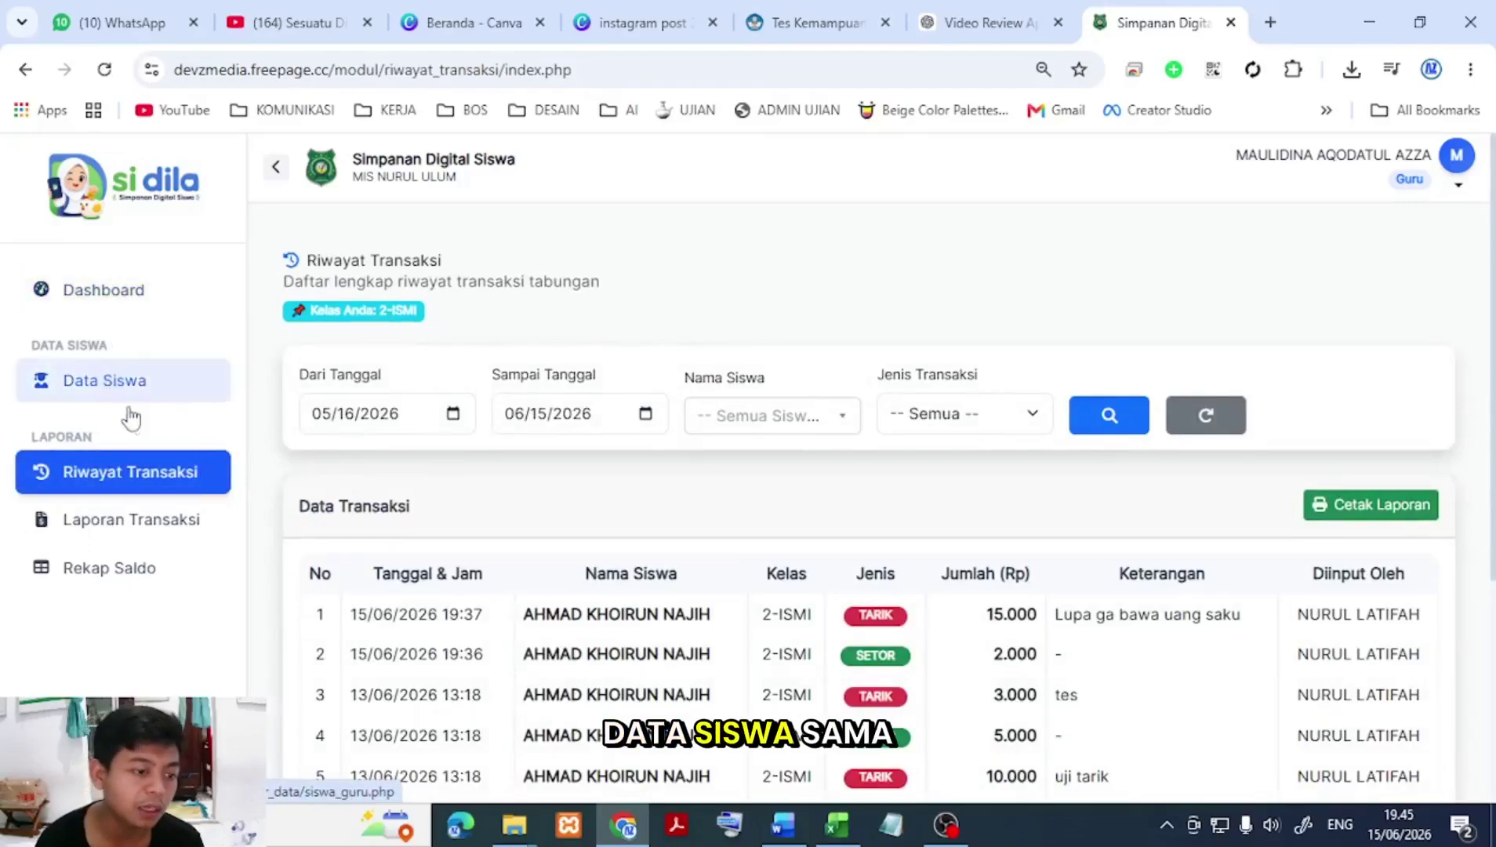
click(122, 524)
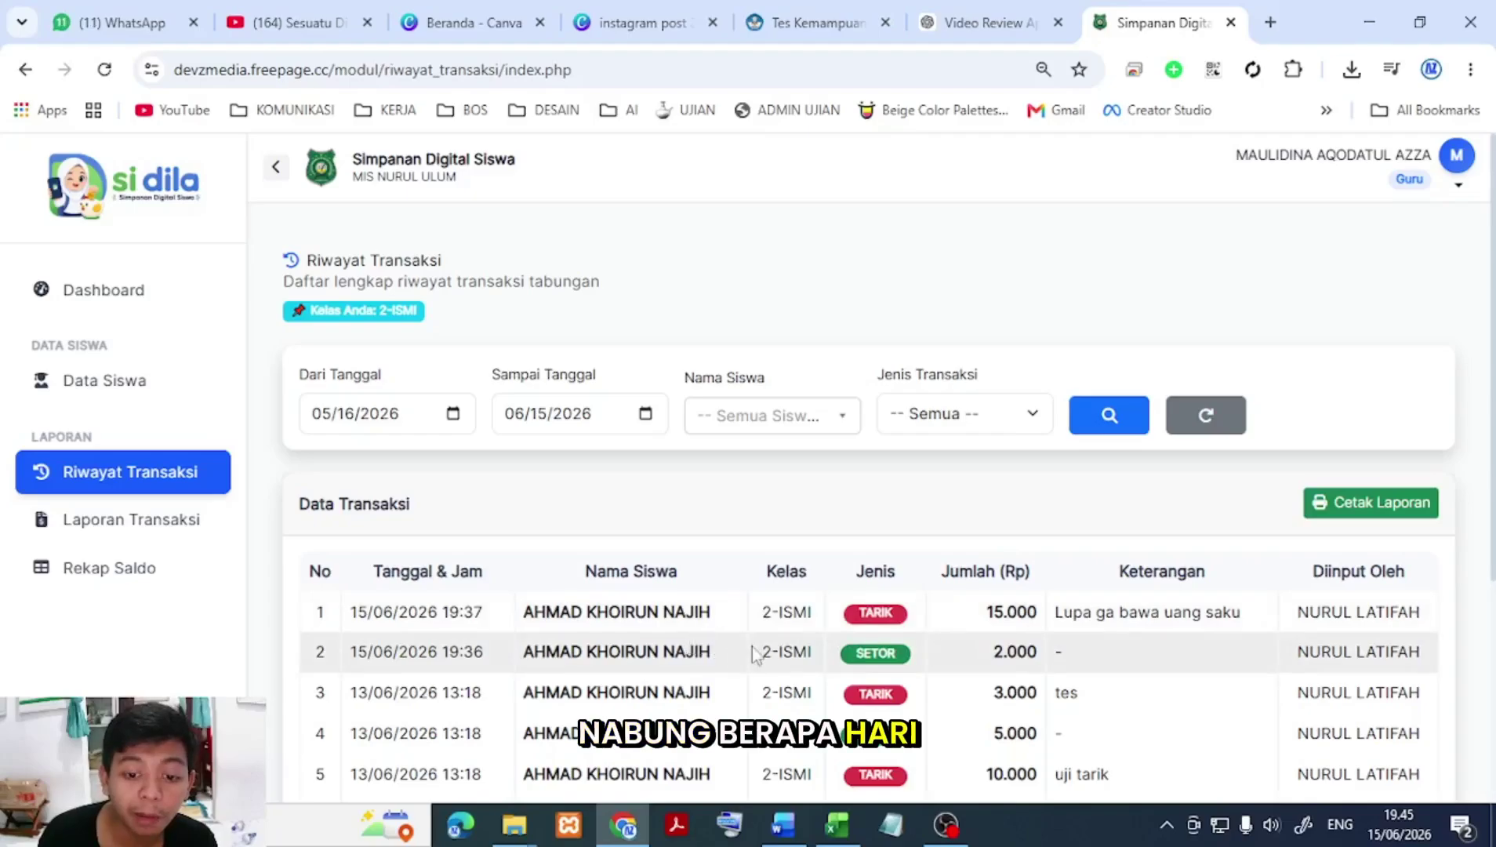
Step: Open the transaction report (Laporan Transaksi) and choose the class's only student in the student filter
click(159, 528)
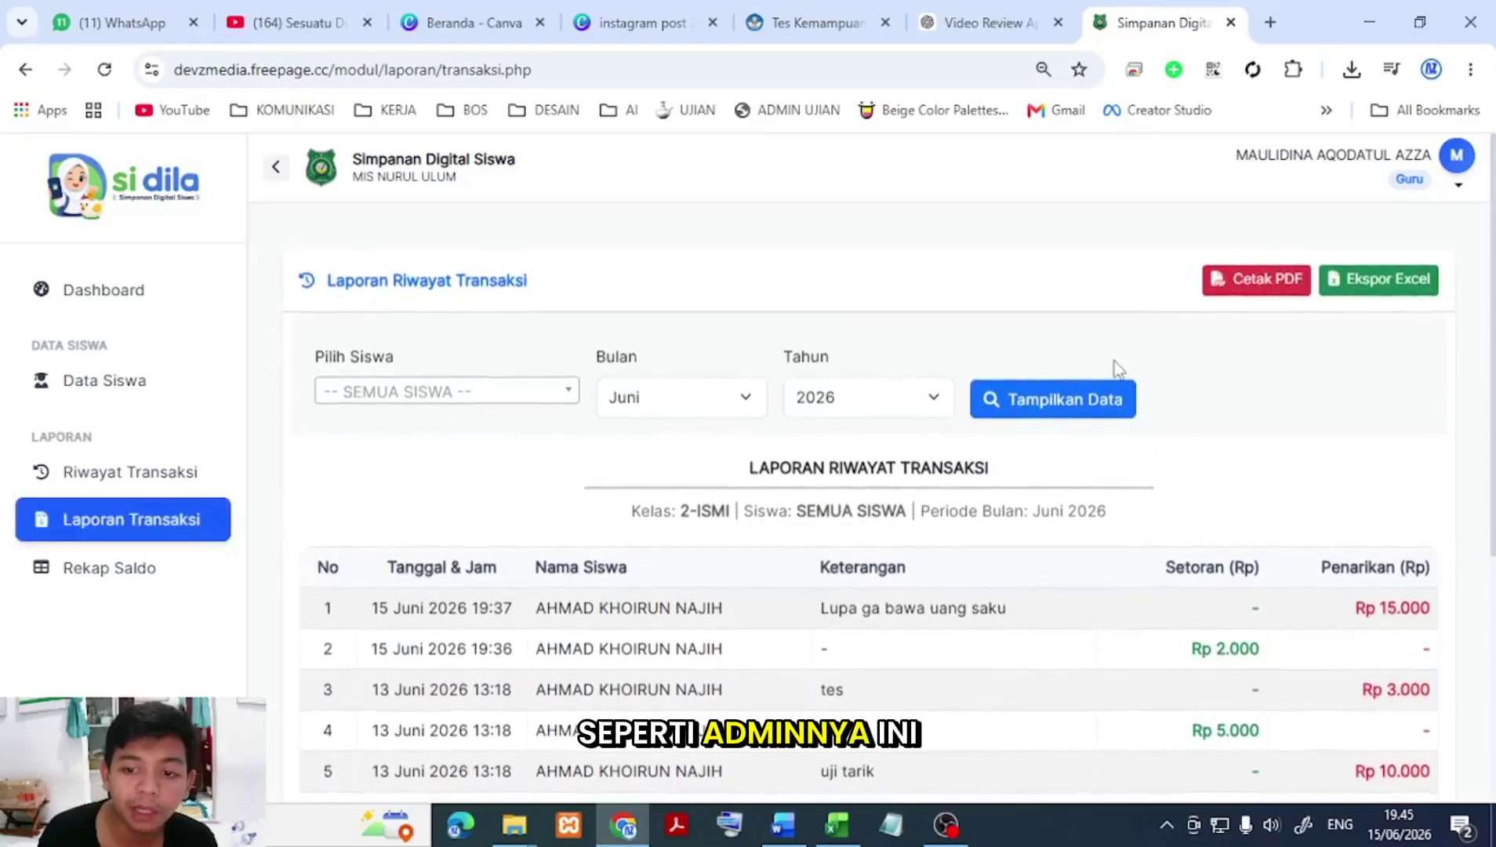
click(511, 396)
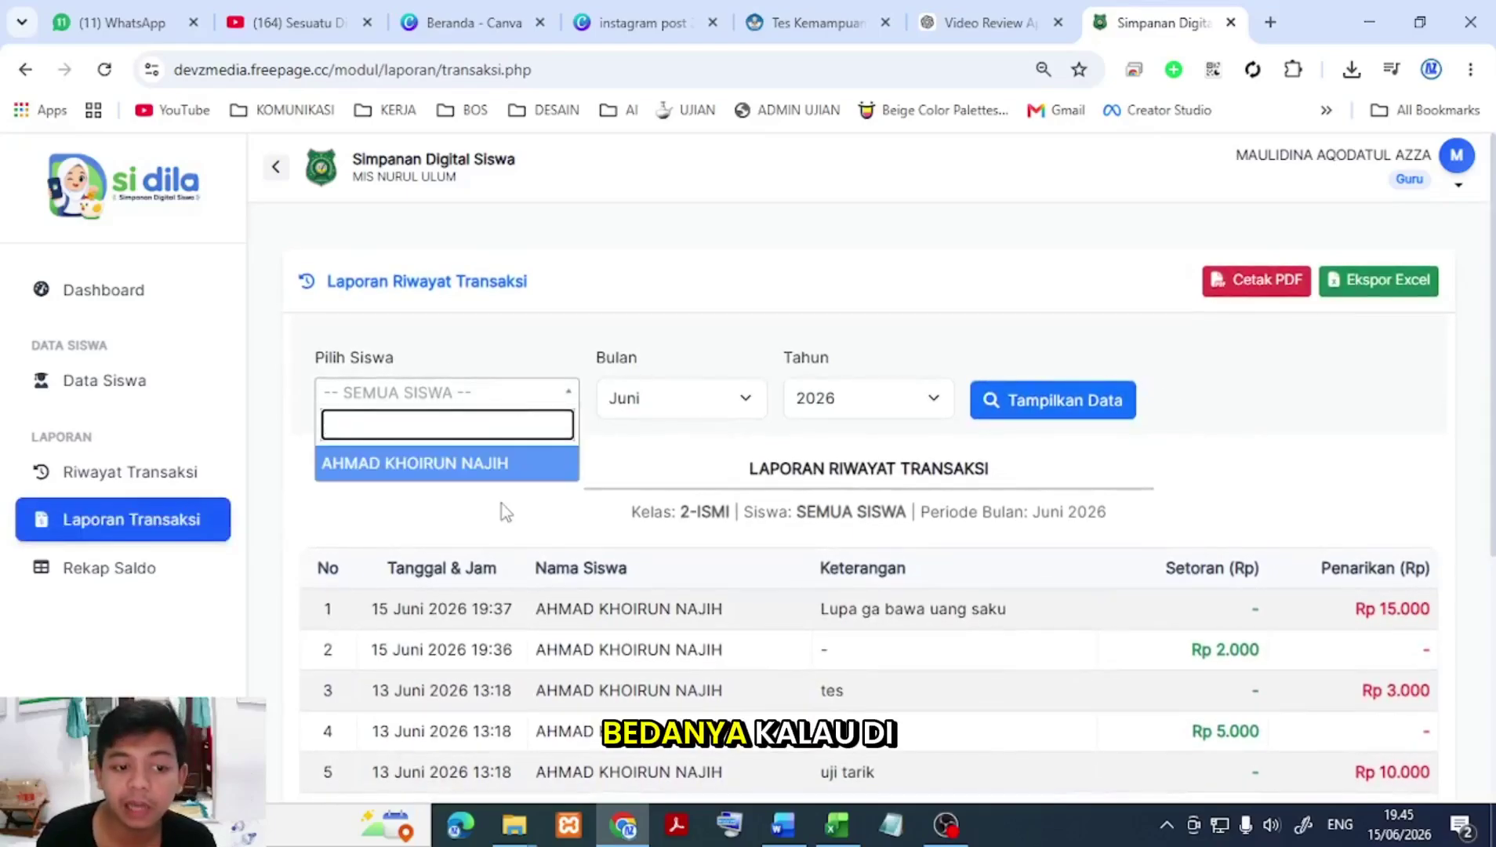
click(1302, 200)
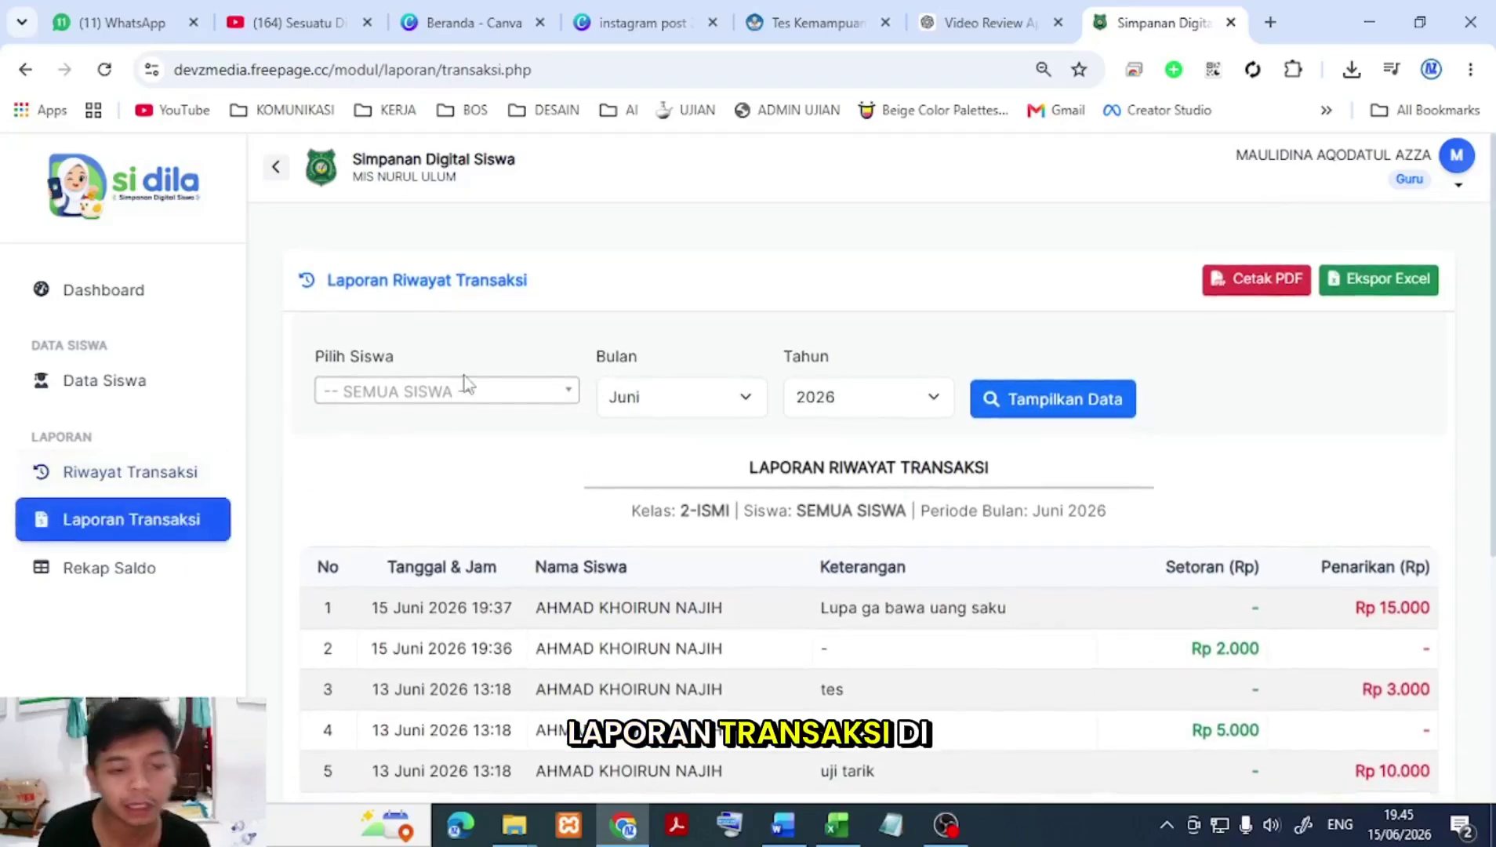
click(467, 396)
click(453, 464)
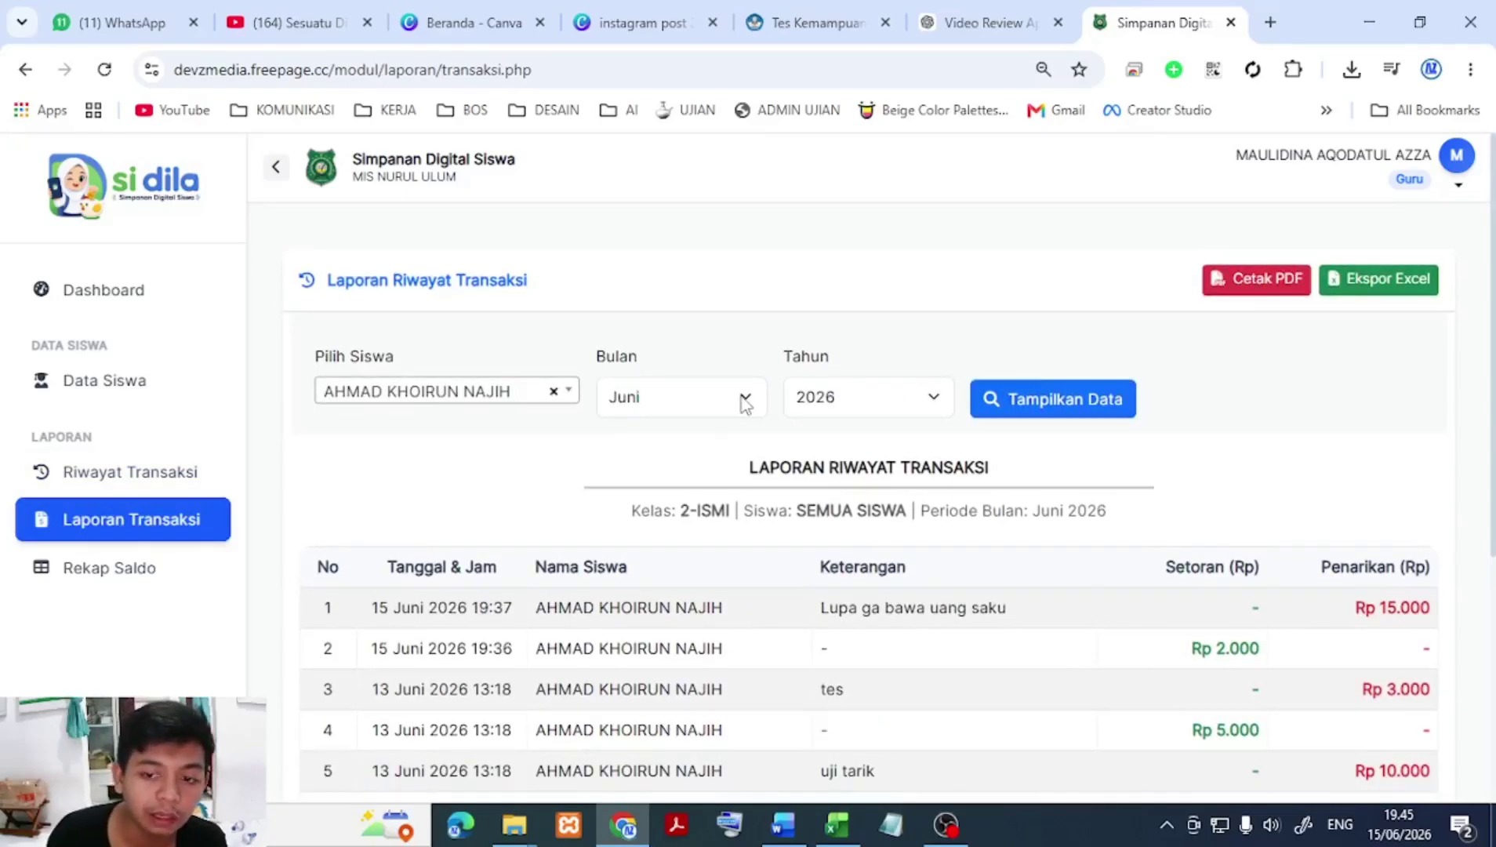
Step: Open the balance recap (Rekap Saldo) and examine the student's final balance
click(153, 566)
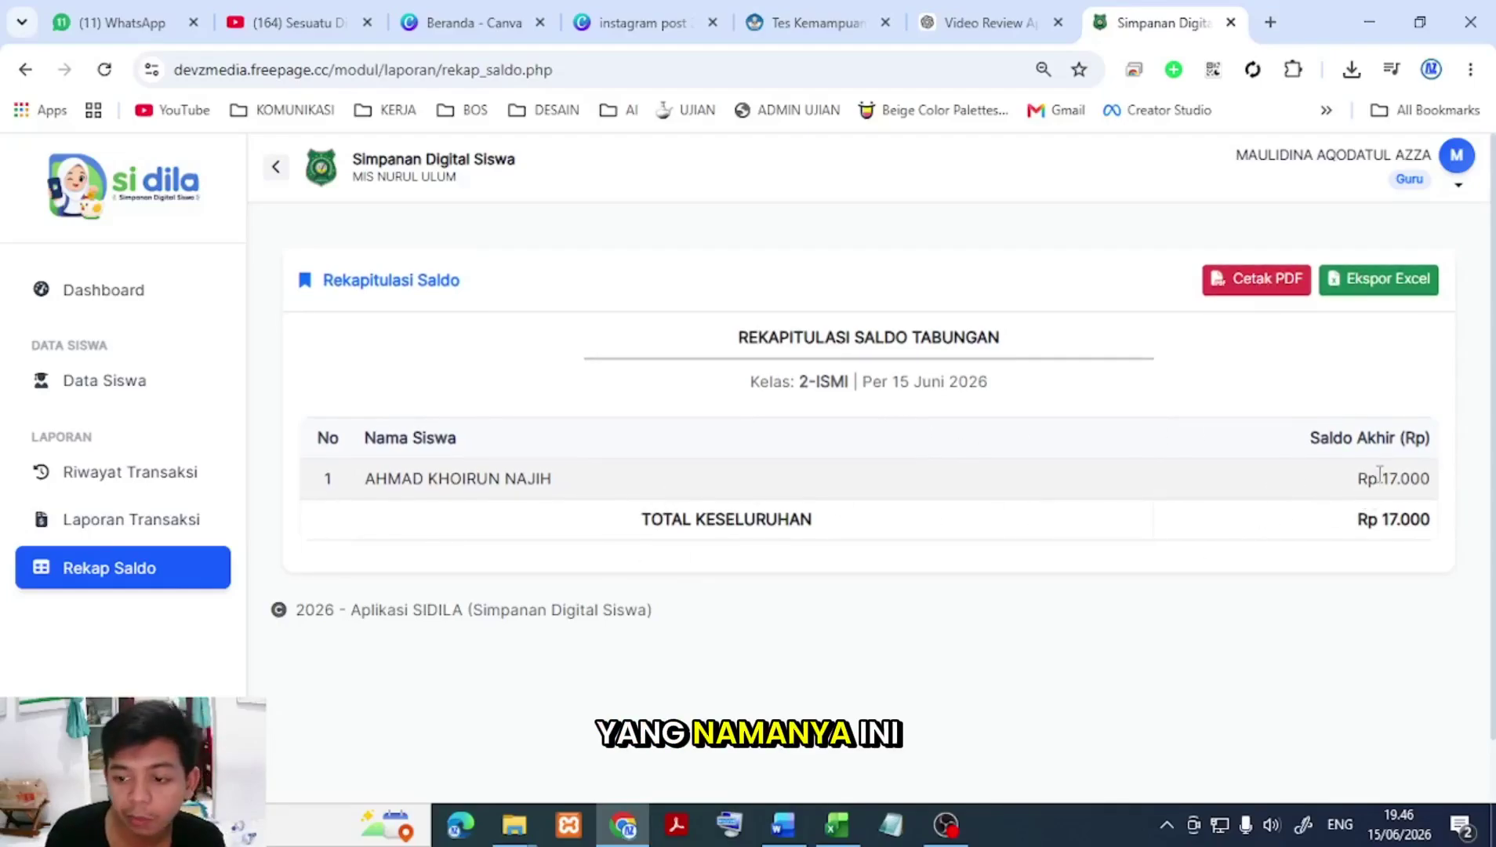
double_click(1406, 479)
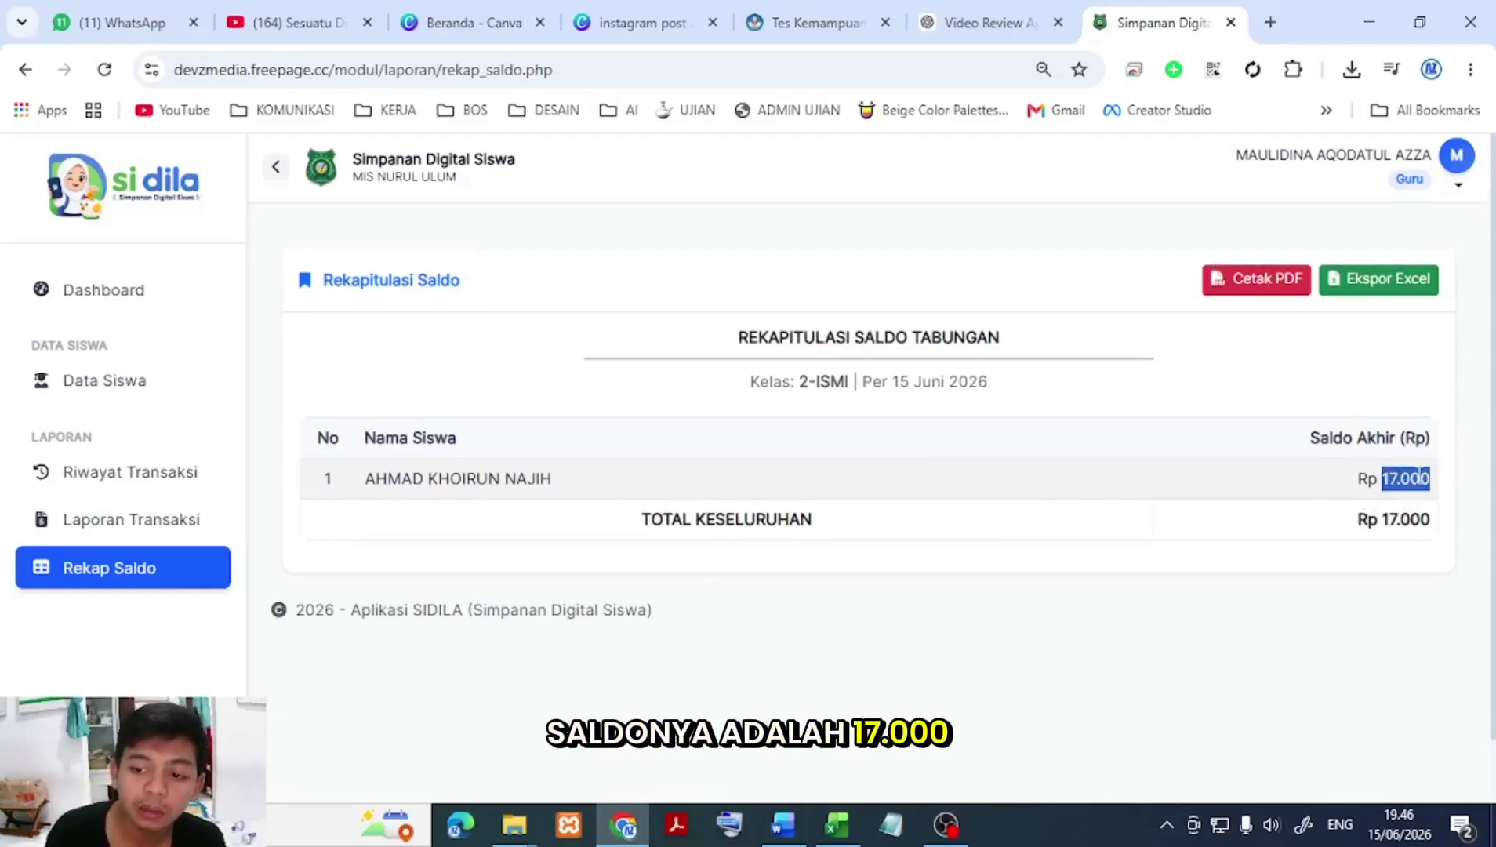
click(1403, 552)
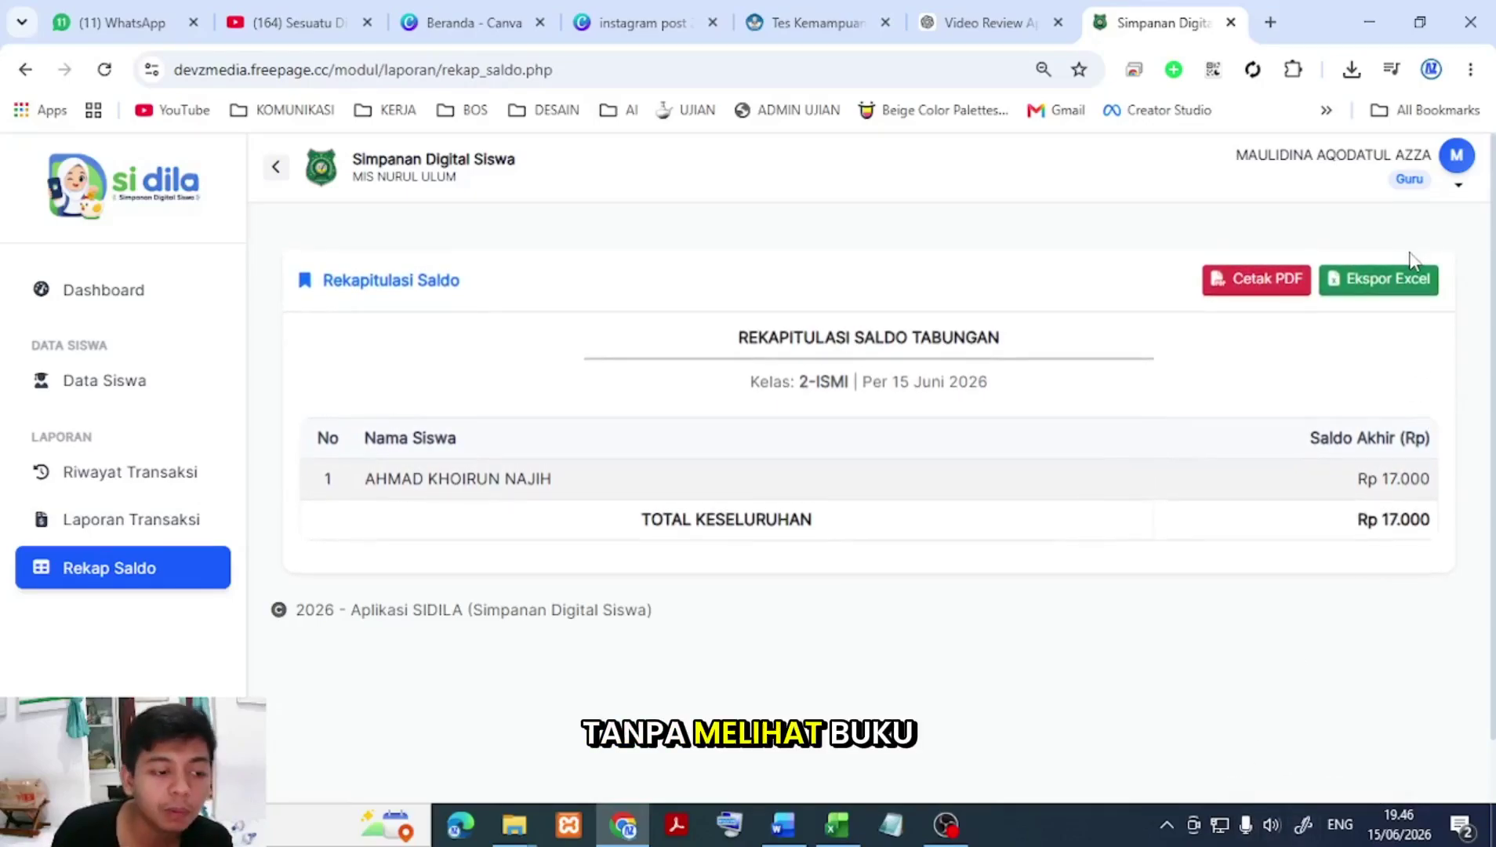
Step: Log out of the teacher account and sign in with a student's saved username and password
click(1460, 184)
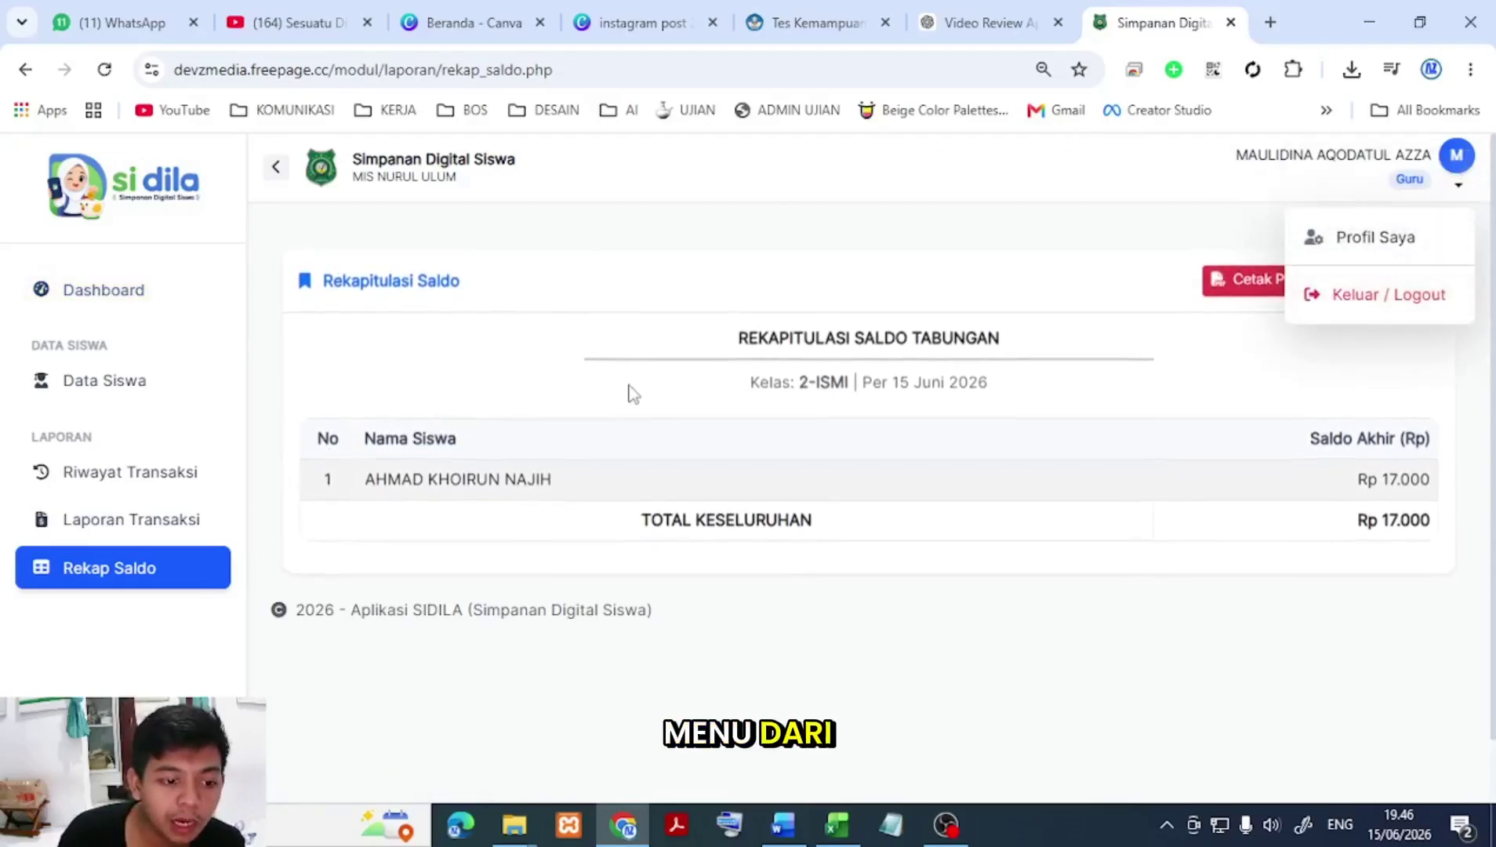
click(1372, 300)
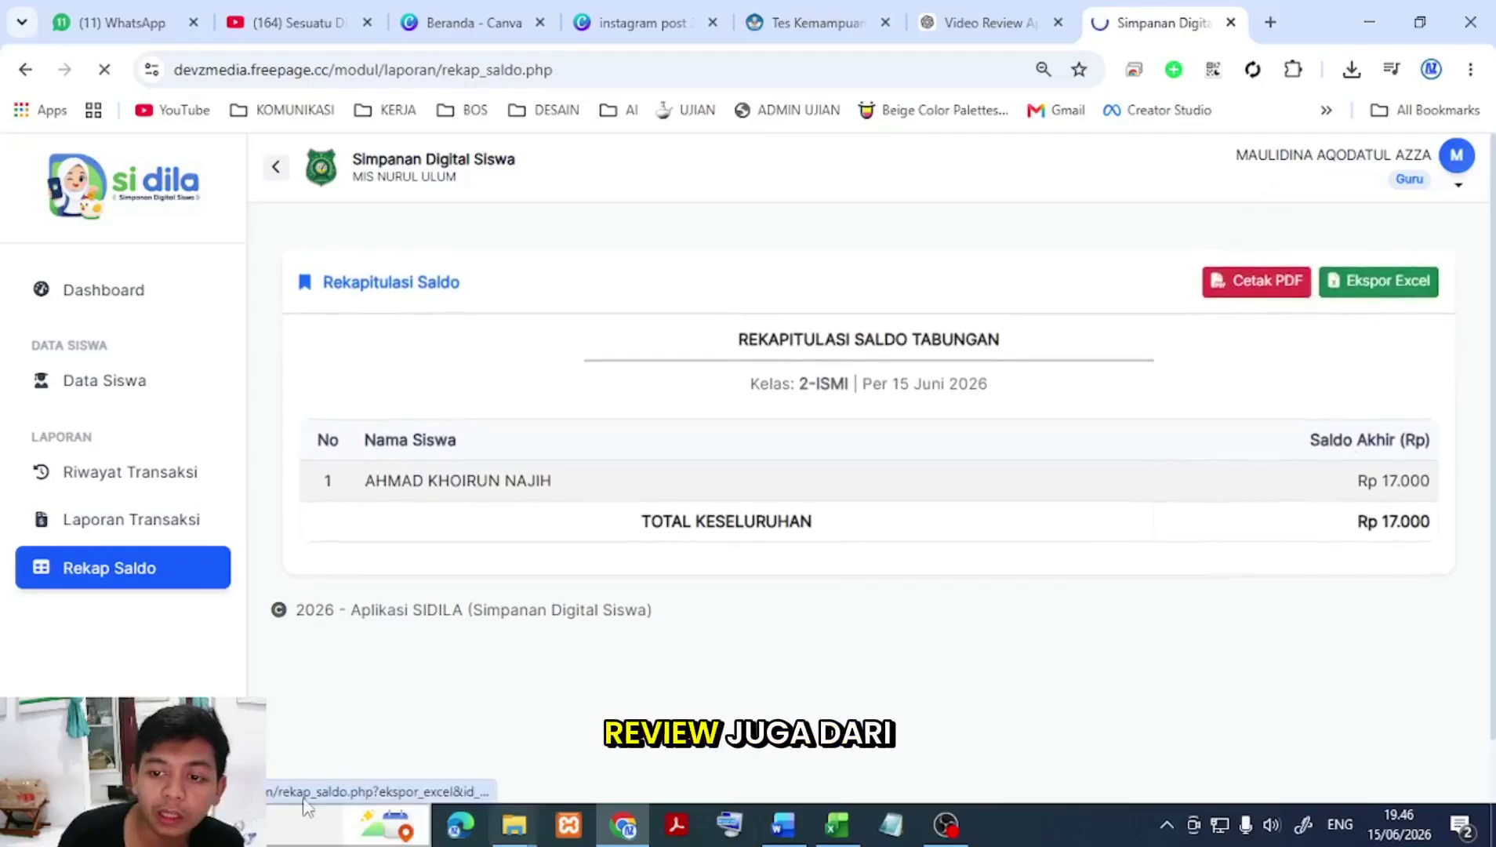
double_click(706, 470)
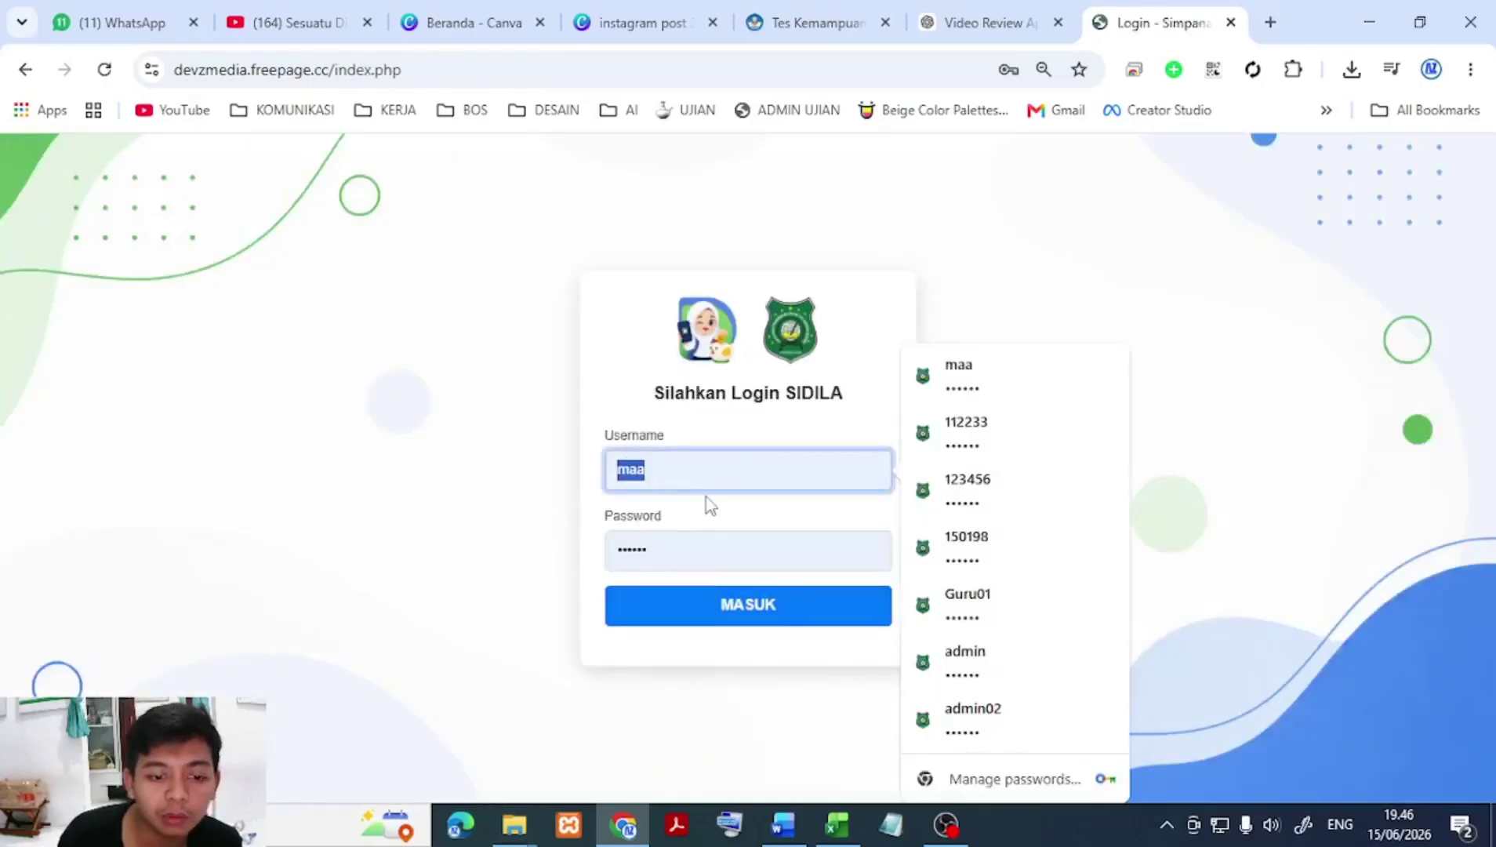
click(1006, 505)
click(710, 622)
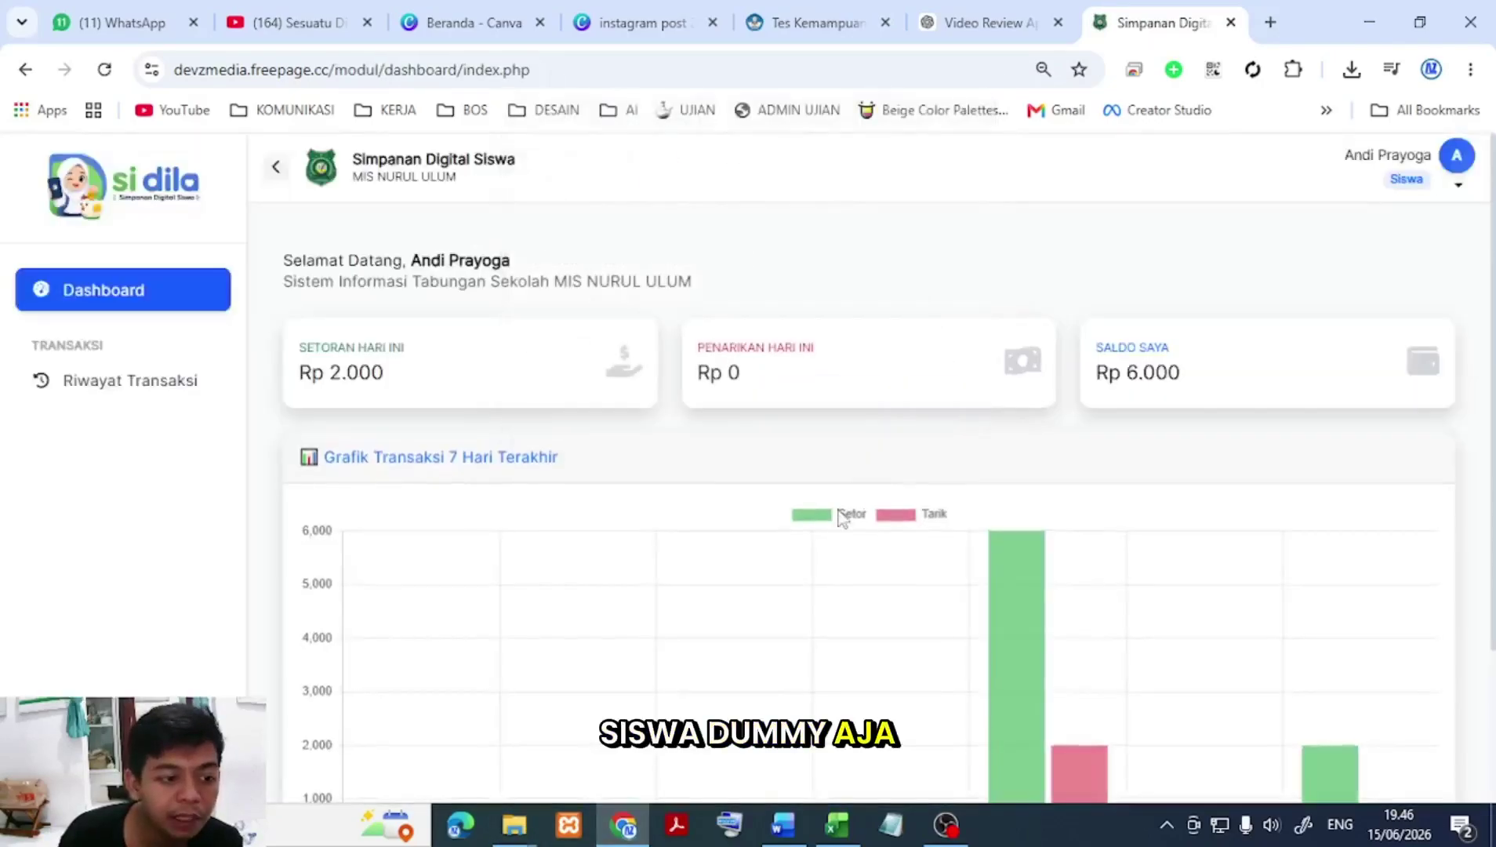
Step: Open the student's own profile page (Profil Saya) and look over the personal data and password change section
click(926, 404)
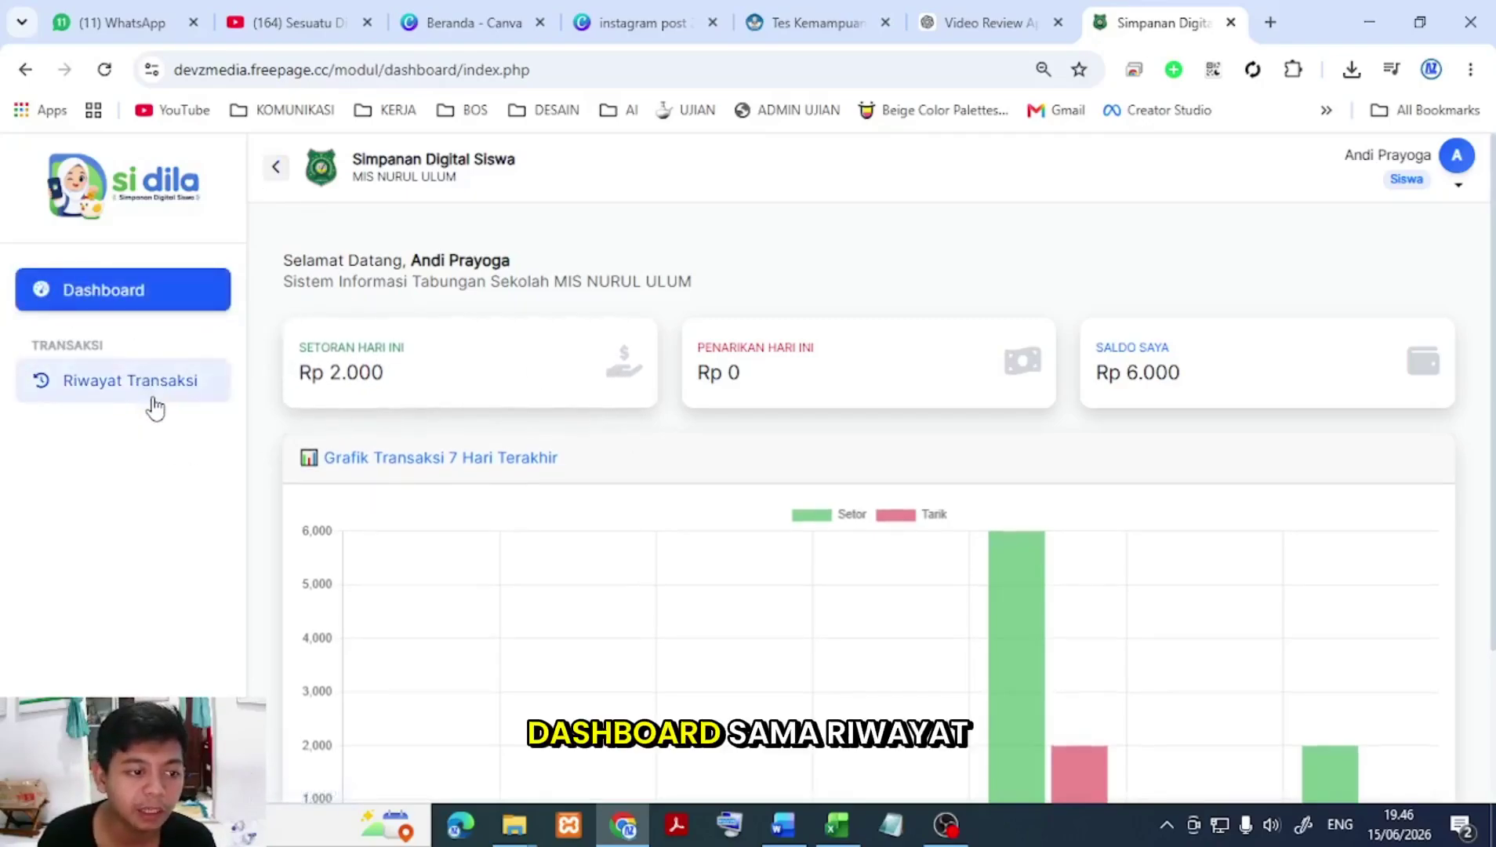
click(1463, 177)
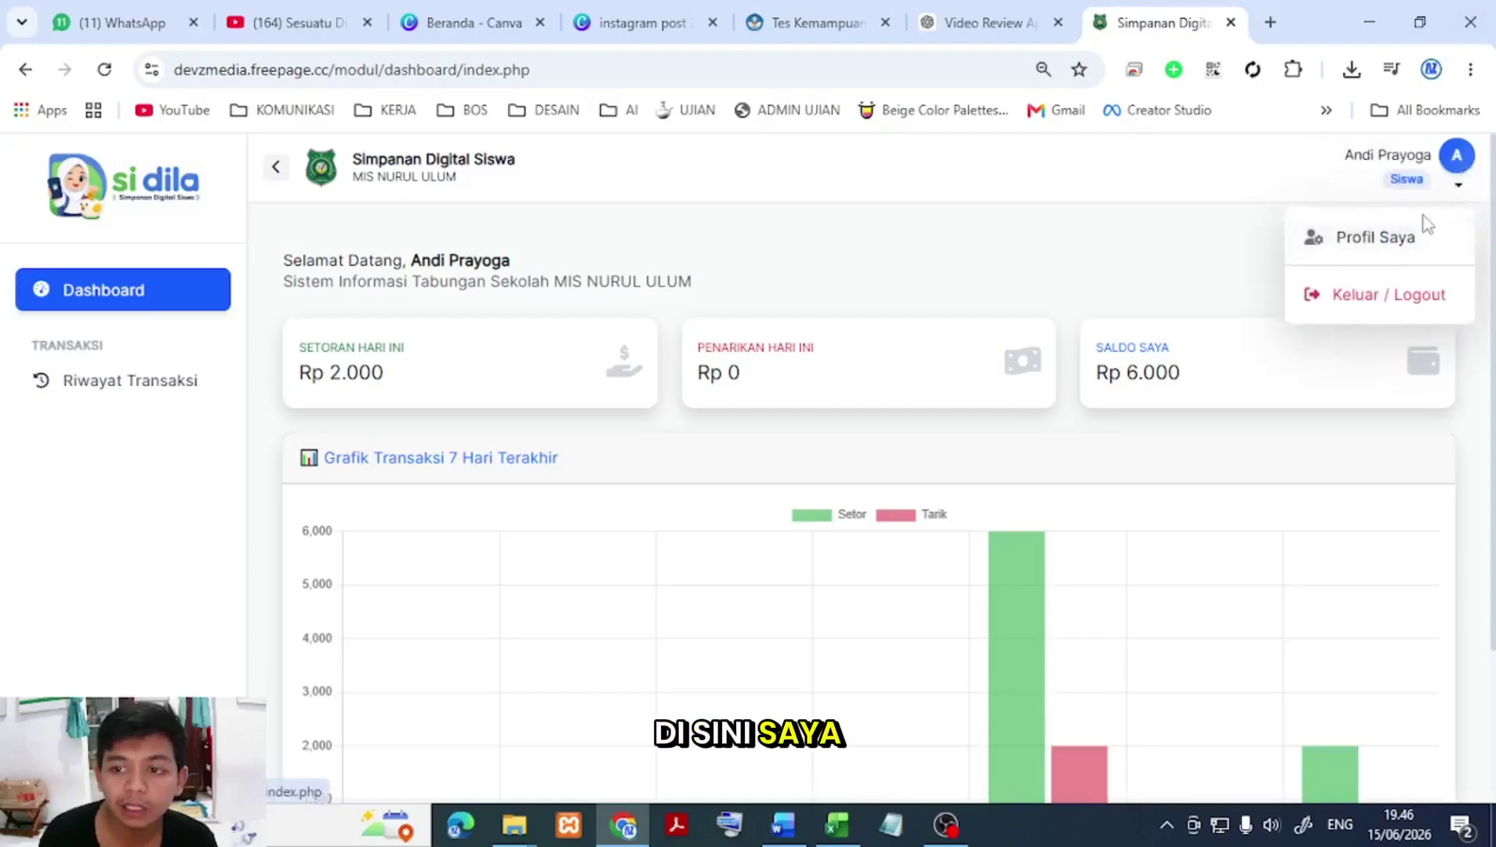
click(1357, 243)
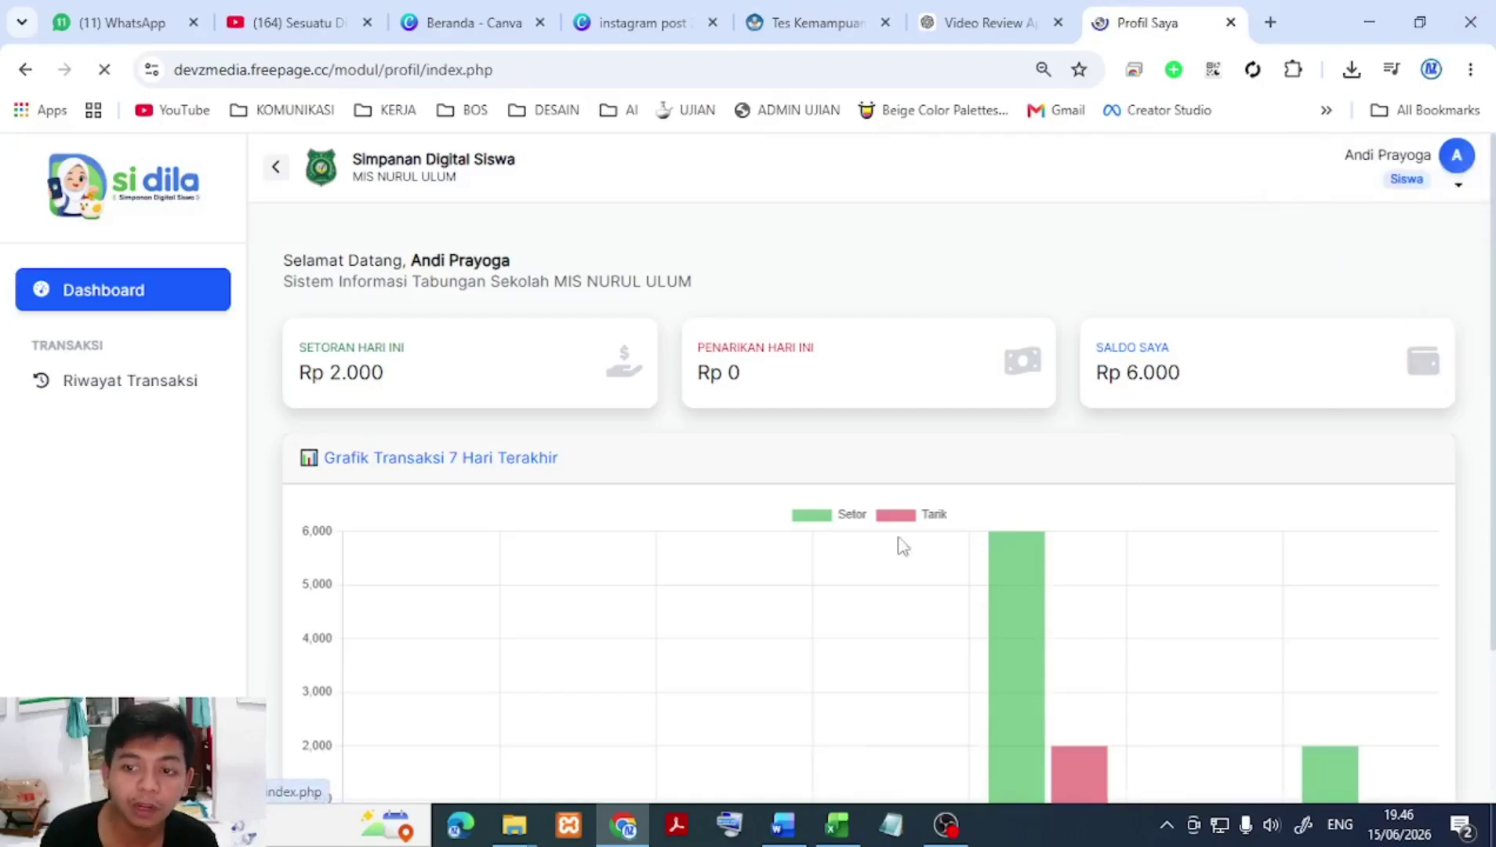
scroll(788, 408, down, 3)
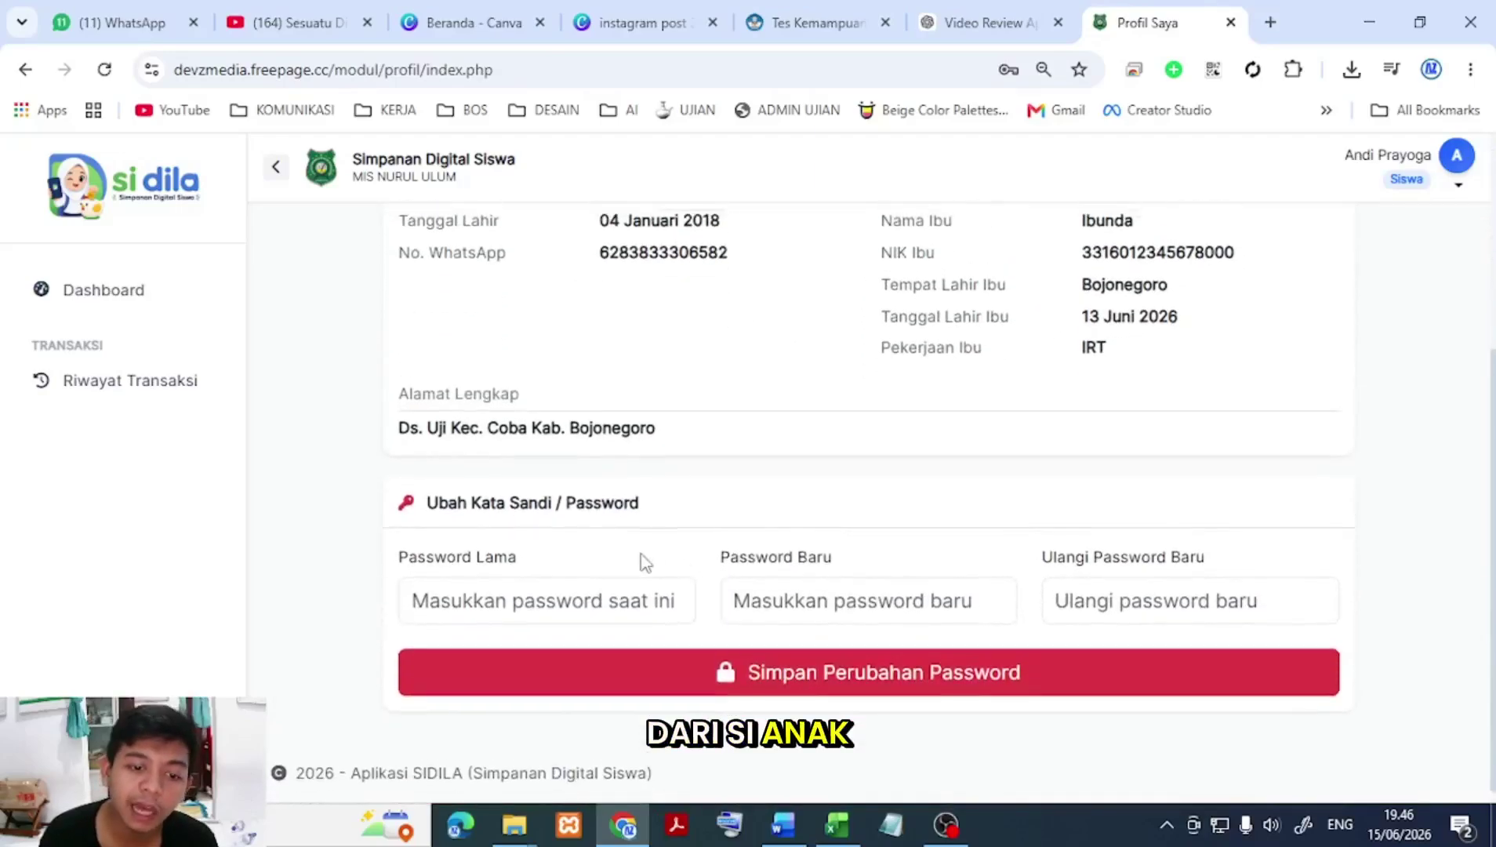
scroll(637, 561, up, 5)
Step: Submit a personal data change request that replaces the final letter of the student's full name with "i", and dismiss the resulting message
click(1233, 276)
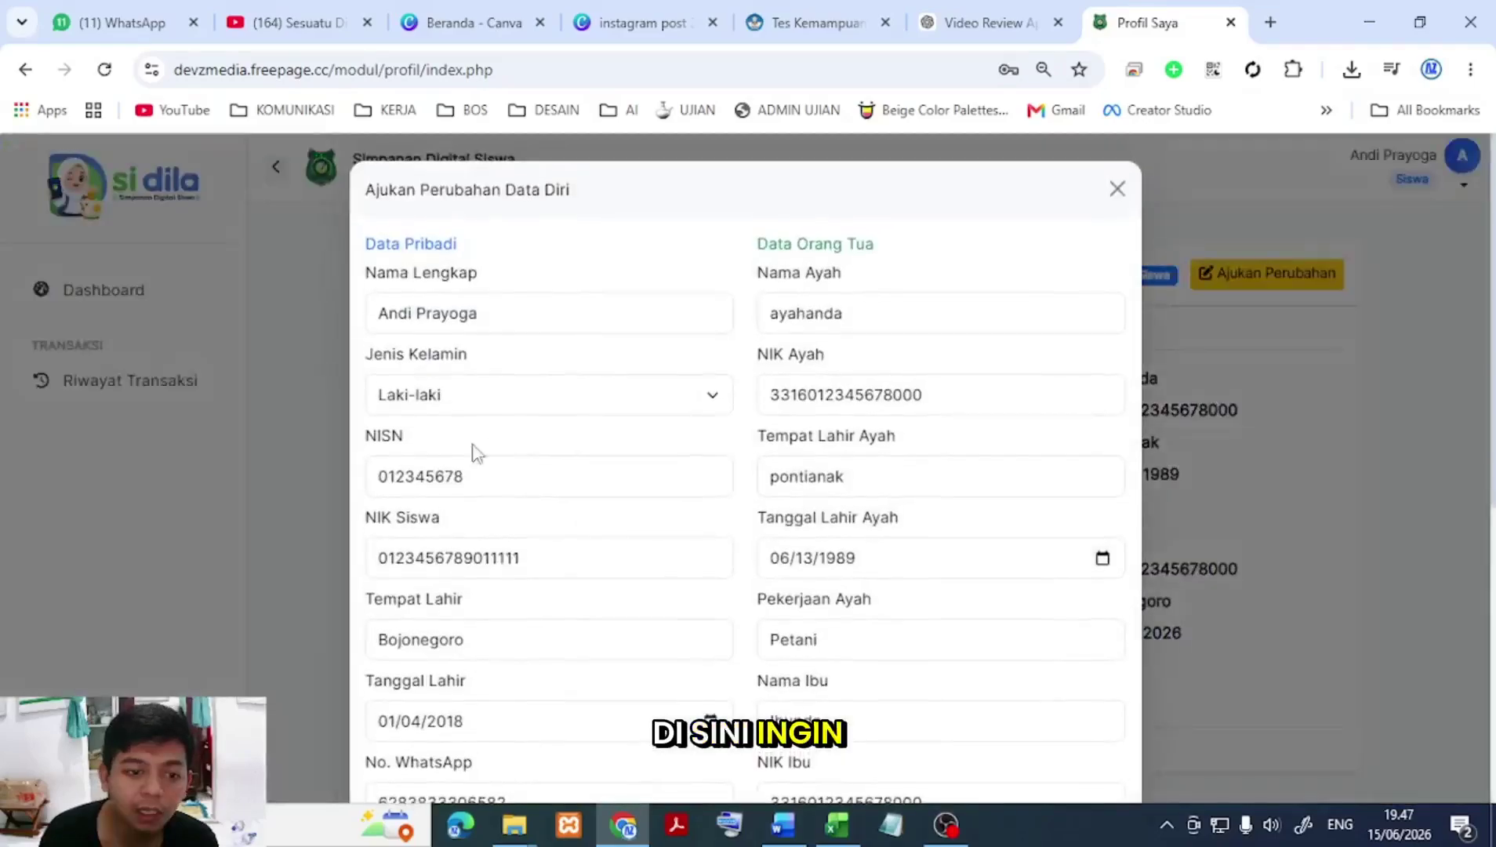
scroll(474, 450, down, 3)
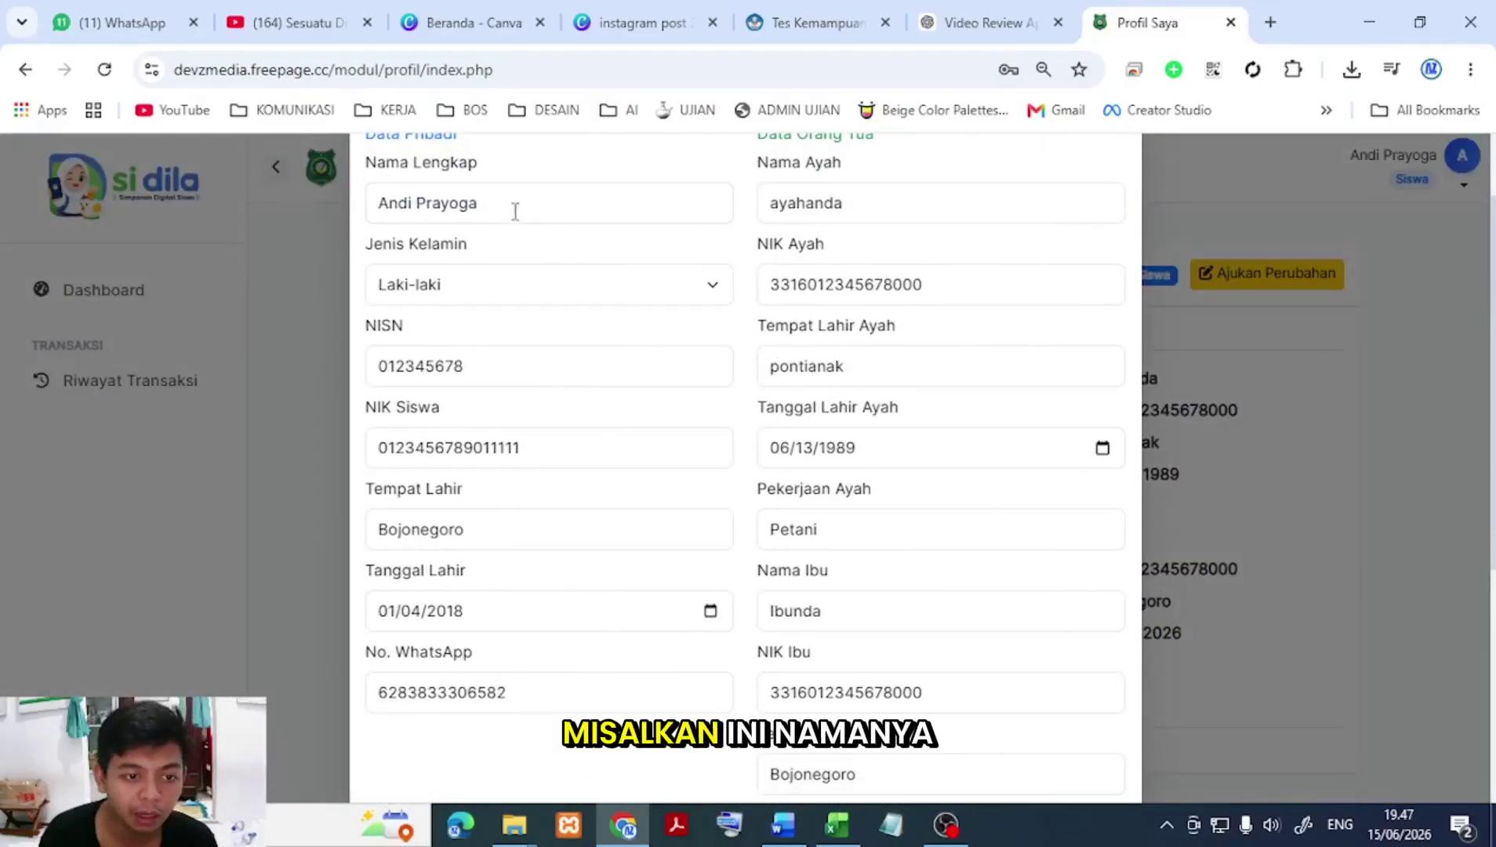
click(477, 202)
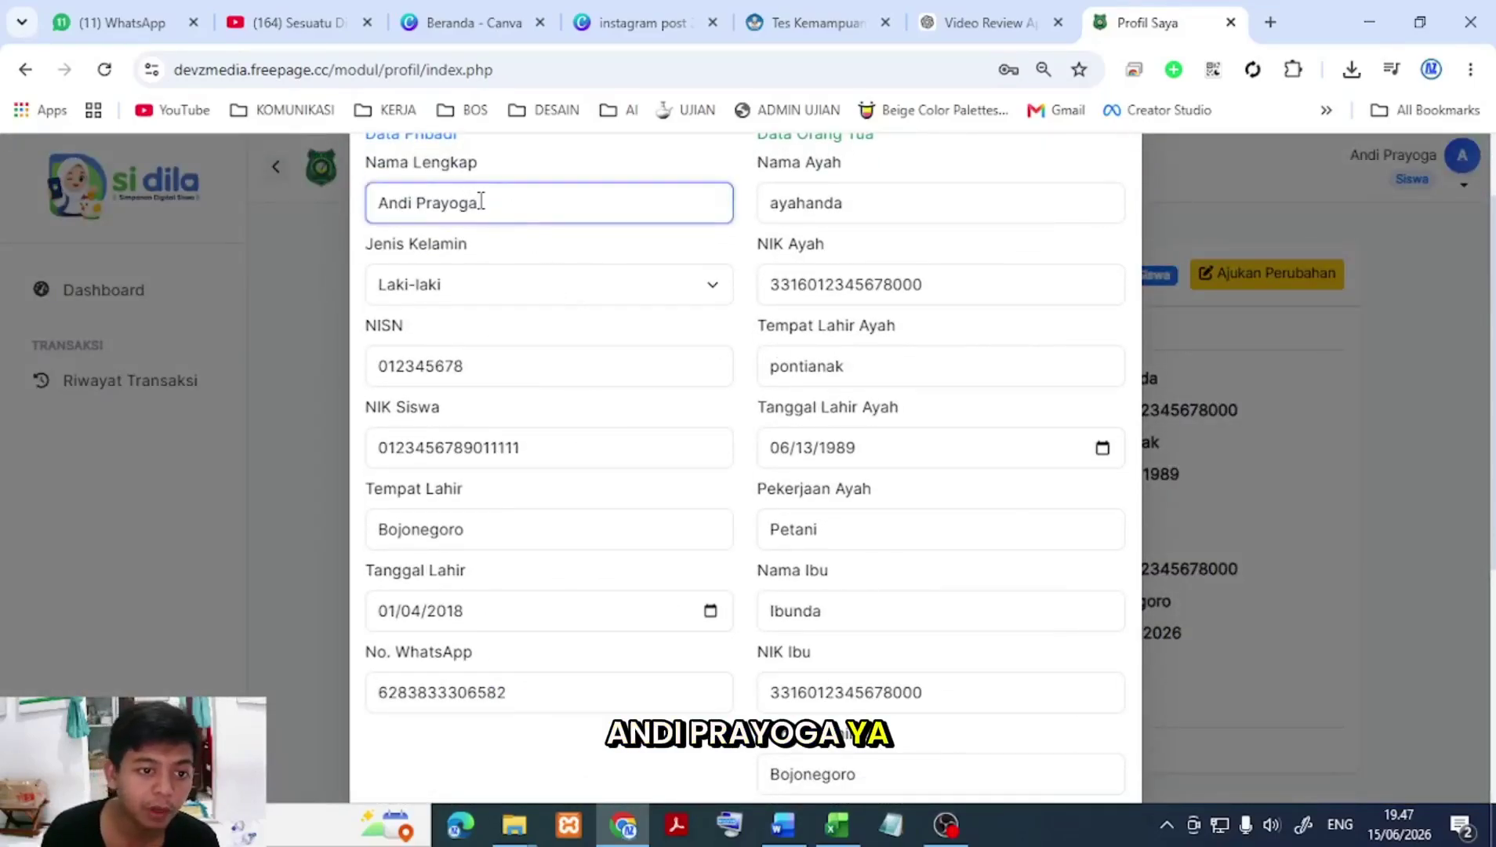
key(BackSpace)
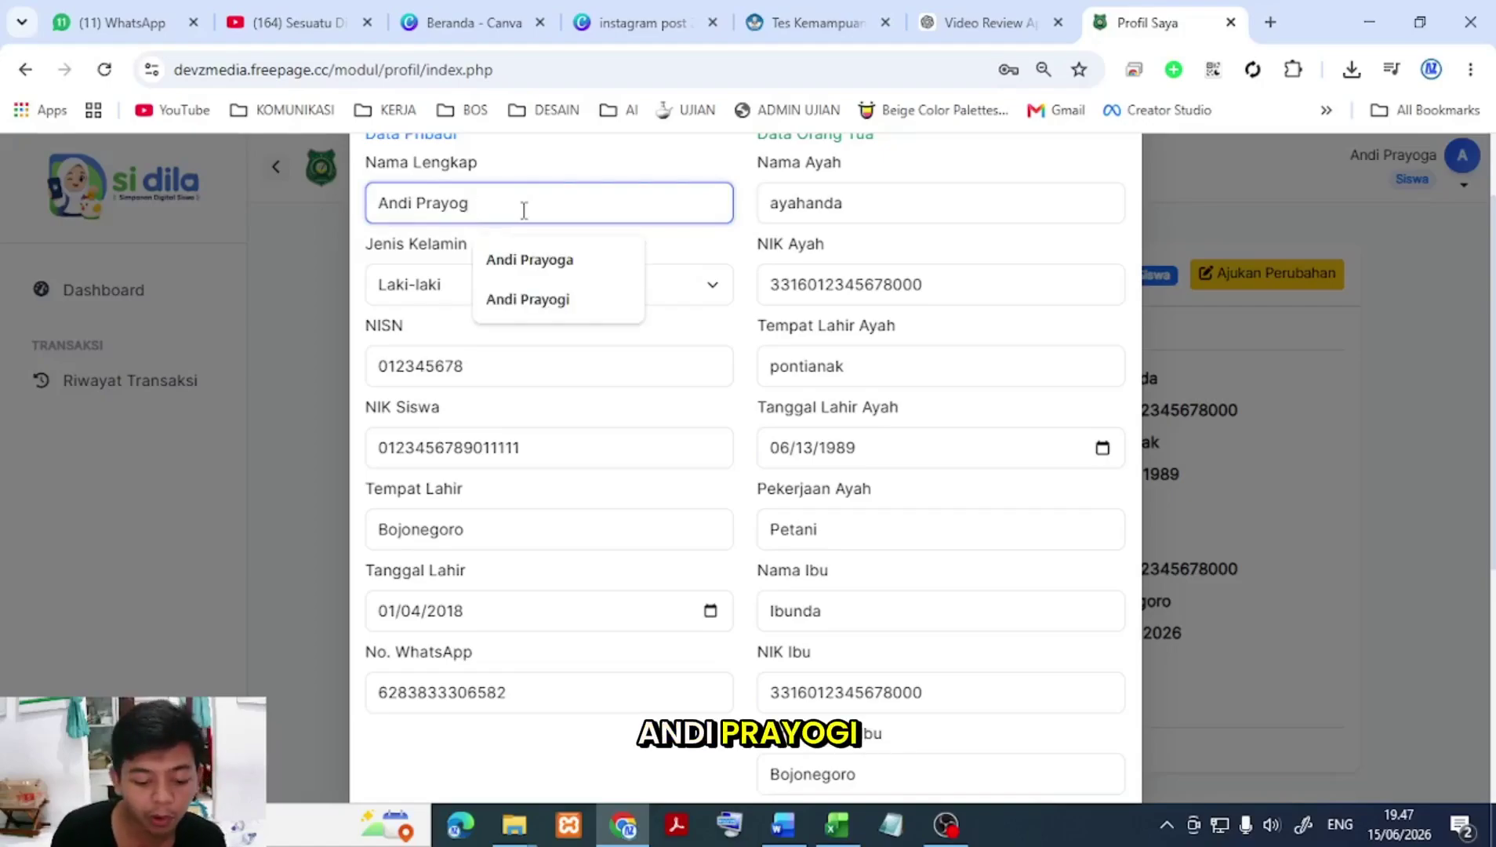
text(i)
scroll(952, 433, down, 5)
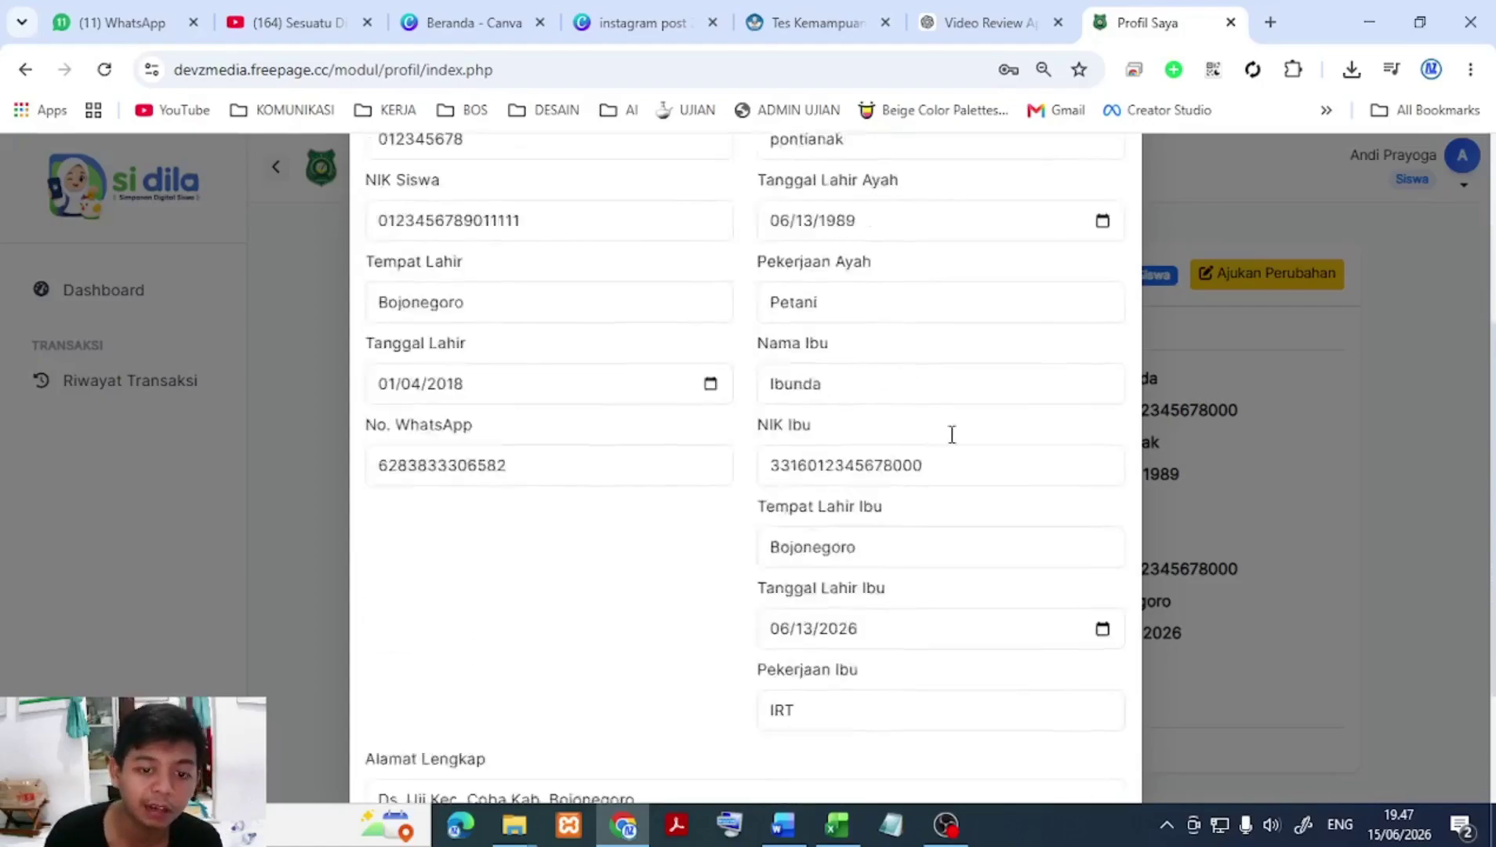
scroll(751, 568, up, 5)
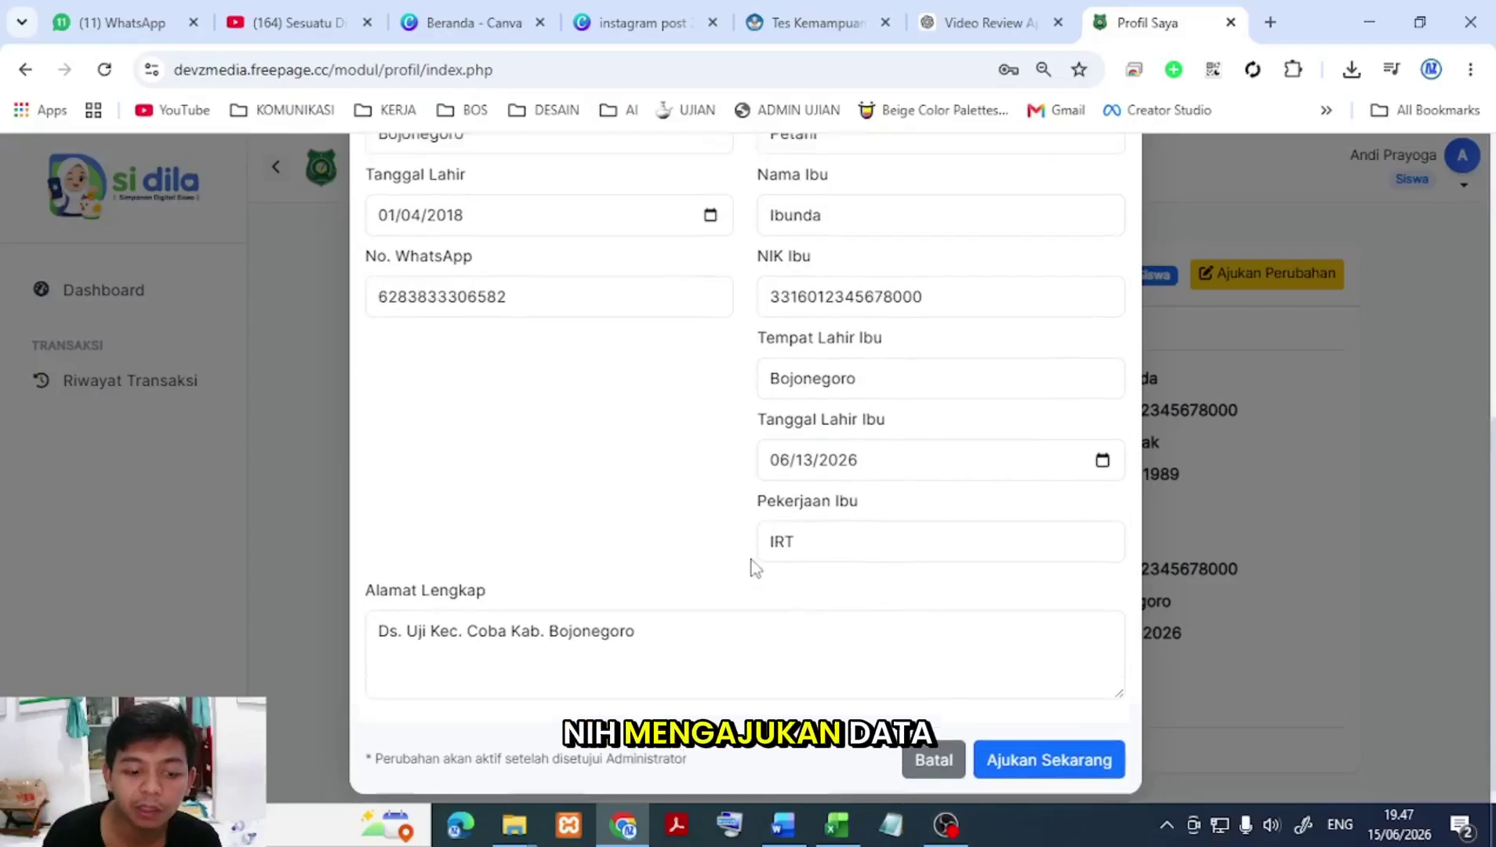
scroll(794, 584, down, 5)
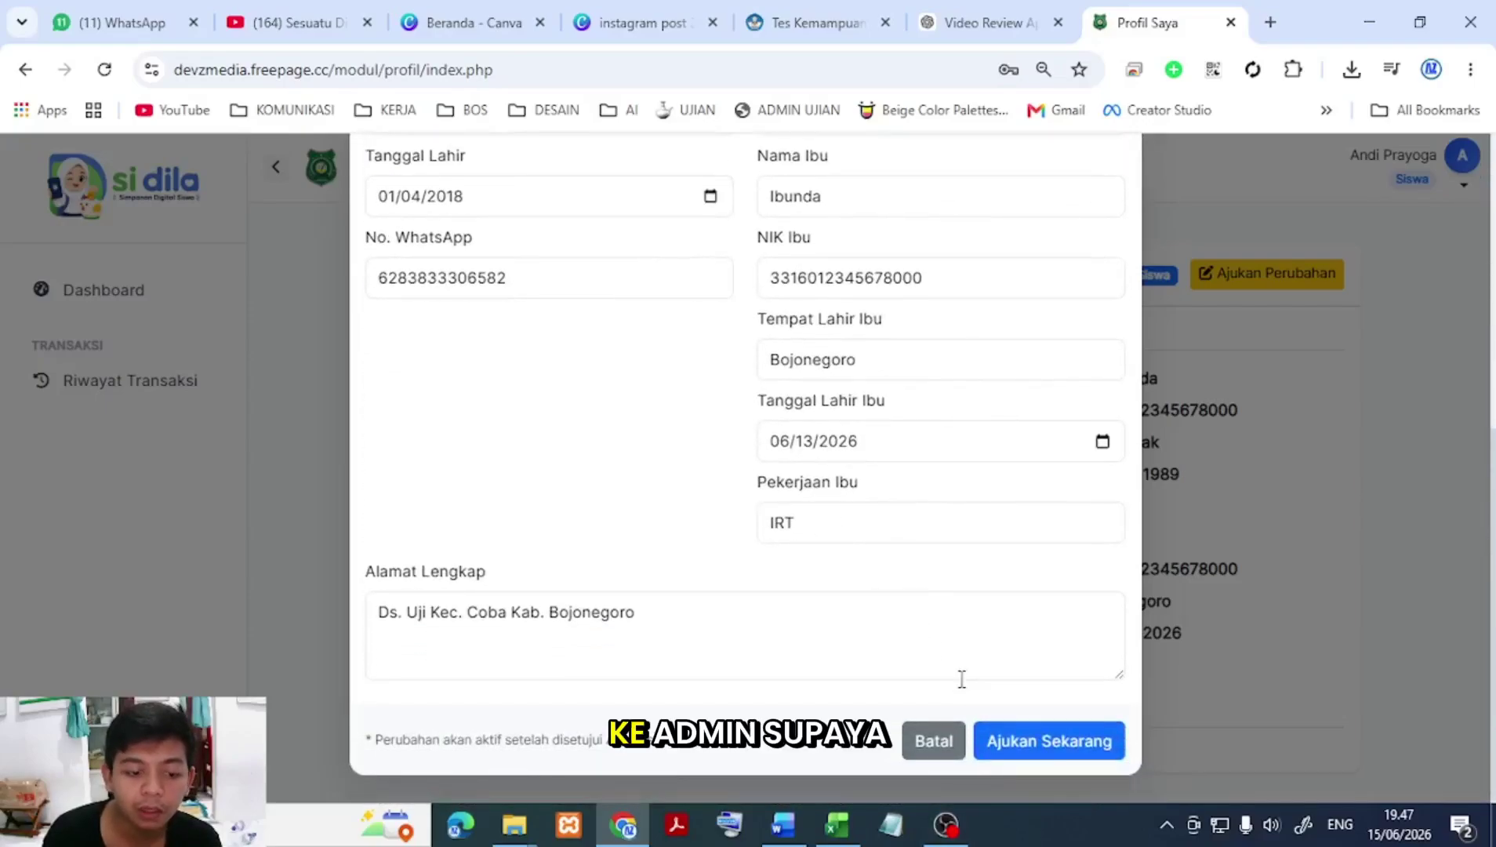
click(1071, 742)
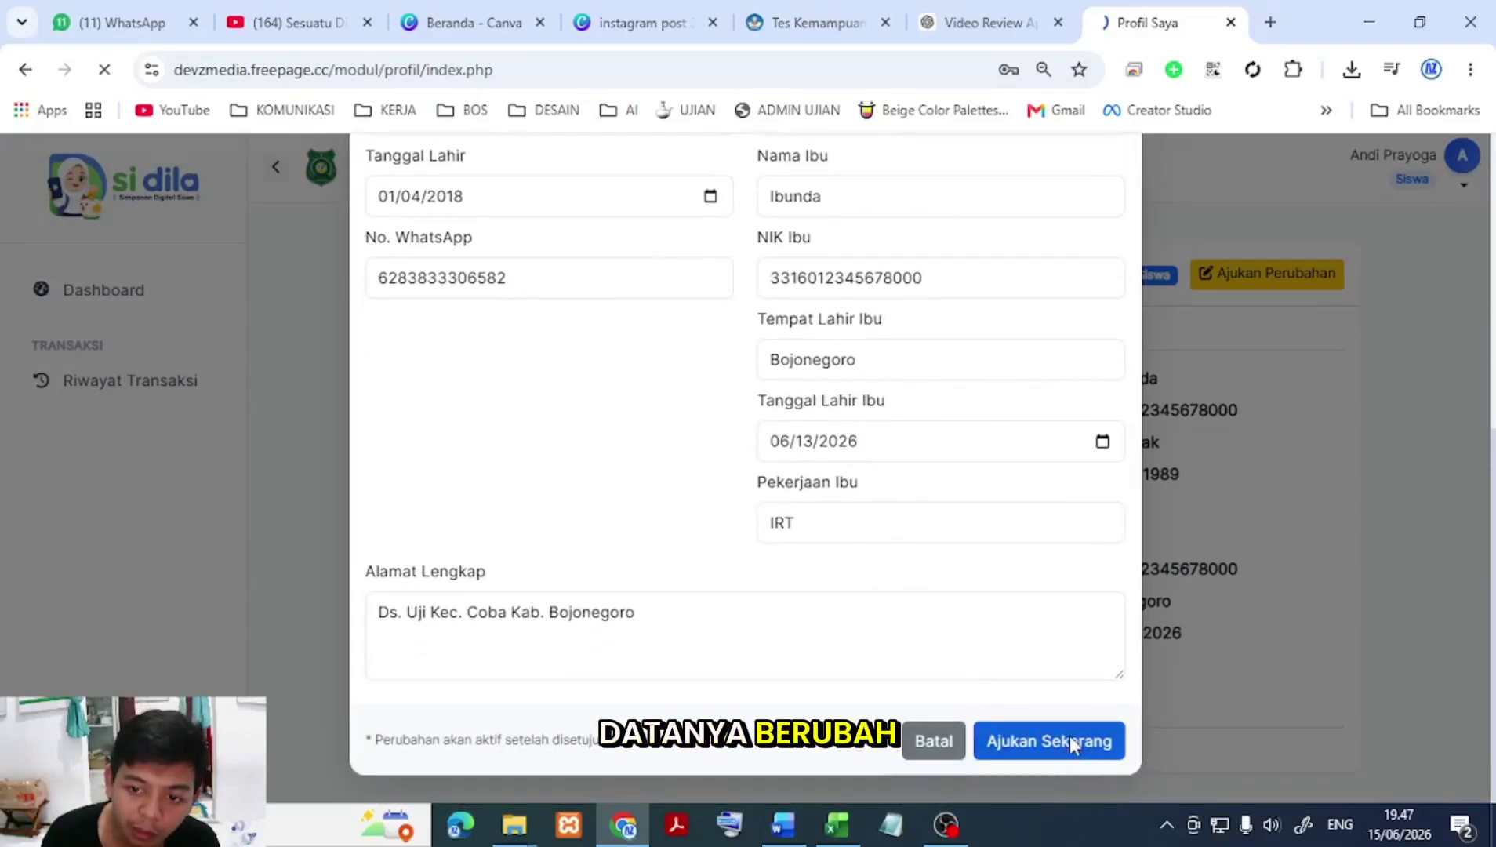
click(966, 241)
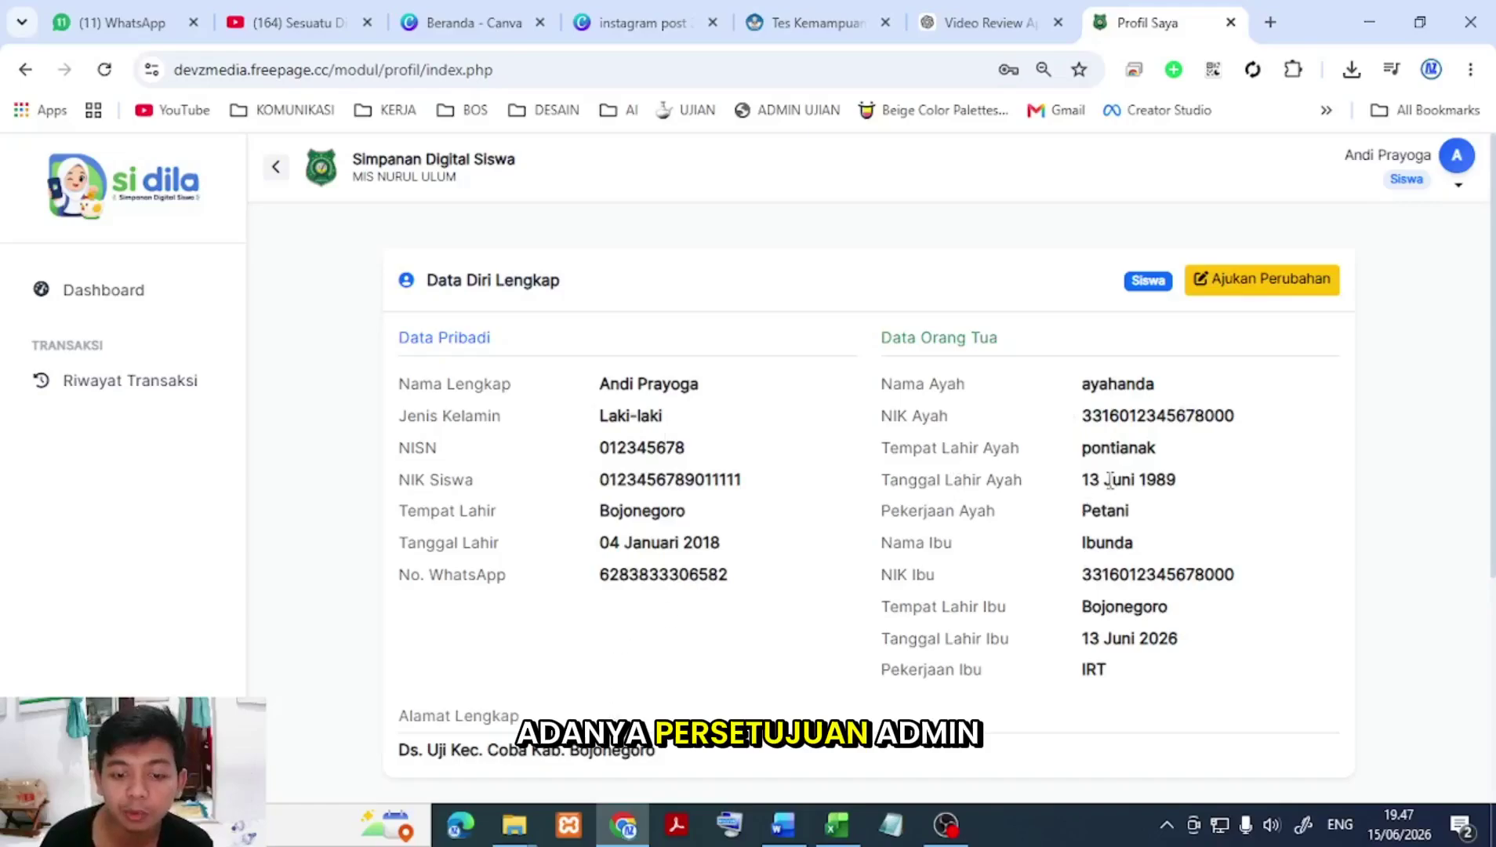
Step: Examine the old password, new password and repeat password fields in the profile's password change section
scroll(1109, 480, down, 3)
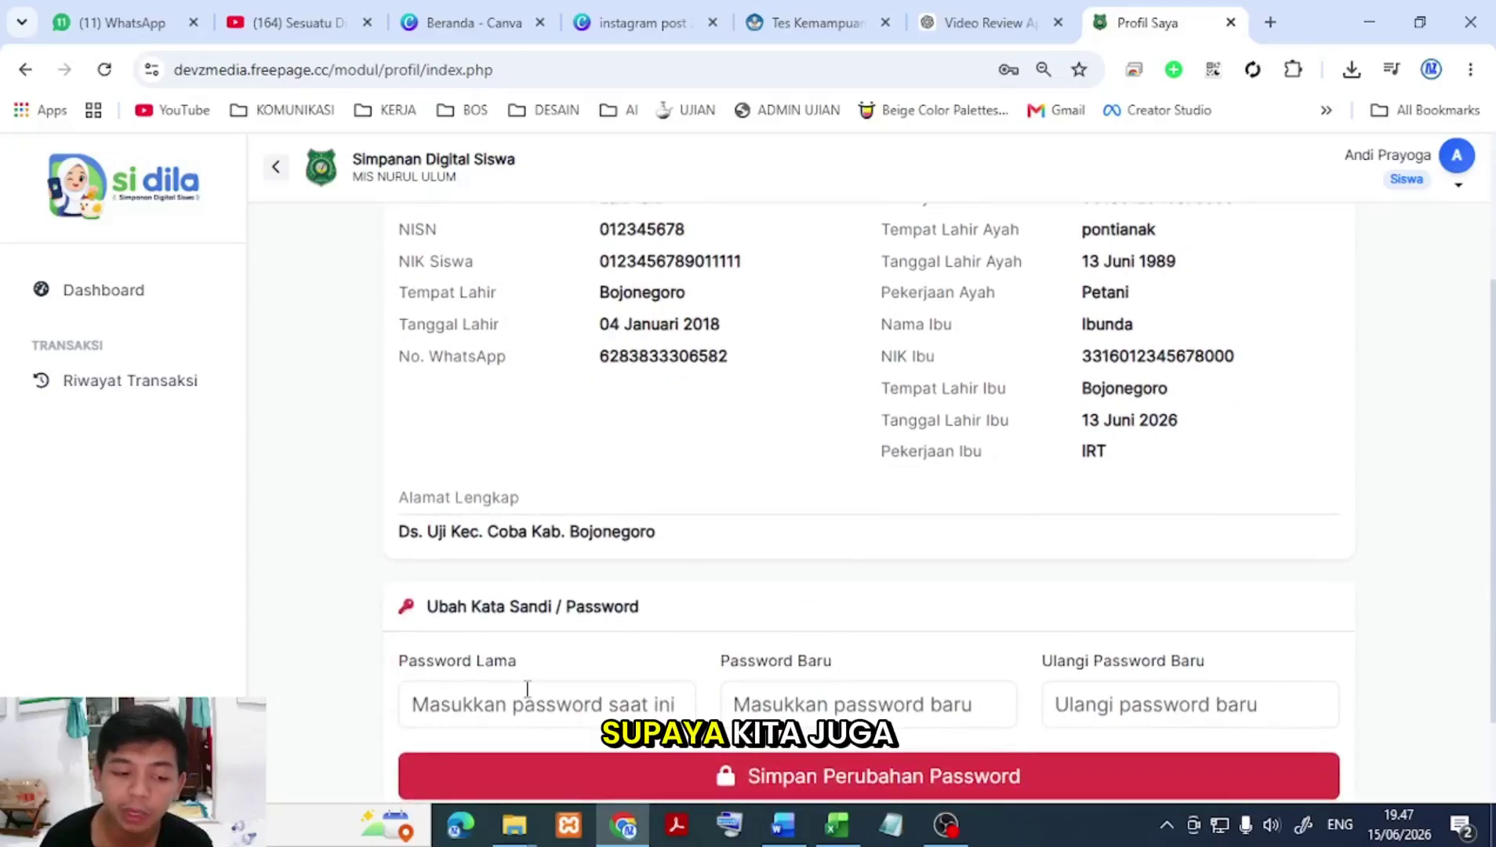
click(497, 713)
click(900, 506)
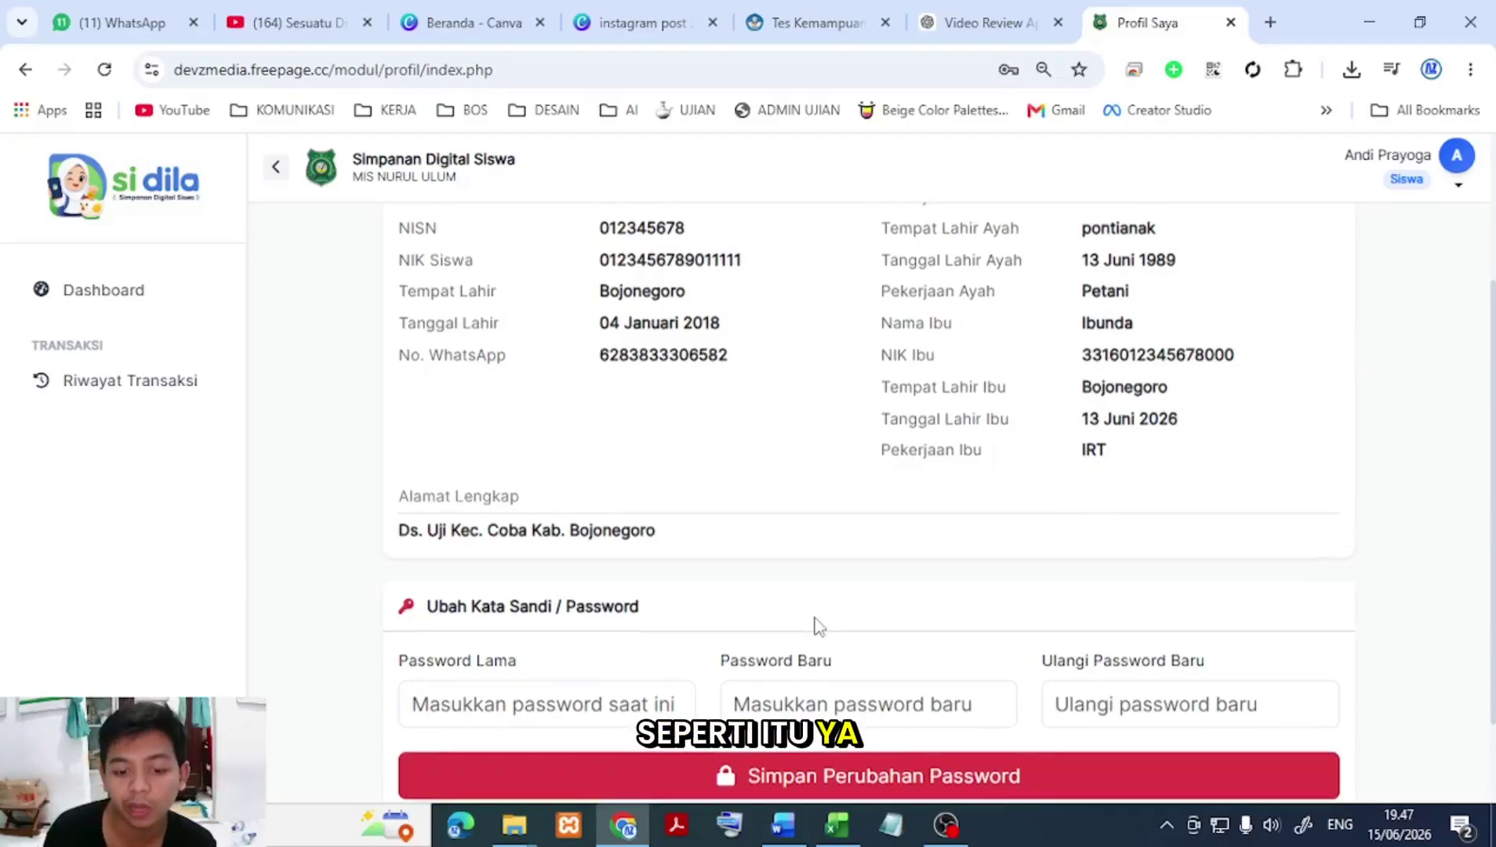
scroll(814, 624, down, 2)
click(547, 596)
click(944, 584)
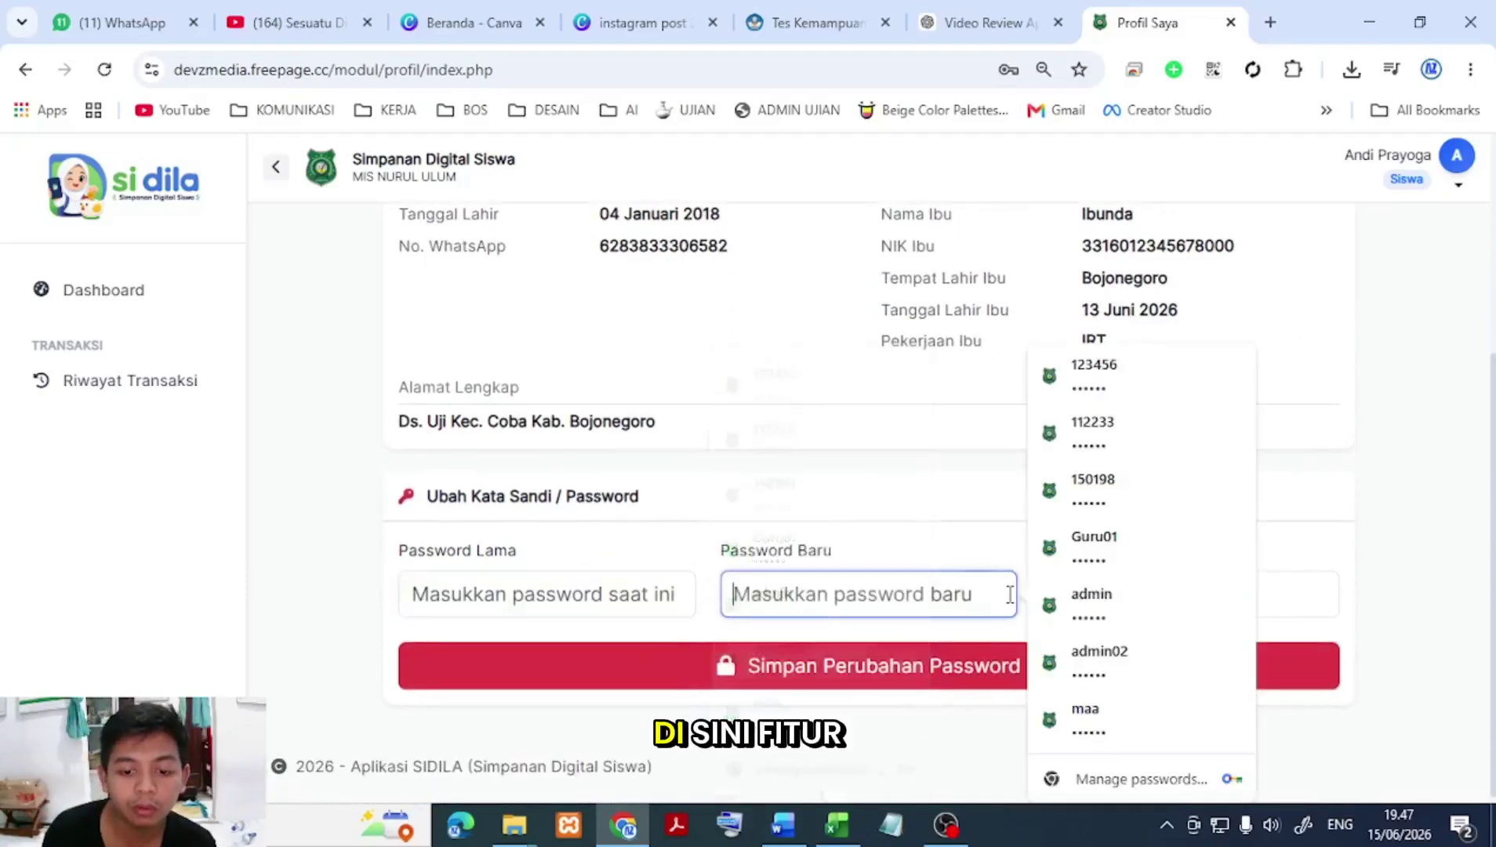
click(860, 519)
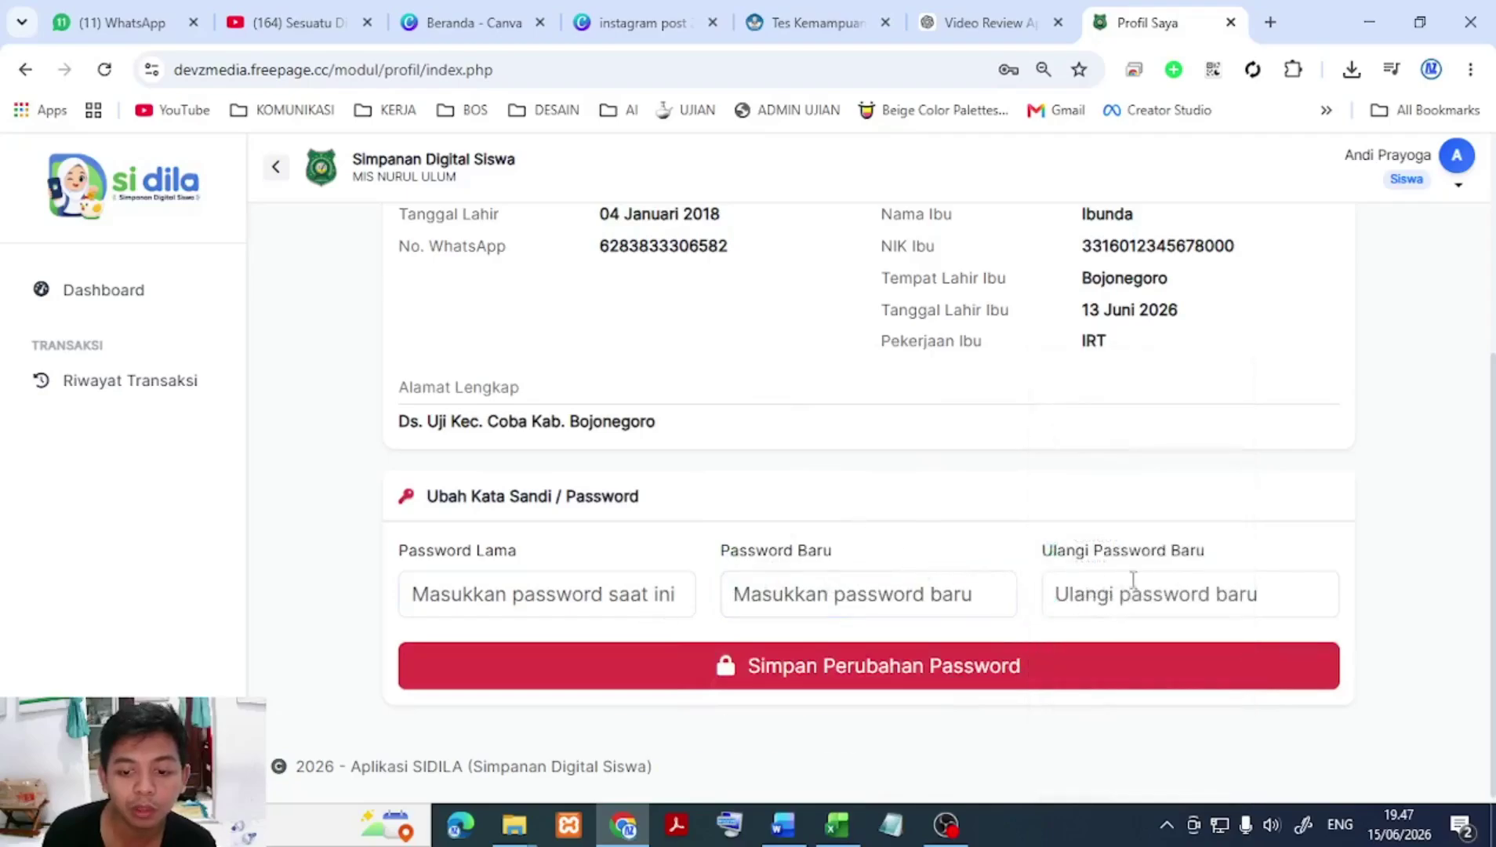
click(1080, 596)
click(1296, 525)
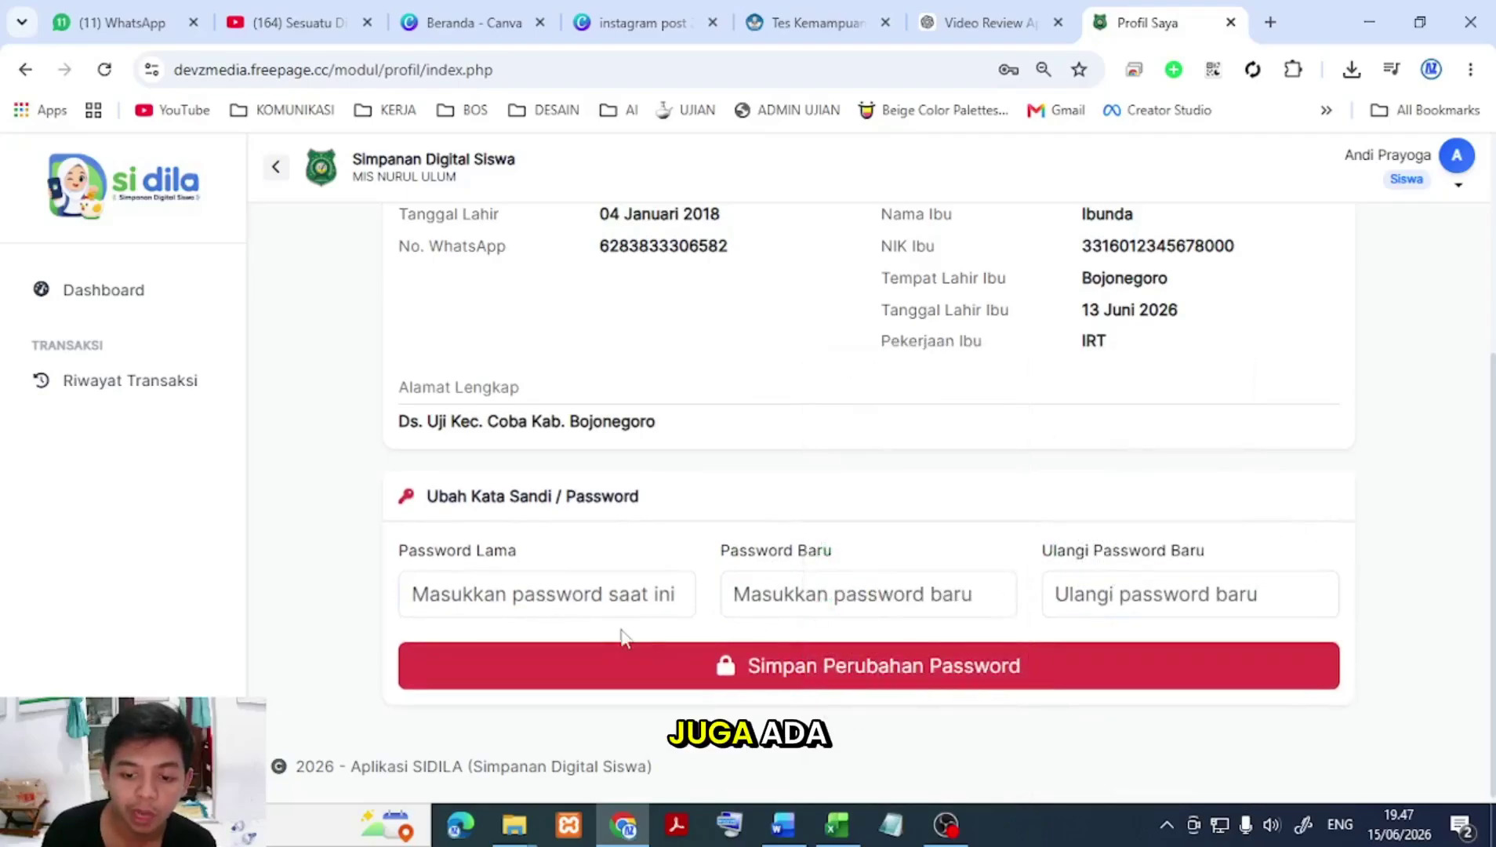
click(604, 593)
click(1198, 511)
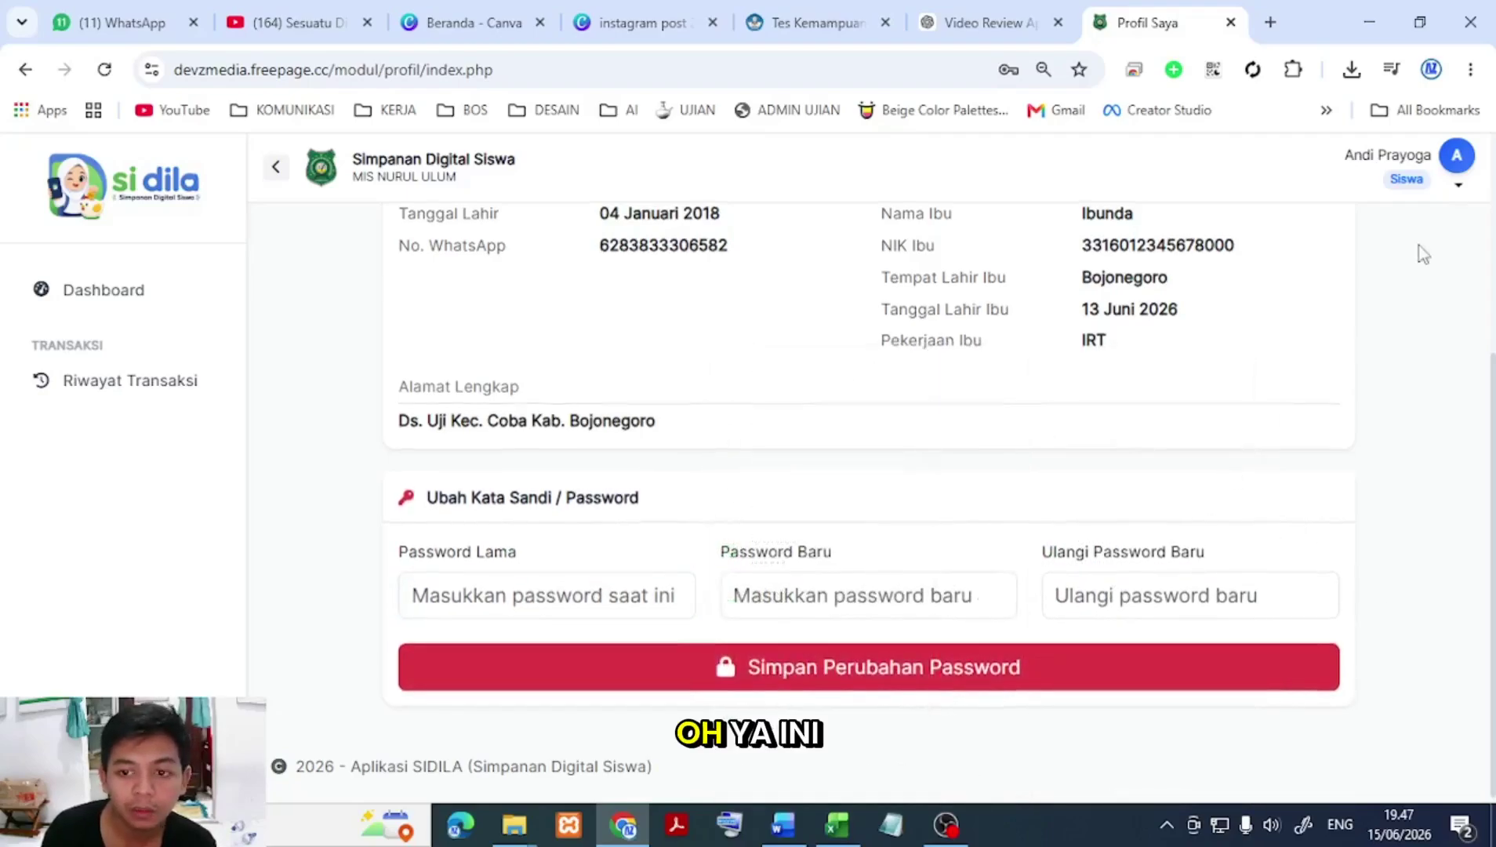
Step: Log out of the student account, sign in with the saved admin username and password, and close the browser's password check dialog
click(1458, 164)
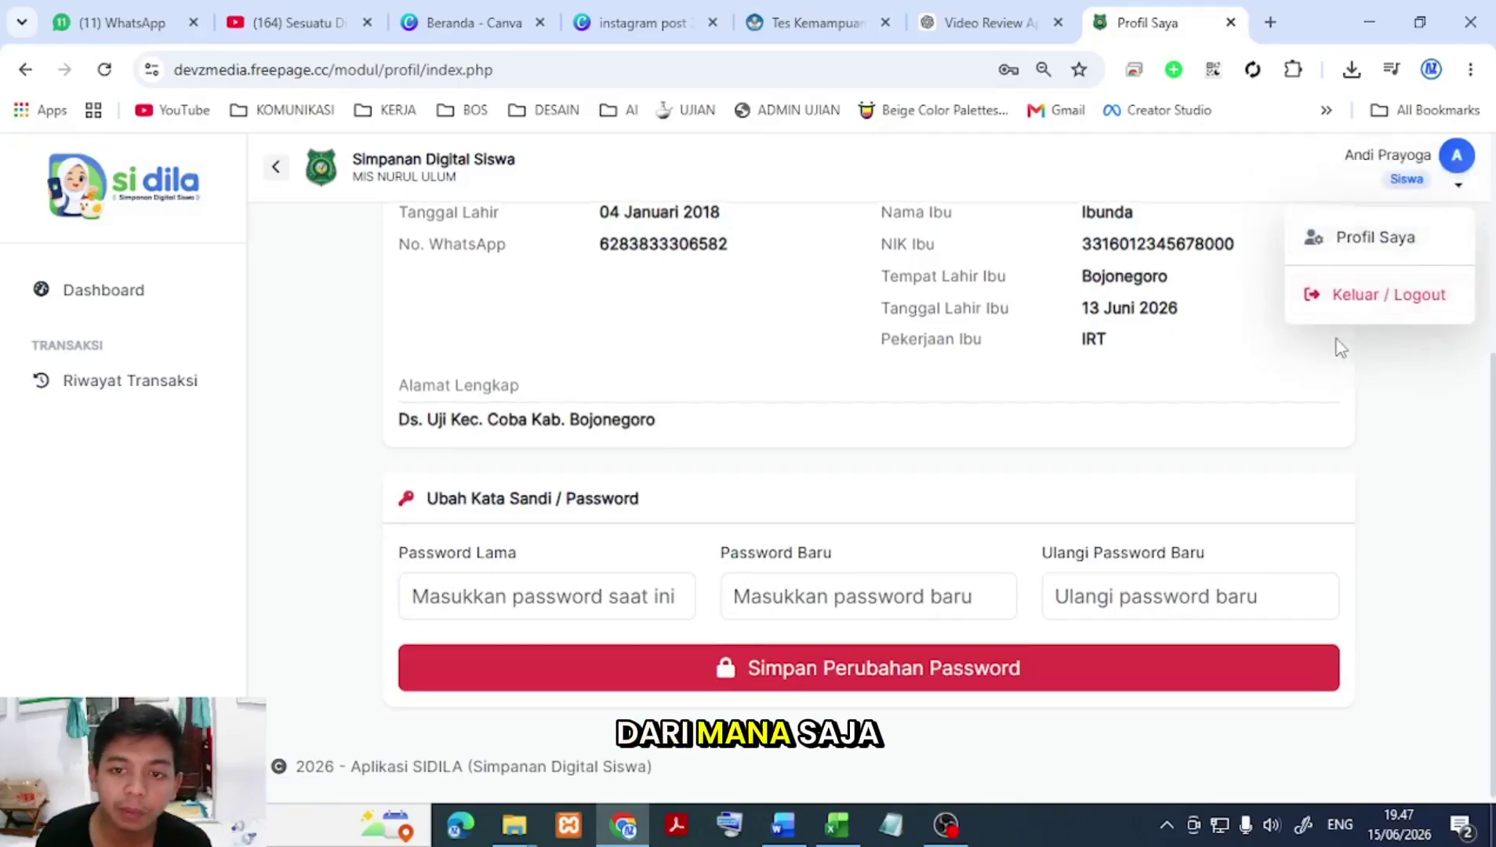
click(1373, 306)
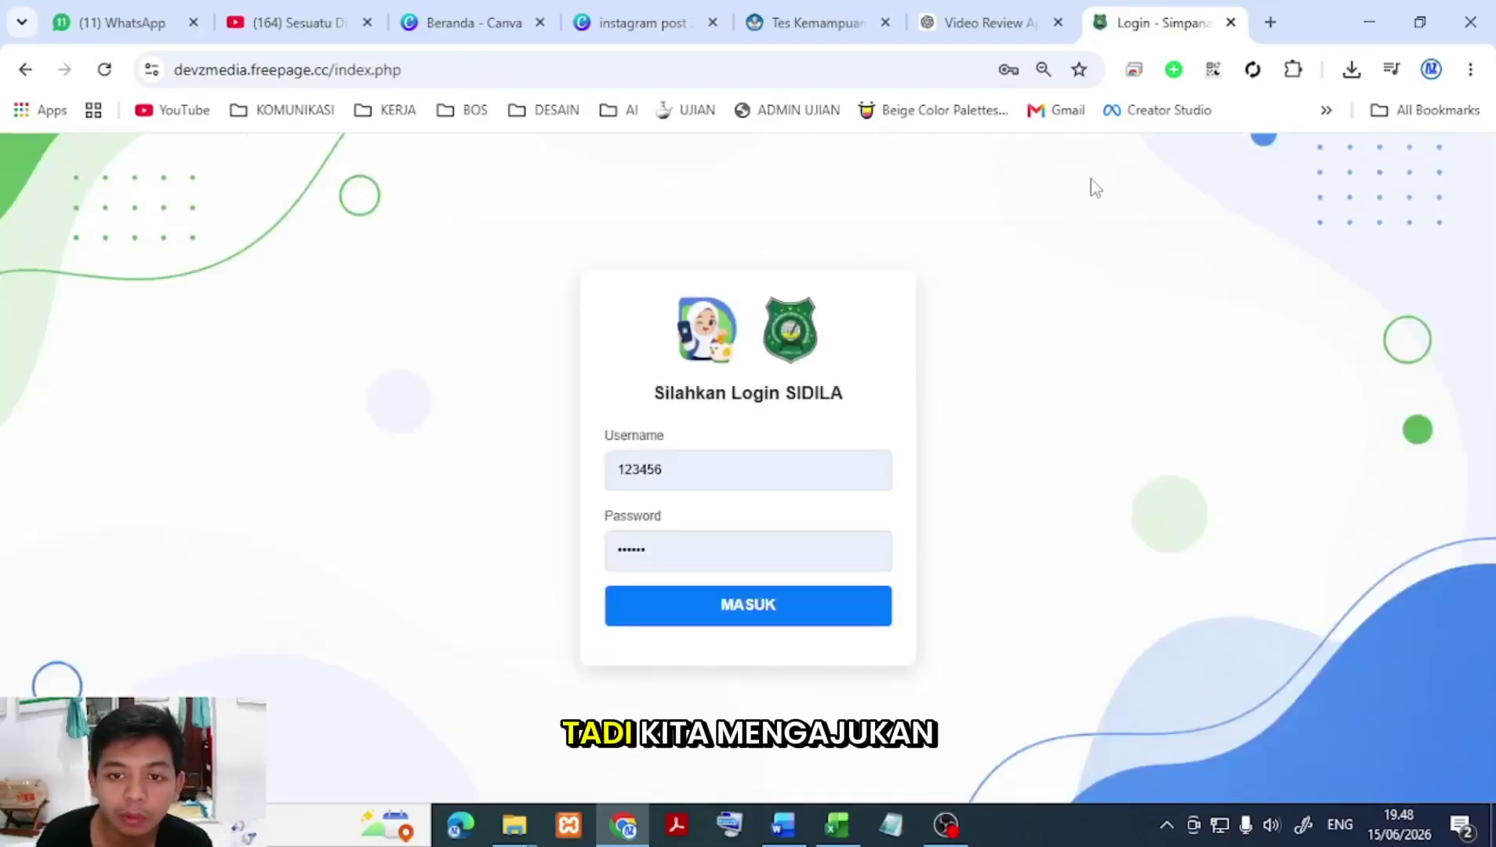
double_click(661, 470)
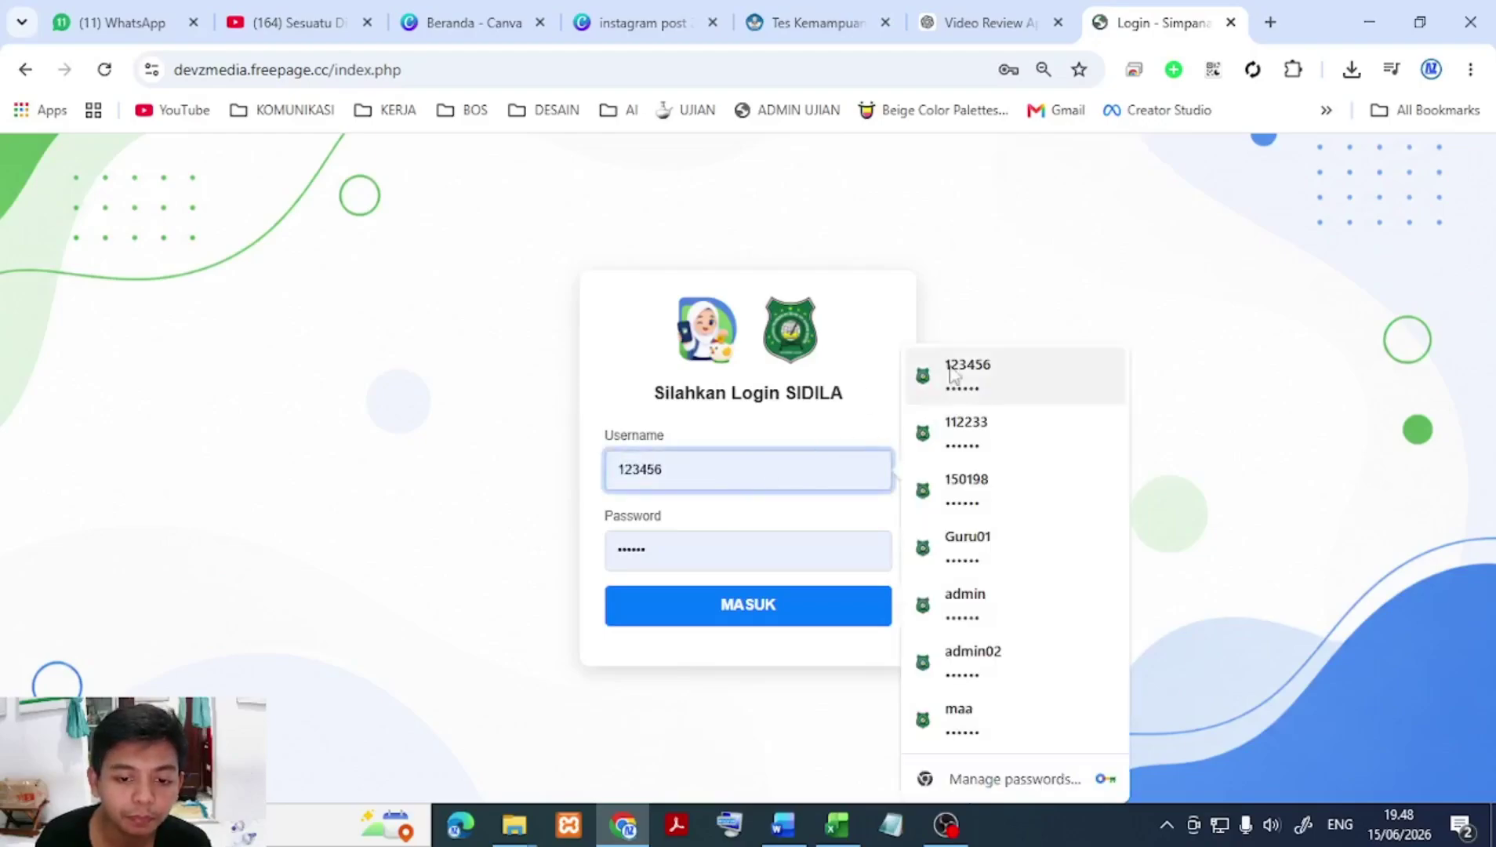
click(990, 629)
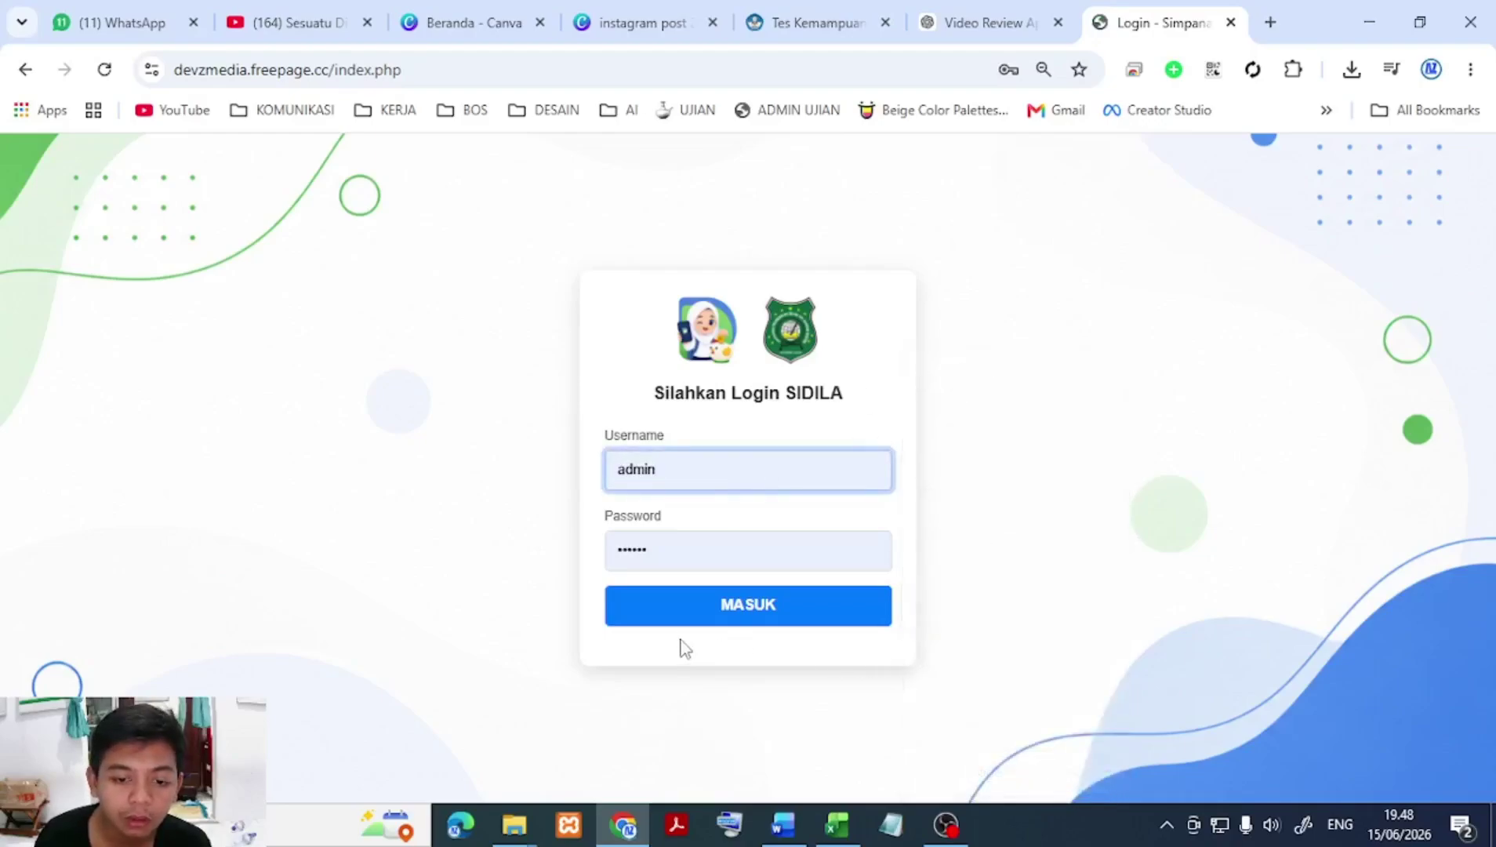
click(731, 620)
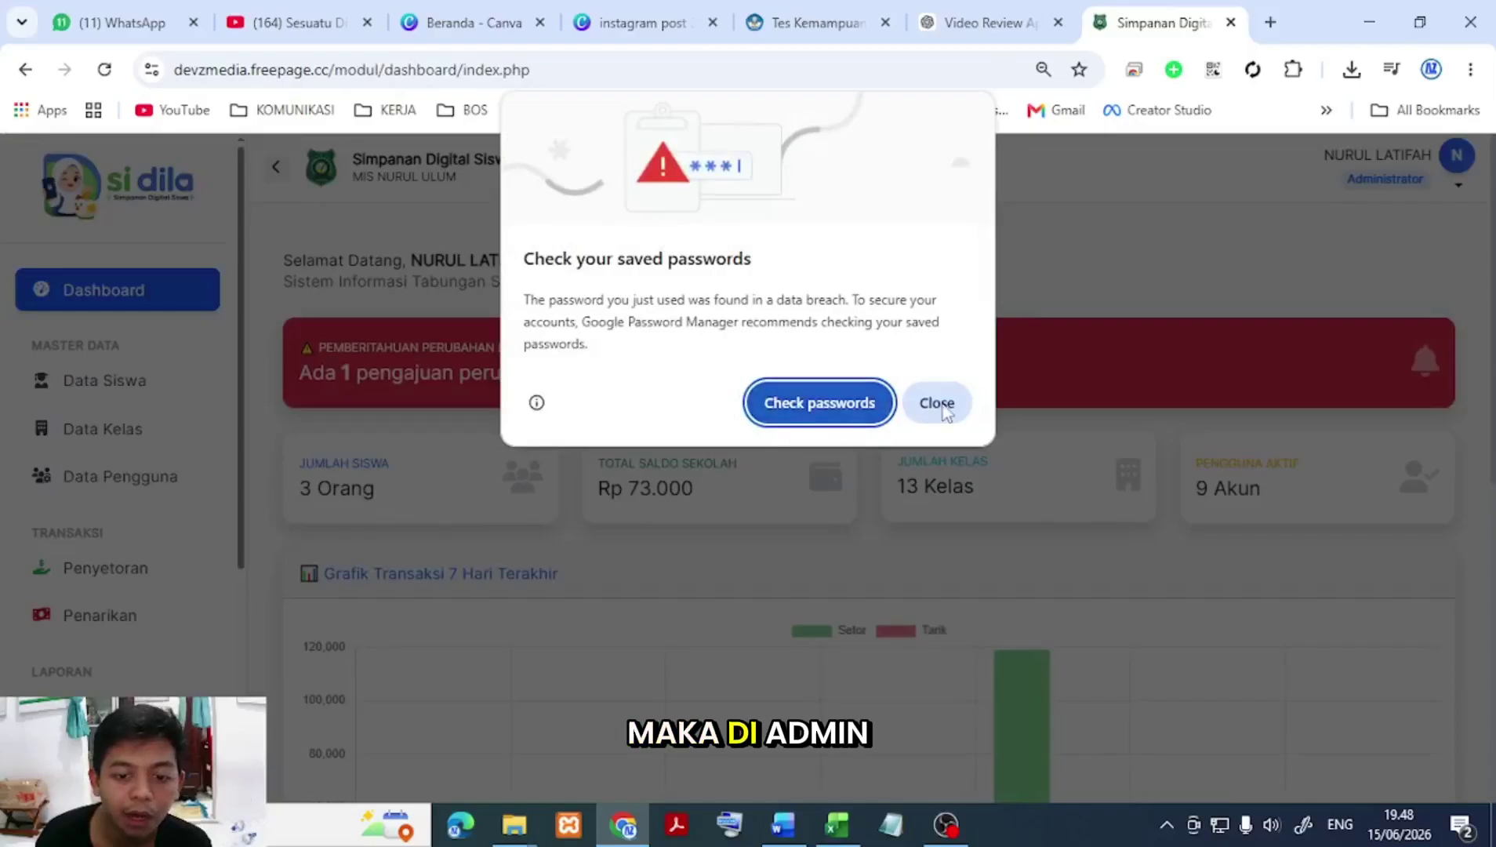
click(939, 403)
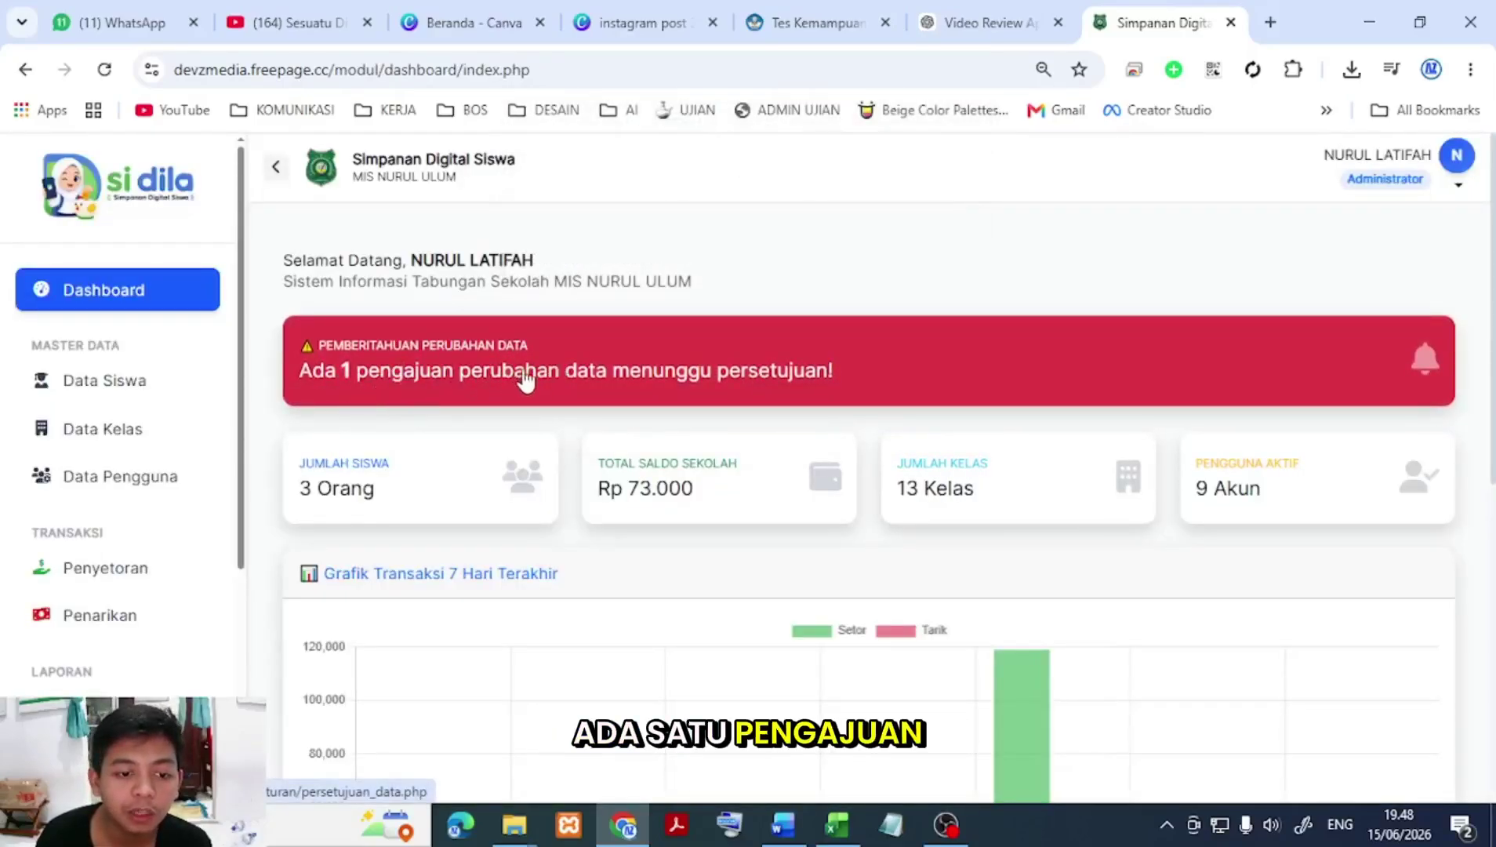
Step: Open the pending data change request's details and examine the Setujui and Tolak decisions, including the rejection reason field
click(790, 383)
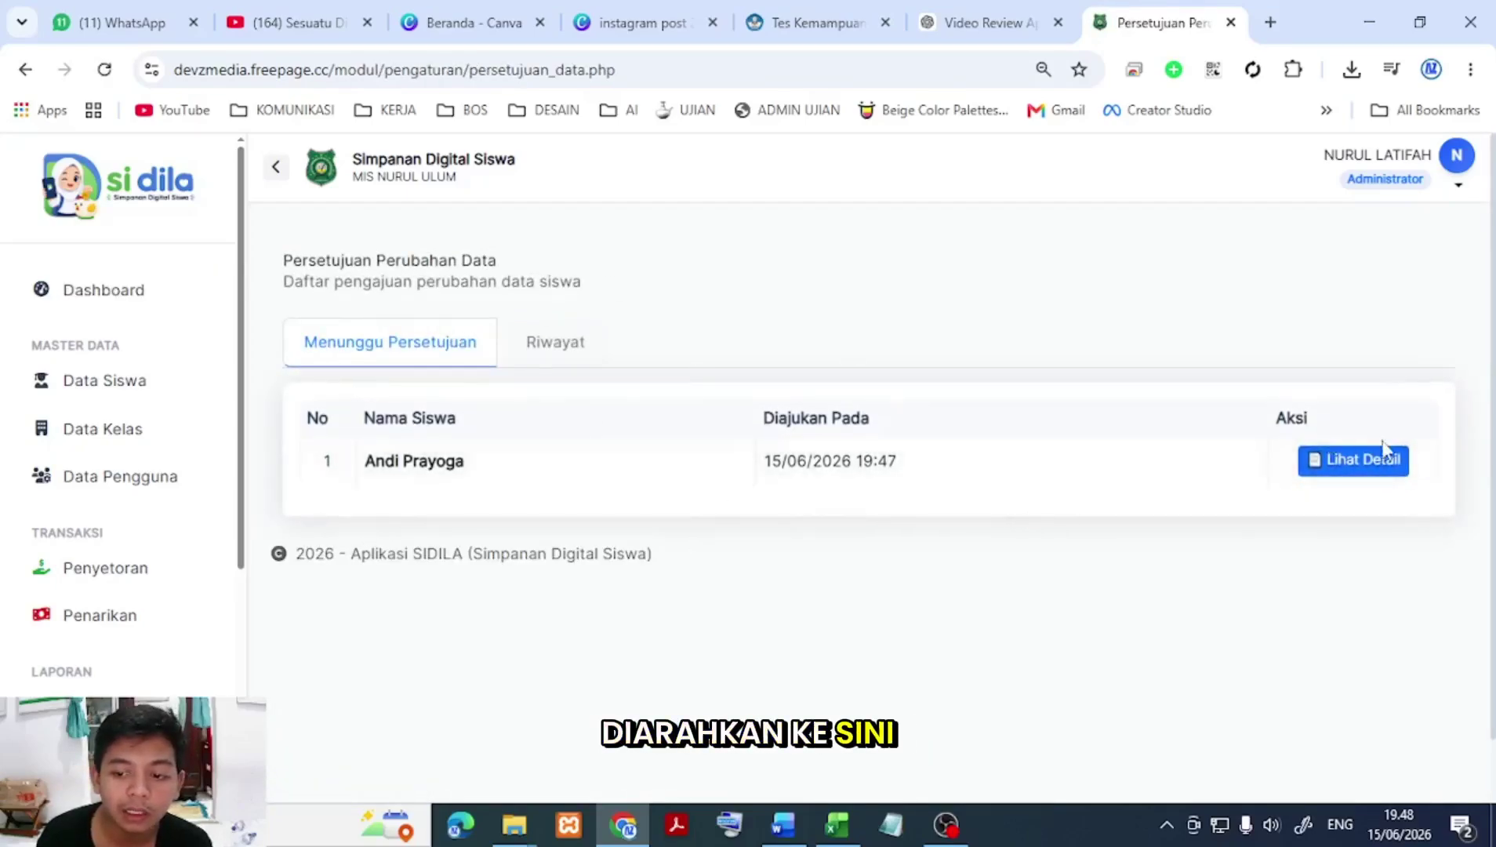
click(1368, 461)
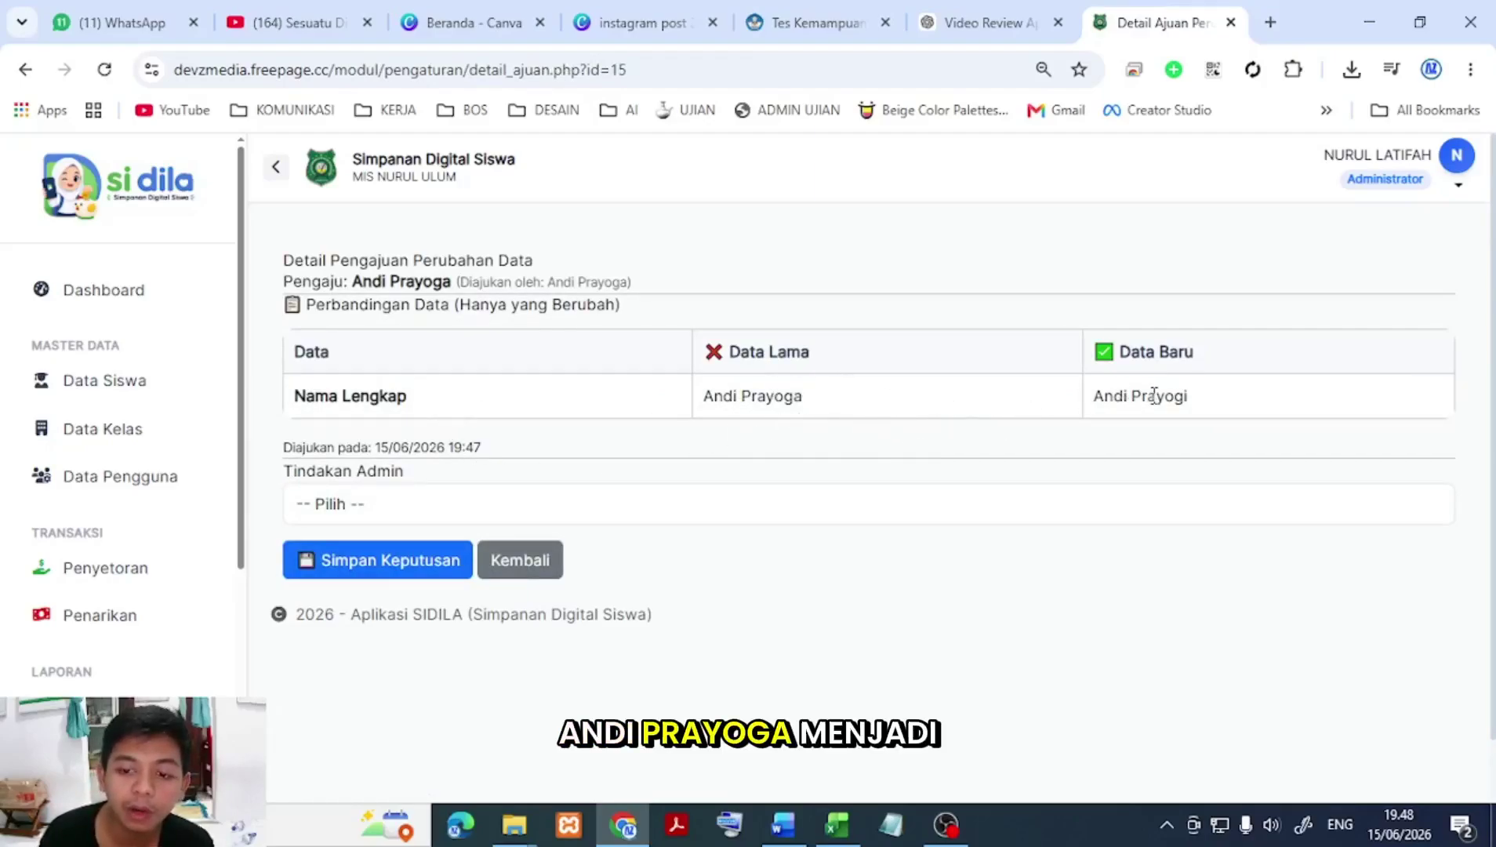
click(396, 510)
click(390, 567)
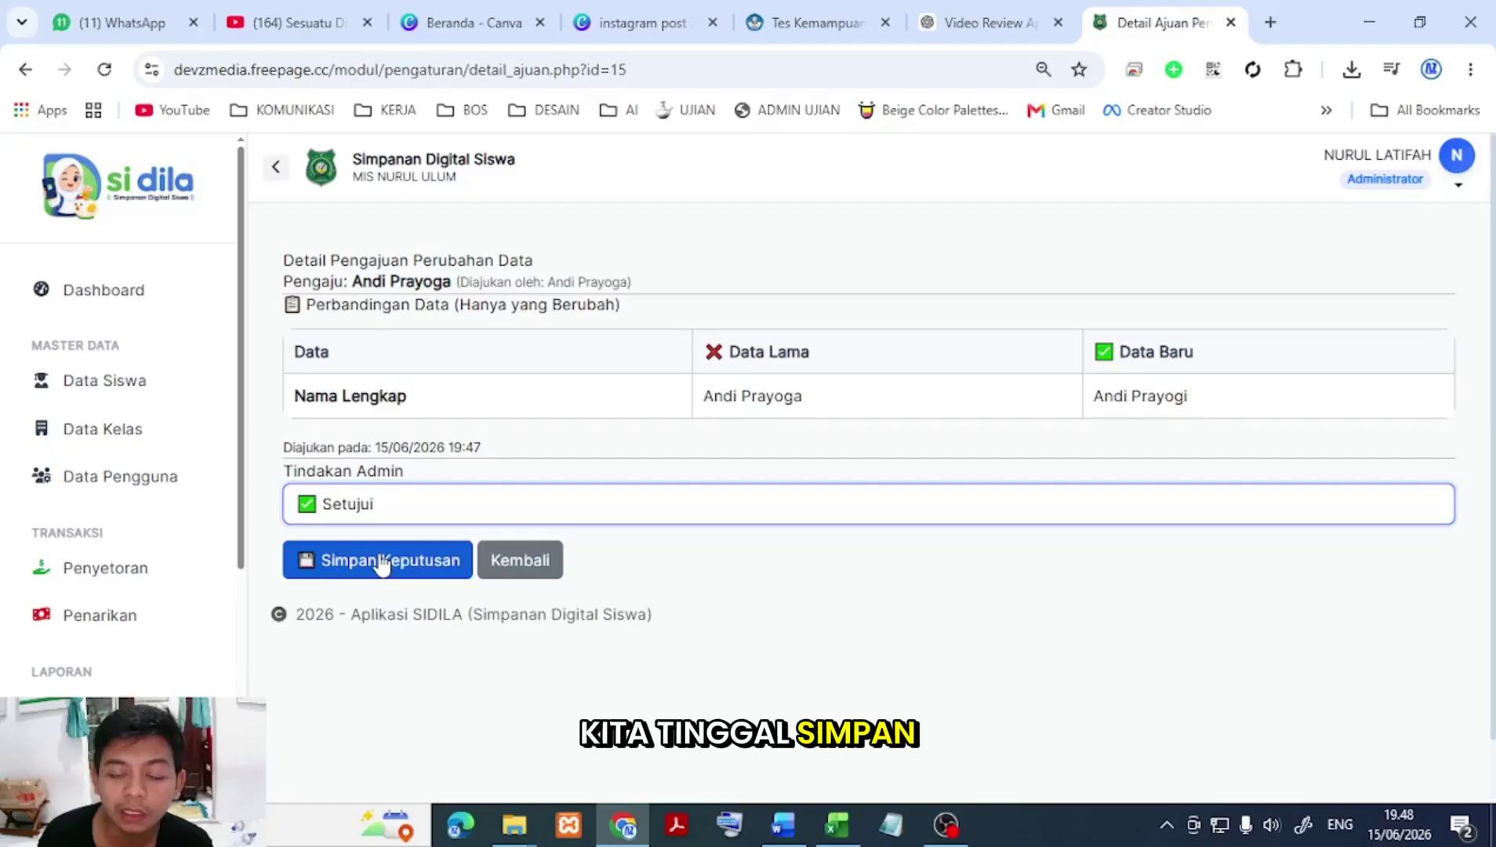
click(404, 525)
click(404, 604)
click(357, 603)
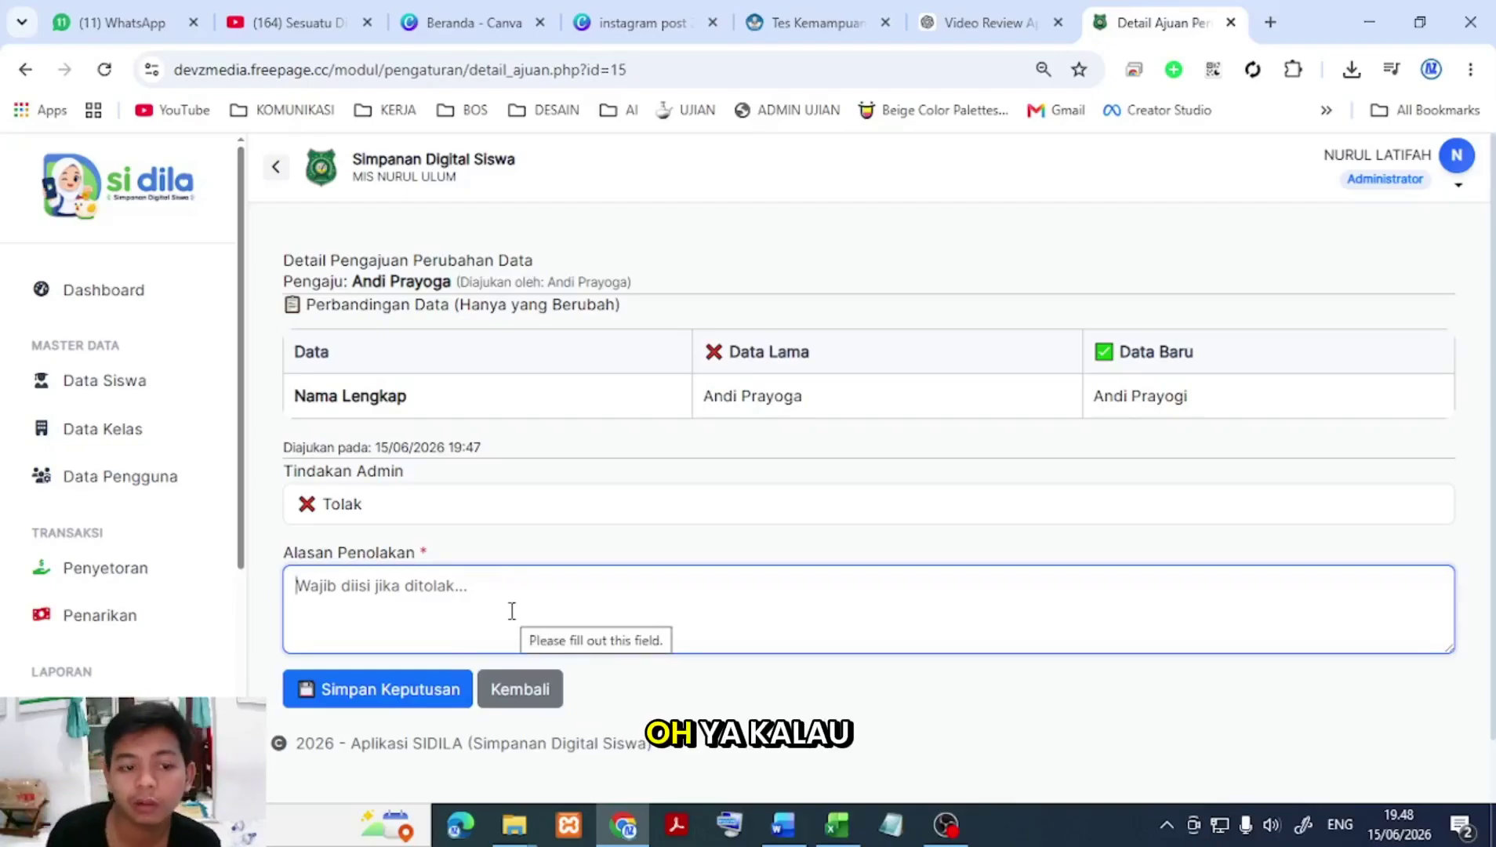
Step: Log out of the administrator account, sign in with the student's saved username and password, and dismiss the password check dialog
click(1457, 181)
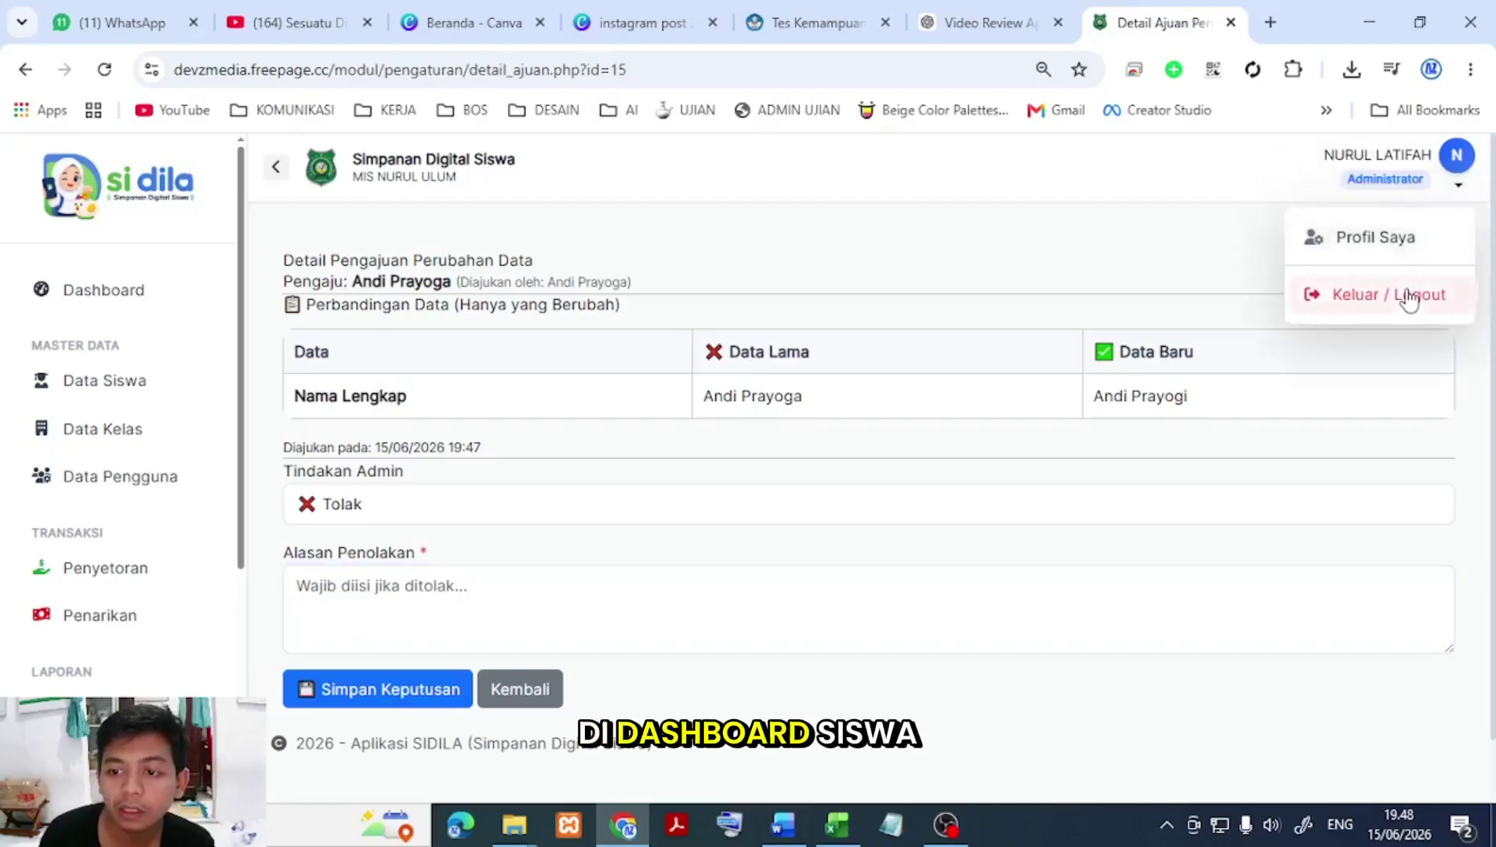
click(1409, 297)
double_click(668, 484)
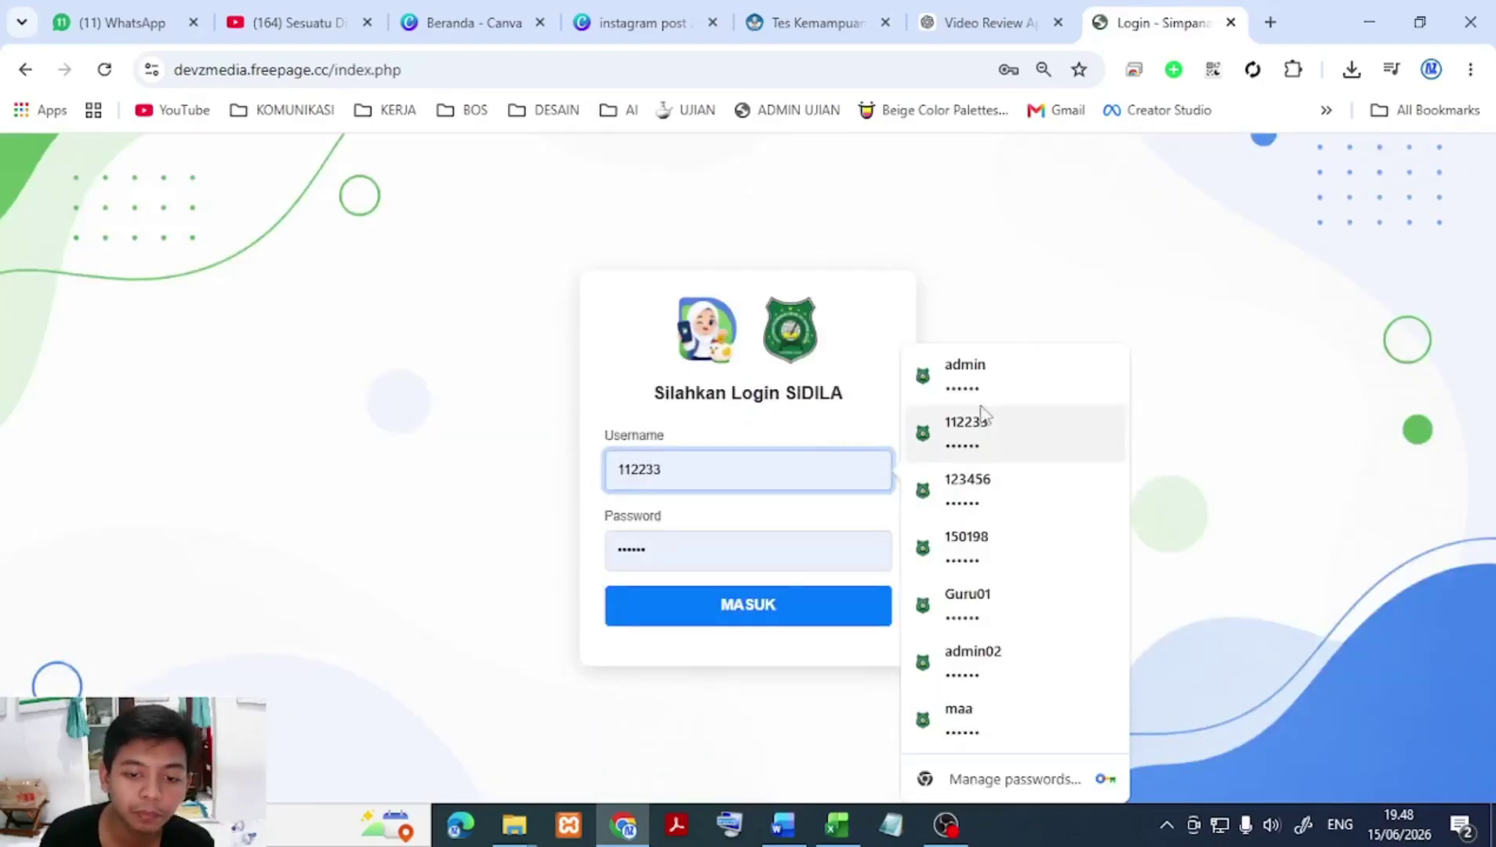
click(990, 499)
click(755, 616)
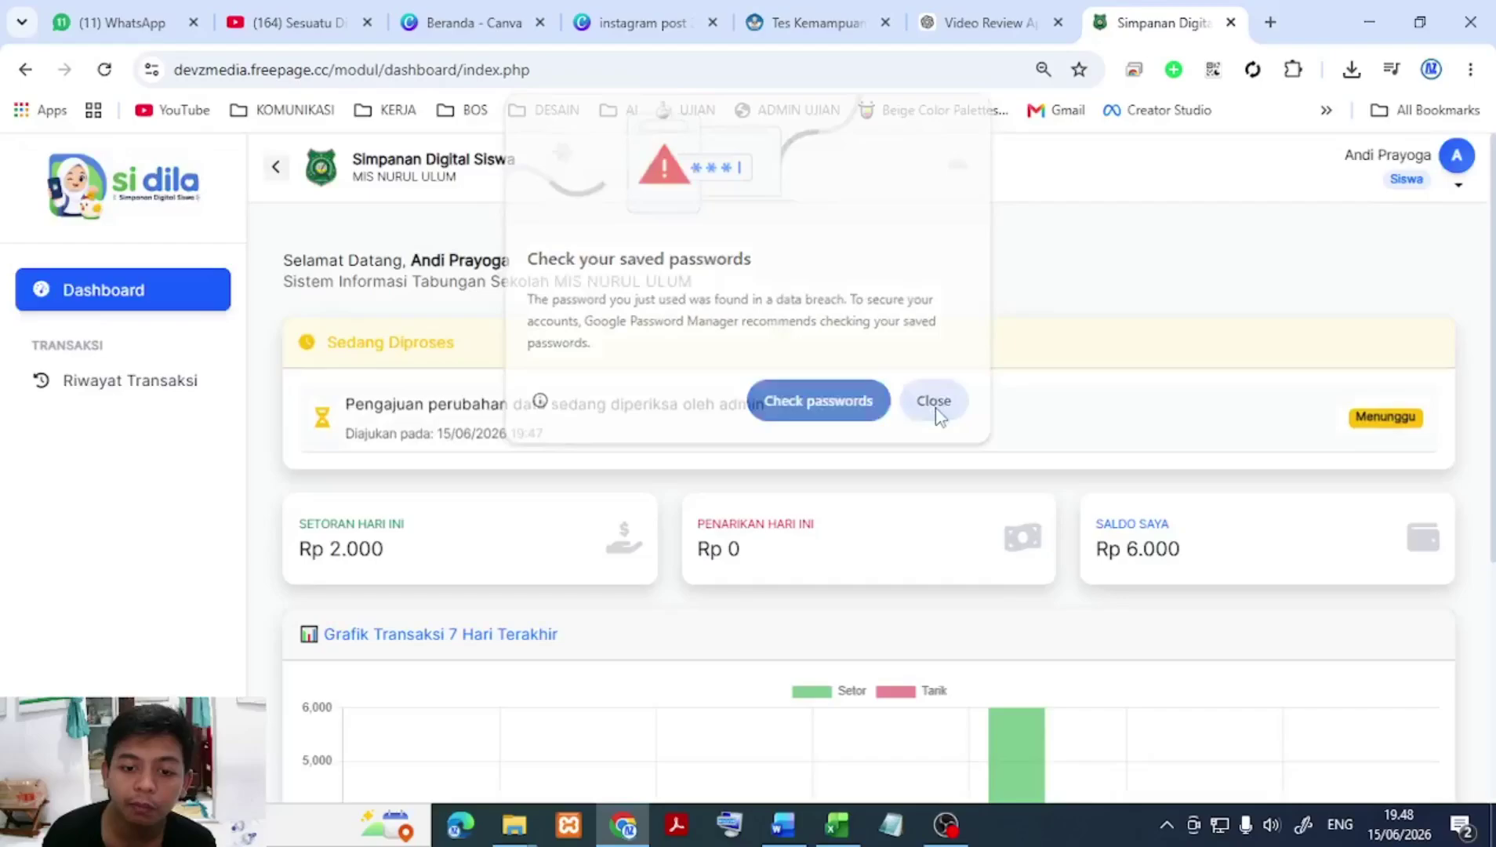
click(933, 401)
Step: Switch back from the student to the administrator account using the saved admin username and password, closing the password check dialog
click(1459, 184)
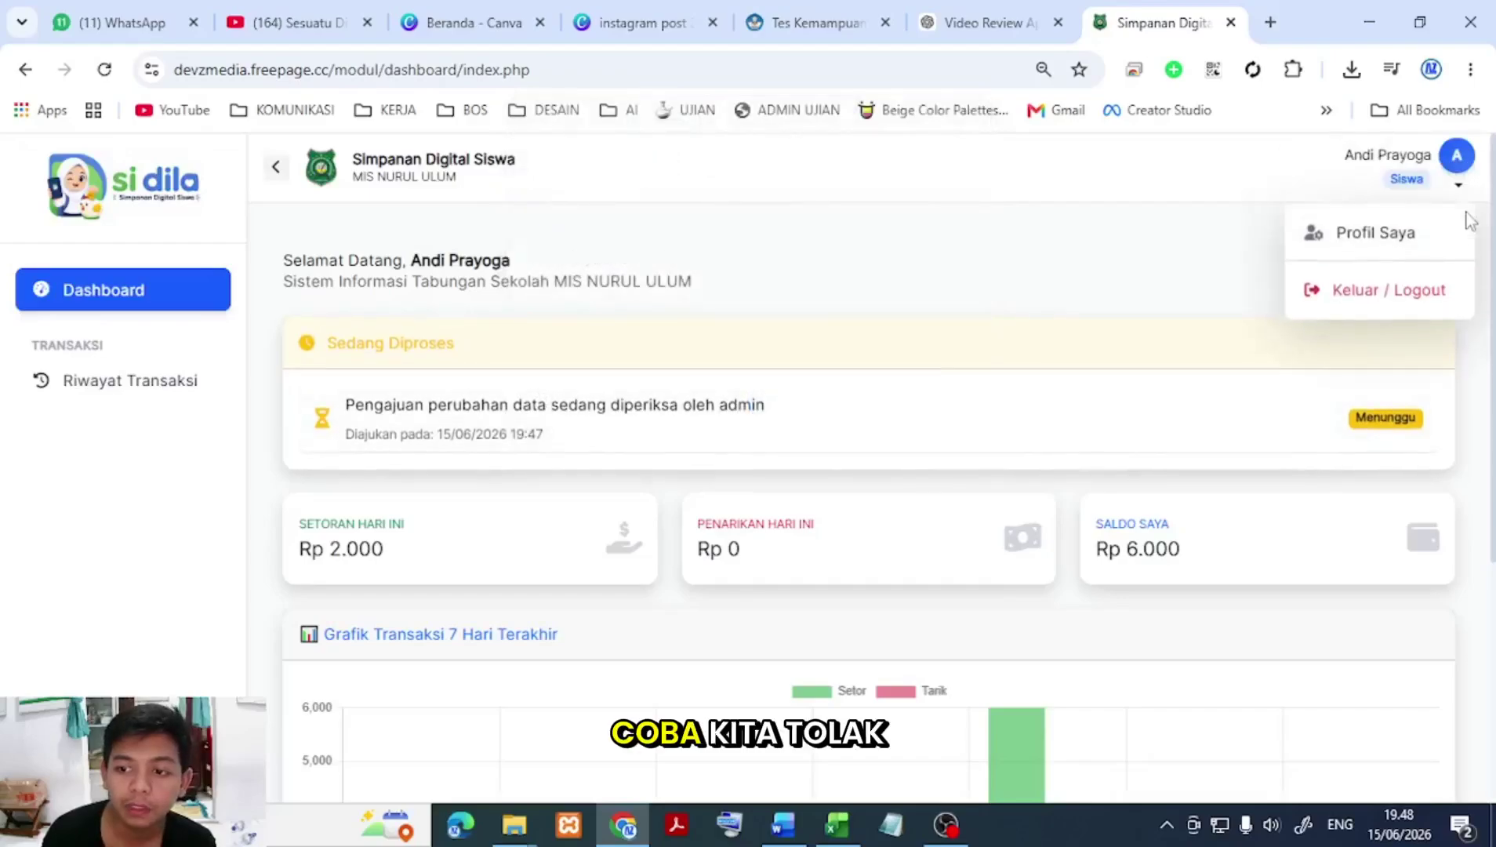
click(1380, 302)
click(644, 475)
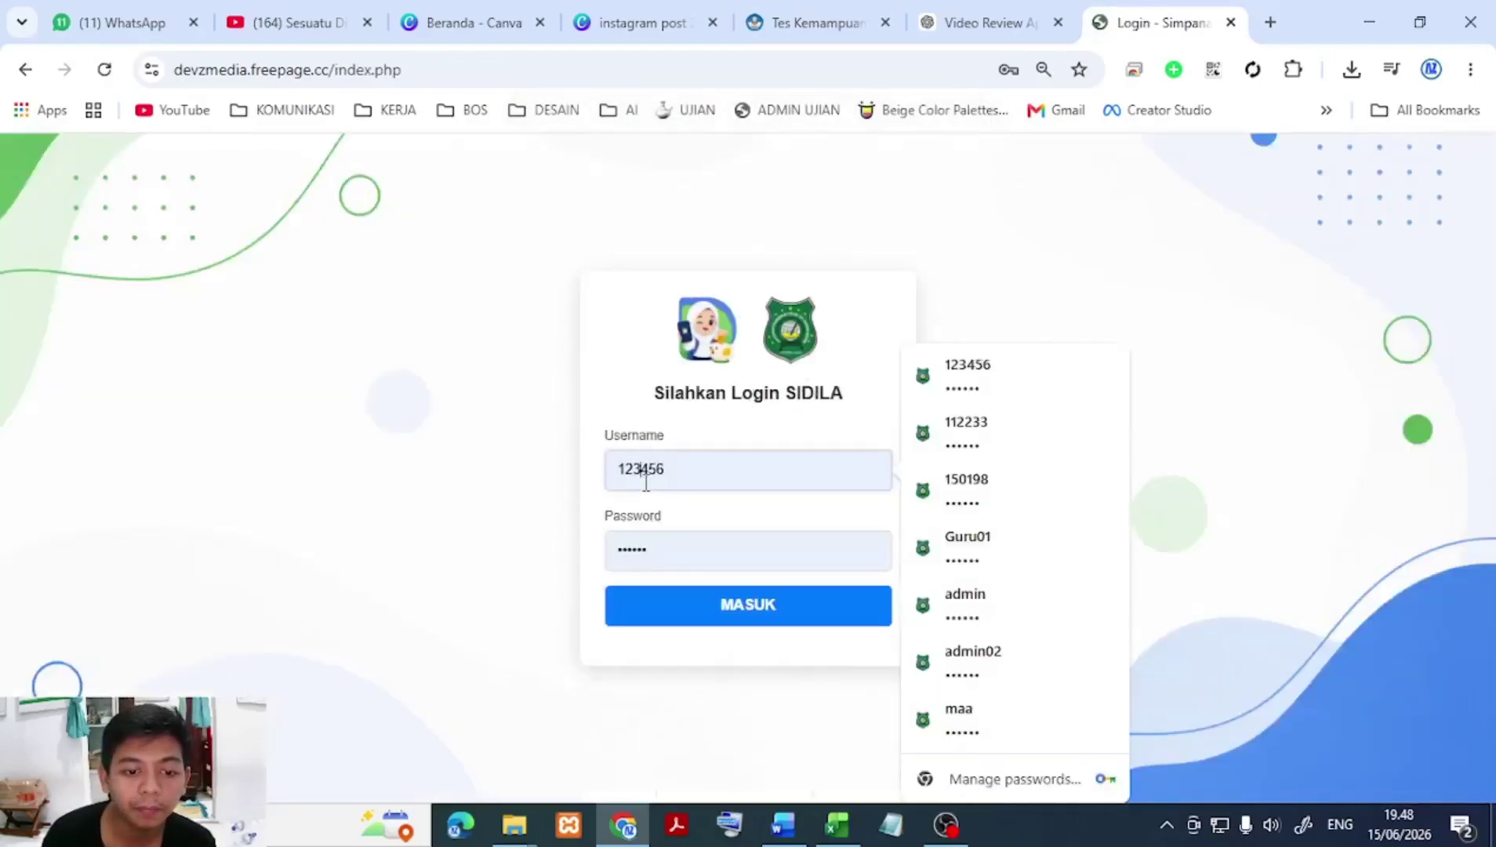
click(1006, 619)
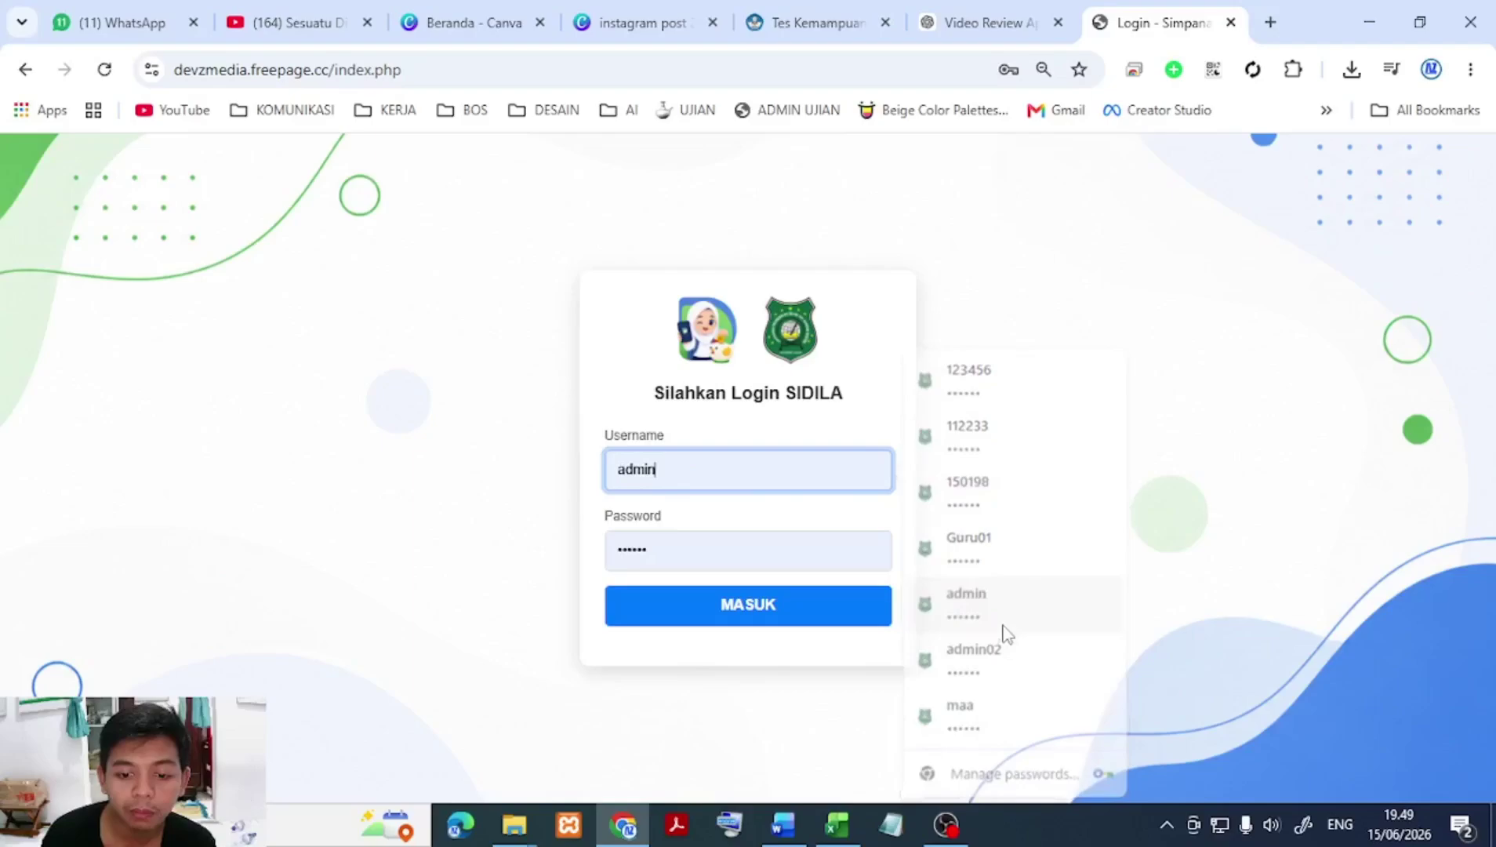
click(714, 633)
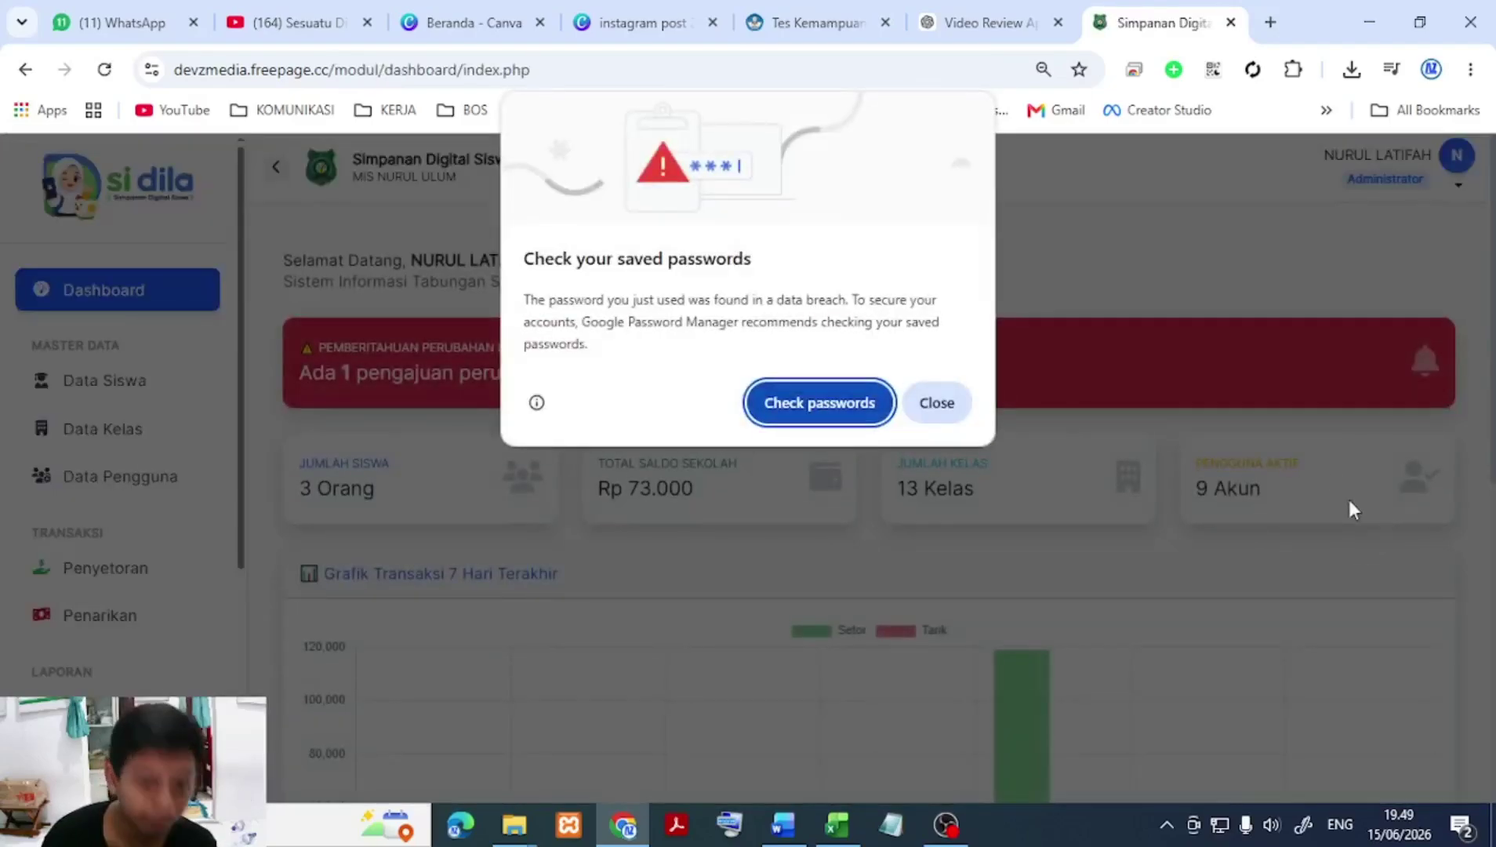
click(958, 403)
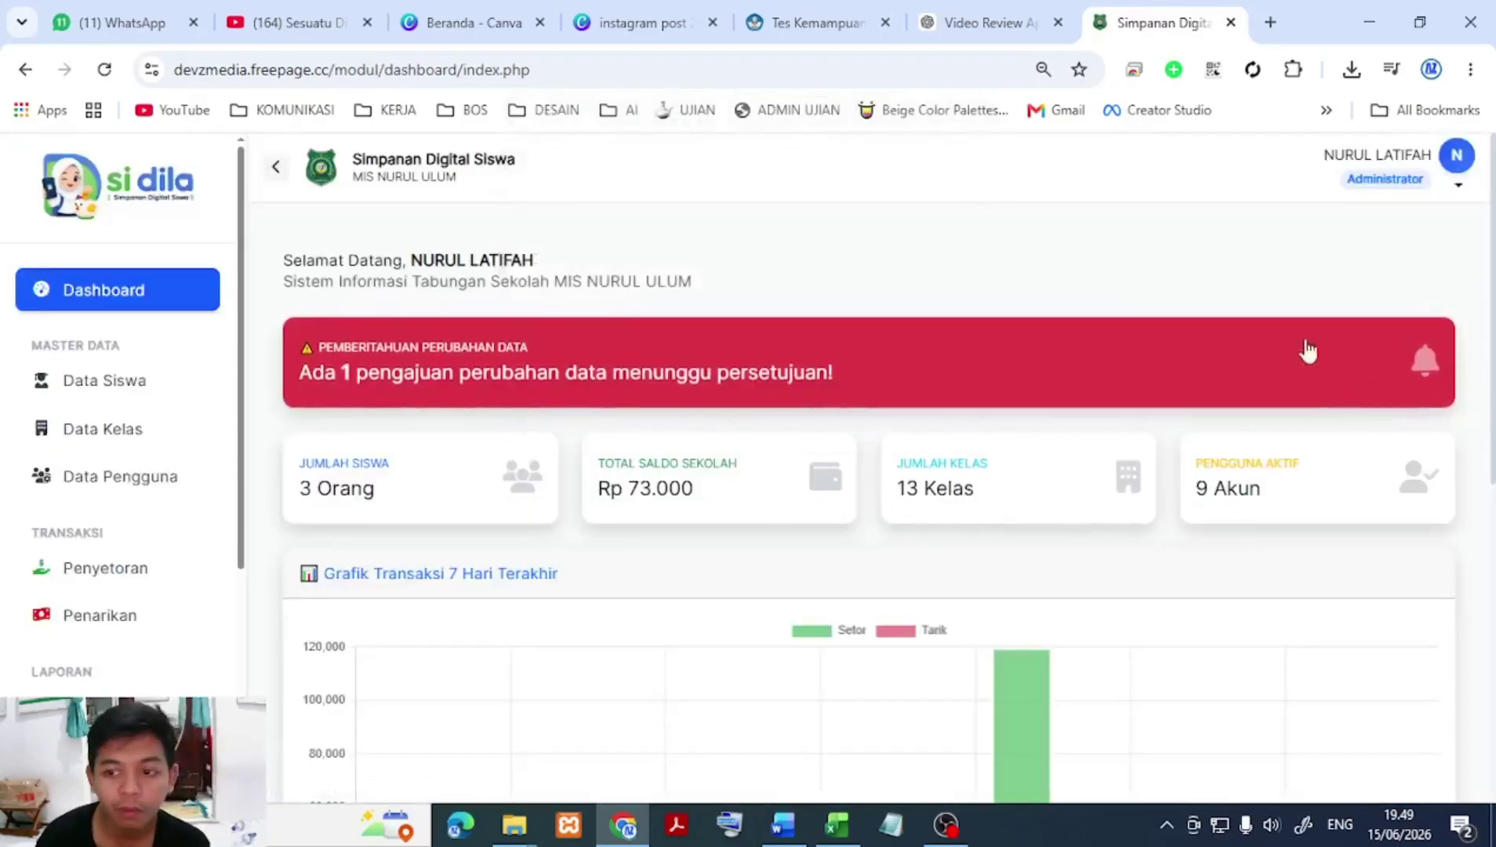
Step: Open the data change approvals page, look through the Riwayat list of past requests, and return to the Menunggu Persetujuan list
click(455, 390)
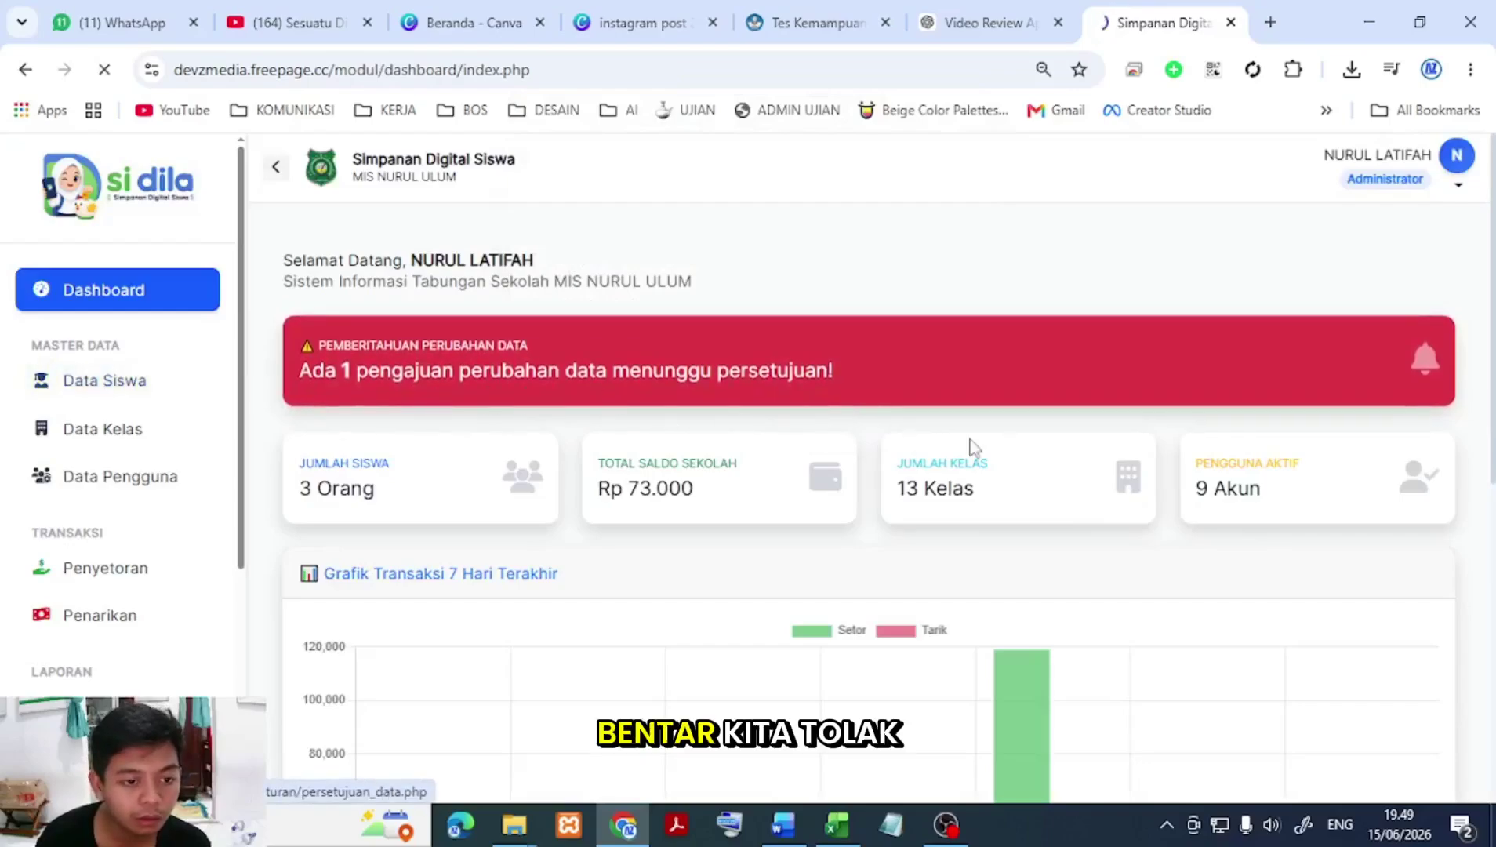
click(558, 342)
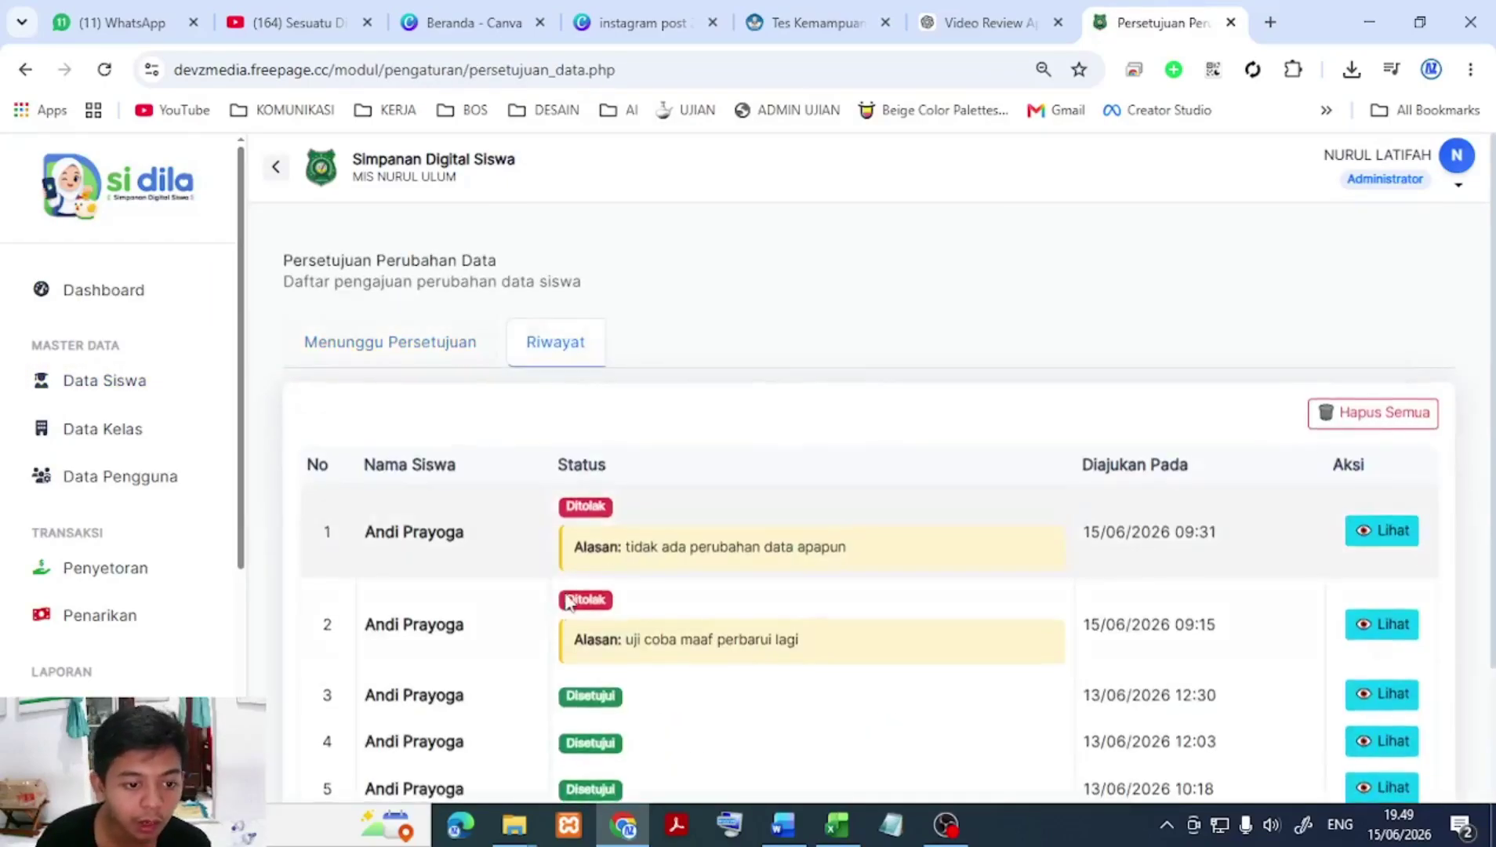
click(446, 355)
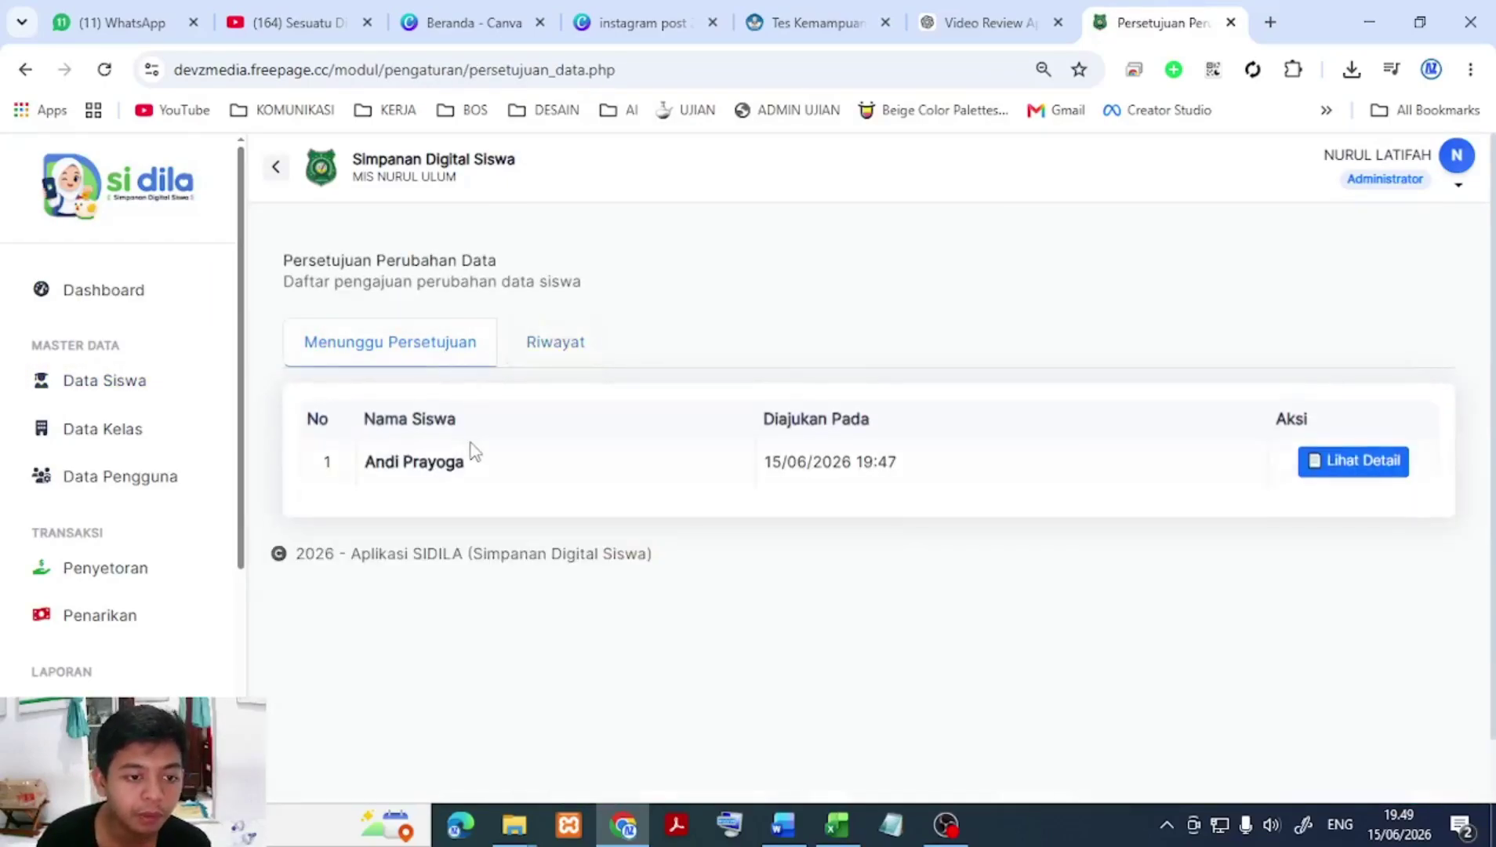
click(598, 356)
scroll(1255, 493, down, 2)
scroll(1336, 491, up, 2)
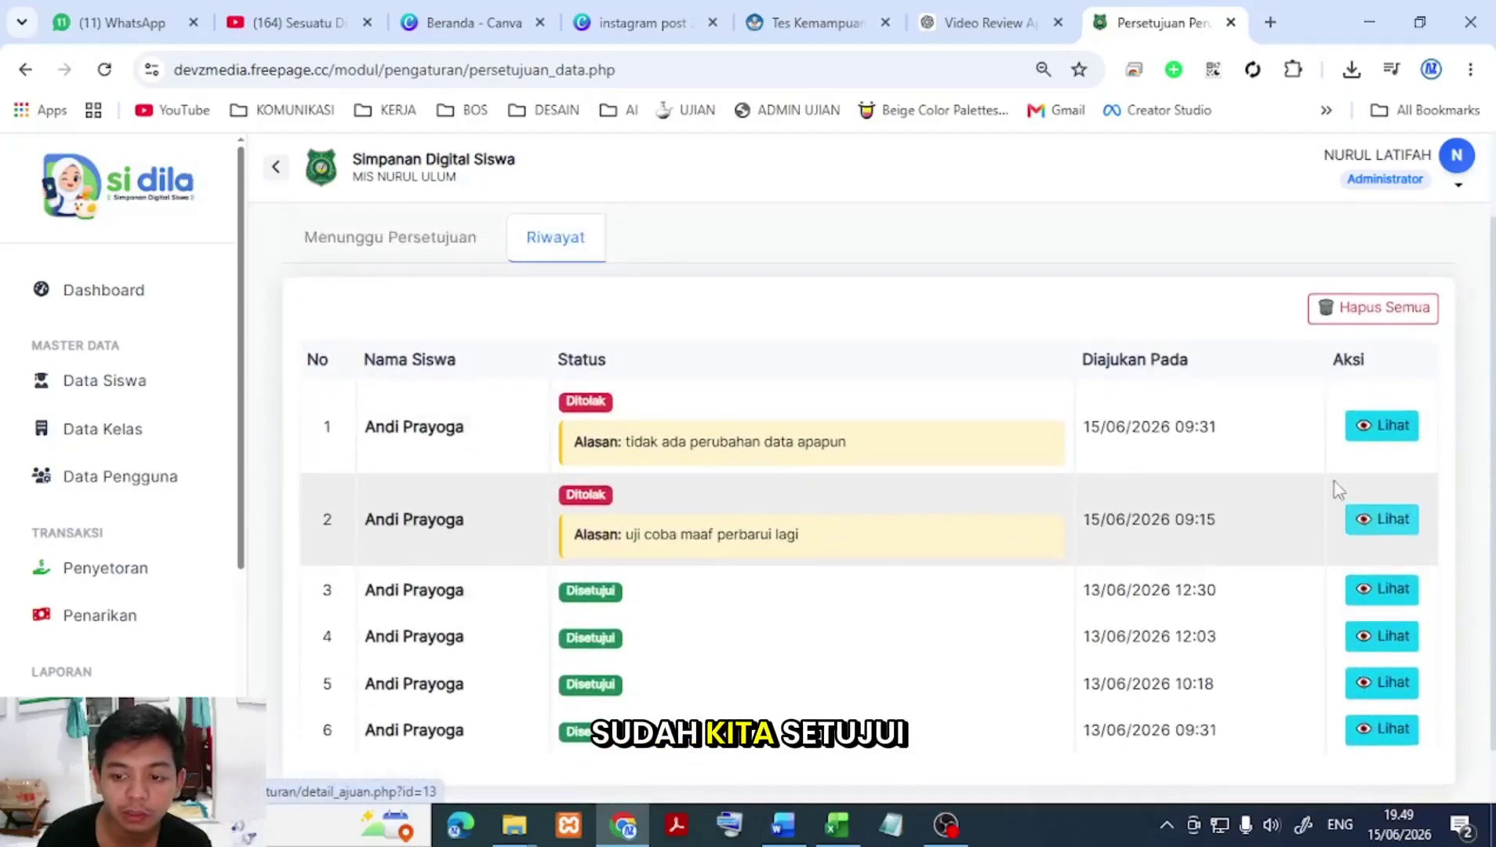
scroll(388, 462, up, 1)
click(417, 337)
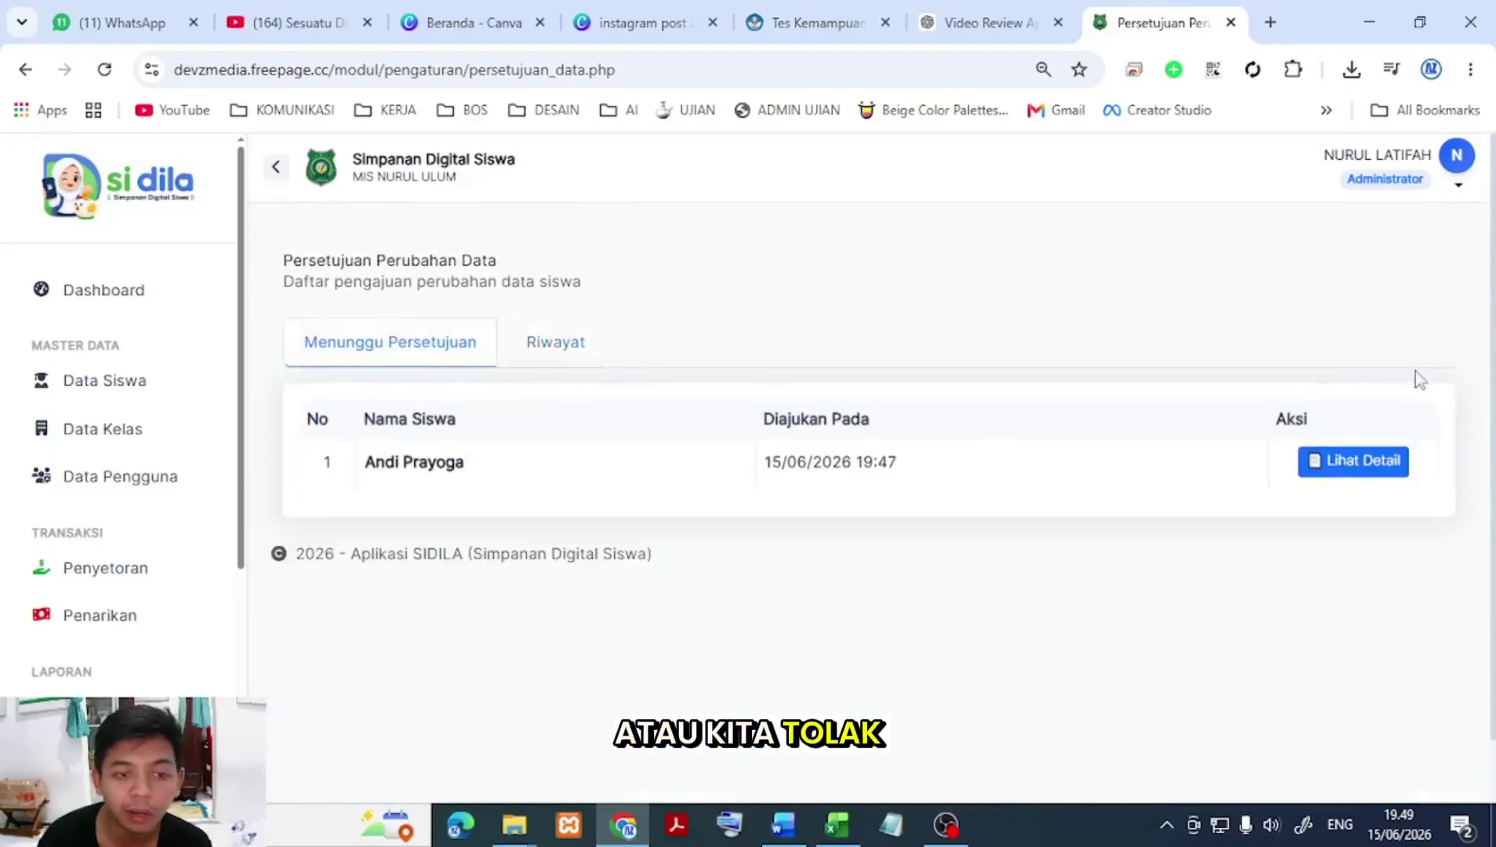
Step: Reject the student's pending data change request with the decision Tolak and the reason "namamu bukan itu", and save the decision
click(1361, 464)
click(401, 505)
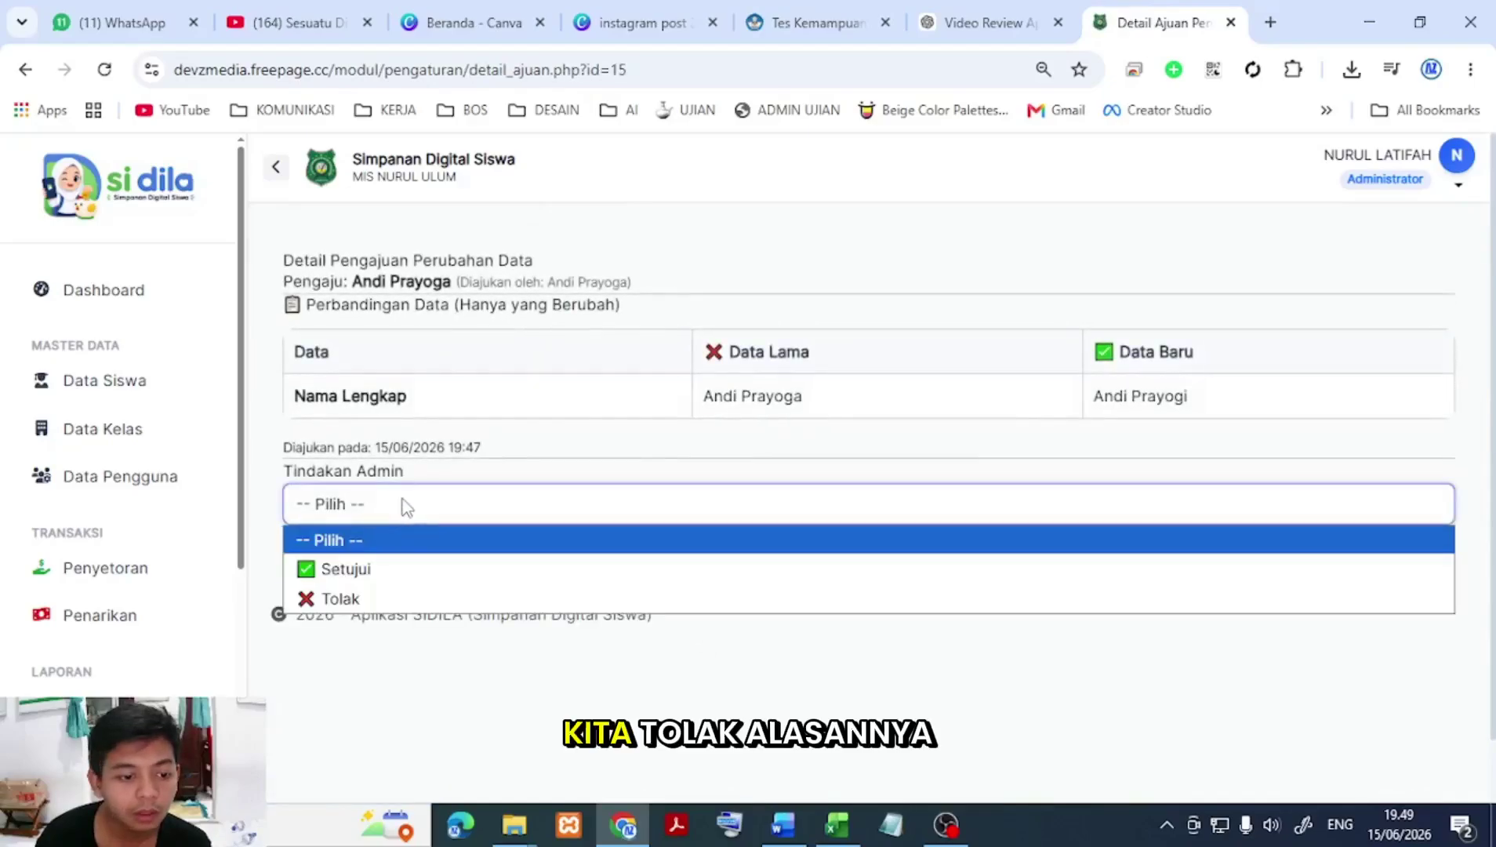
click(375, 601)
click(420, 608)
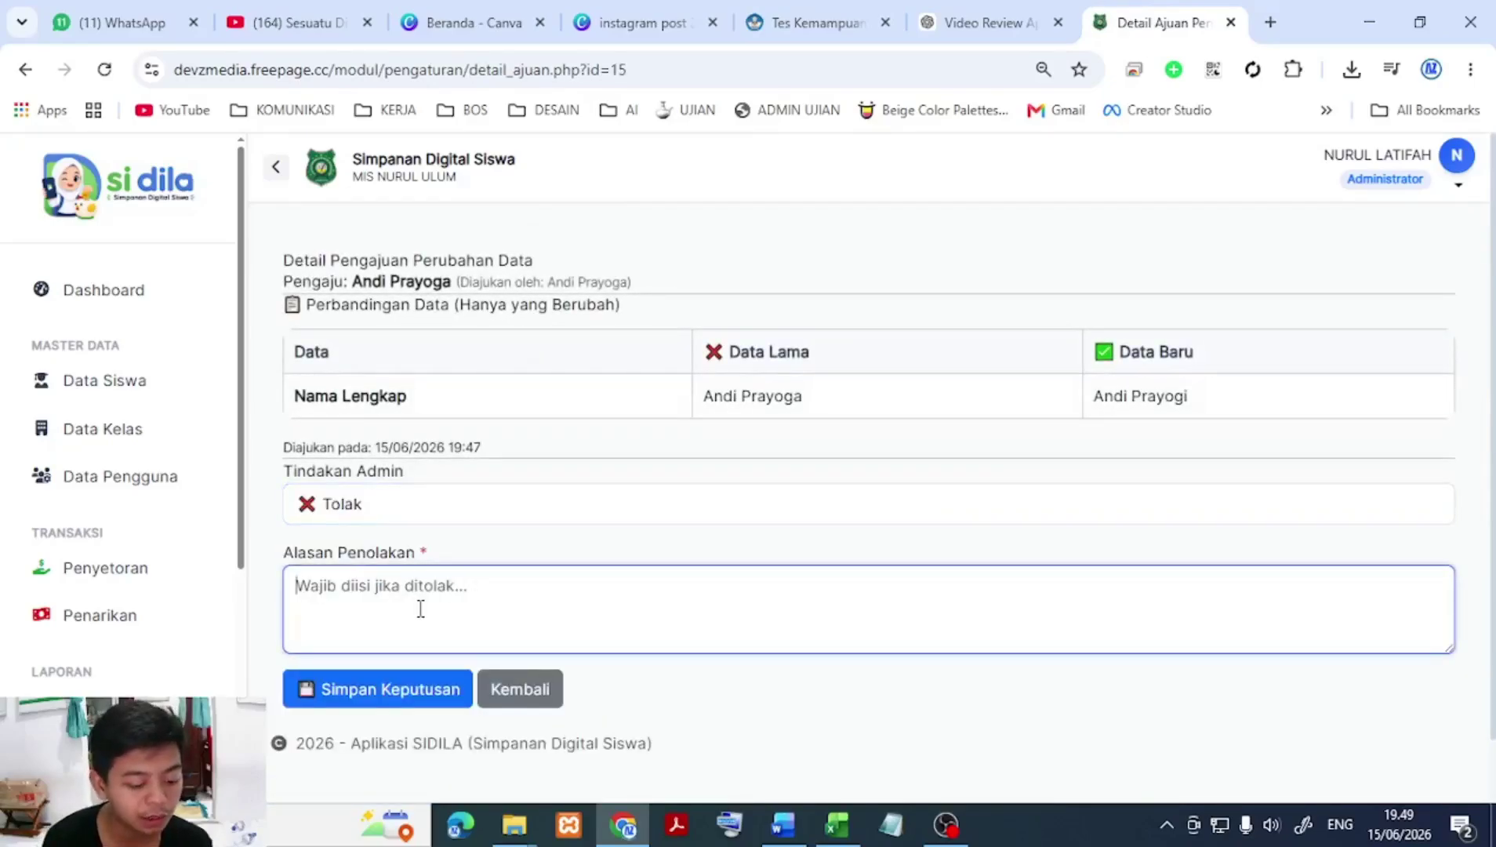
text(namamu)
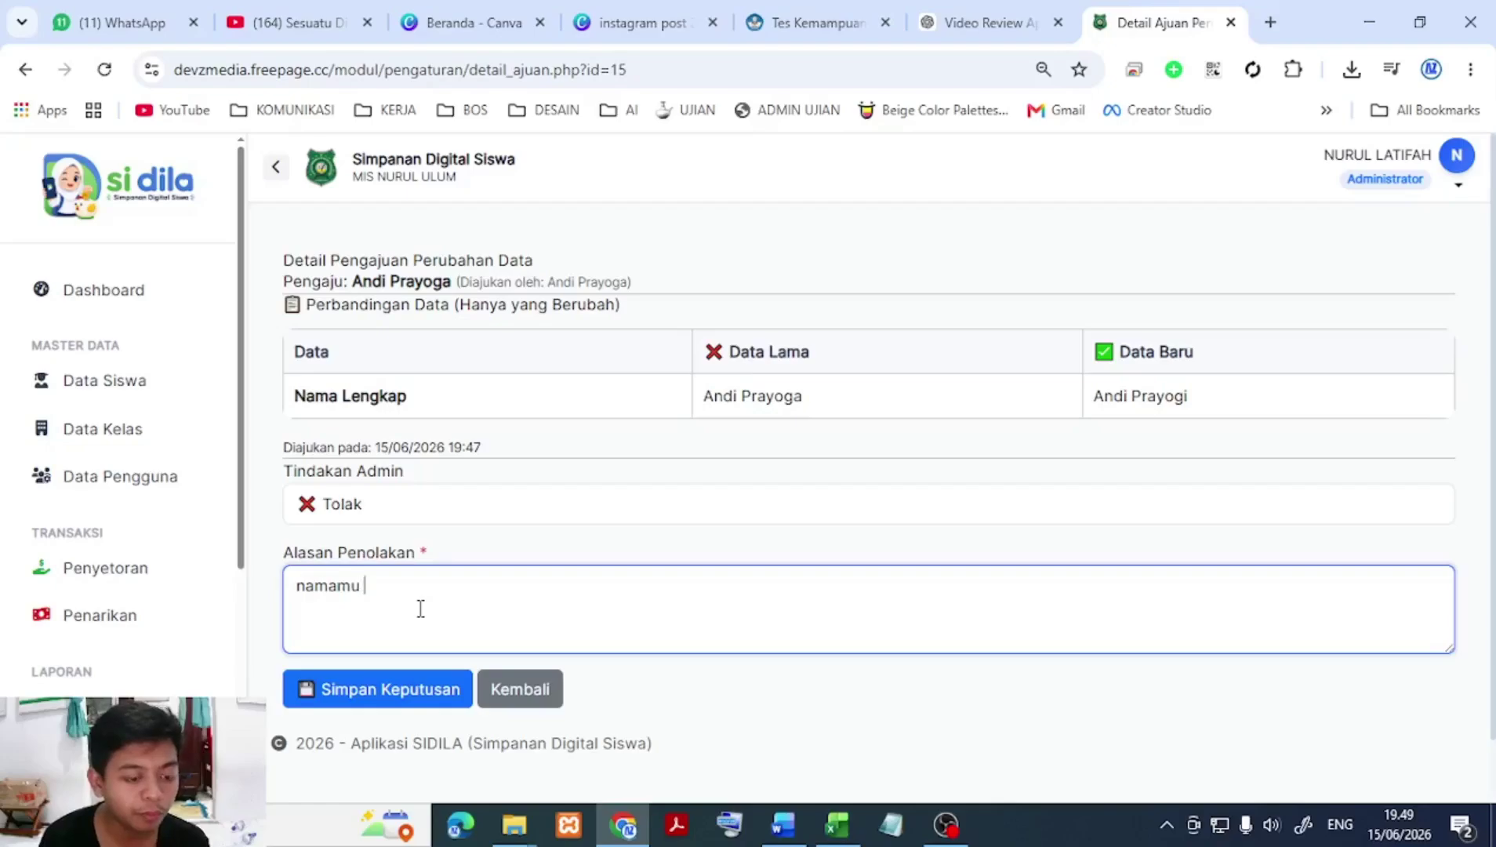
text( bukan itu)
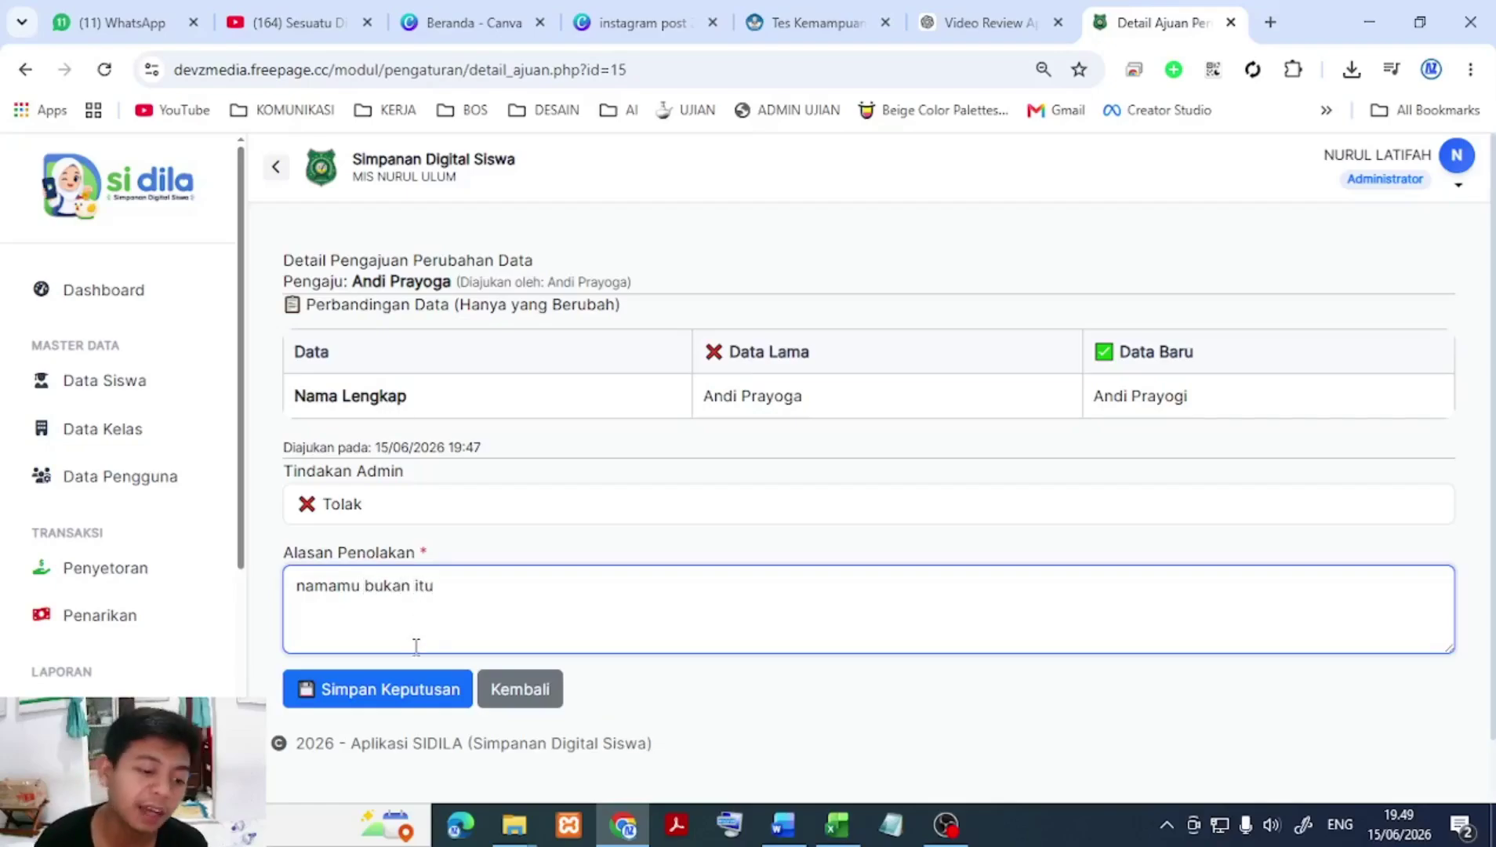
click(363, 693)
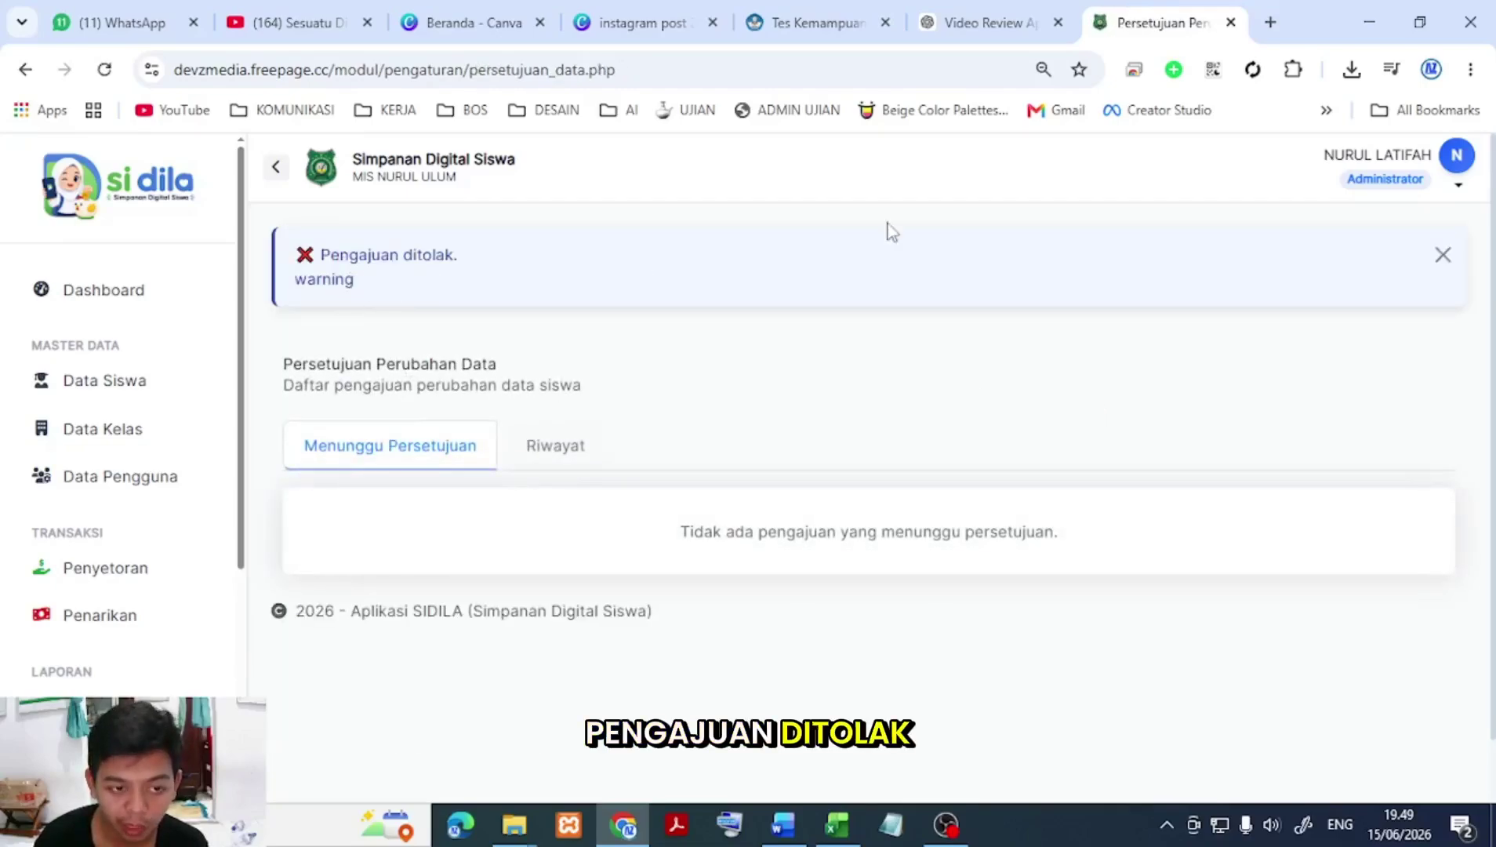
Step: Open the newest rejected request from the Riwayat list and check its data comparison and available admin decisions
click(585, 463)
scroll(525, 509, down, 3)
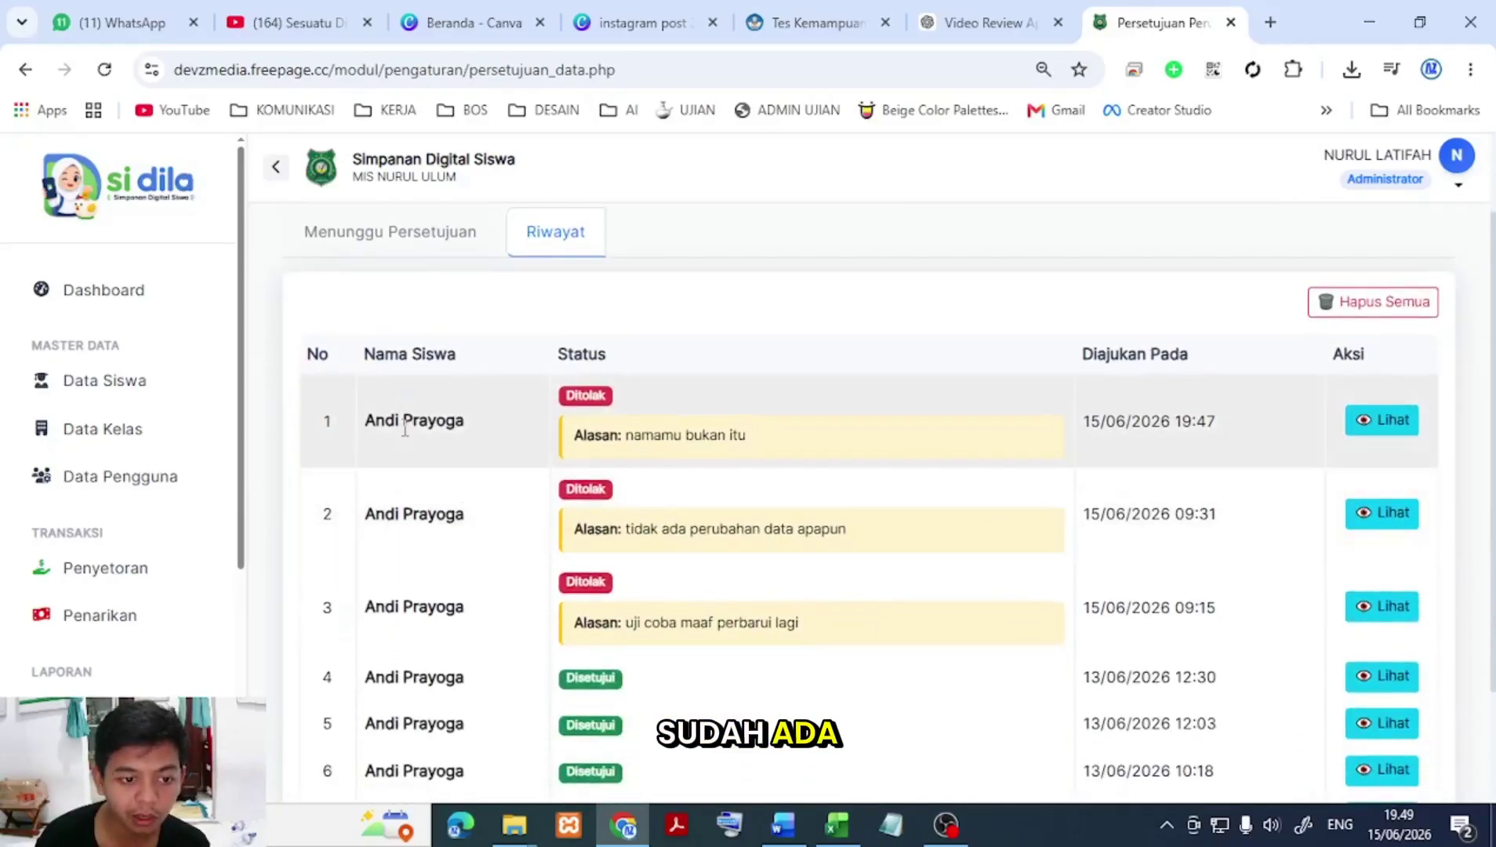
click(1402, 424)
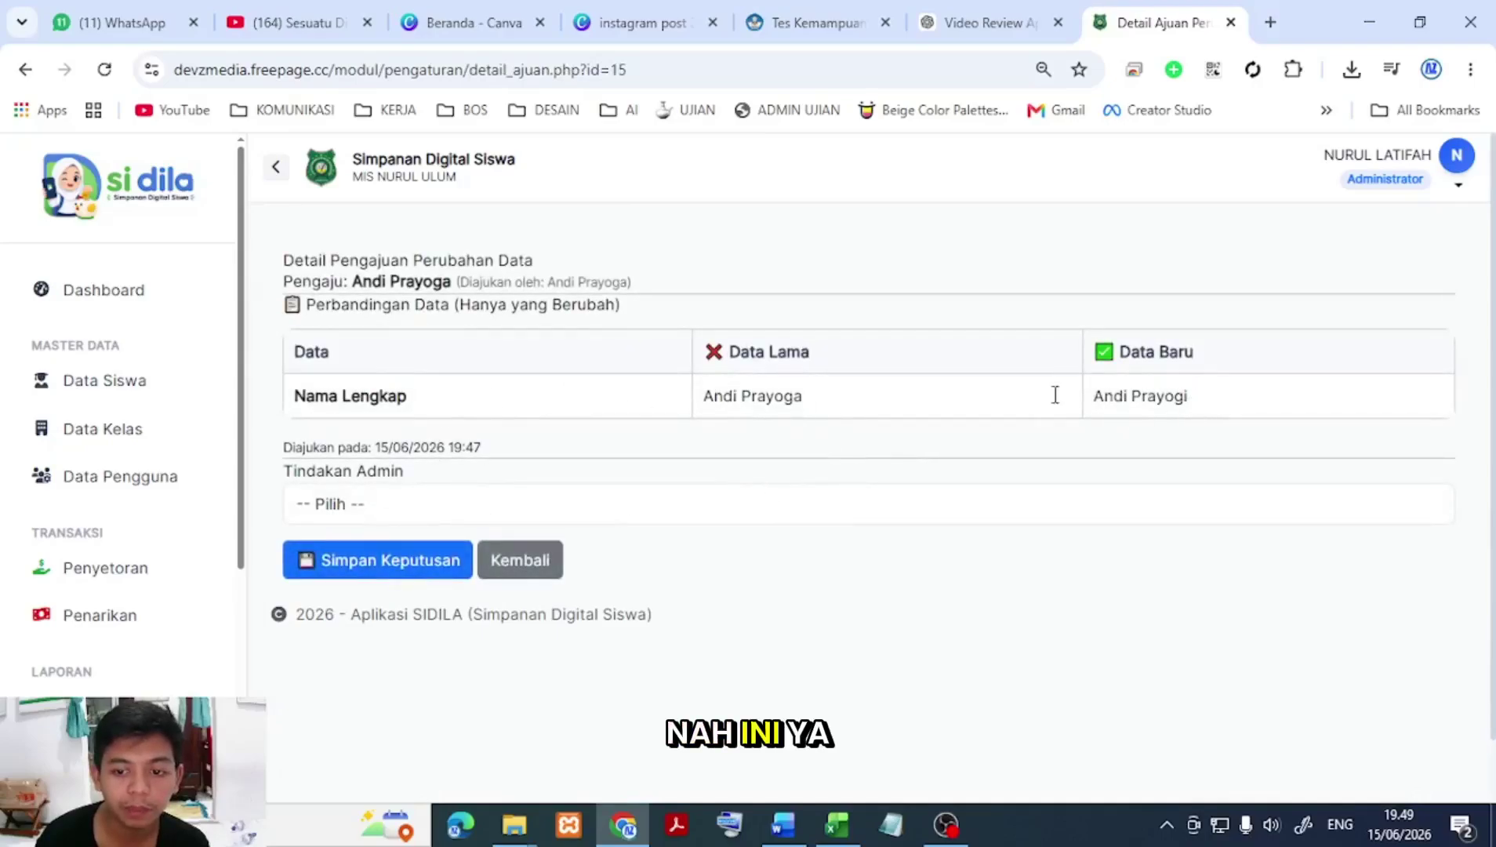
click(336, 507)
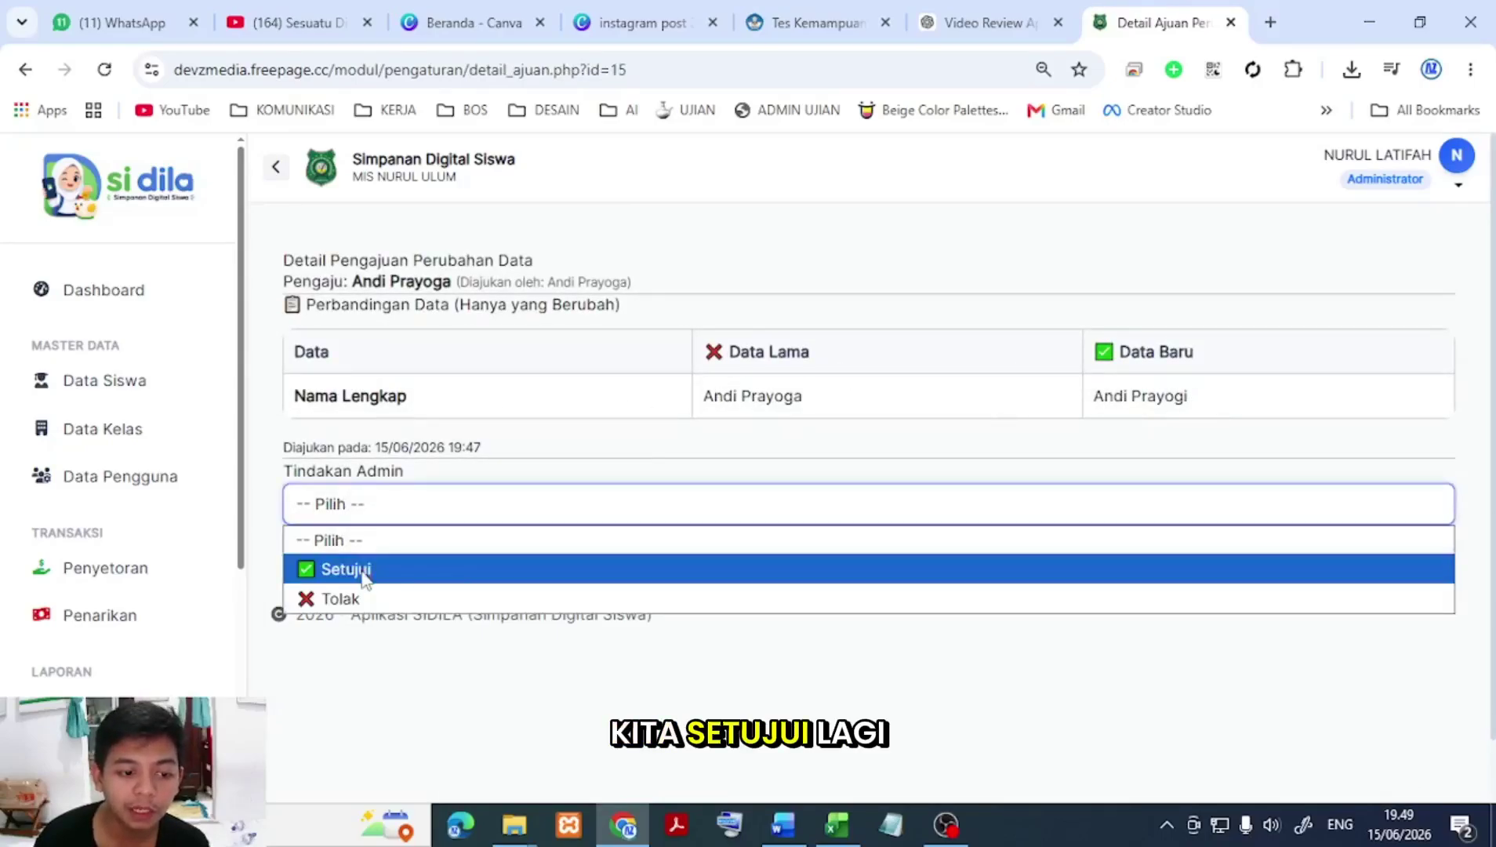
click(374, 515)
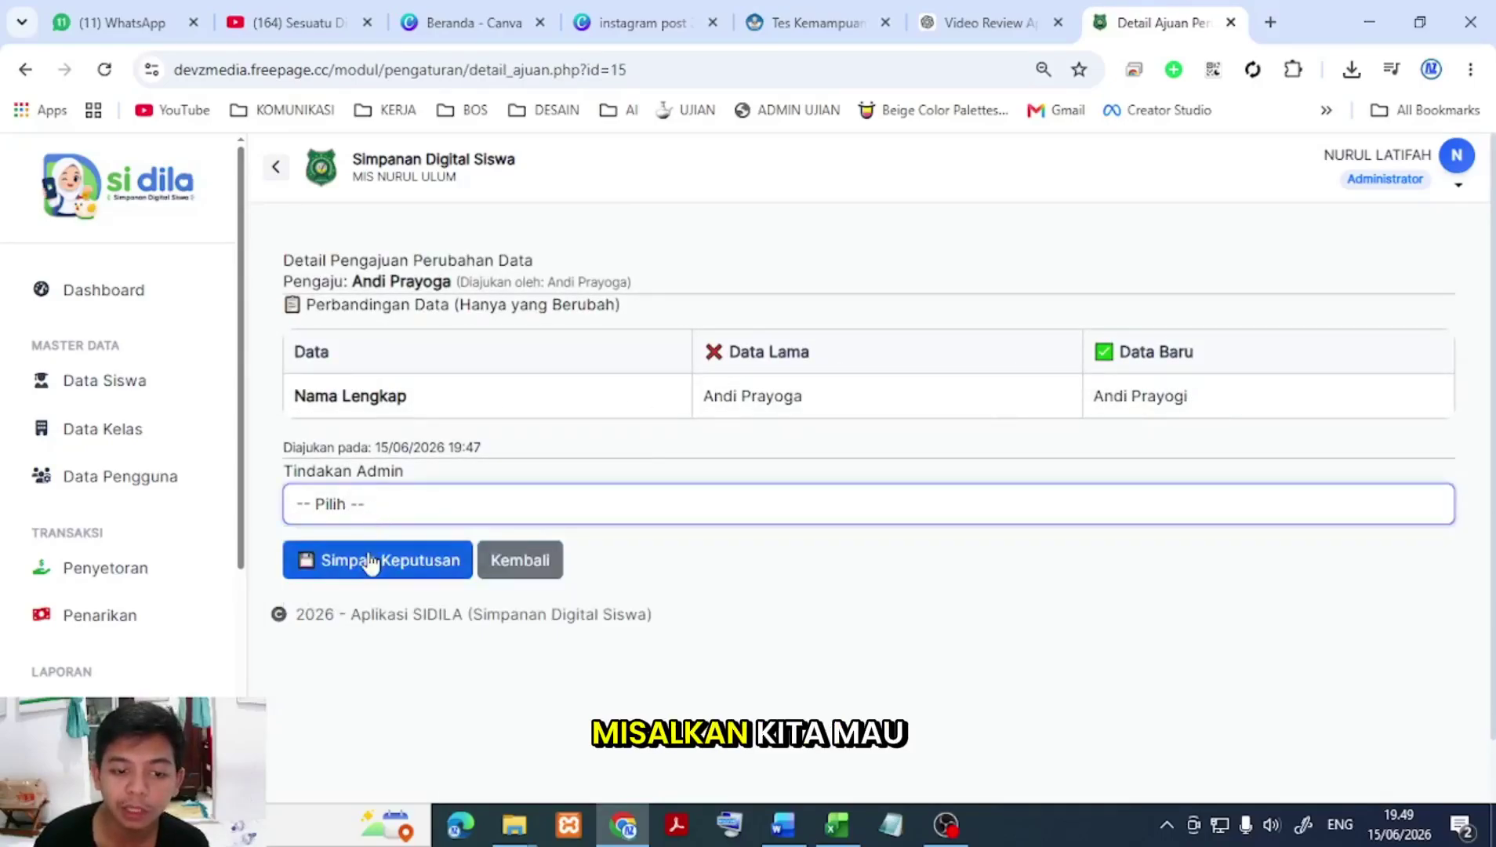
Step: Log out of the administrator account and sign in again with the student's saved username and password
click(1447, 162)
click(1342, 296)
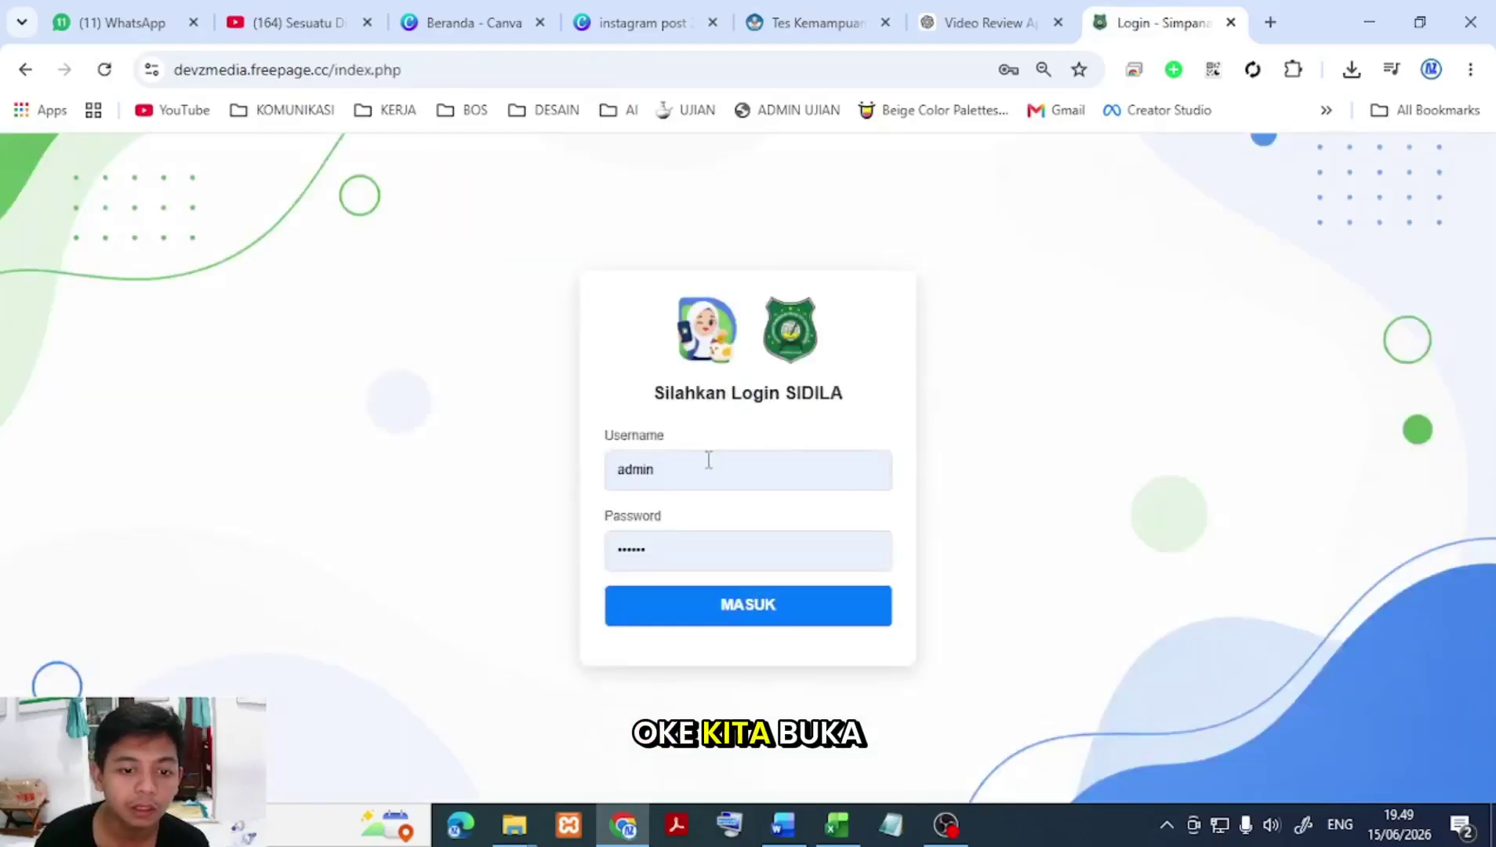
click(635, 477)
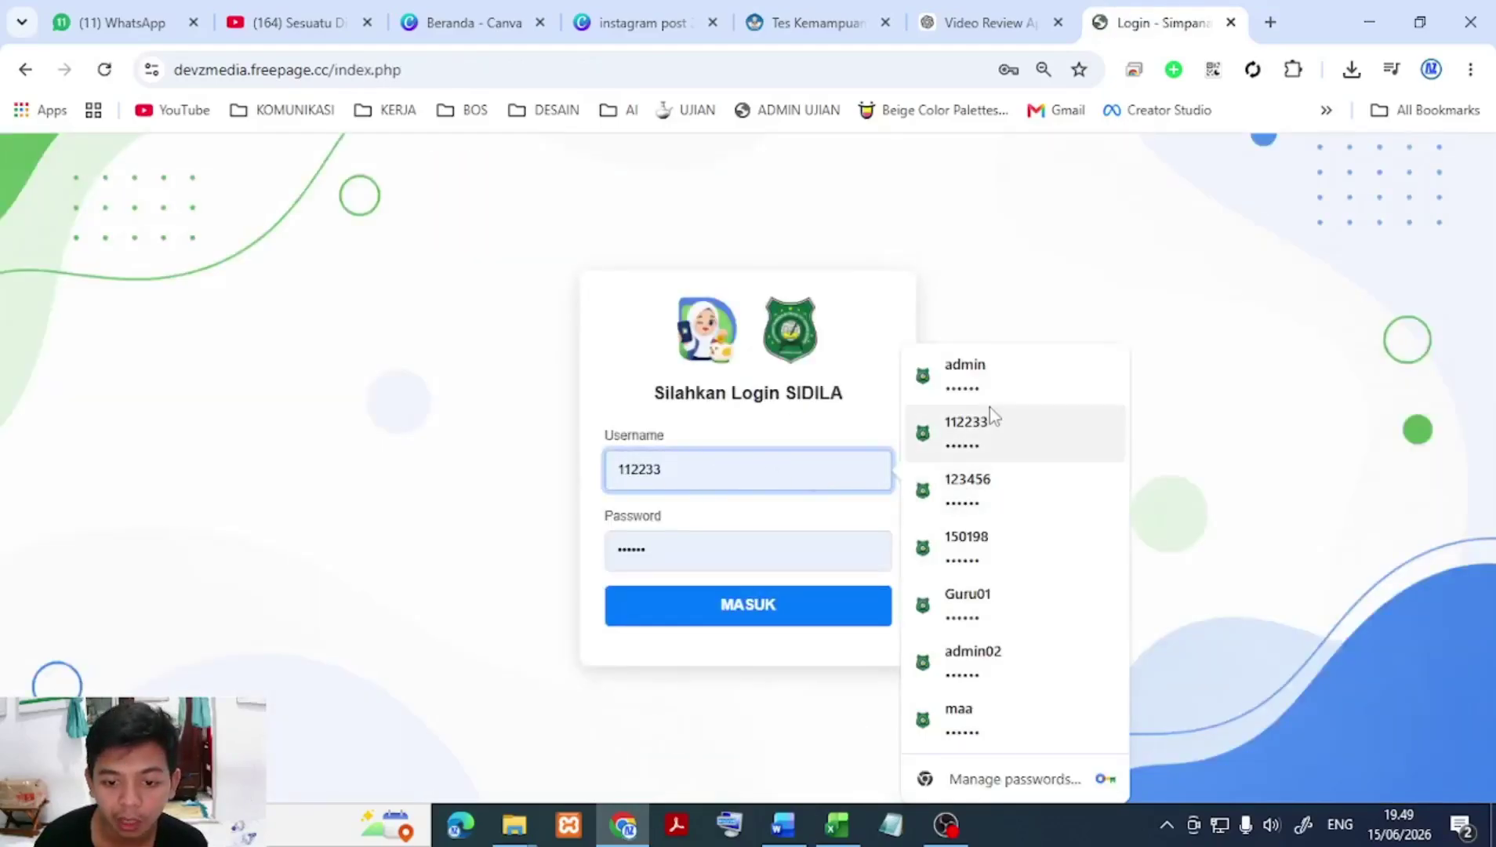
click(991, 491)
click(732, 602)
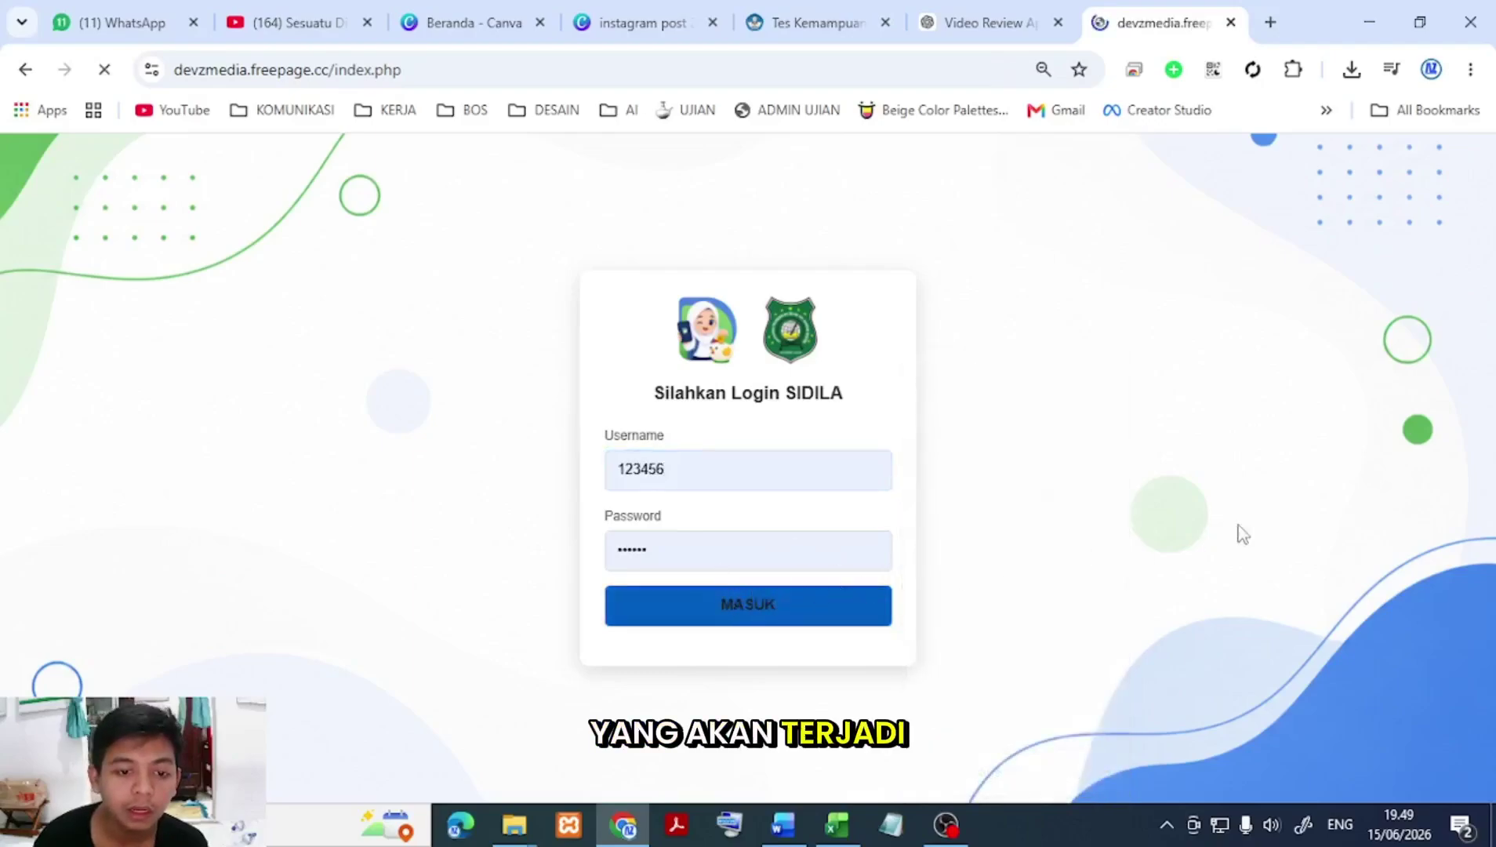
Step: Dismiss the data change rejection notification on the student dashboard and log out of the student account
click(959, 408)
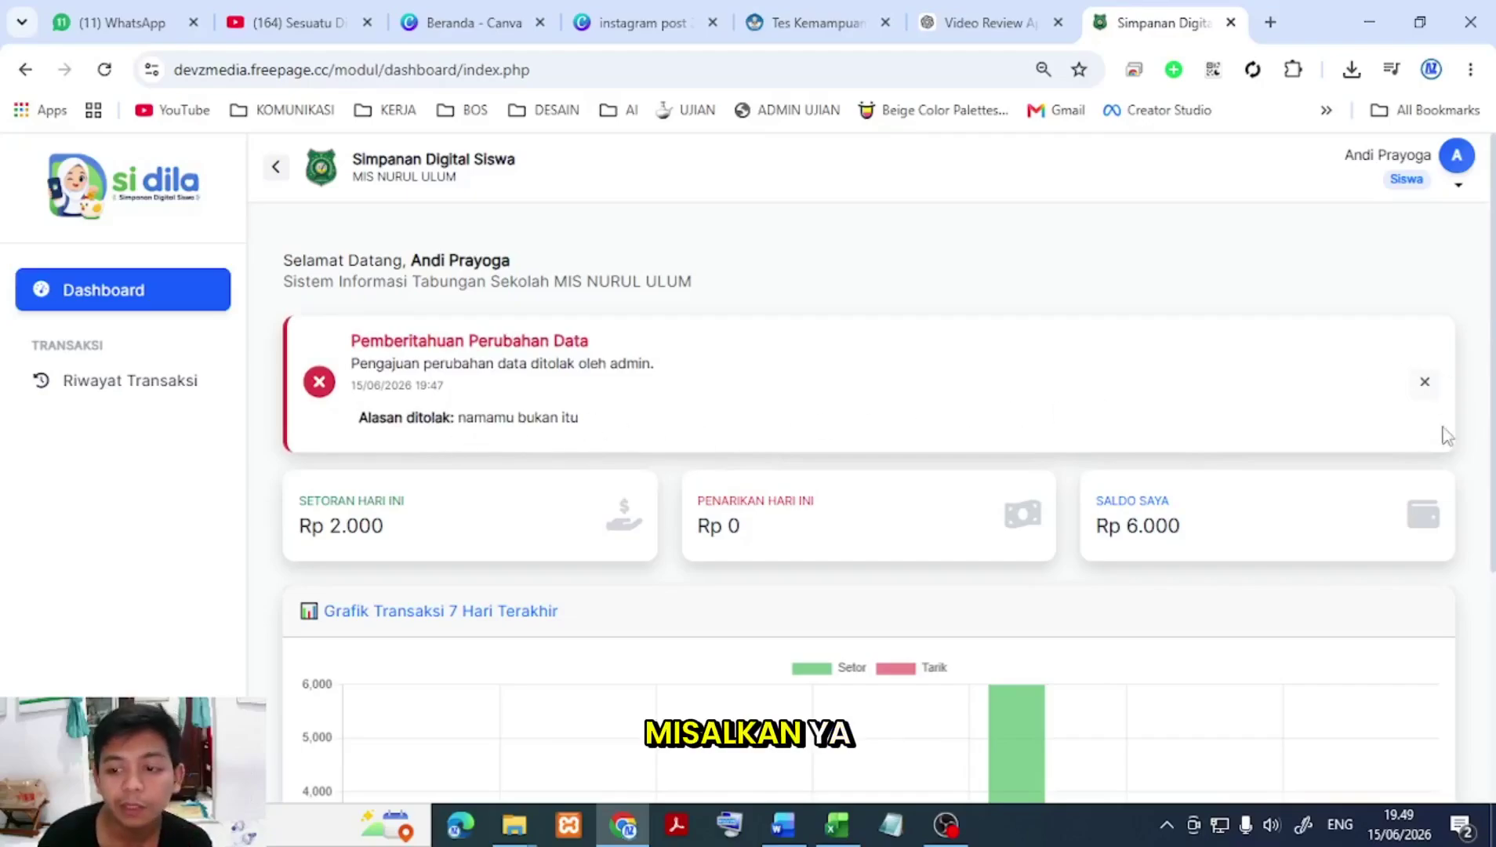
click(1424, 386)
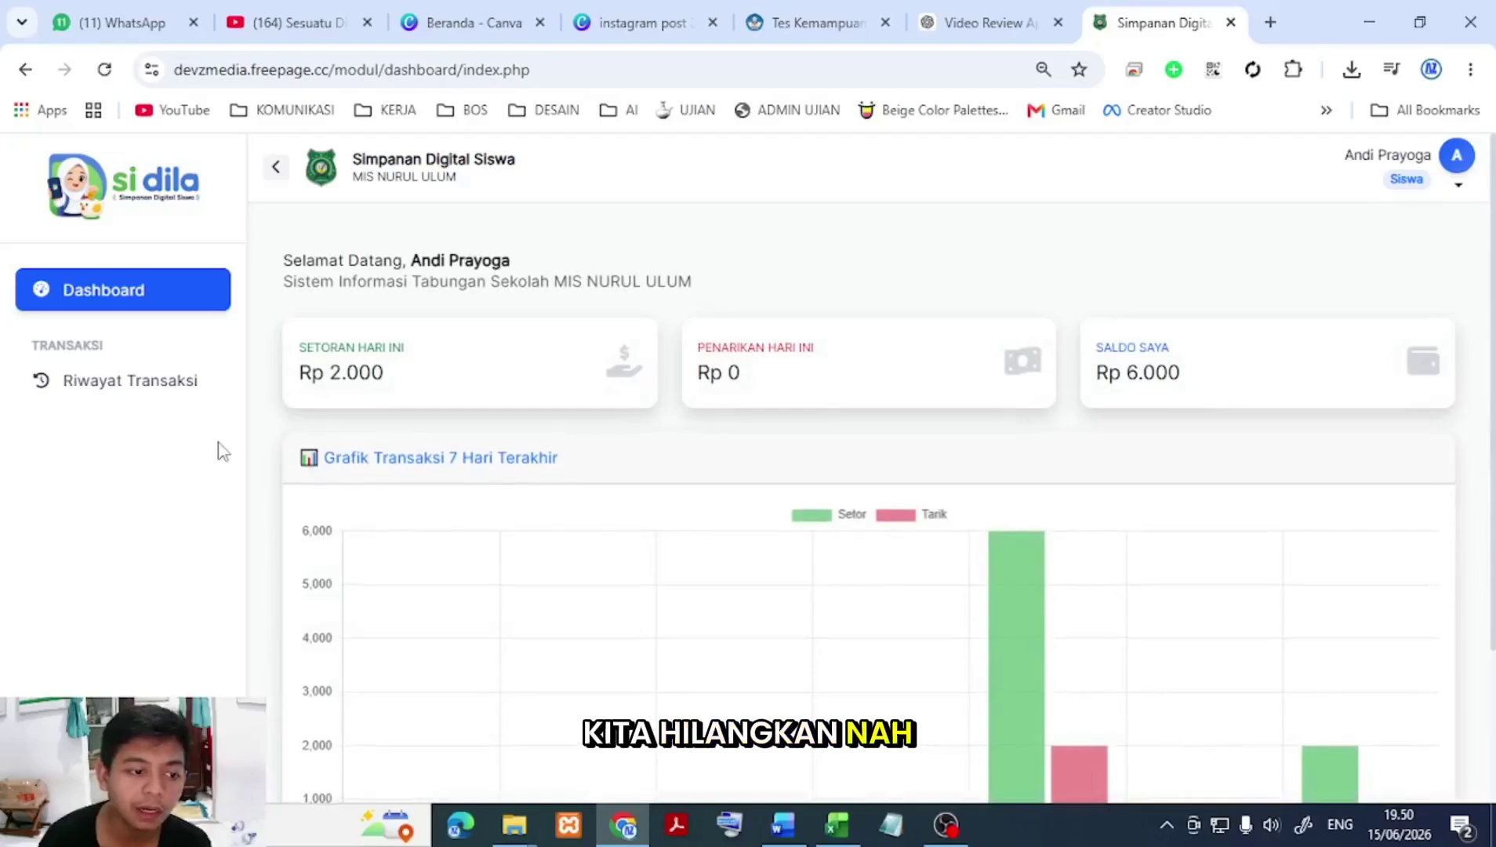
click(1468, 180)
click(1369, 302)
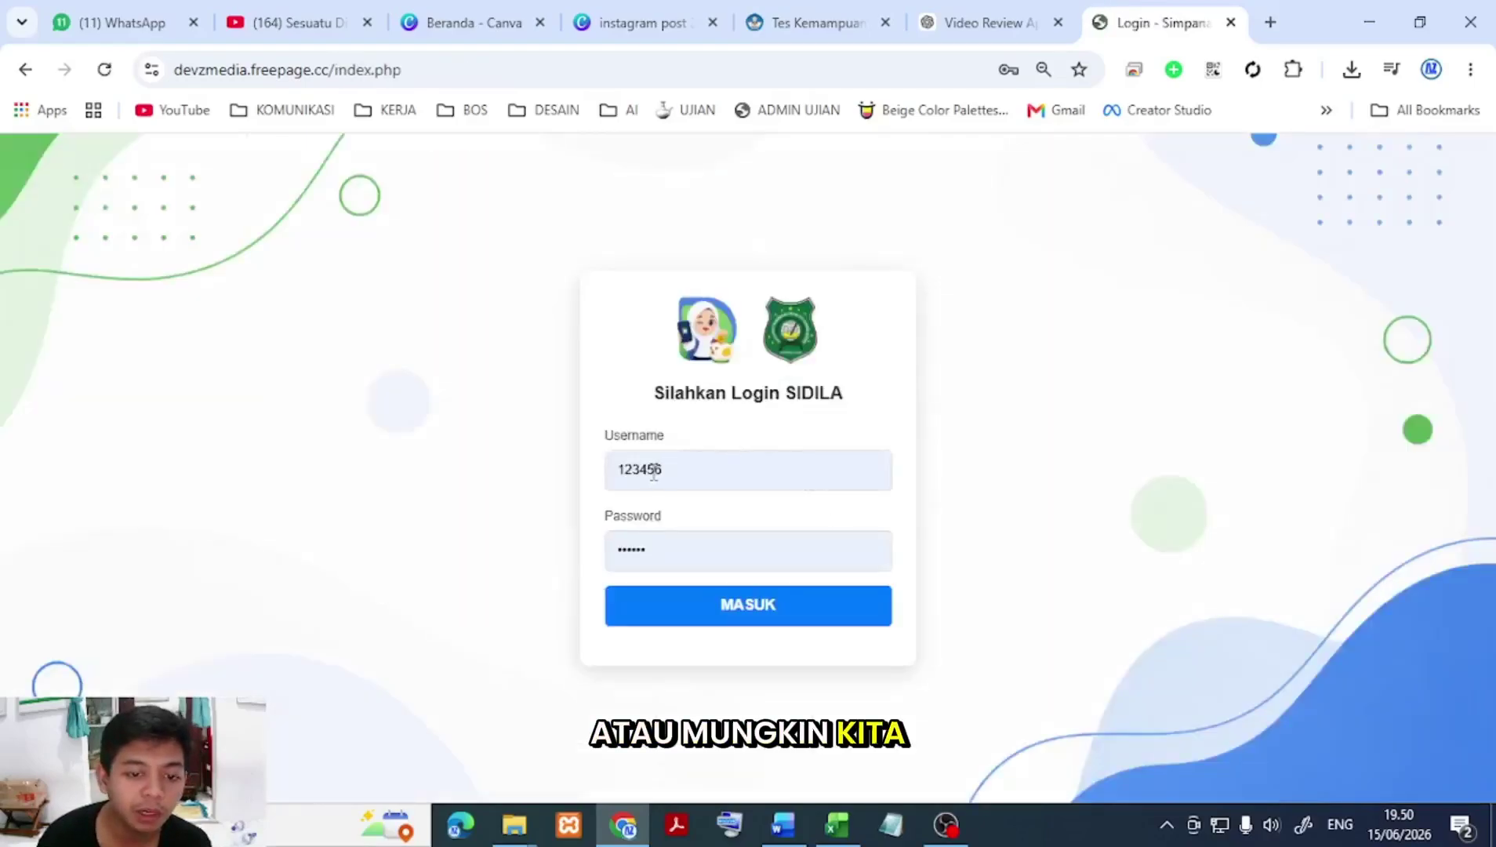
Step: Sign in to the administrator account with its saved username and password, dismissing the browser's password warning
click(654, 471)
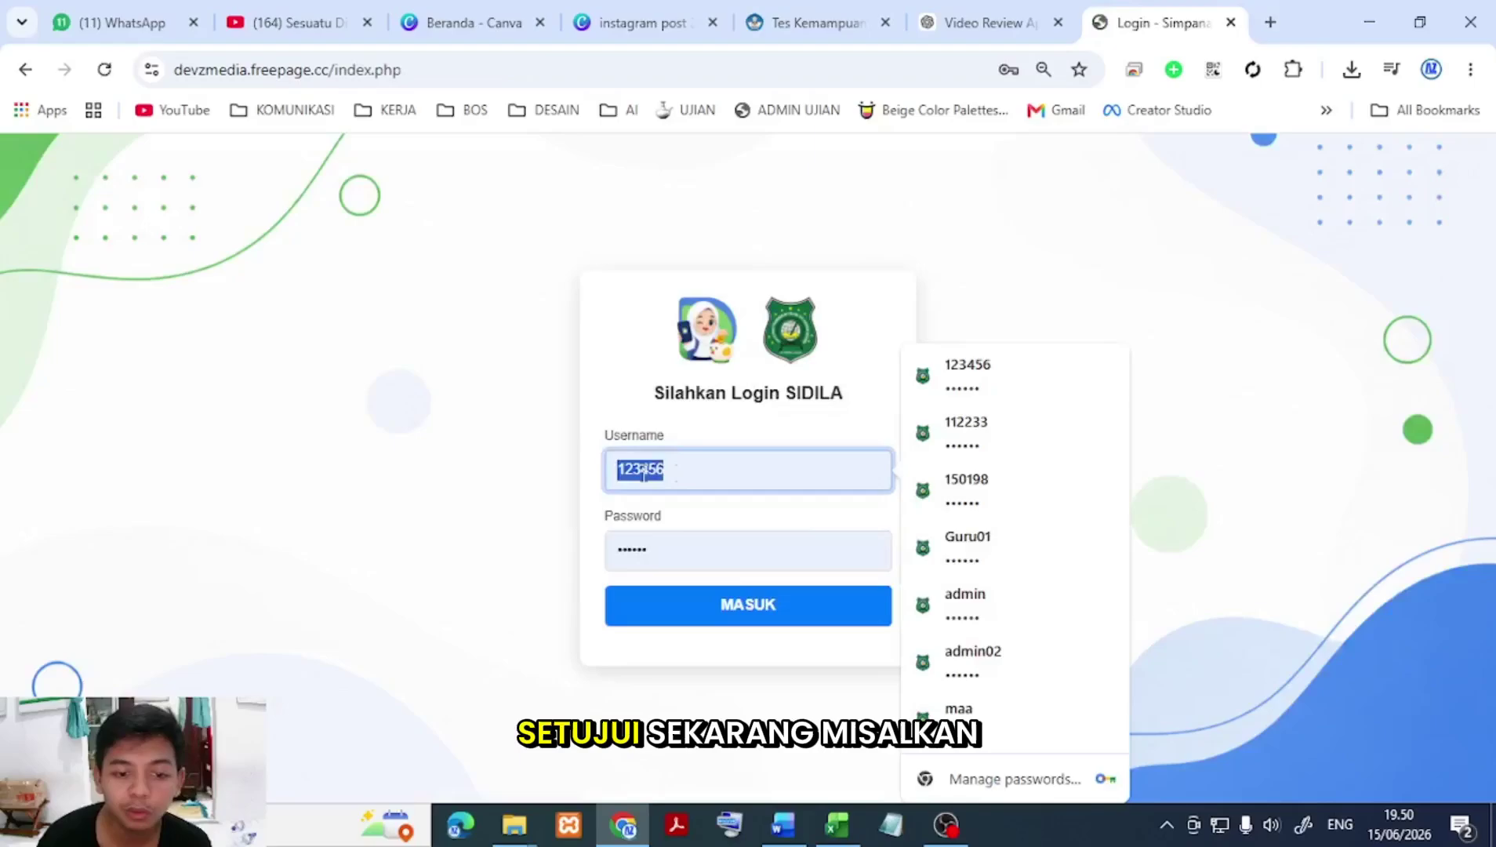
click(1026, 599)
click(734, 620)
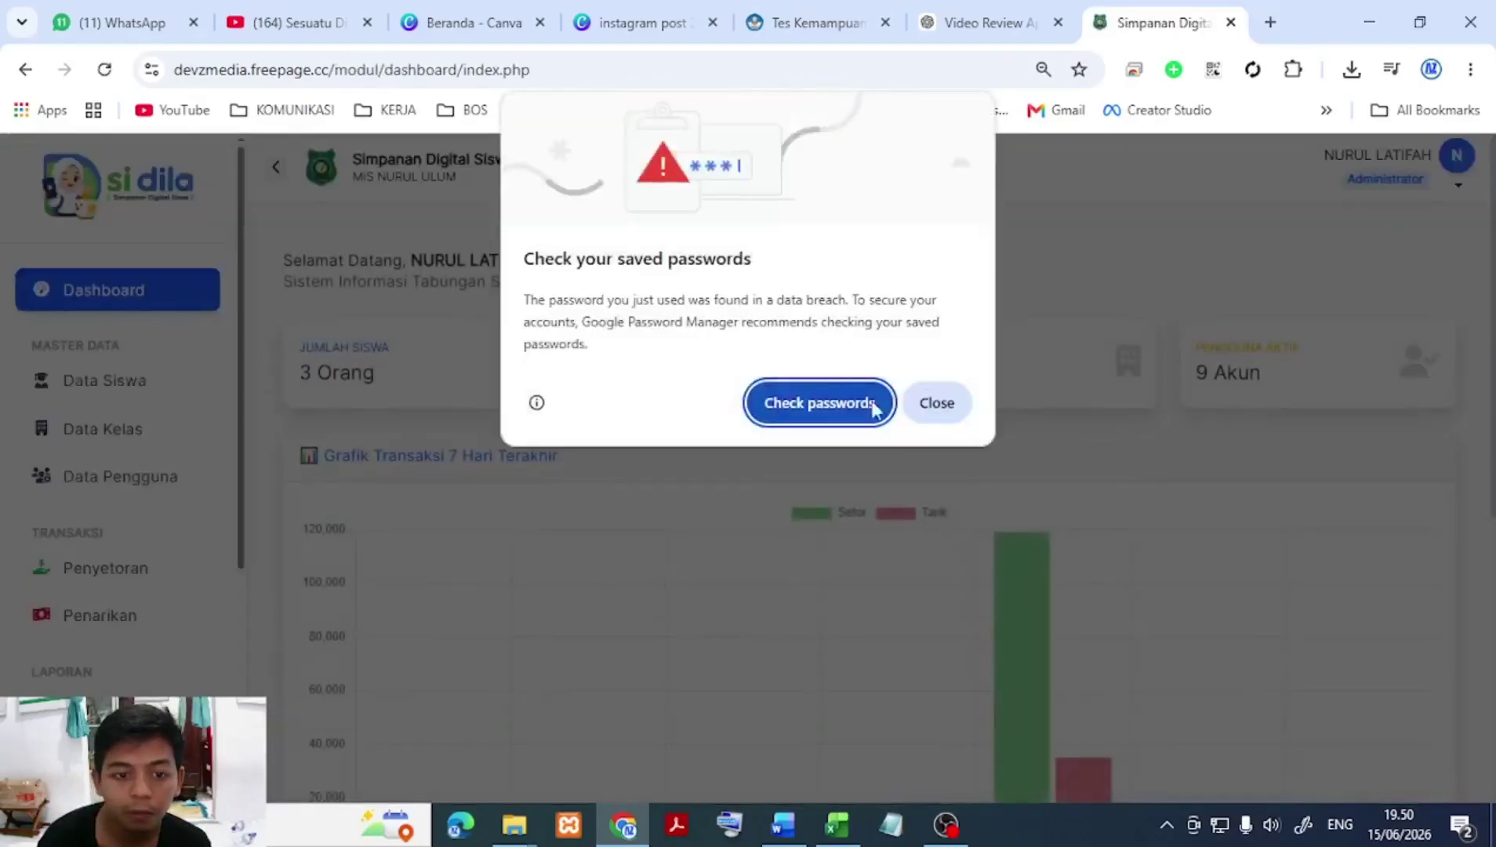
click(925, 405)
Step: Open the newest rejected request from the Riwayat list on the Persetujuan Data page
scroll(157, 680, down, 1)
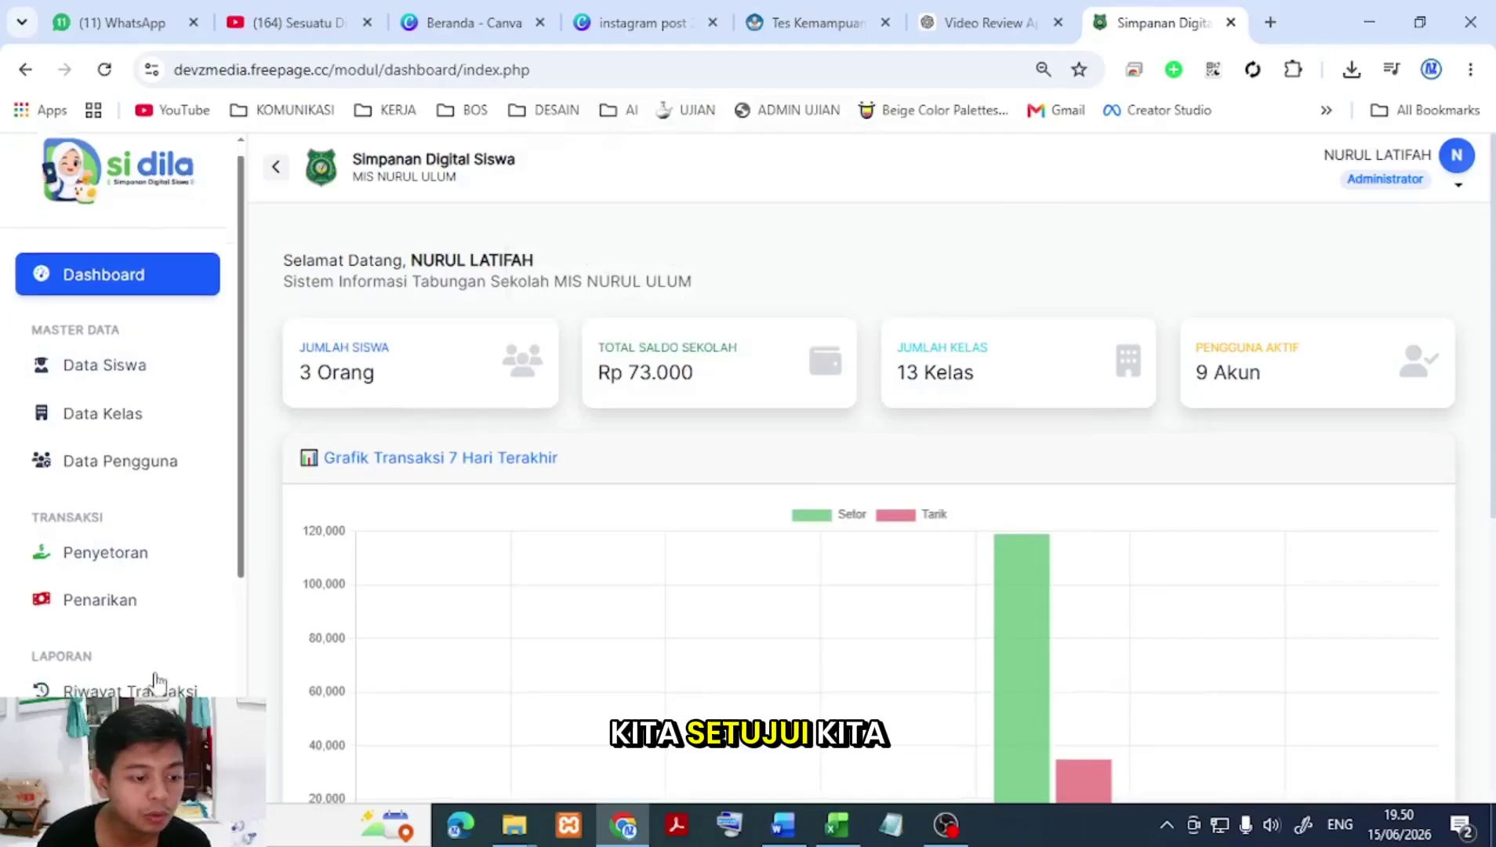
scroll(153, 627, down, 3)
scroll(134, 668, down, 2)
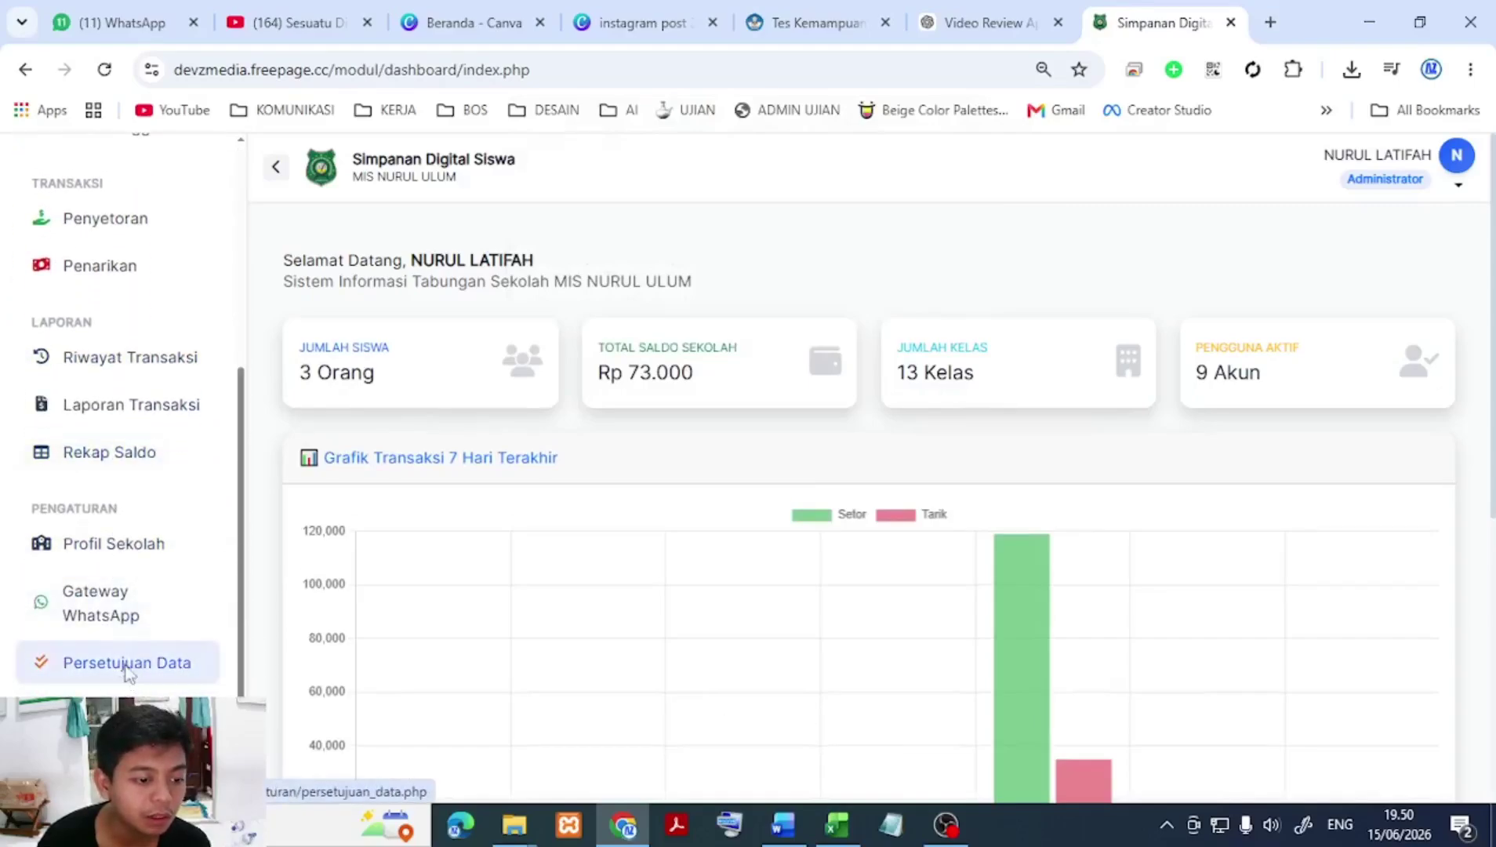
click(127, 666)
click(575, 344)
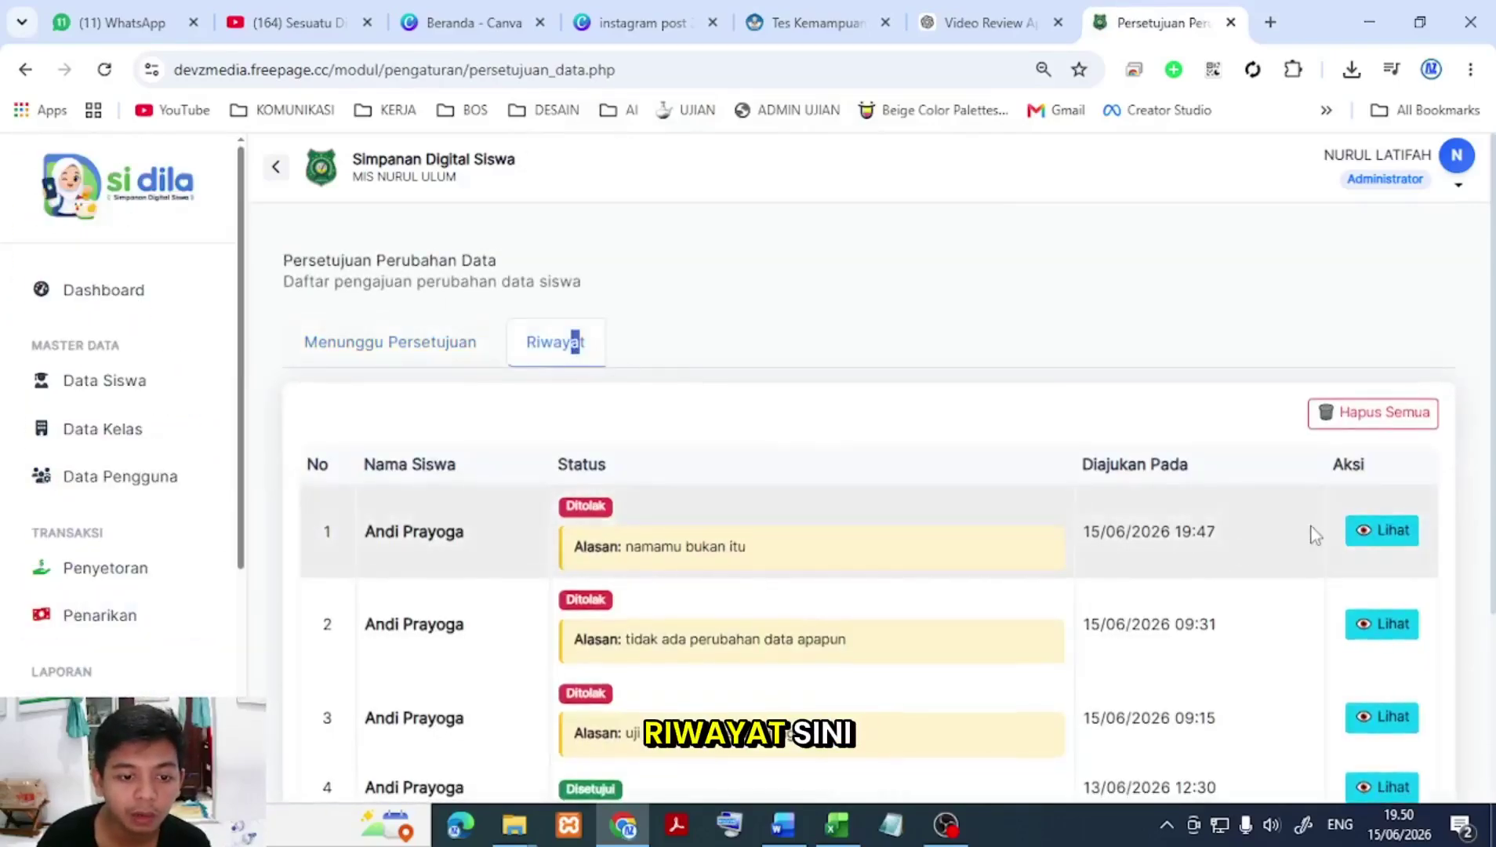
click(1382, 531)
Step: Approve the student's name change request with the decision Setujui and save the decision
scroll(470, 451, down, 2)
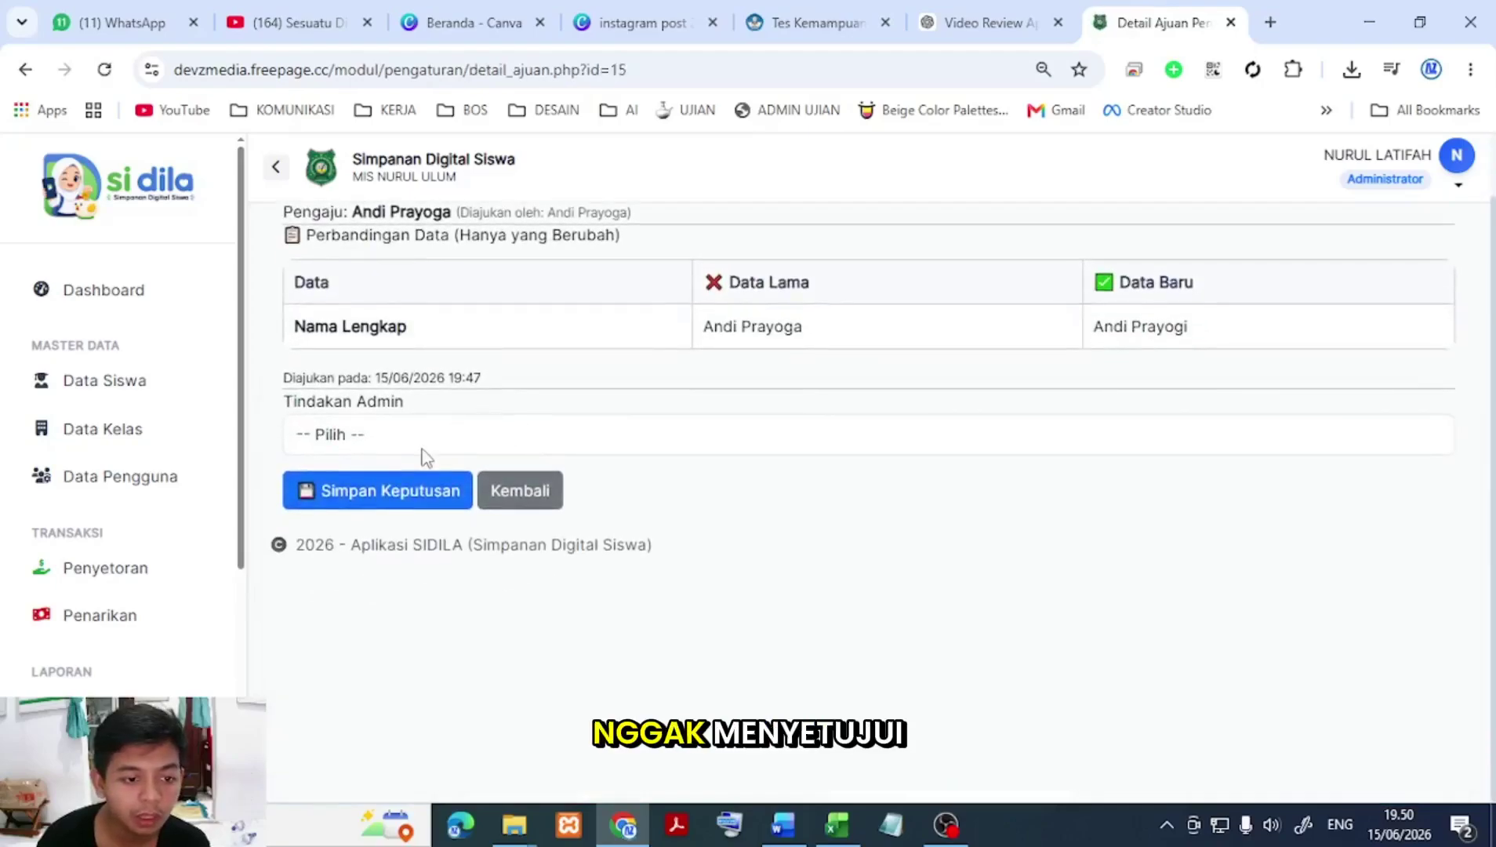
click(423, 443)
click(393, 499)
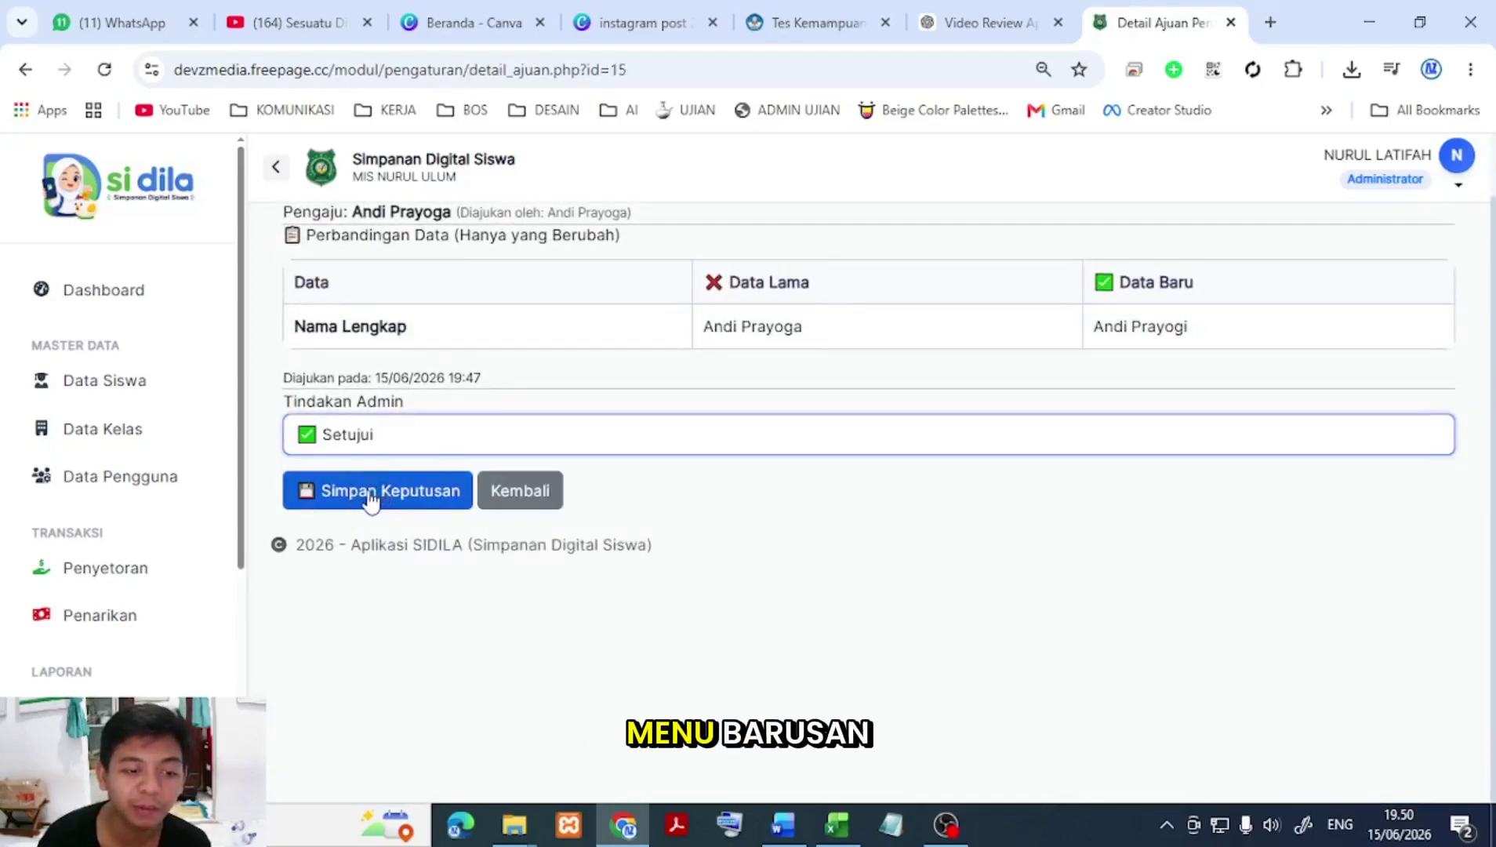
click(371, 497)
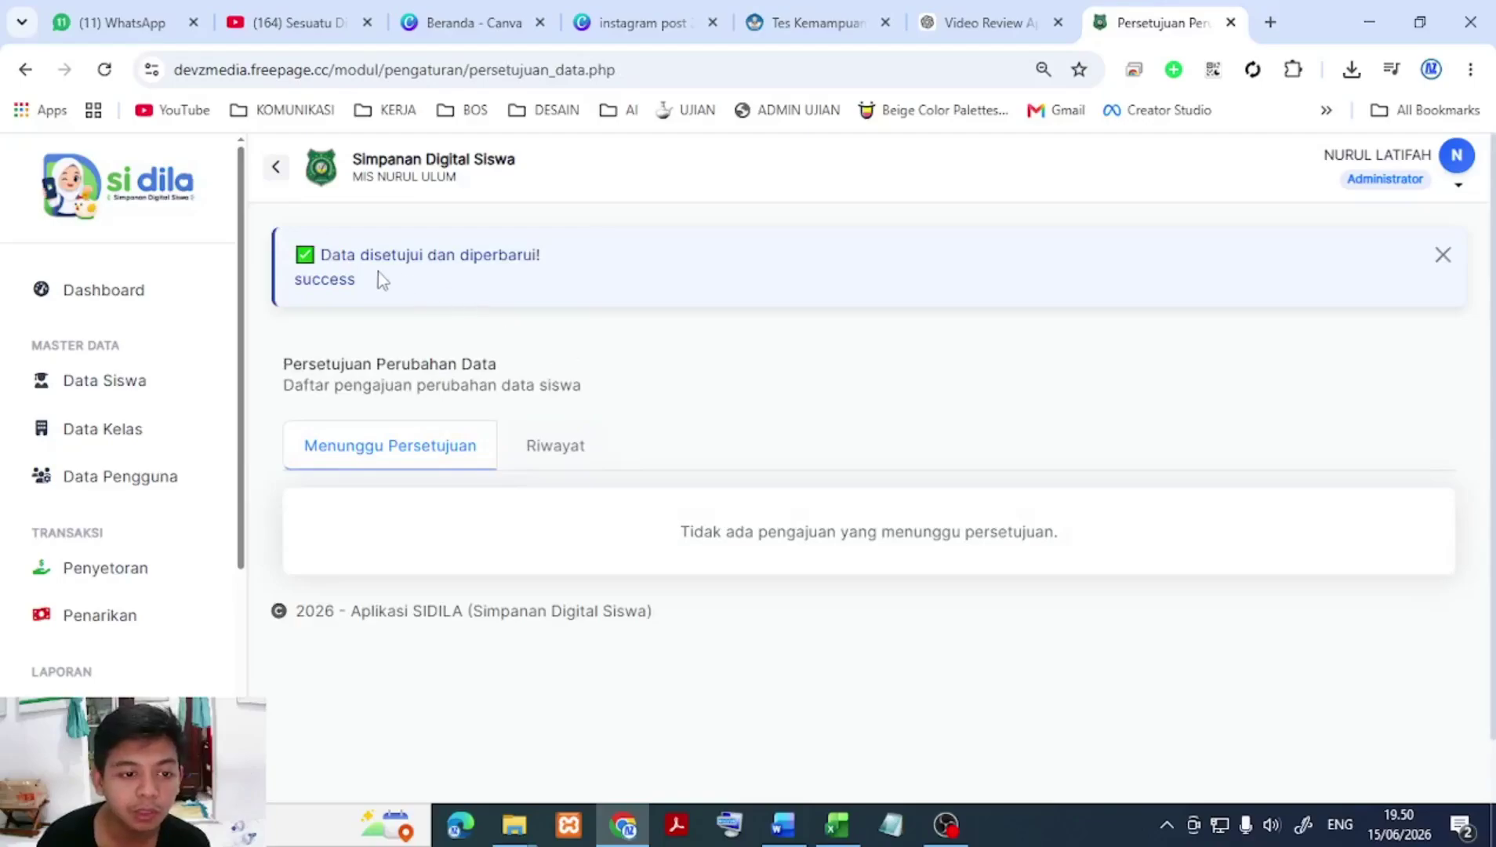
Step: Log out of the administrator account and sign in again with the student's saved username and password
click(1463, 184)
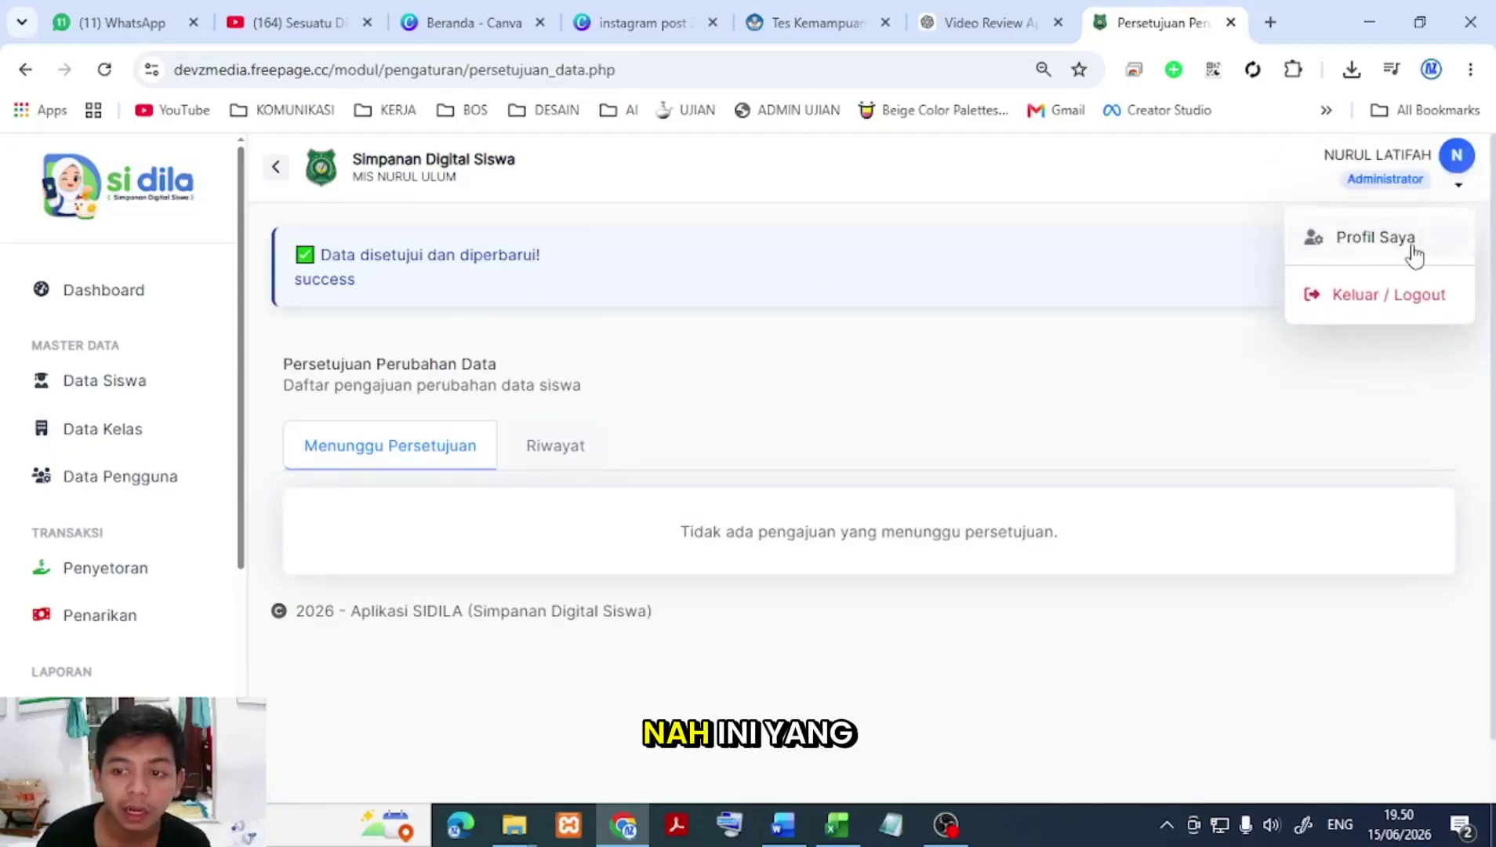
click(1369, 308)
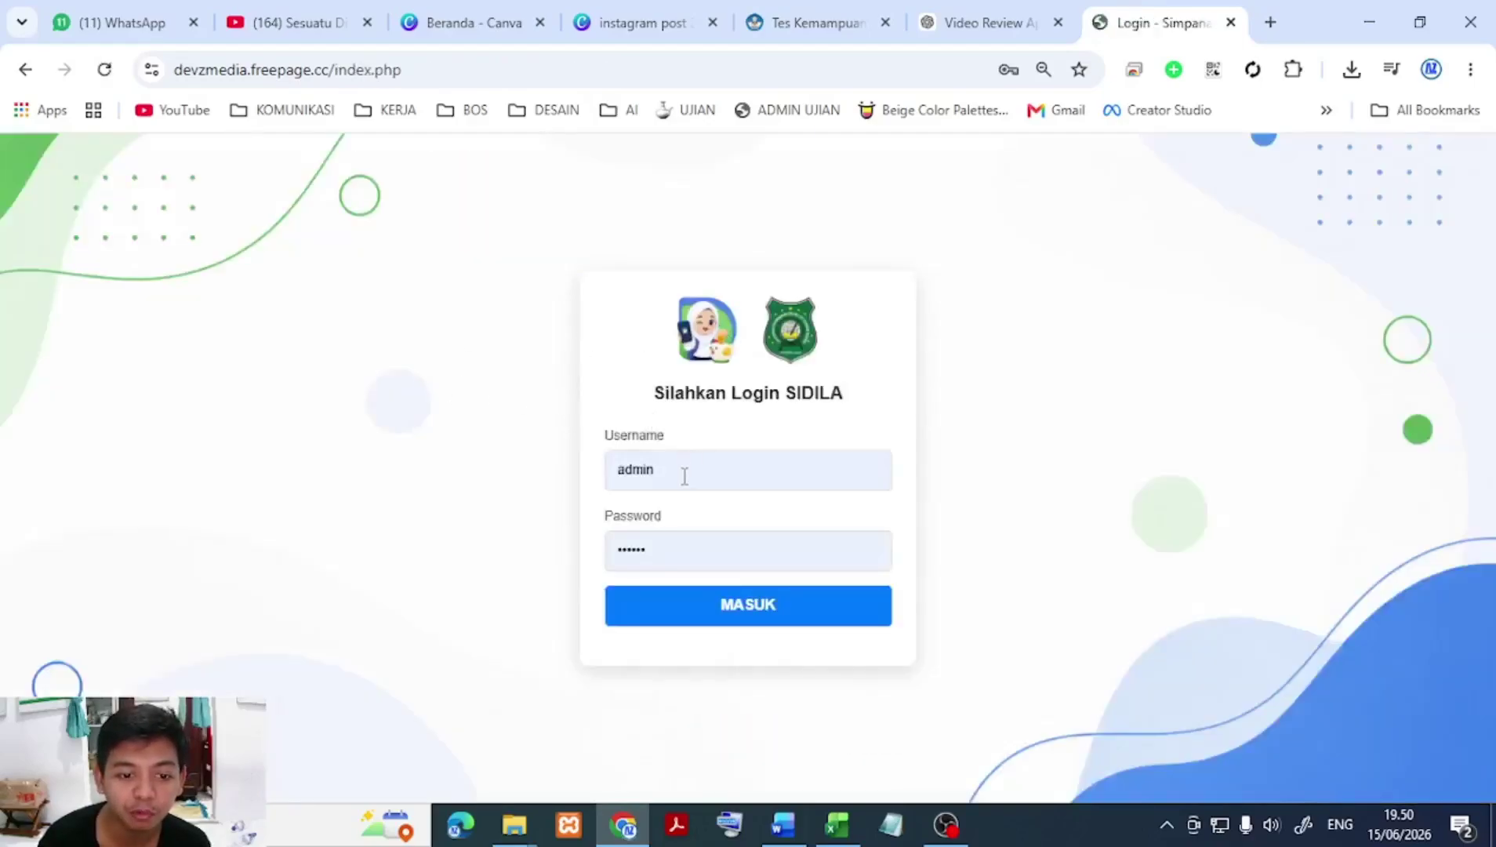
click(644, 471)
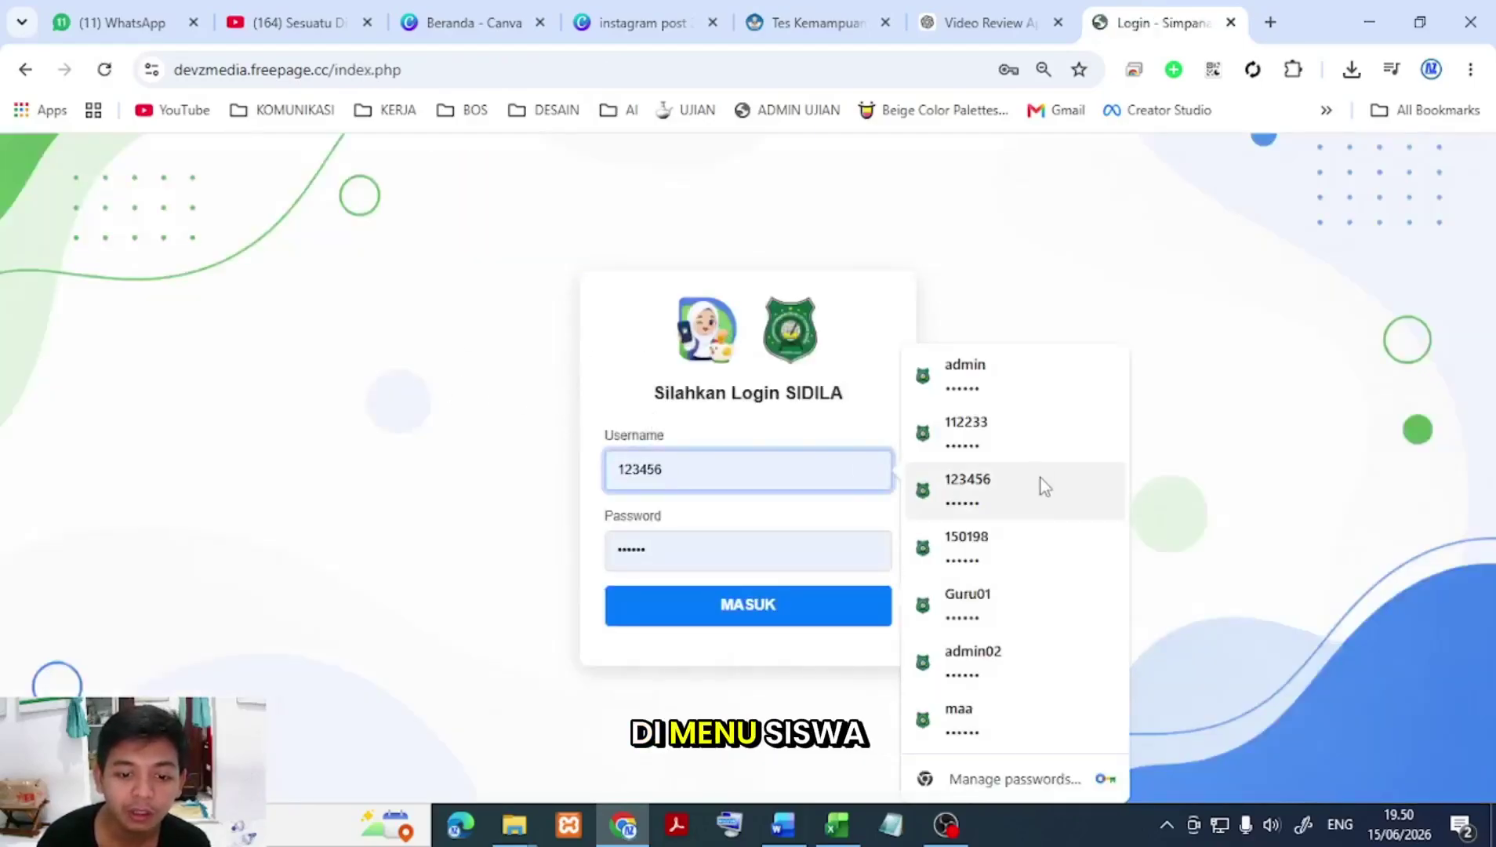
click(976, 495)
click(728, 602)
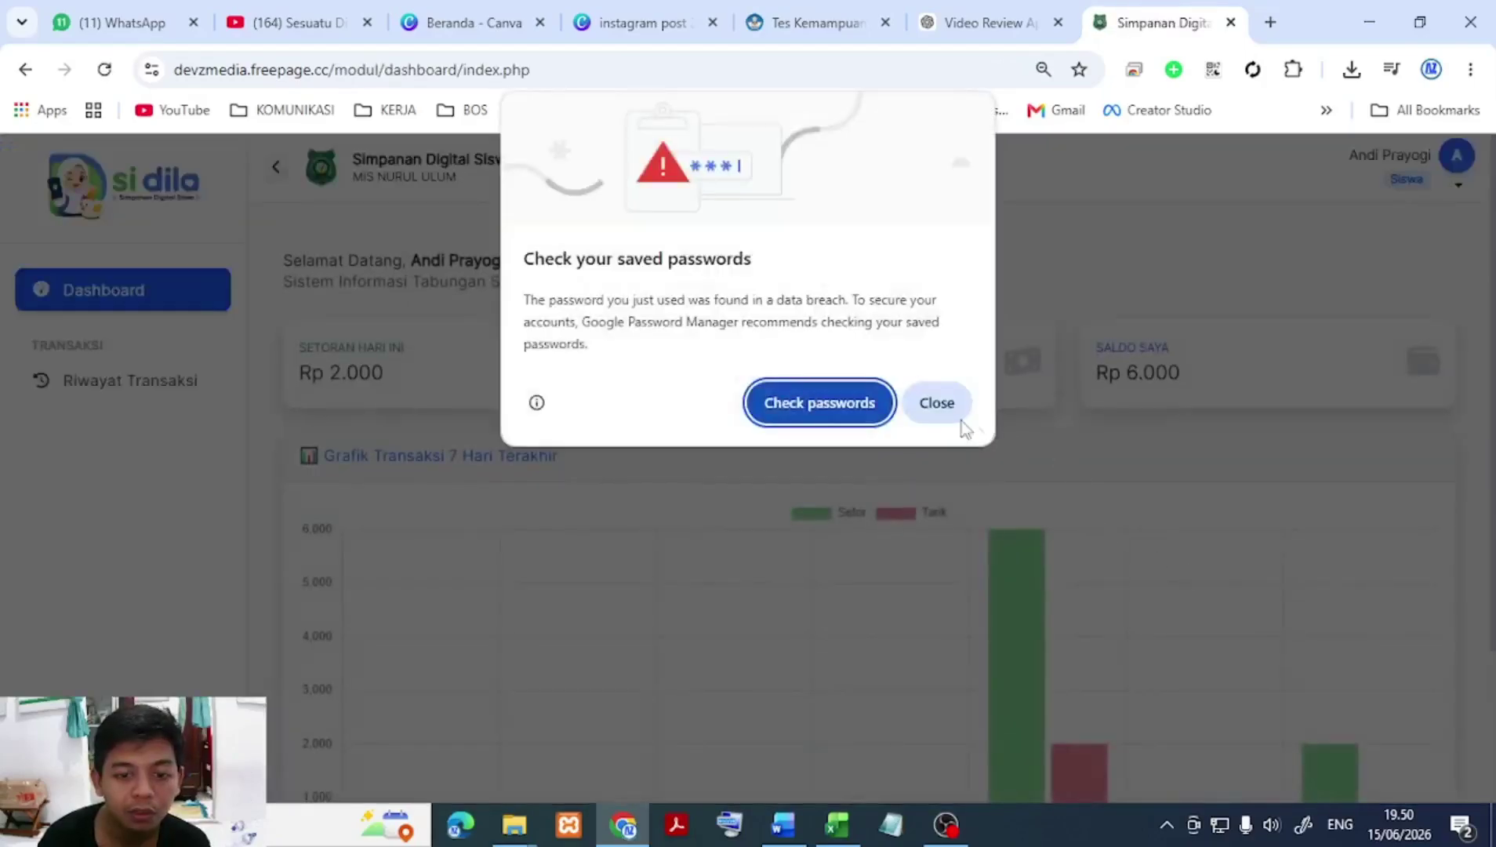
click(937, 403)
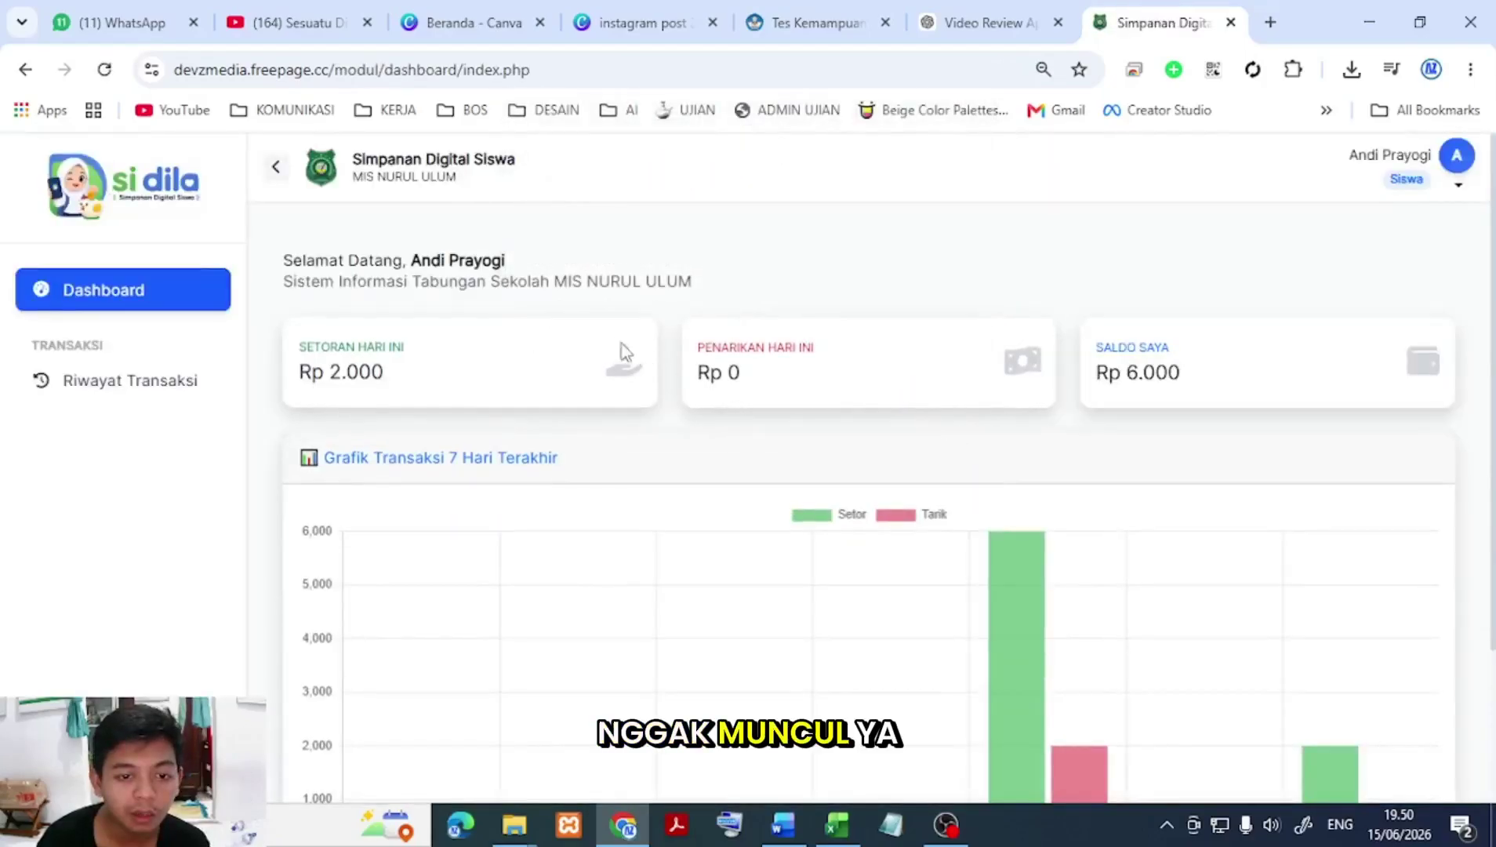
Step: Open the student's own profile page to check the full name, and log out of the student account
click(1459, 174)
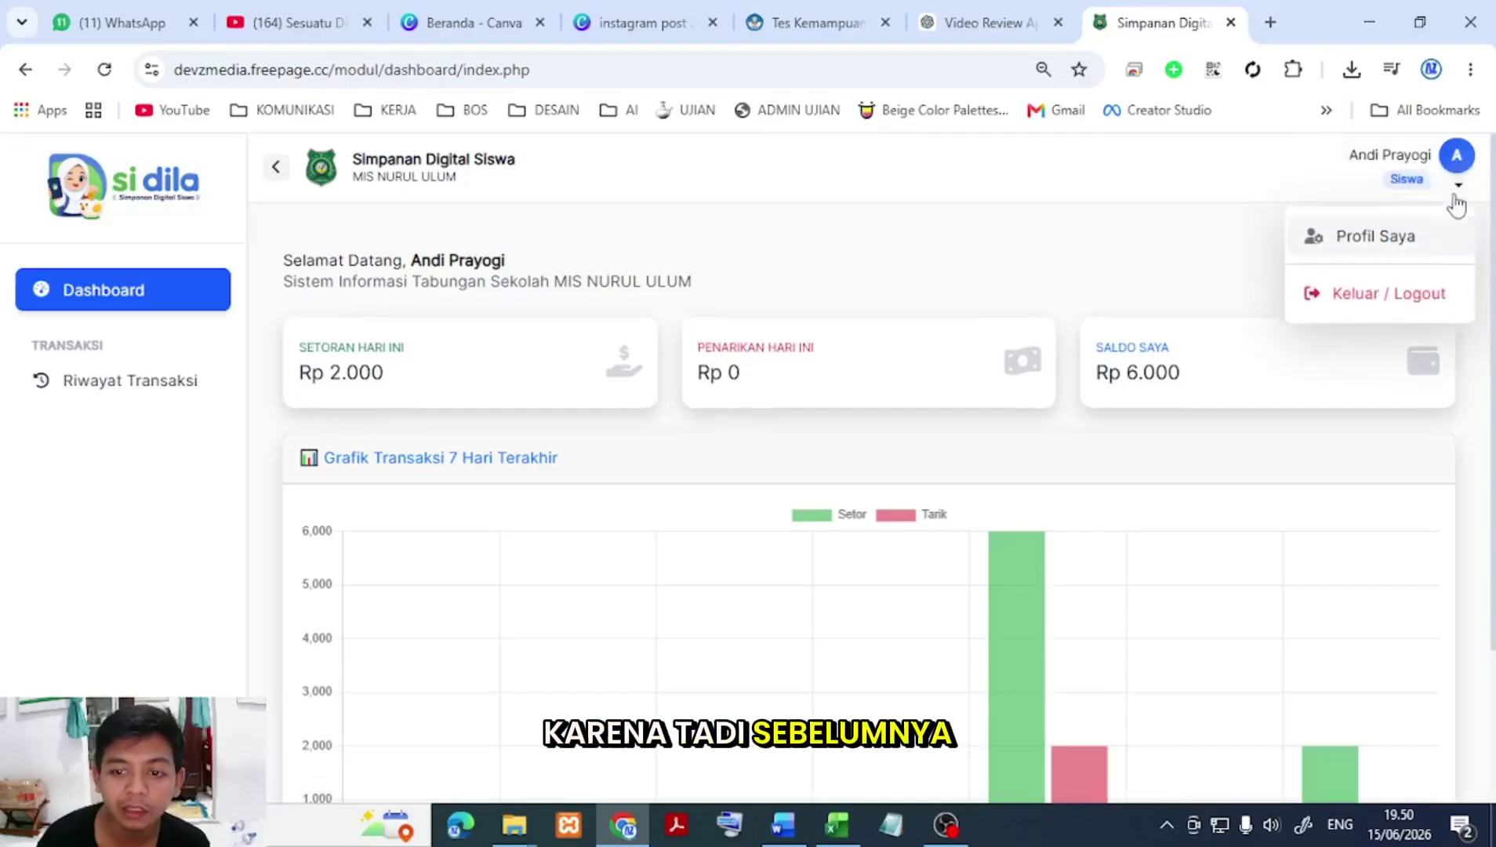
click(1342, 239)
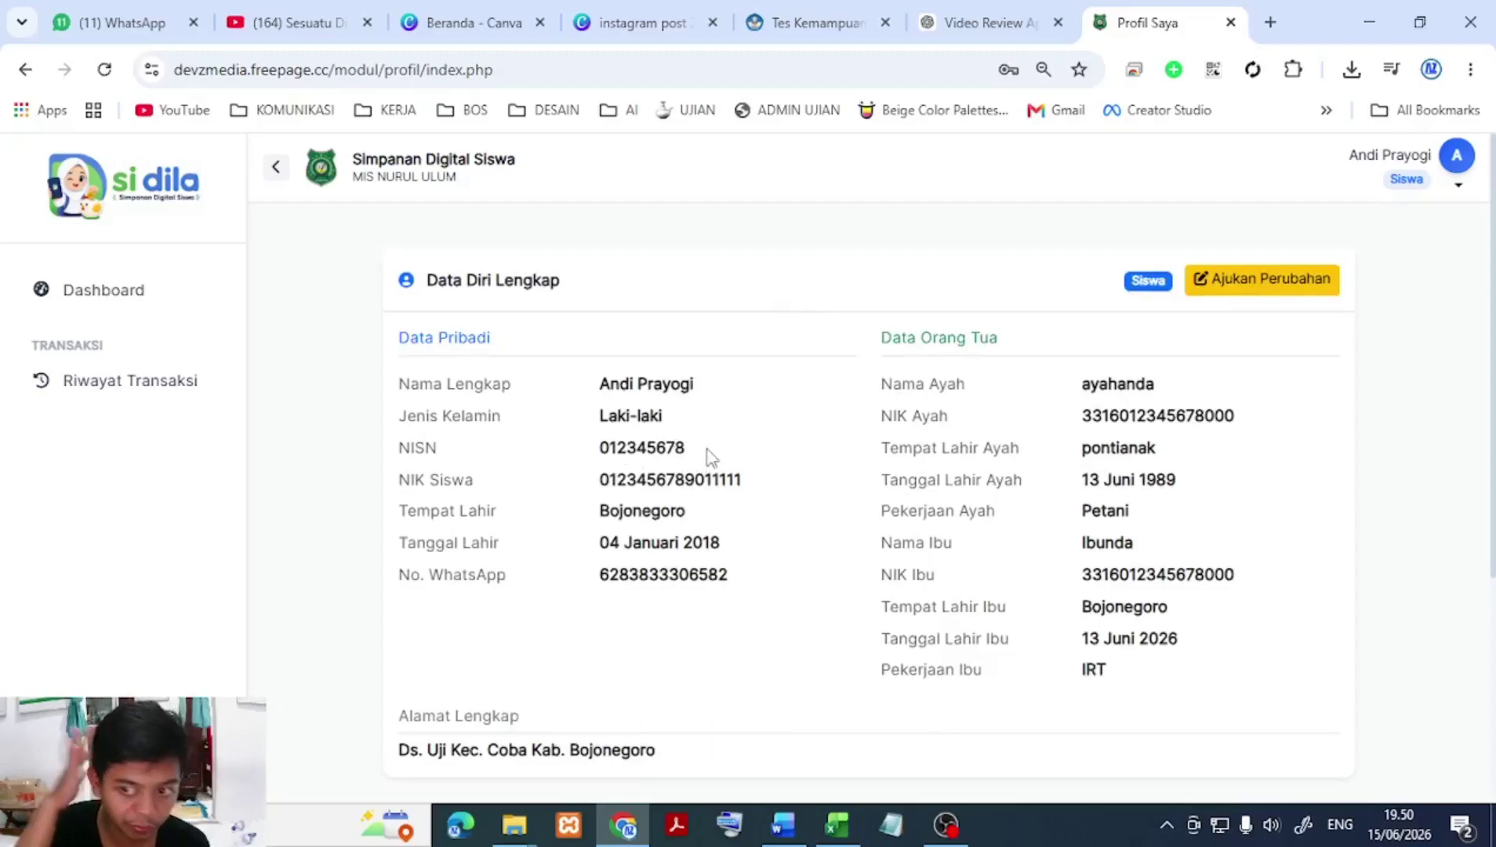
click(1457, 161)
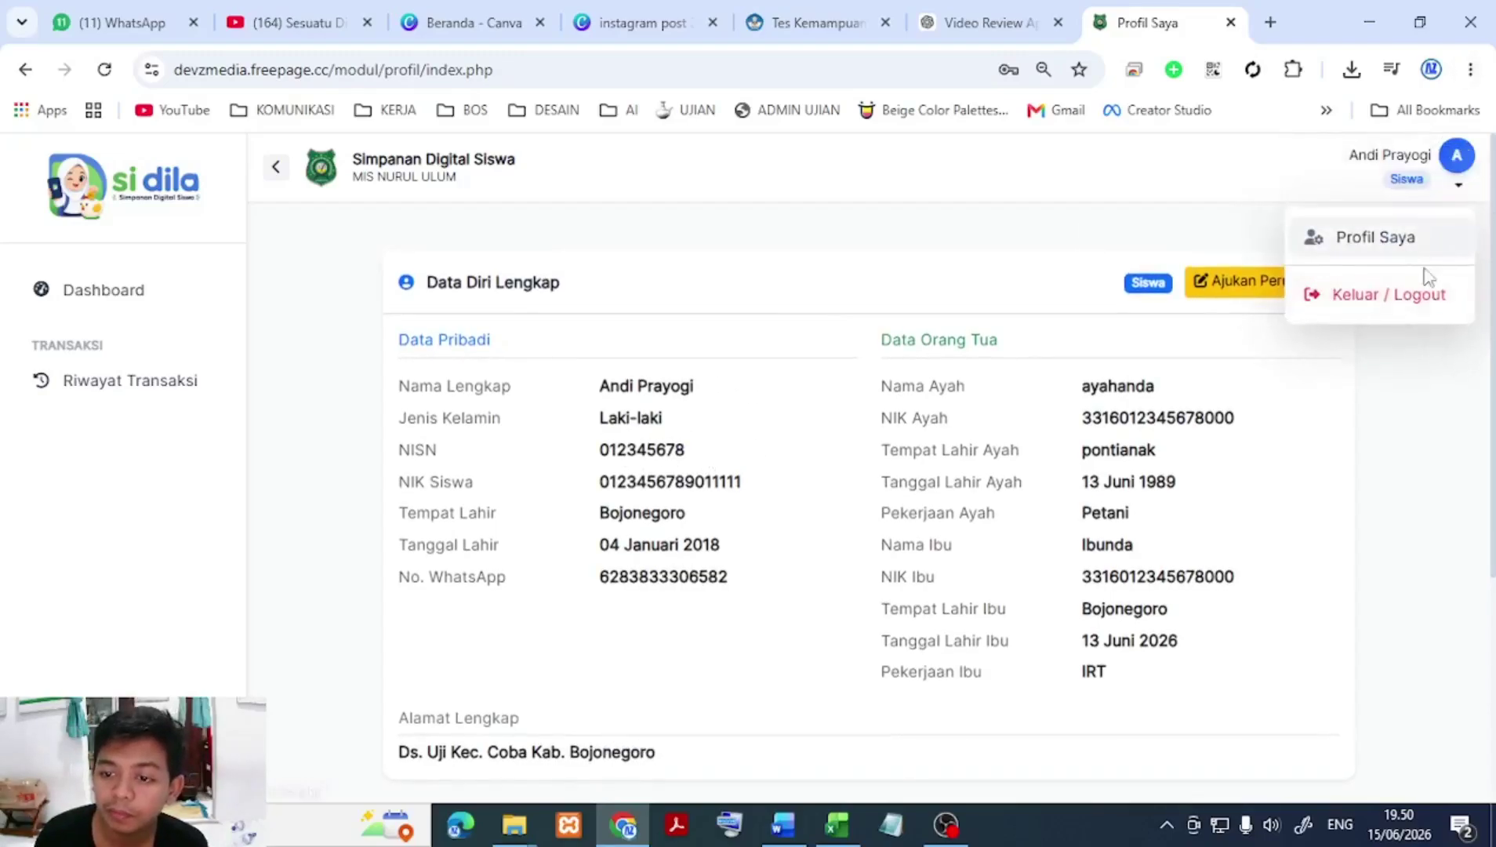
click(1407, 290)
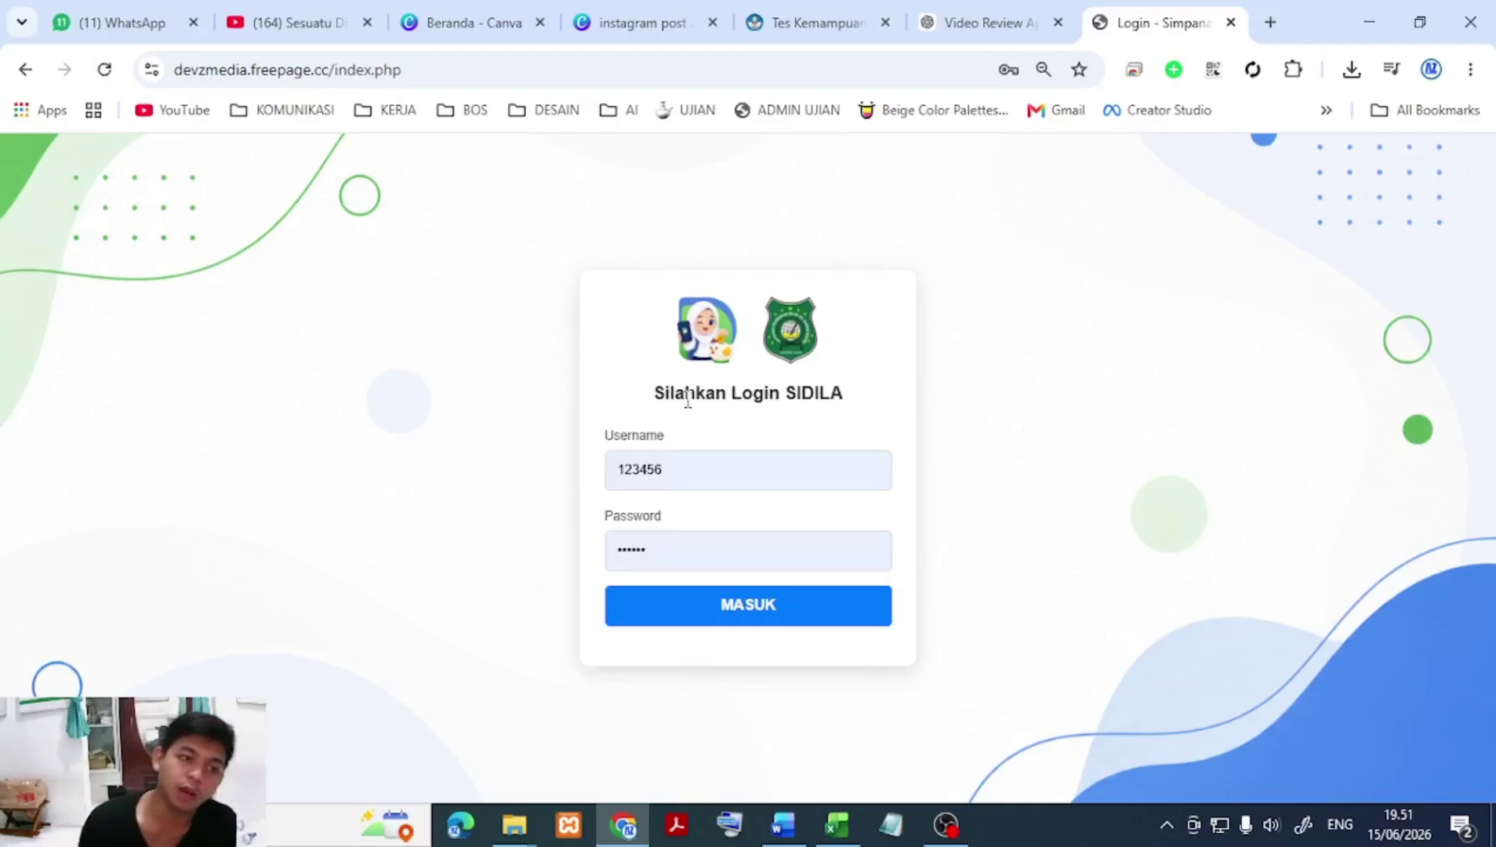
click(808, 470)
click(963, 278)
click(784, 471)
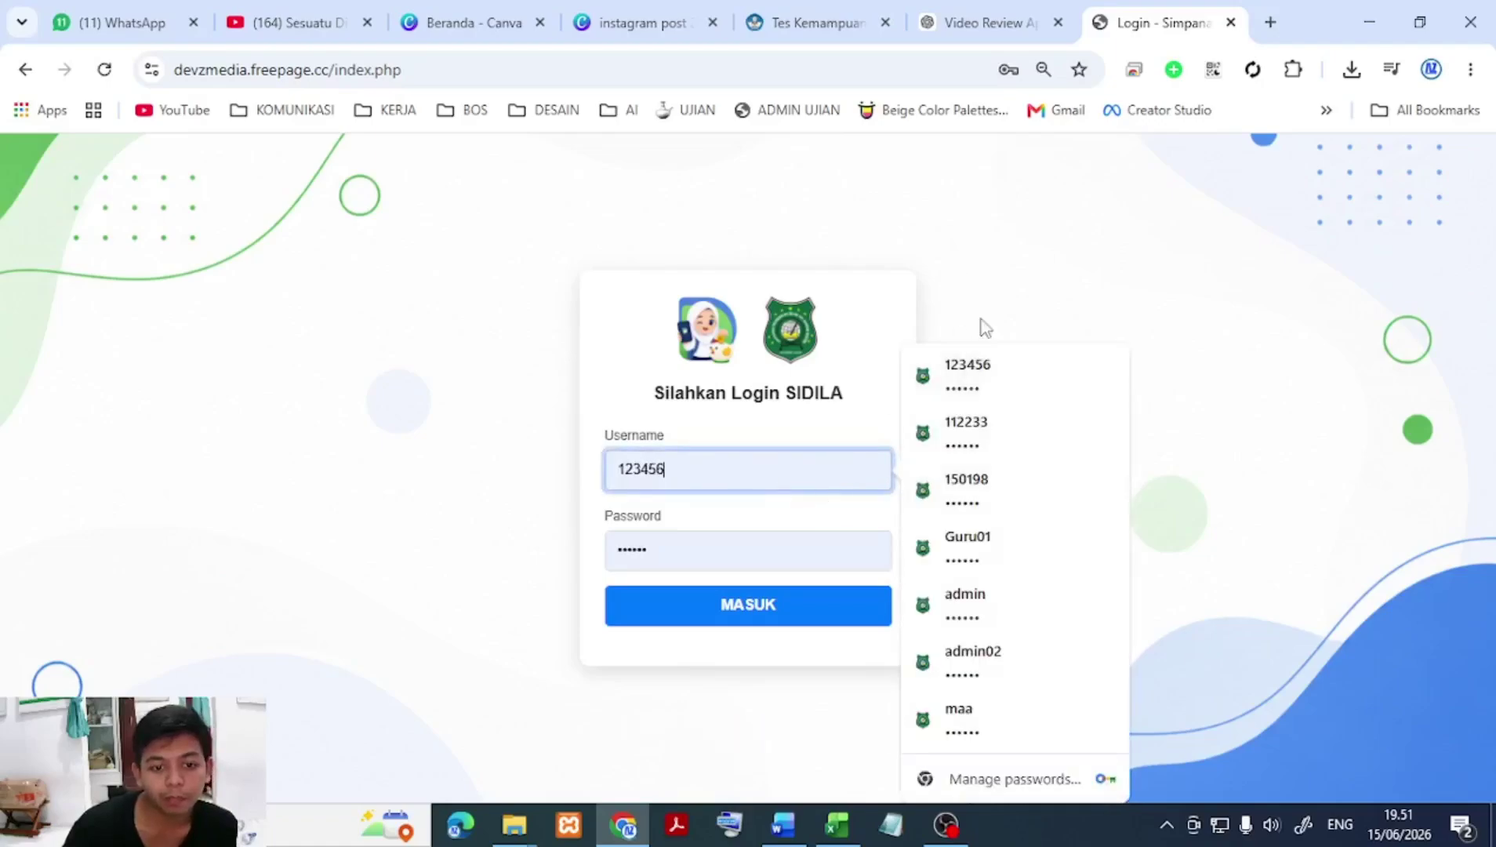
click(961, 327)
click(772, 554)
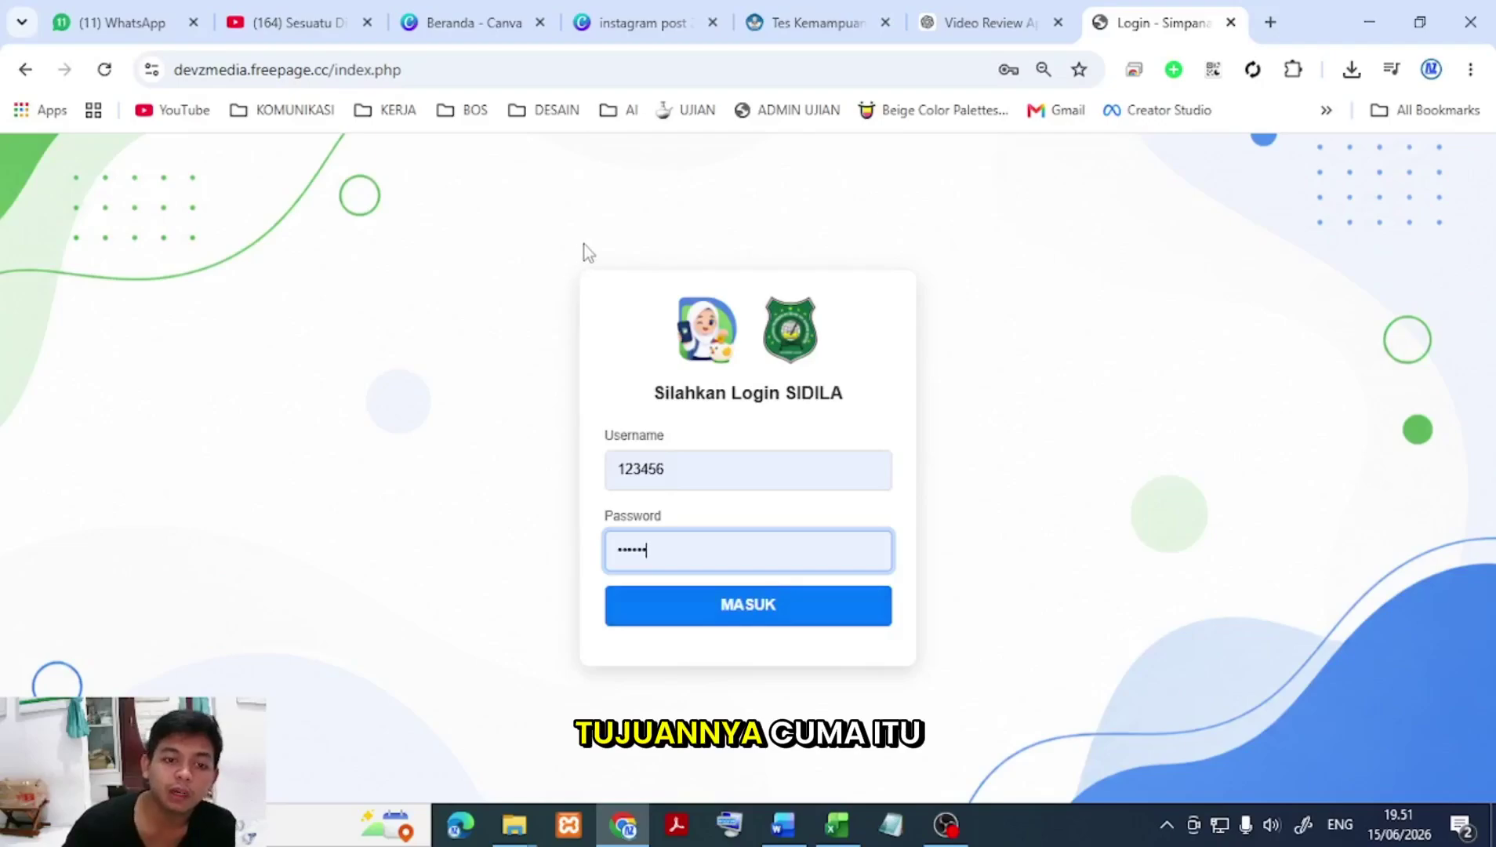
click(700, 324)
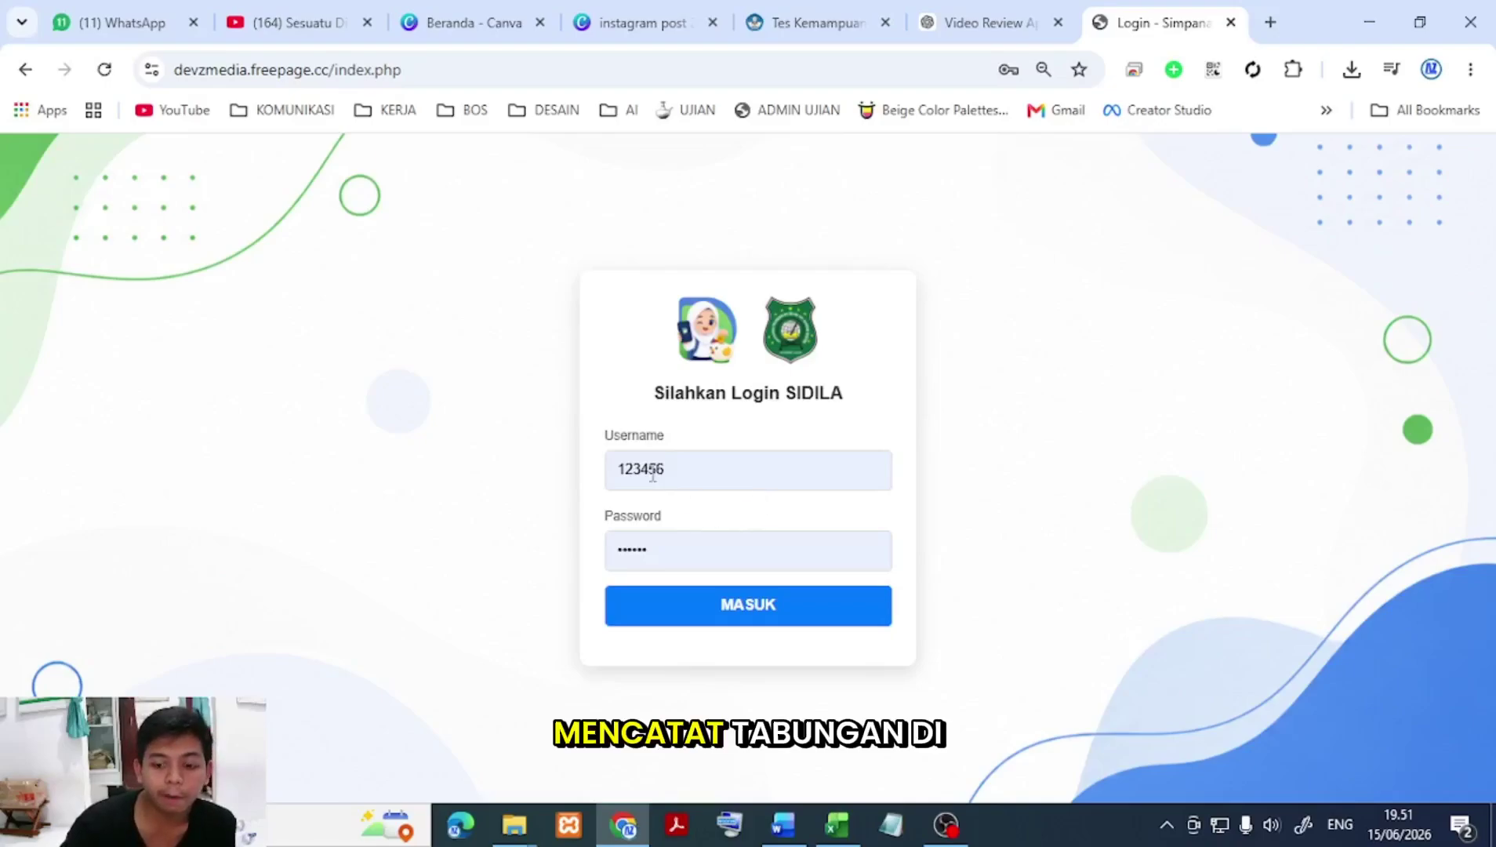
click(688, 468)
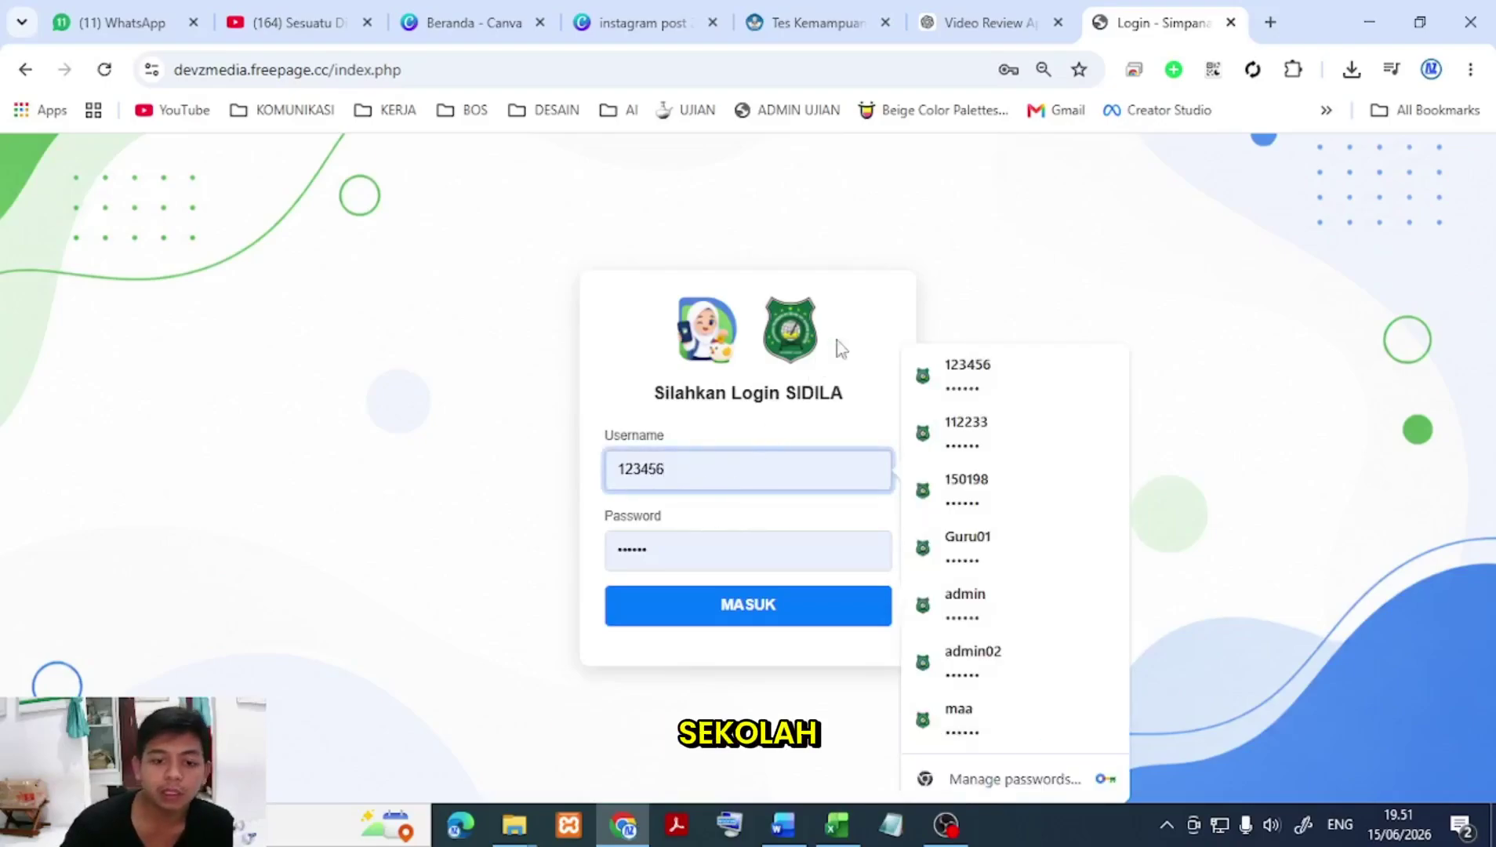
click(921, 293)
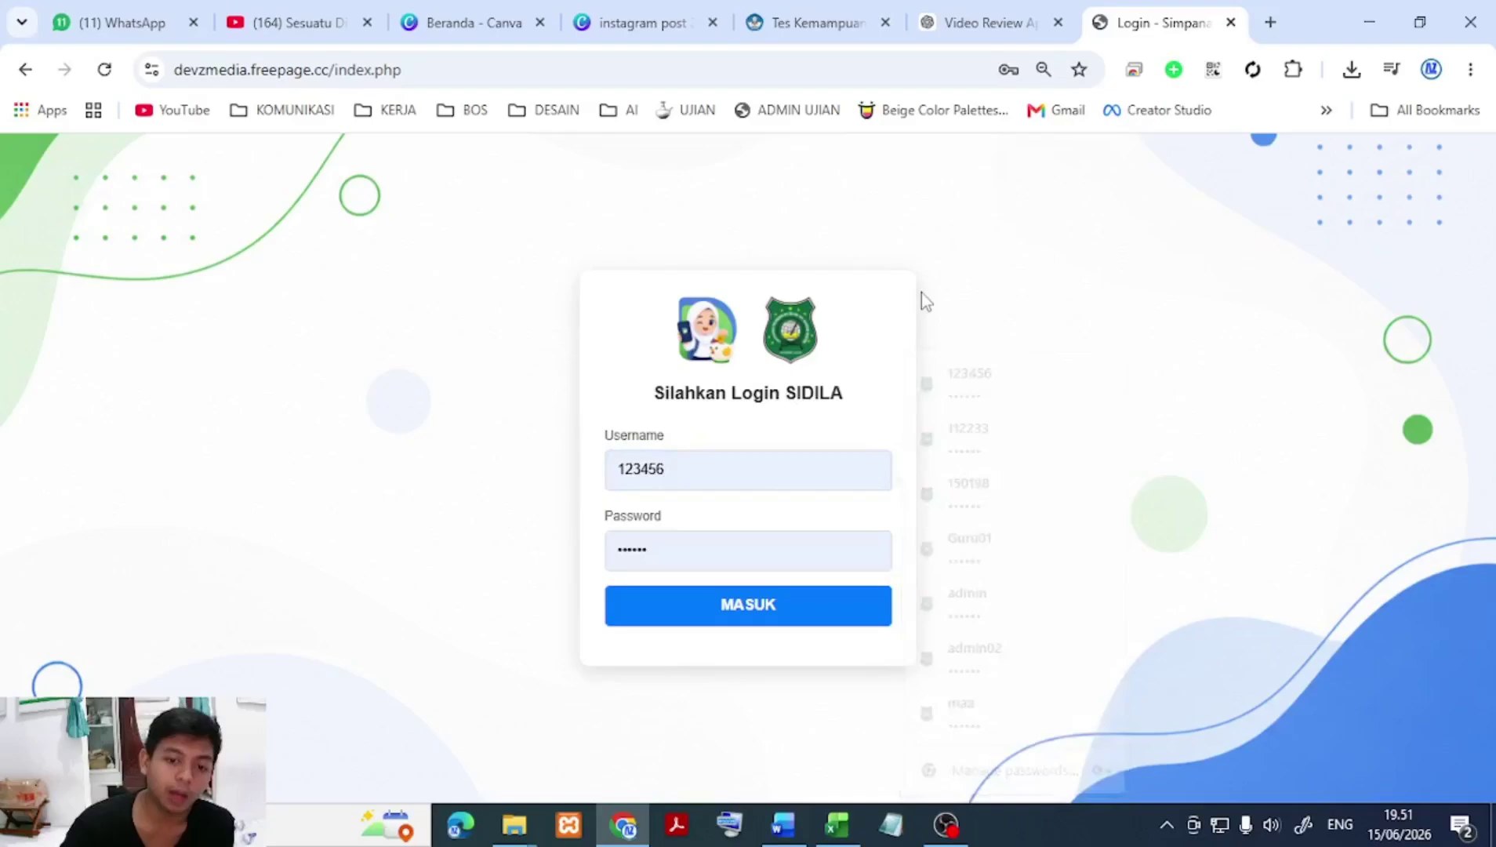
click(758, 539)
click(899, 524)
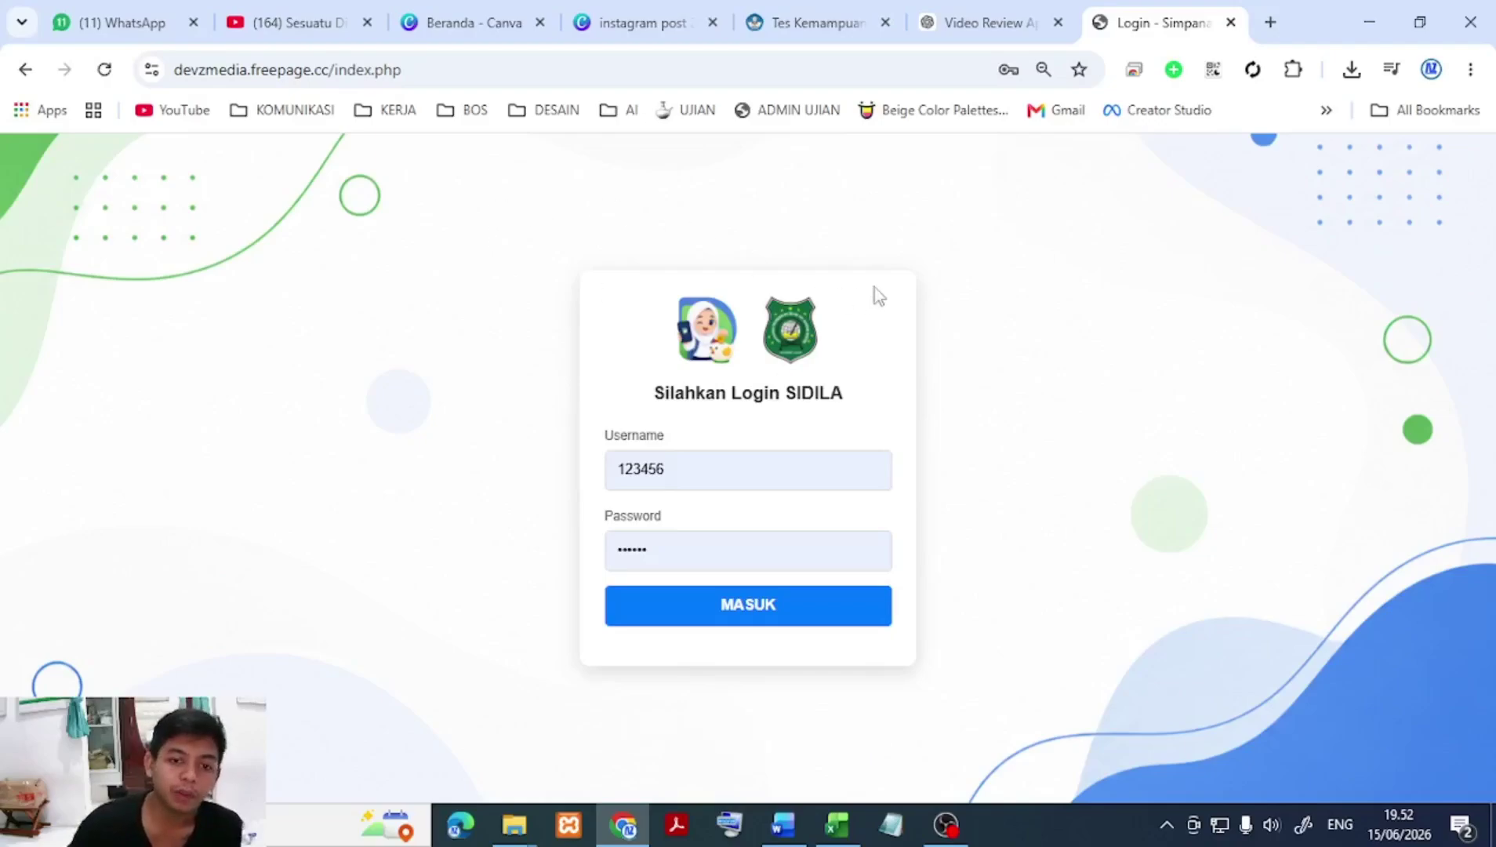
click(722, 471)
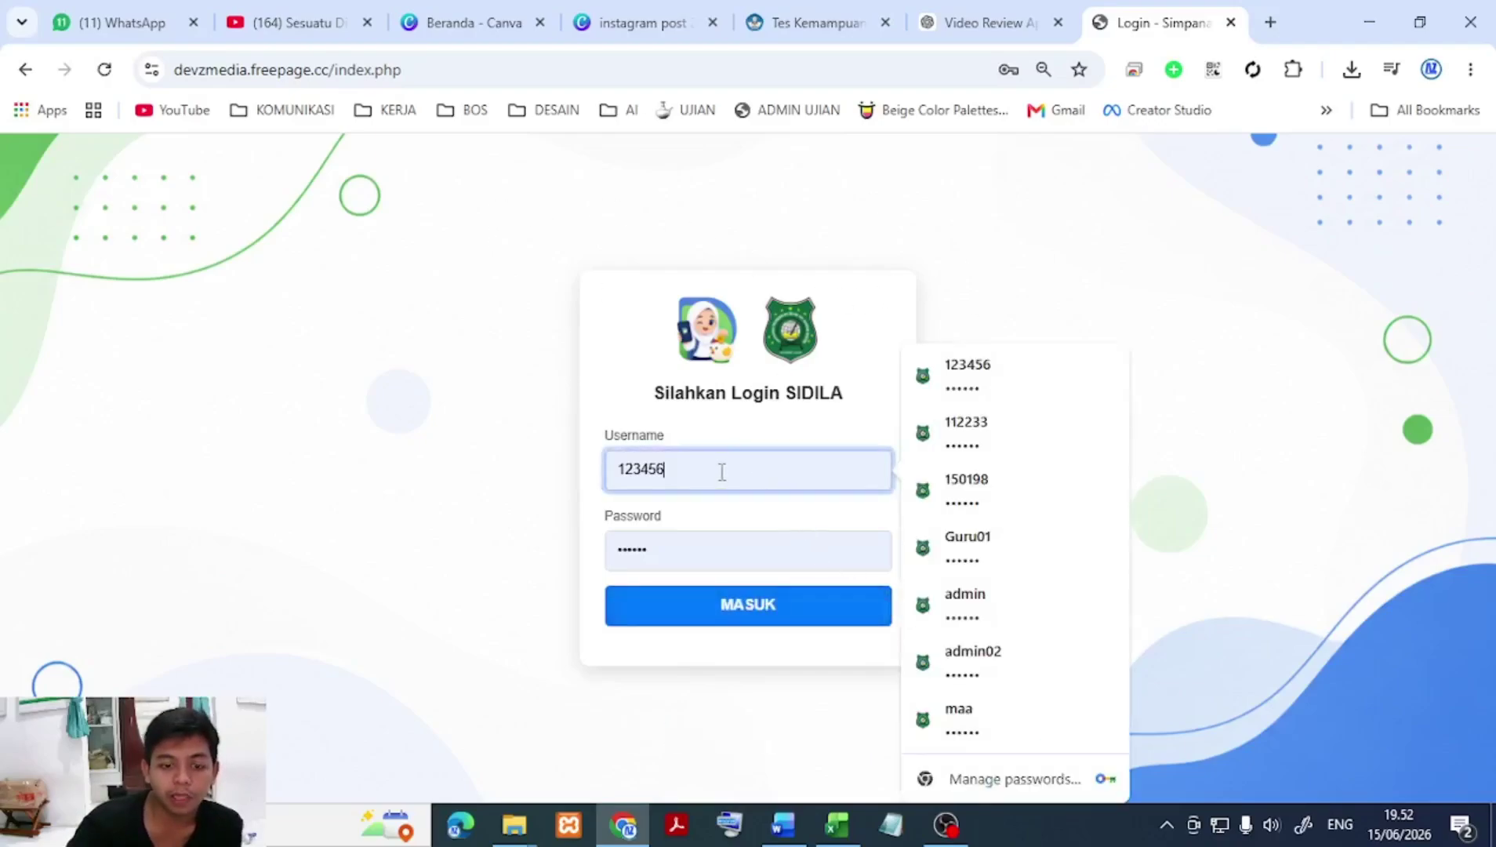
click(769, 276)
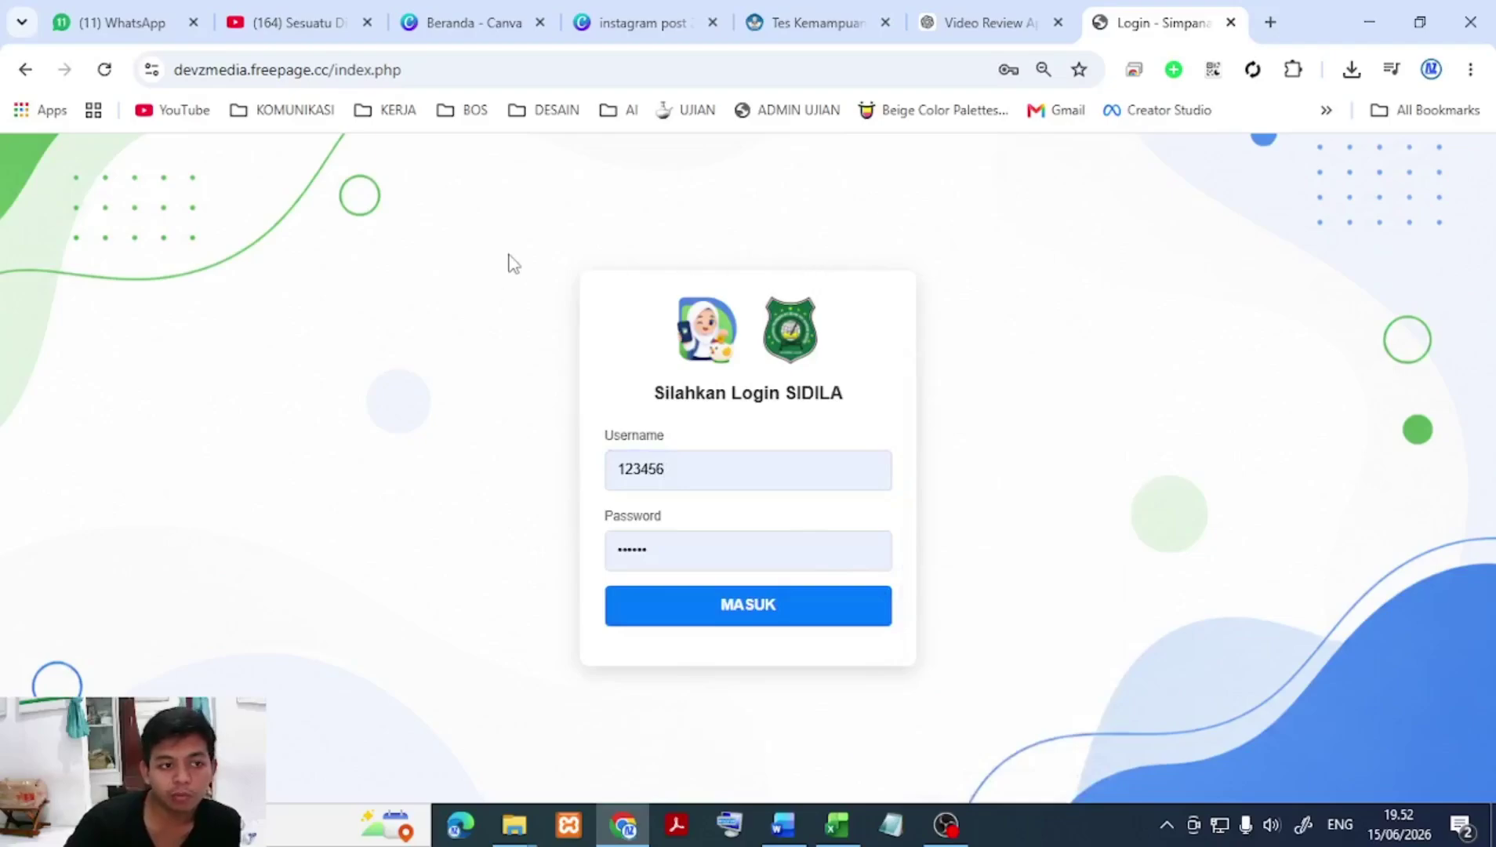